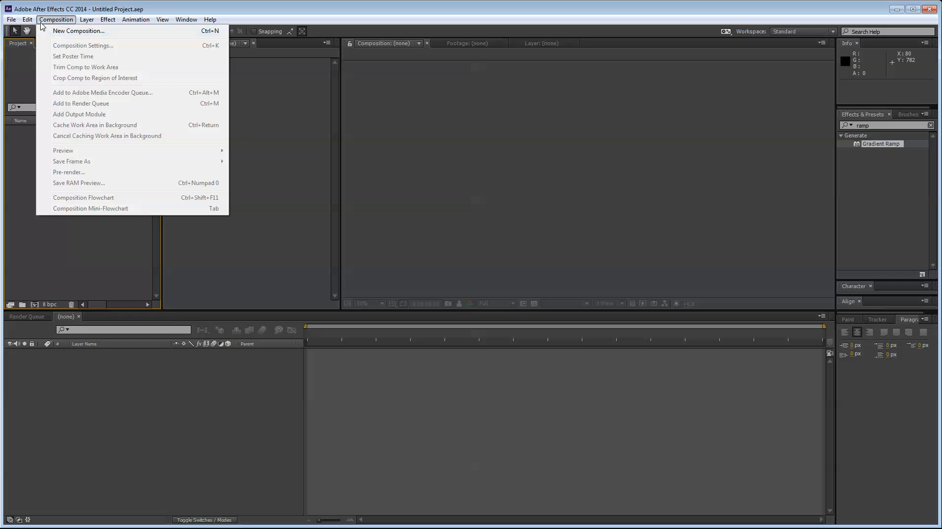
Create a new 1920 x 1080 composition with square pixels, 23.976 frames per second and a 30-second duration.
{"action": "left_click", "coordinate": [53, 31]}
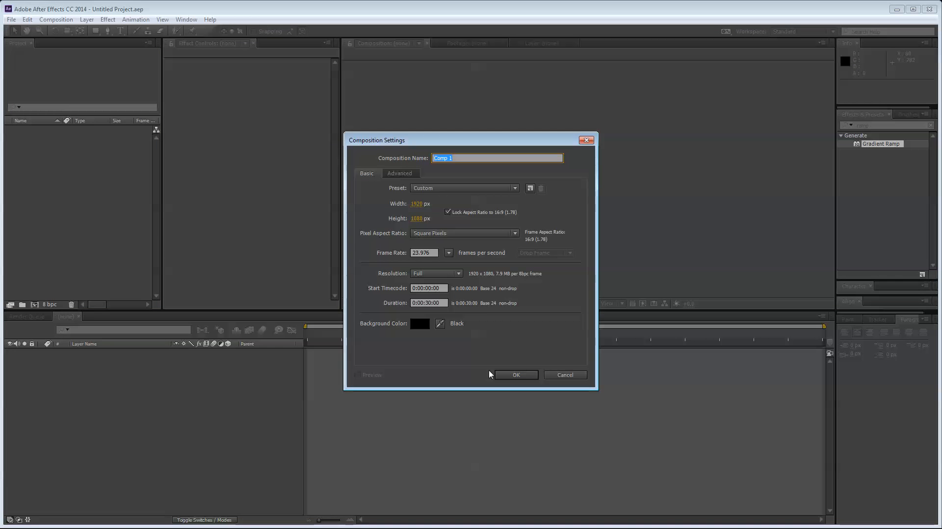
{"action": "left_click", "coordinate": [511, 375]}
{"action": "right_click", "coordinate": [81, 175]}
{"action": "mouse_move", "coordinate": [186, 226]}
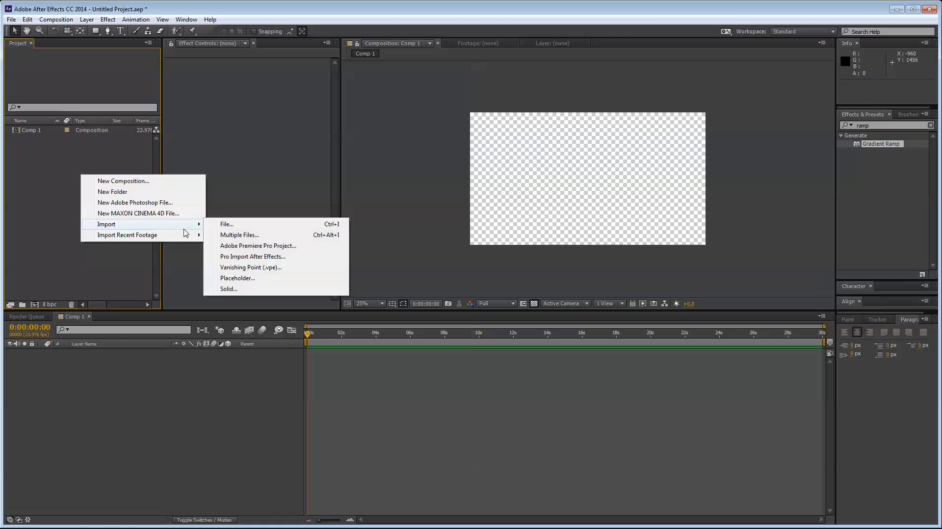
{"action": "left_click", "coordinate": [221, 224]}
{"action": "key", "text": "Escape"}
Import the hcw_laptop_green images from the Week 14 Laptop folder as a PNG sequence, using multiple-file import.
{"action": "right_click", "coordinate": [65, 213]}
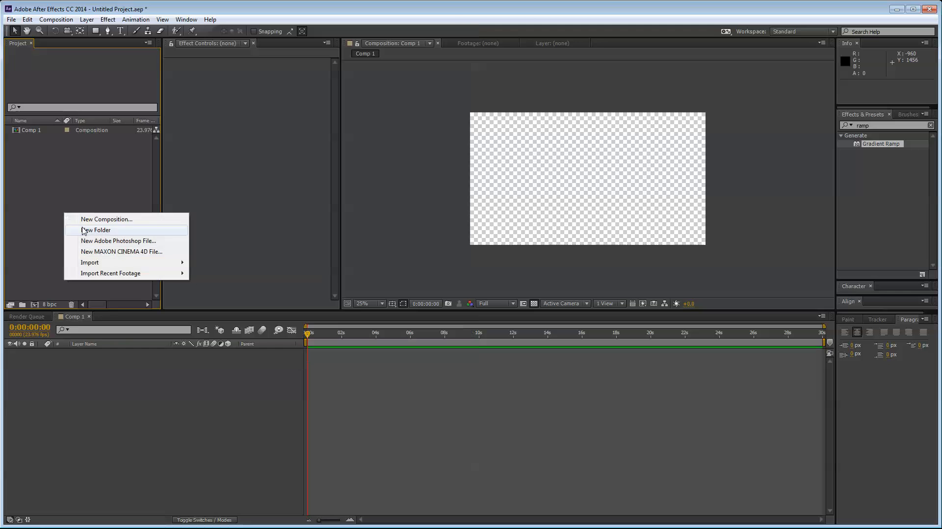
{"action": "mouse_move", "coordinate": [116, 265]}
{"action": "left_click", "coordinate": [224, 274]}
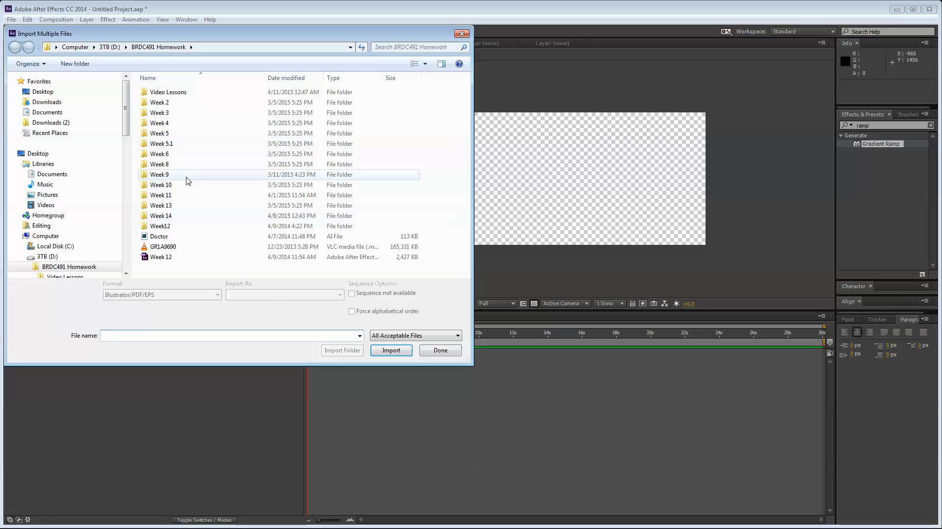
{"action": "double_click", "coordinate": [184, 206]}
{"action": "key", "text": "BackSpace"}
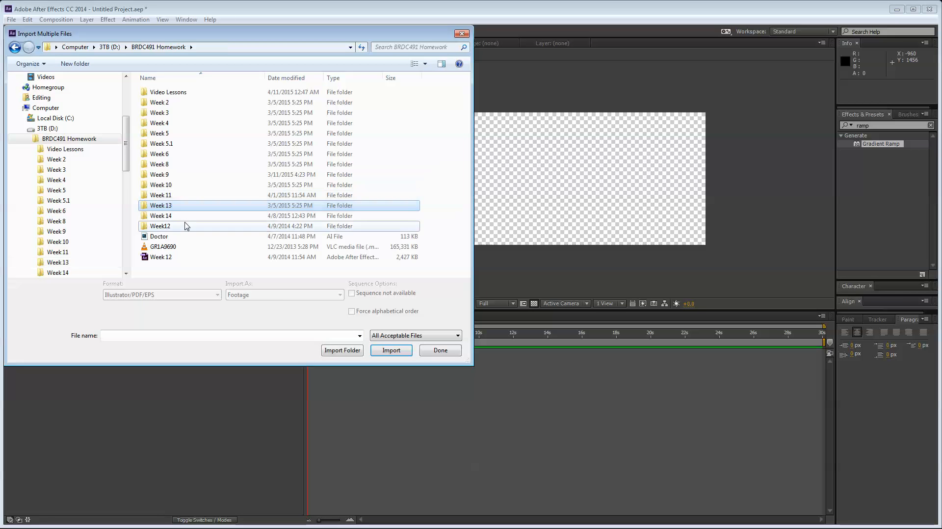
{"action": "double_click", "coordinate": [186, 223]}
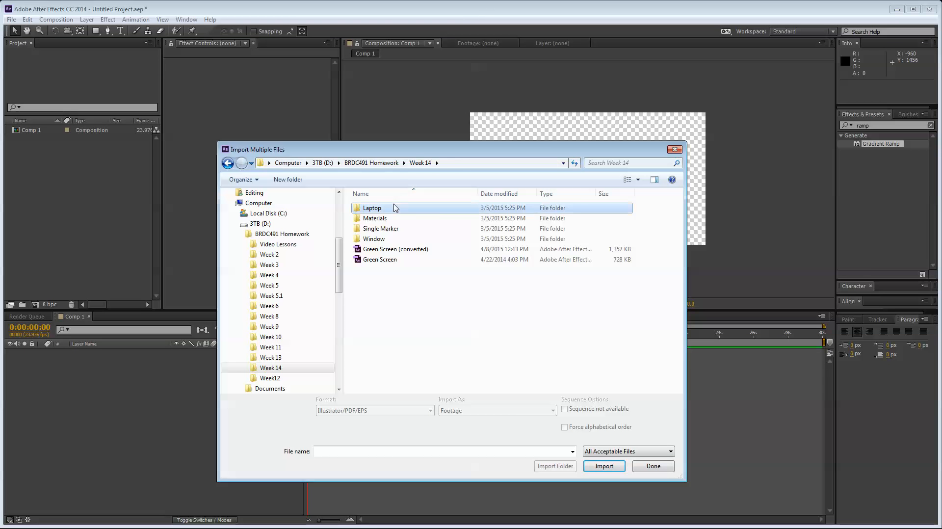
{"action": "double_click", "coordinate": [373, 210]}
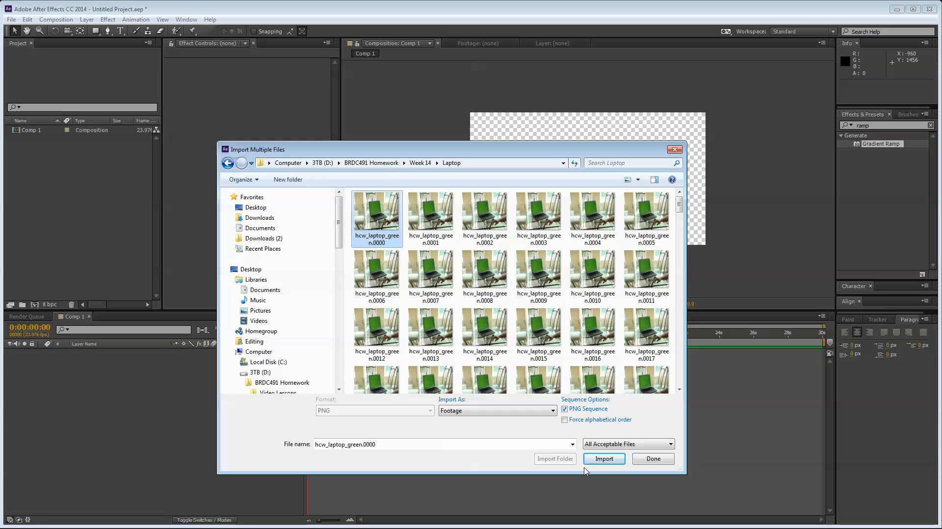
{"action": "left_click", "coordinate": [604, 458]}
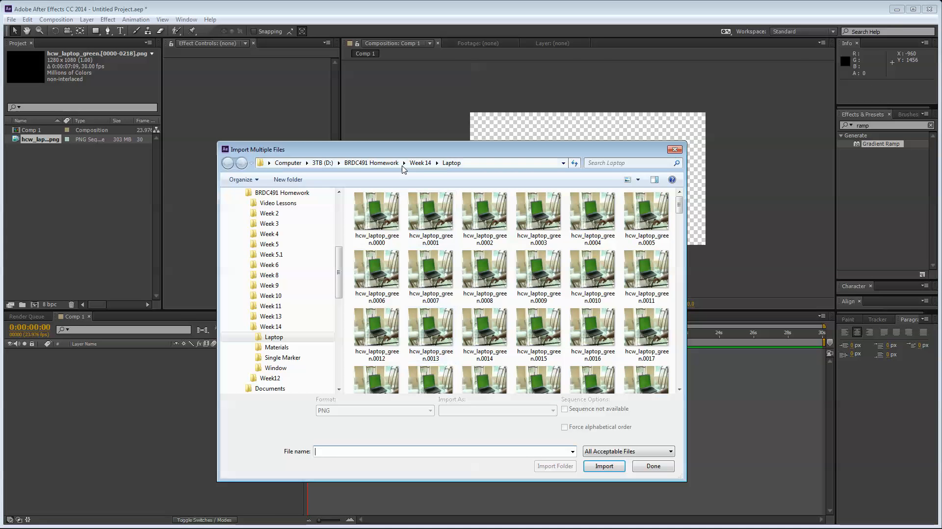
Import the hcw_archaeological_dig_hd images from the Week 14 Single Marker folder as a PNG sequence.
{"action": "left_click", "coordinate": [420, 162]}
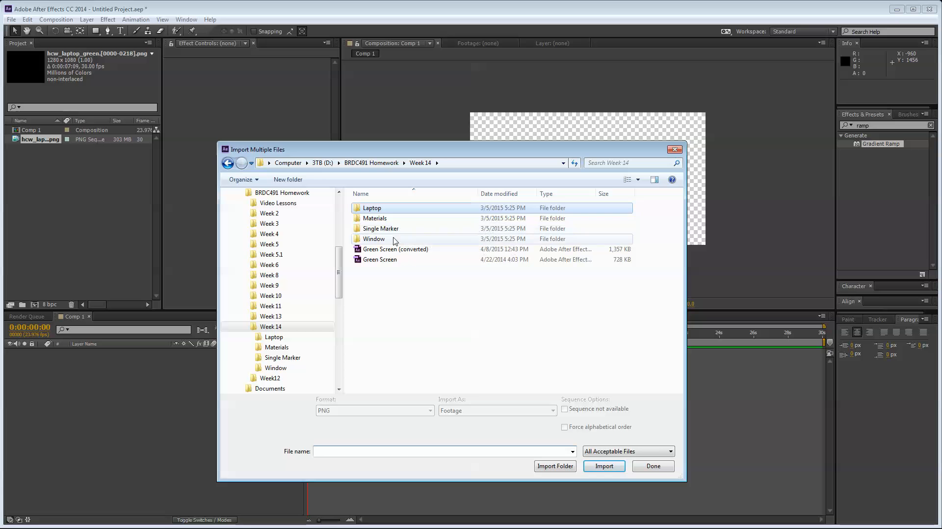
{"action": "double_click", "coordinate": [397, 229]}
{"action": "left_click", "coordinate": [386, 212]}
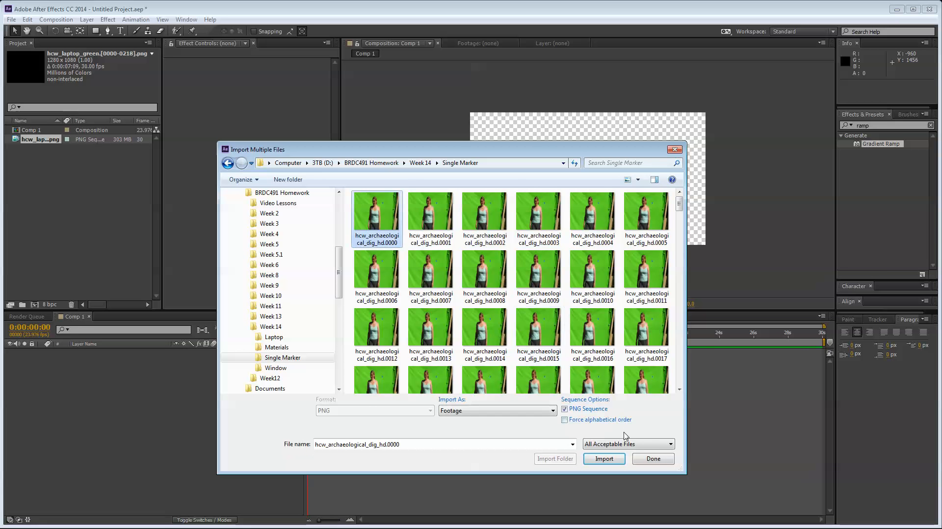
{"action": "left_click", "coordinate": [604, 458]}
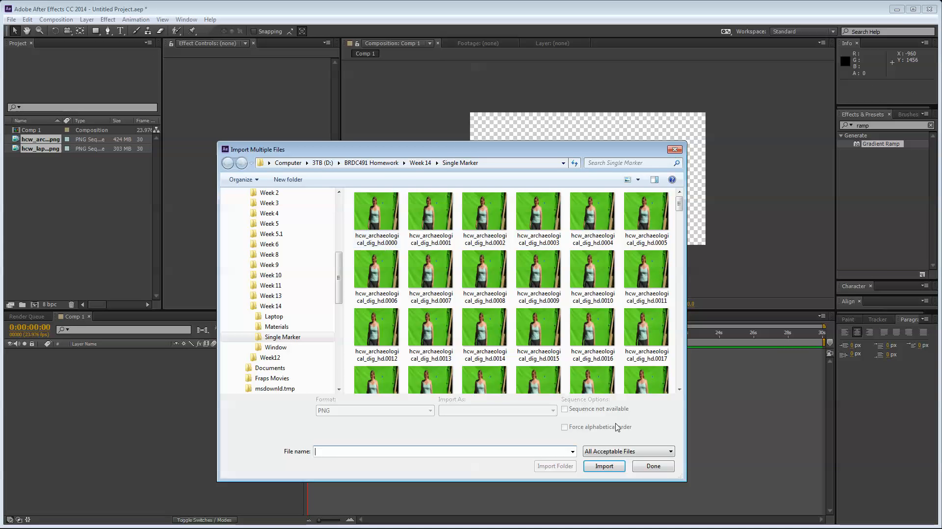
Import the Dubai 017 and Laptop images from the Week 14 Materials folder as footage.
{"action": "left_click", "coordinate": [420, 162]}
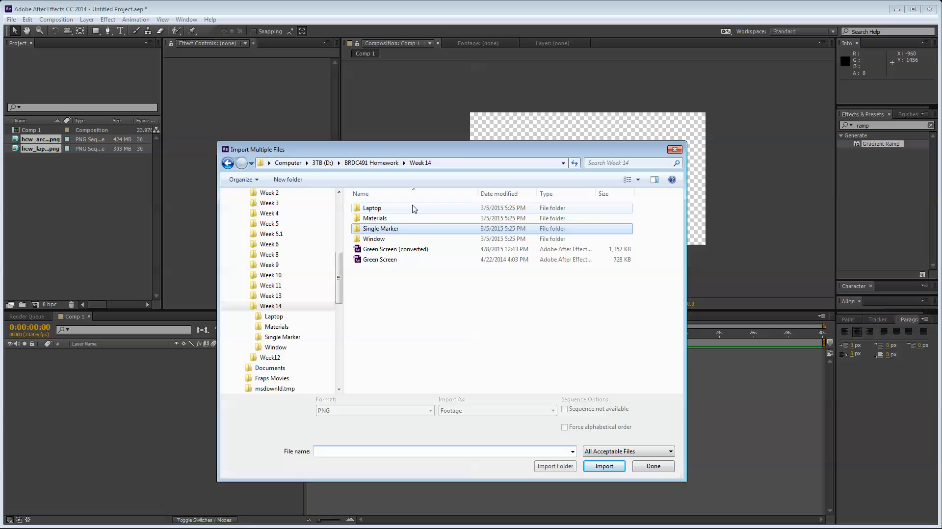
{"action": "double_click", "coordinate": [380, 218]}
{"action": "left_click", "coordinate": [367, 213]}
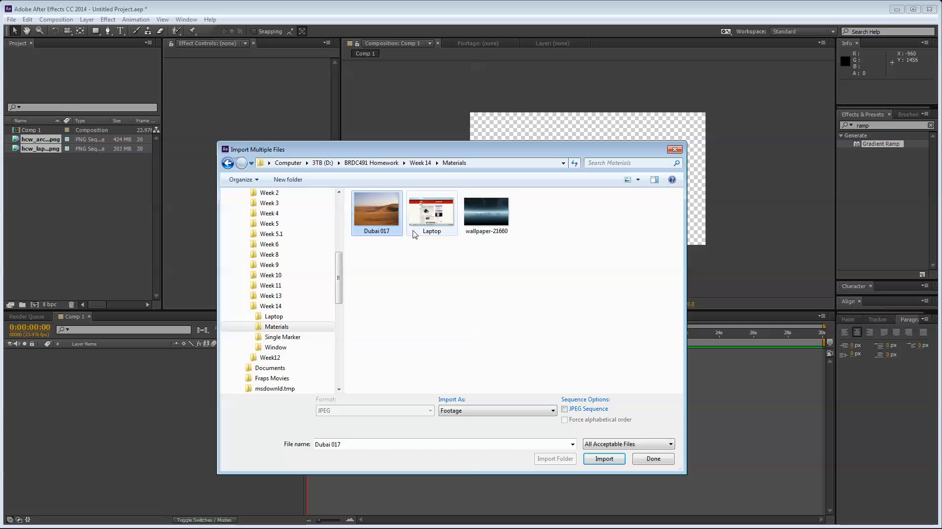
{"action": "left_click", "coordinate": [449, 217], "text": "ctrl"}
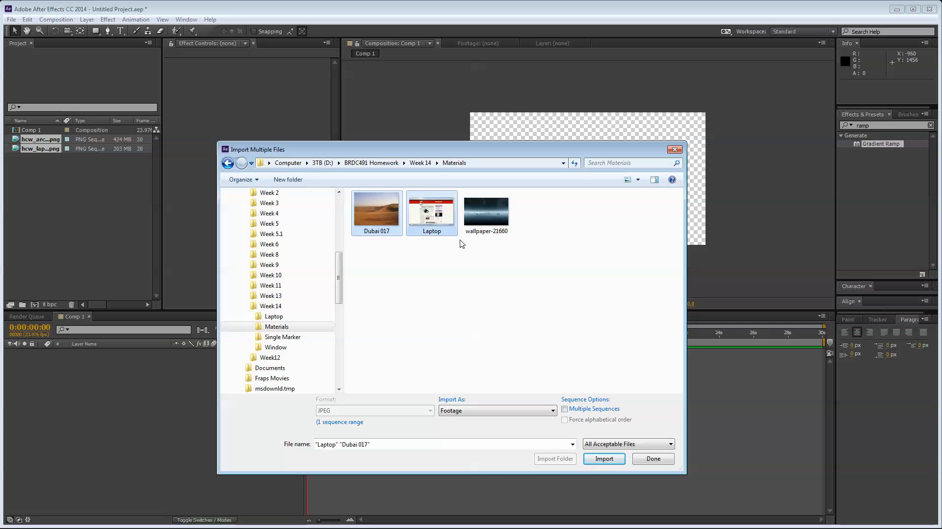
{"action": "left_click", "coordinate": [608, 461]}
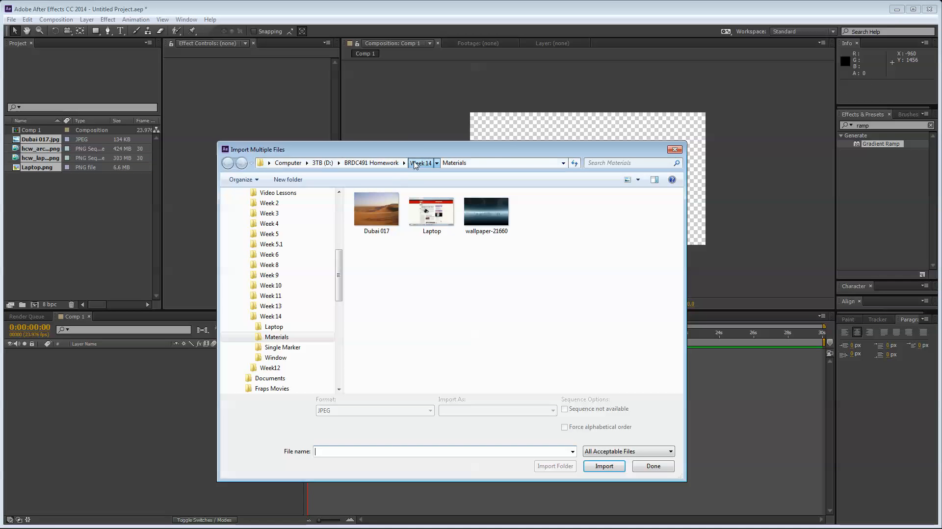
Check the Window, Single Marker and Laptop folders for further footage, and finish the multiple-file import.
{"action": "left_click", "coordinate": [421, 163]}
{"action": "double_click", "coordinate": [385, 240]}
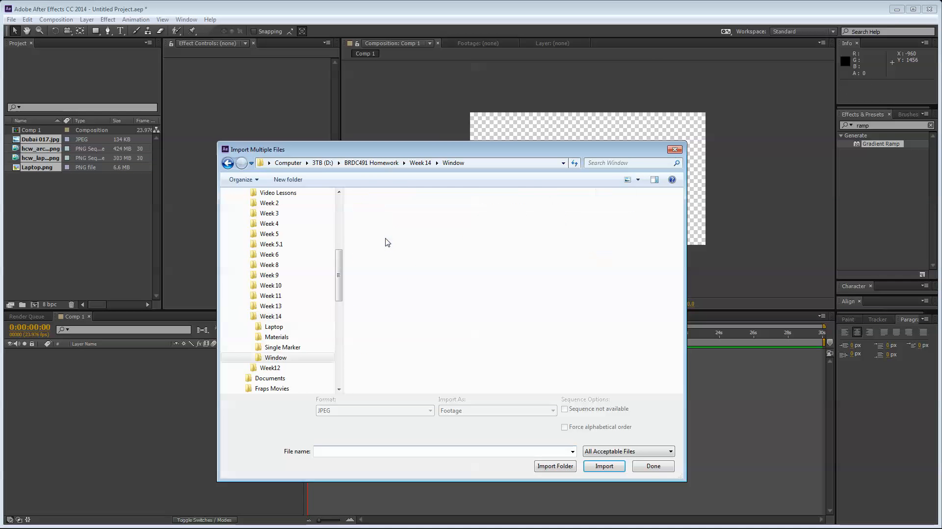
{"action": "key", "text": "BackSpace"}
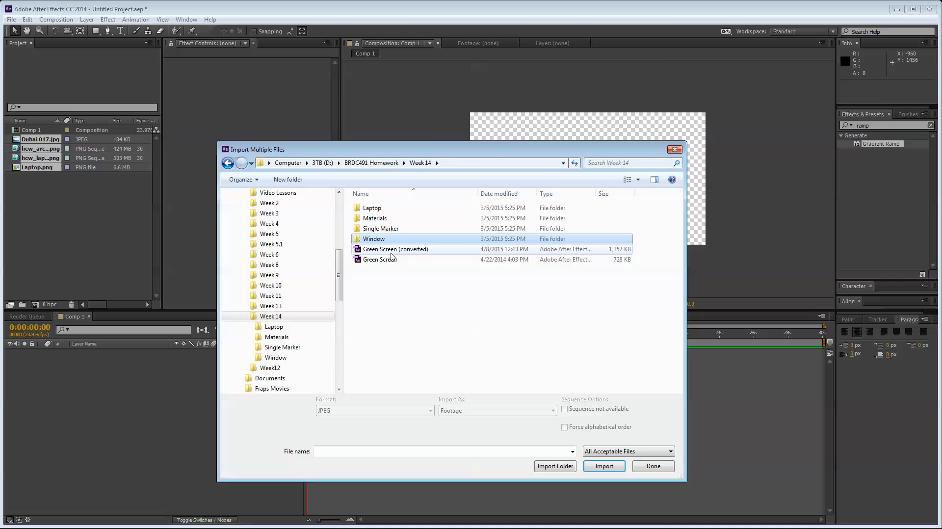
{"action": "double_click", "coordinate": [382, 229]}
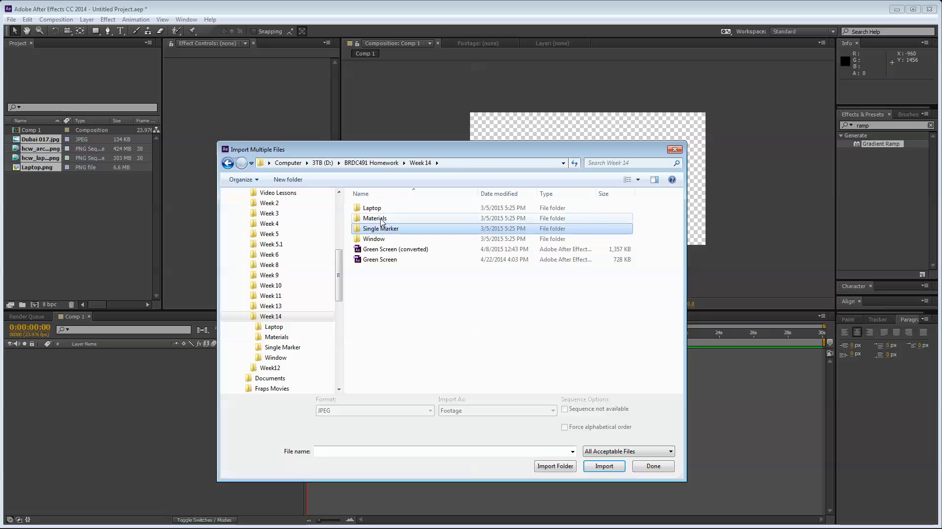
{"action": "double_click", "coordinate": [378, 208]}
{"action": "key", "text": "BackSpace"}
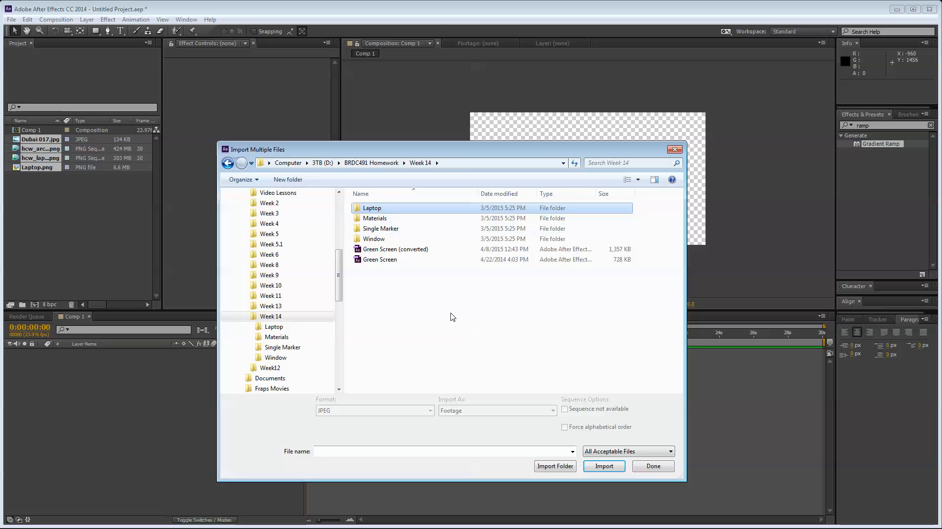
{"action": "left_click", "coordinate": [463, 331]}
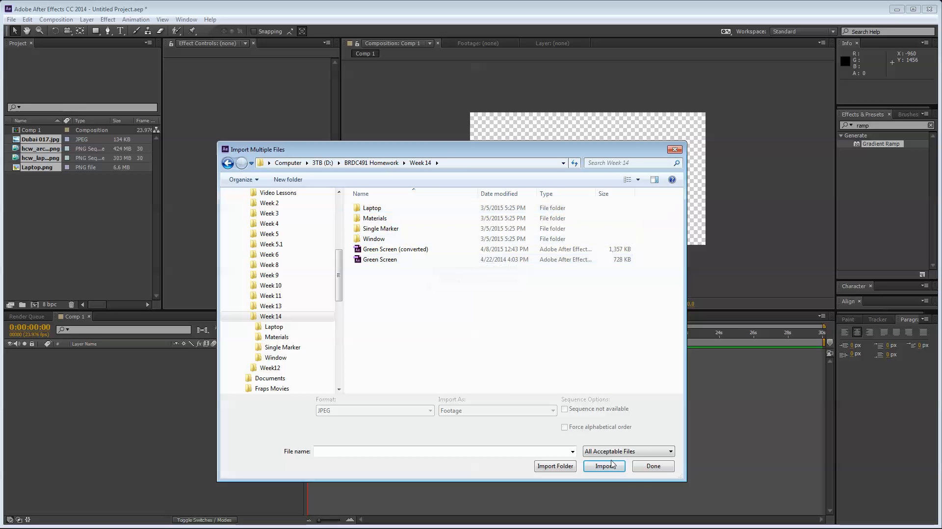
{"action": "left_click", "coordinate": [647, 469]}
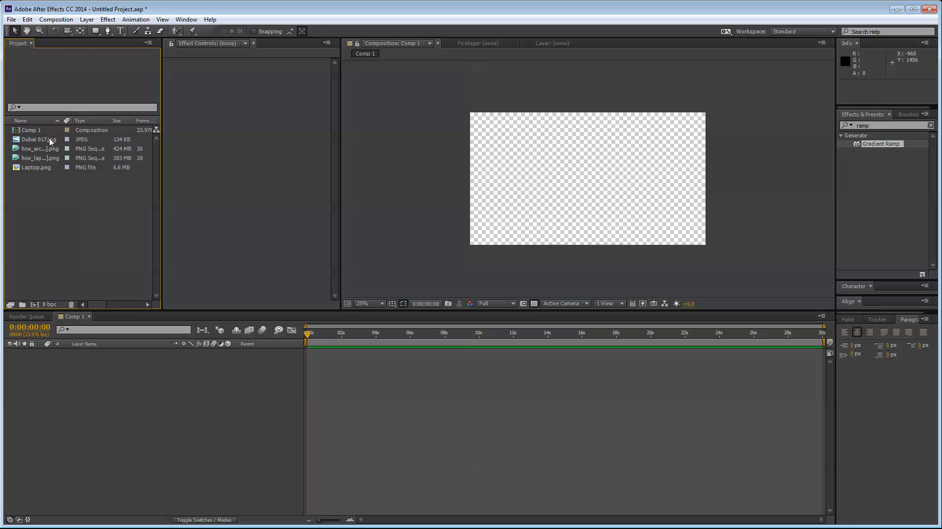
Try placing the hcw_archaeological_dig_hd sequence in the Comp 1 timeline, and undo the placement.
{"action": "left_click", "coordinate": [52, 157]}
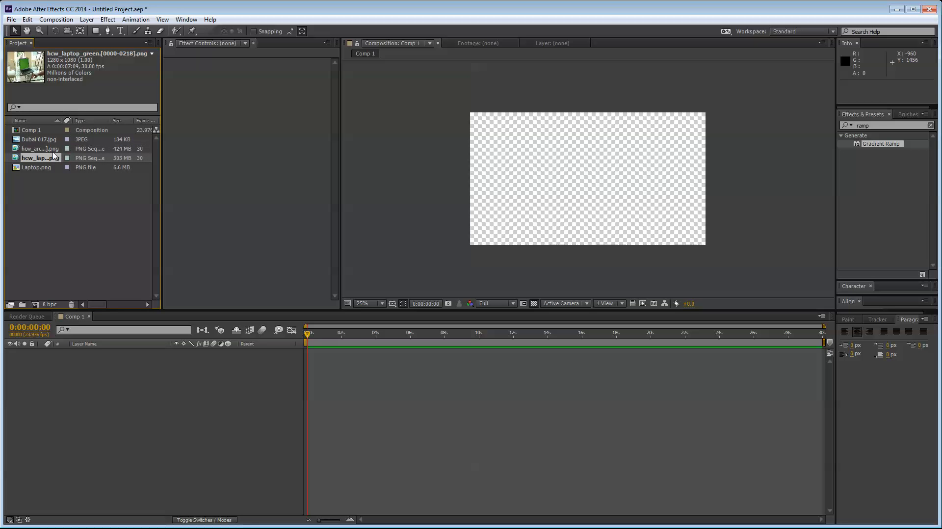
{"action": "left_click", "coordinate": [43, 148]}
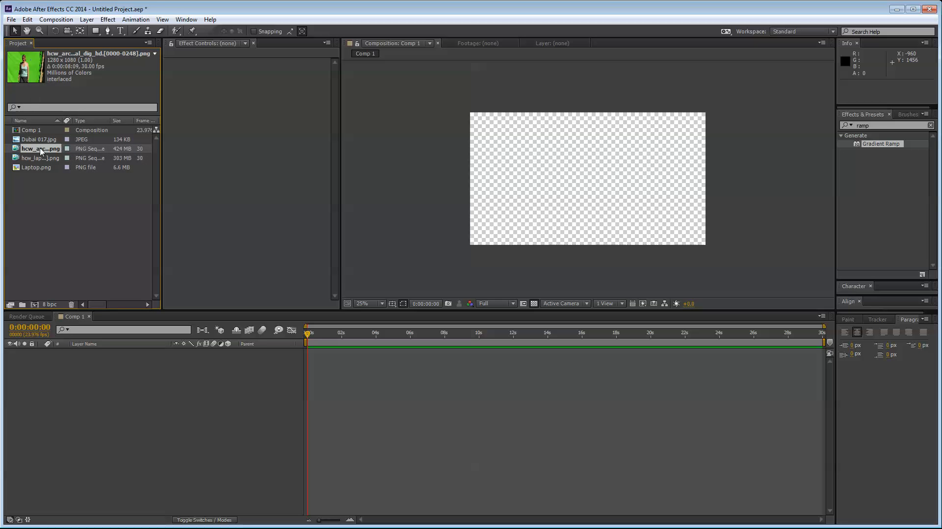
{"action": "left_click_drag", "start_coordinate": [41, 151], "coordinate": [332, 452]}
{"action": "left_click_drag", "start_coordinate": [194, 387], "coordinate": [202, 386]}
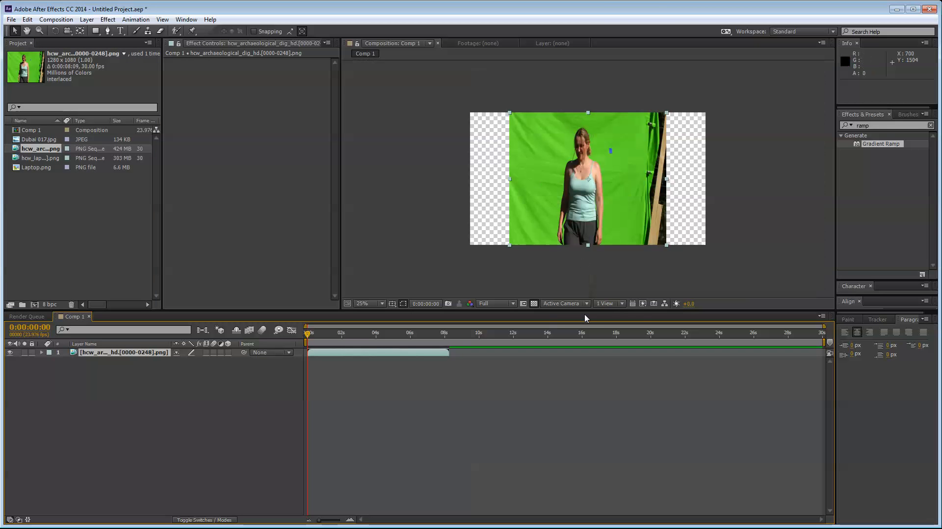
{"action": "left_click", "coordinate": [632, 307]}
{"action": "key", "text": "Delete"}
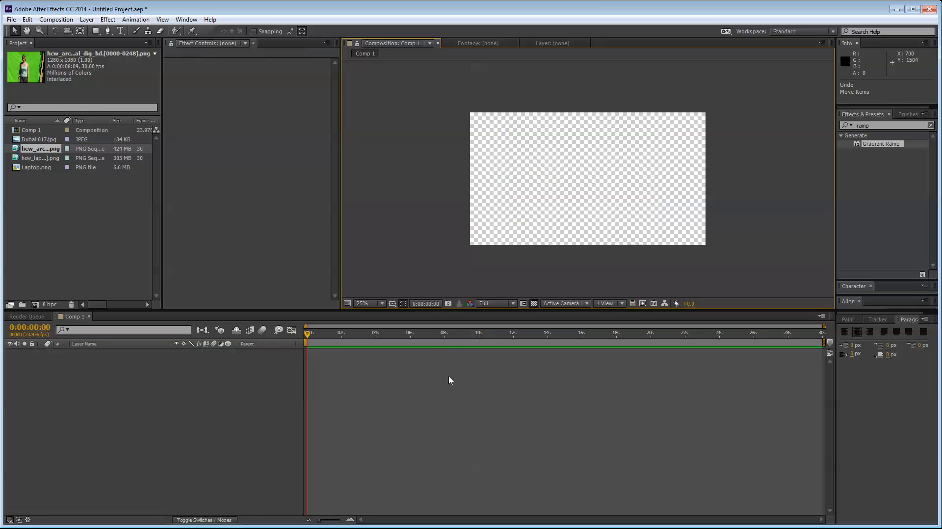
Try creating a new composition directly from the hcw_archaeological_dig_hd sequence, and undo its creation.
{"action": "left_click", "coordinate": [448, 376]}
{"action": "left_click", "coordinate": [59, 211]}
{"action": "left_click_drag", "start_coordinate": [43, 149], "coordinate": [35, 304]}
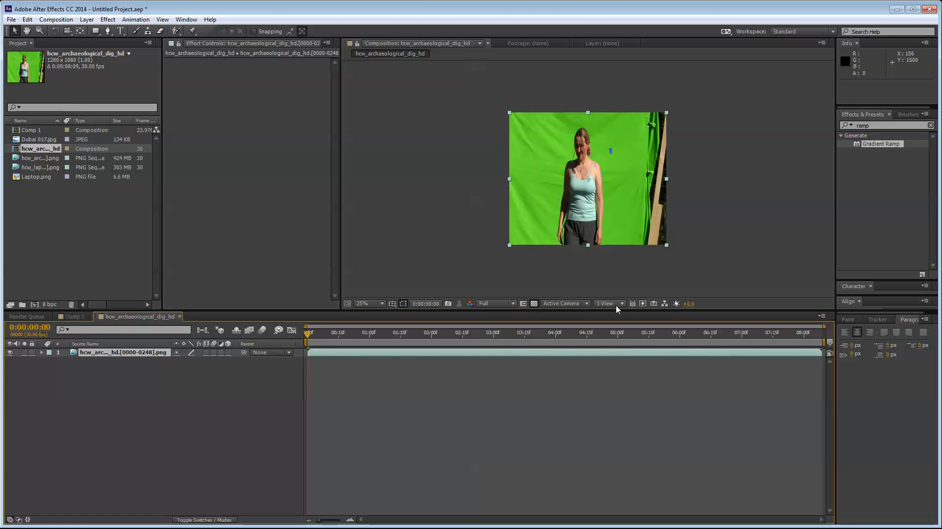
{"action": "left_click", "coordinate": [636, 307]}
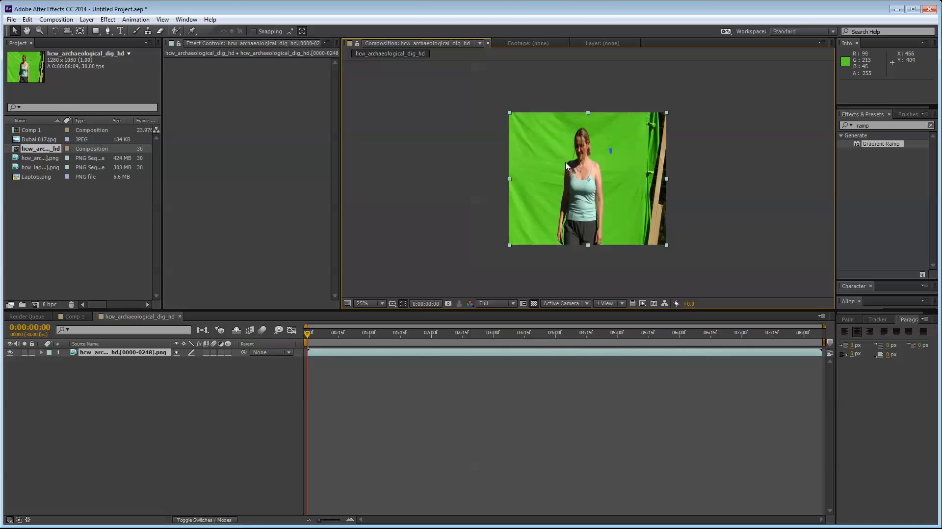
{"action": "key", "text": "ctrl+z"}
Add the hcw_archaeological_dig_hd sequence as a layer in the Comp 1 timeline.
{"action": "left_click", "coordinate": [48, 140]}
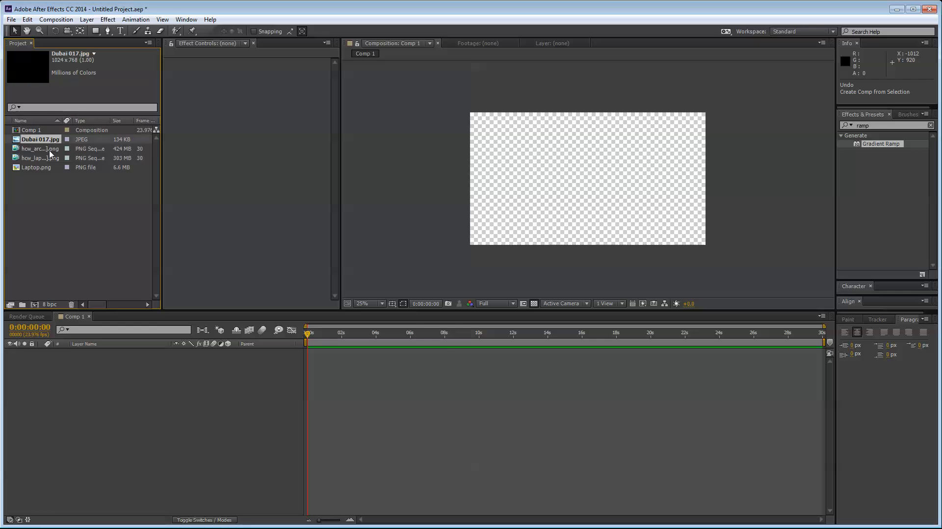
{"action": "left_click", "coordinate": [51, 149]}
{"action": "left_click_drag", "start_coordinate": [52, 154], "coordinate": [118, 364]}
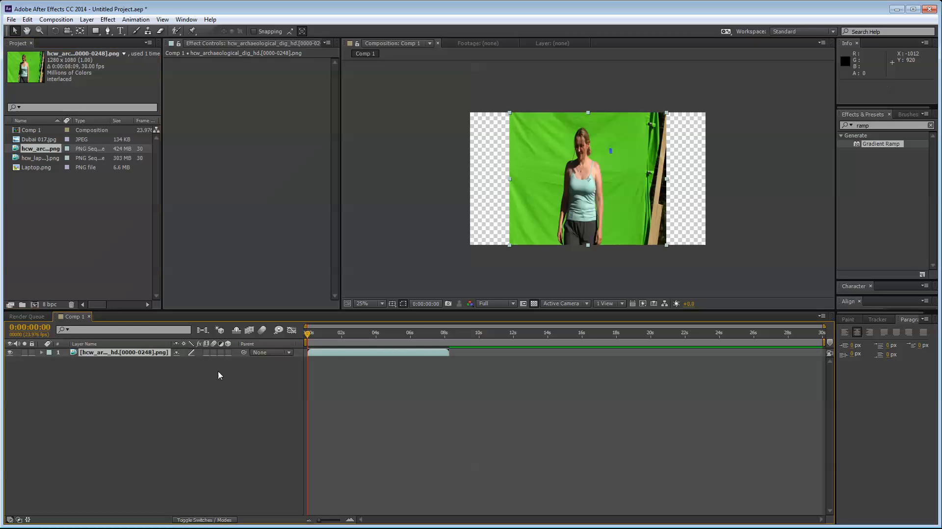
Unlink the green-screen layer's scale proportions and set its horizontal scale to 150% so it fills the frame width.
{"action": "key", "text": "s"}
{"action": "left_click", "coordinate": [176, 361]}
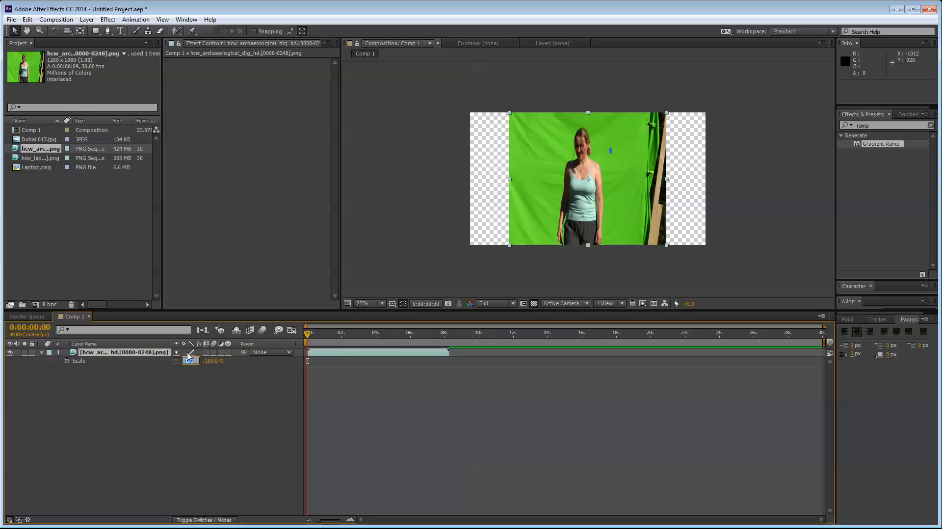
{"action": "left_click_drag", "start_coordinate": [186, 361], "coordinate": [190, 356]}
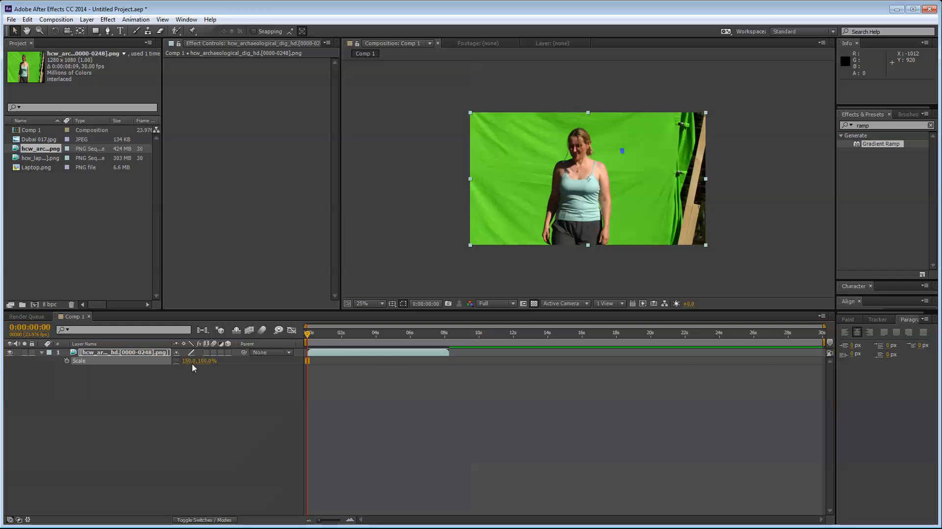
{"action": "left_click", "coordinate": [197, 384]}
End the work area at the clip's end, 0:00:08:06, trim Comp 1 to it and preview the footage.
{"action": "left_click_drag", "start_coordinate": [823, 341], "coordinate": [450, 342]}
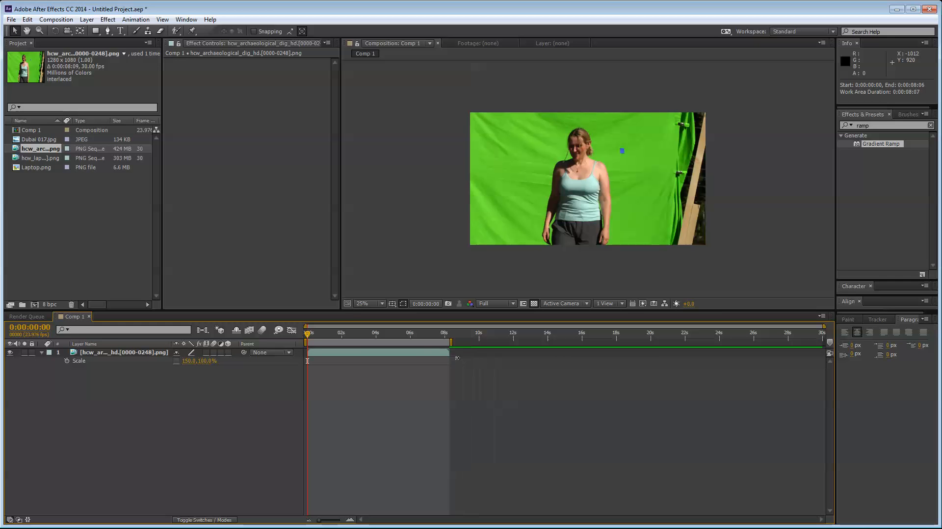
{"action": "right_click", "coordinate": [424, 345]}
{"action": "left_click", "coordinate": [465, 372]}
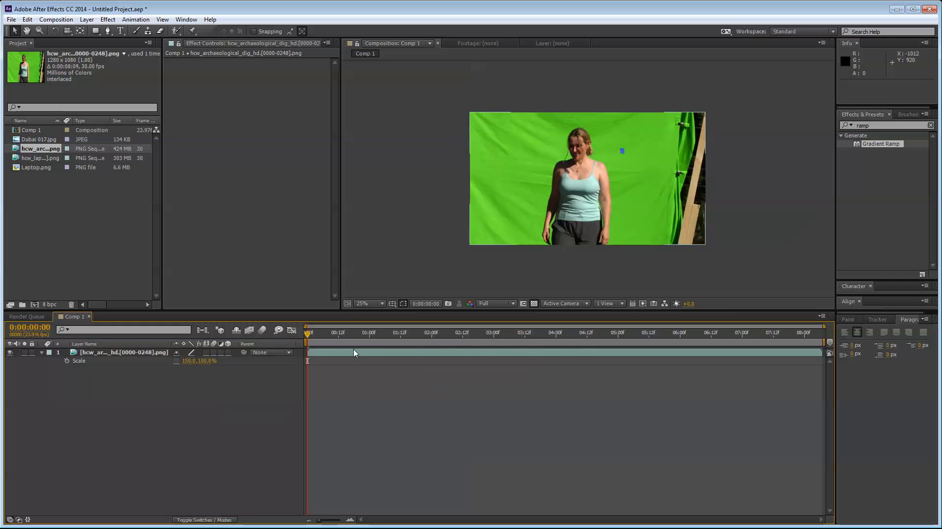
{"action": "key", "text": "space"}
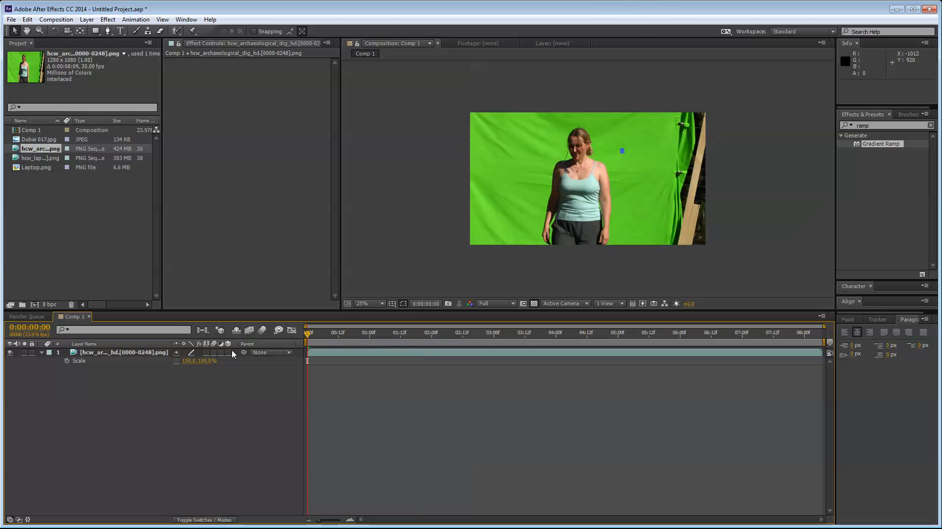
Open the Dubai 017.jpg background image for viewing, examine it, and return to the Comp 1 view.
{"action": "left_click", "coordinate": [38, 139]}
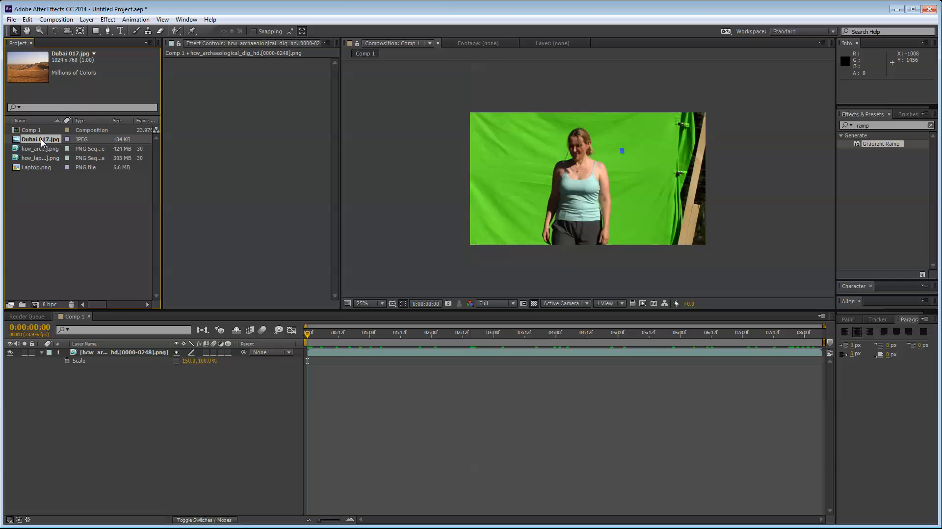
{"action": "double_click", "coordinate": [42, 140]}
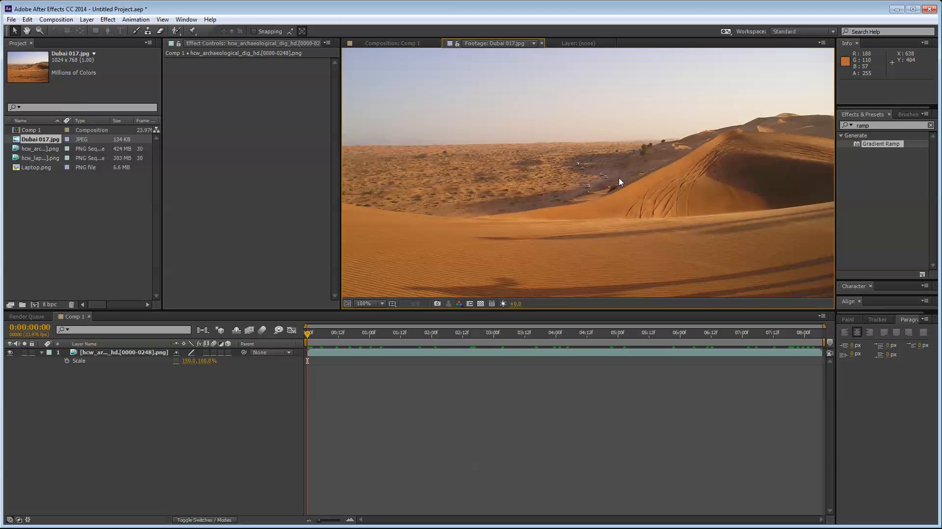
{"action": "scroll", "coordinate": [619, 180], "scroll_direction": "down", "scroll_amount": 1}
{"action": "left_click", "coordinate": [580, 44]}
{"action": "left_click", "coordinate": [426, 43]}
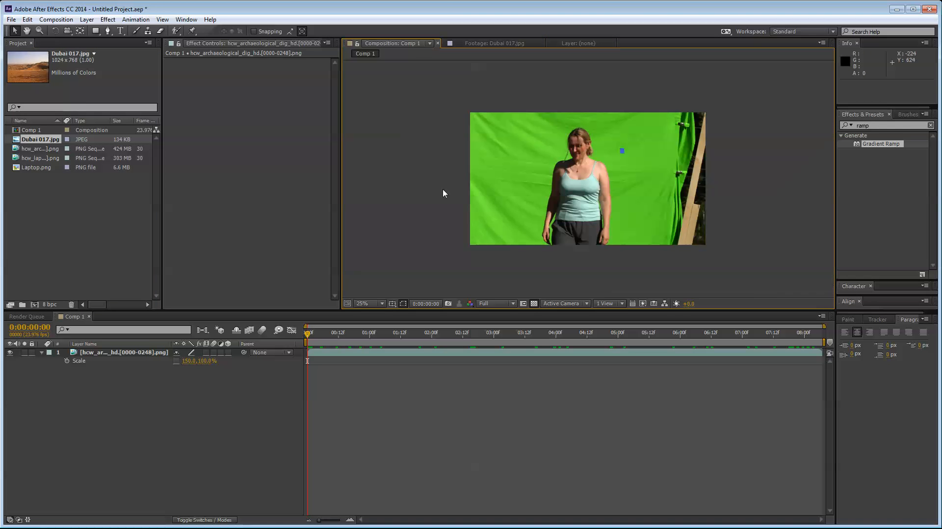
{"action": "left_click", "coordinate": [181, 412]}
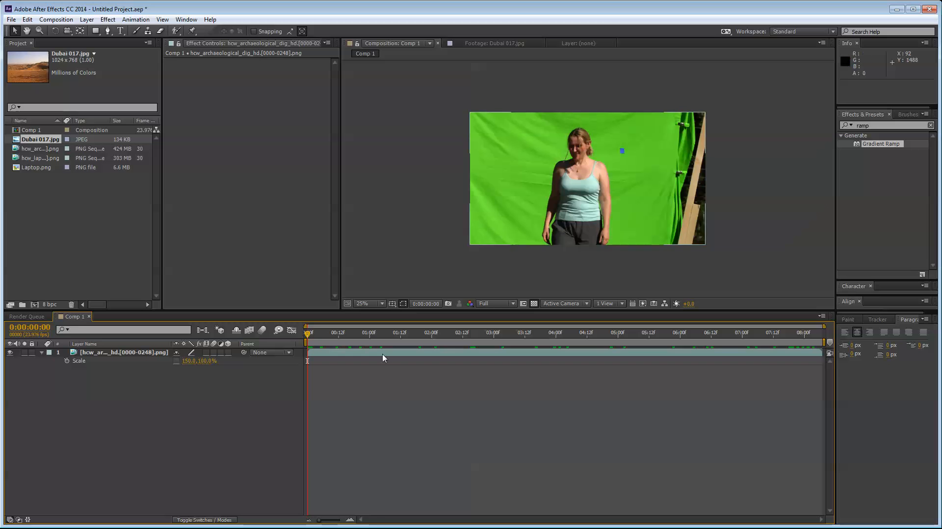
{"action": "left_click_drag", "start_coordinate": [353, 326], "coordinate": [203, 323]}
Start Track Motion on the hcw_archaeological_dig_hd layer to add a tracker with one track point.
{"action": "left_click", "coordinate": [93, 353]}
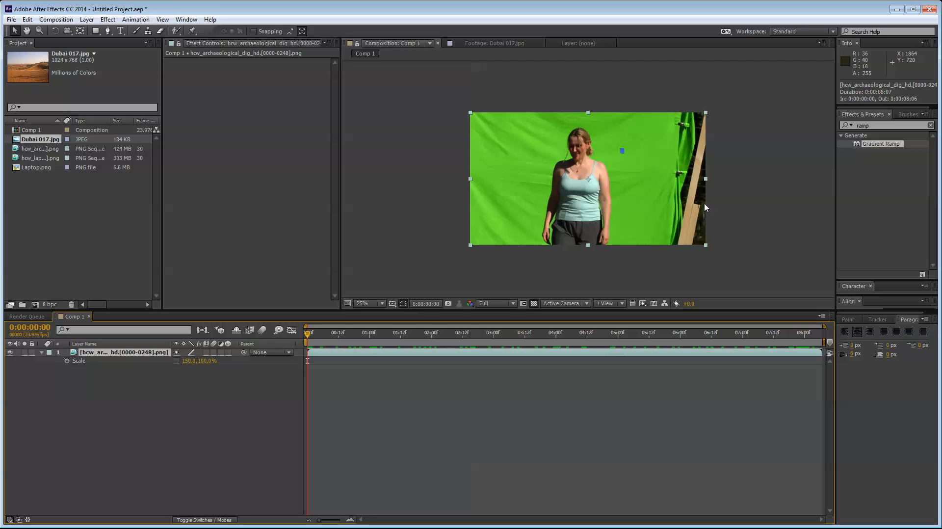
{"action": "left_click", "coordinate": [877, 319]}
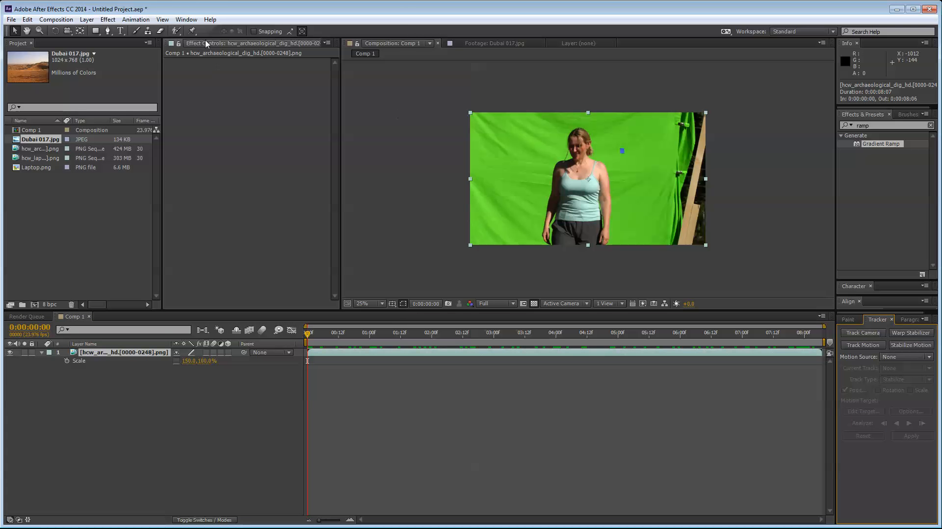
{"action": "left_click", "coordinate": [186, 19]}
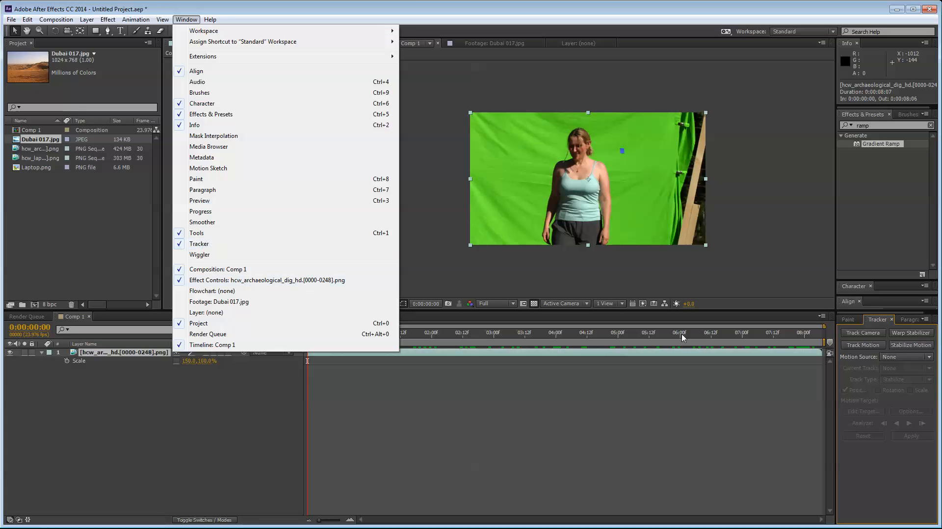
{"action": "left_click", "coordinate": [186, 244]}
{"action": "left_click", "coordinate": [862, 346]}
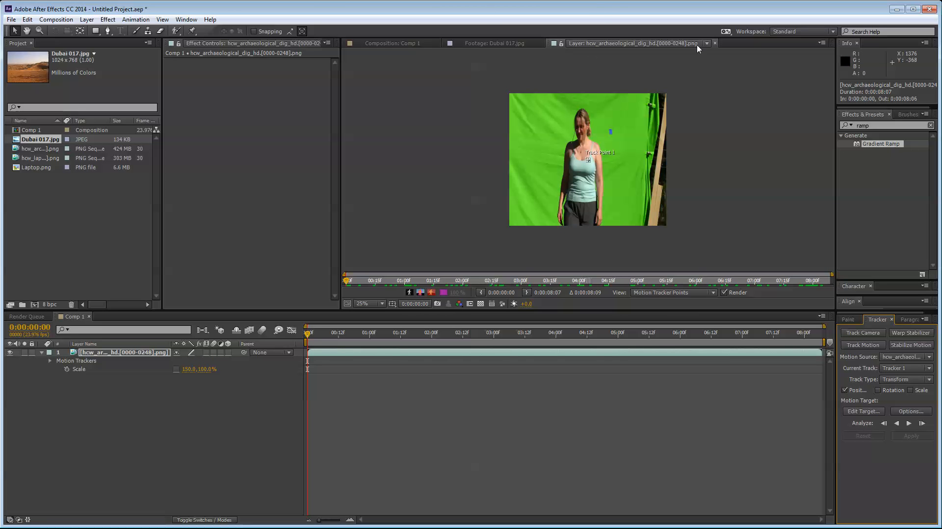
{"action": "scroll", "coordinate": [575, 187], "scroll_direction": "up", "scroll_amount": 4}
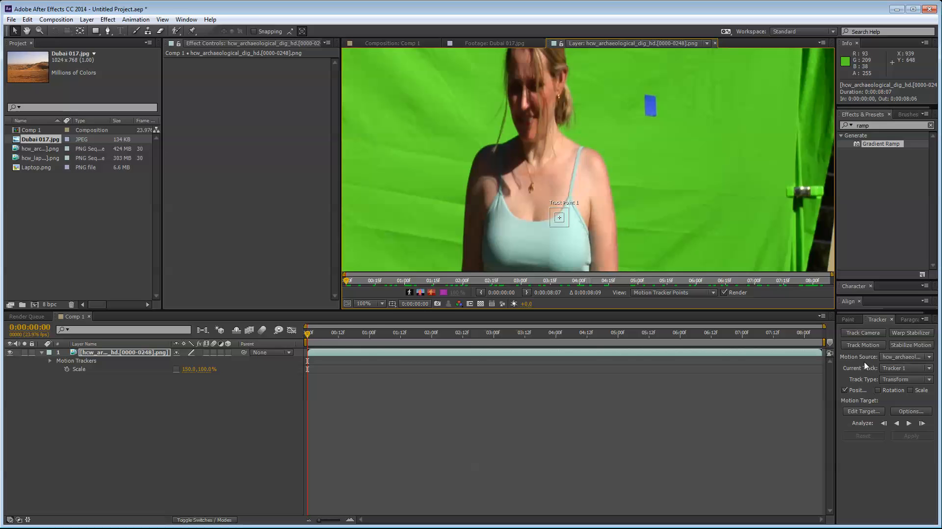
Use the hcw_archaeological_dig_hd layer as the motion source, with Tracker 1 as the current track and Transform as the track type.
{"action": "left_click", "coordinate": [883, 357]}
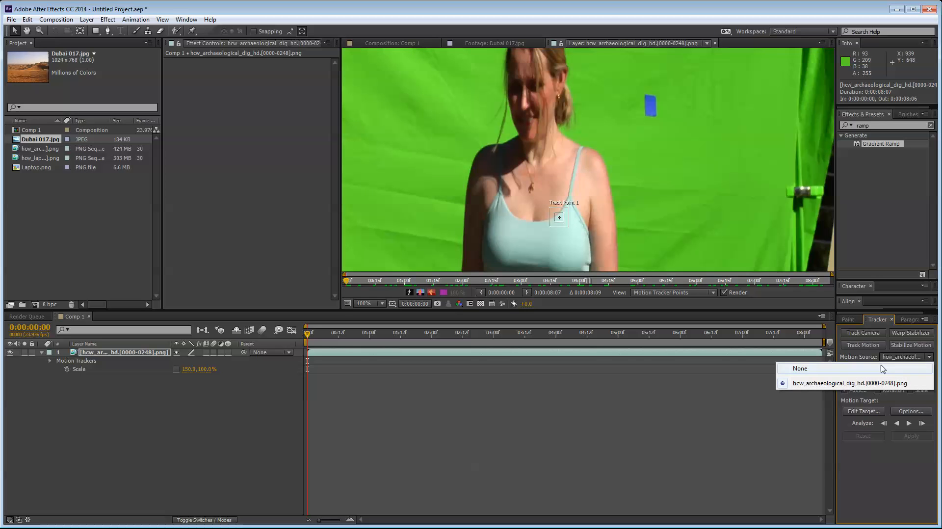
{"action": "left_click", "coordinate": [853, 383]}
{"action": "left_click", "coordinate": [908, 368]}
{"action": "left_click", "coordinate": [900, 395]}
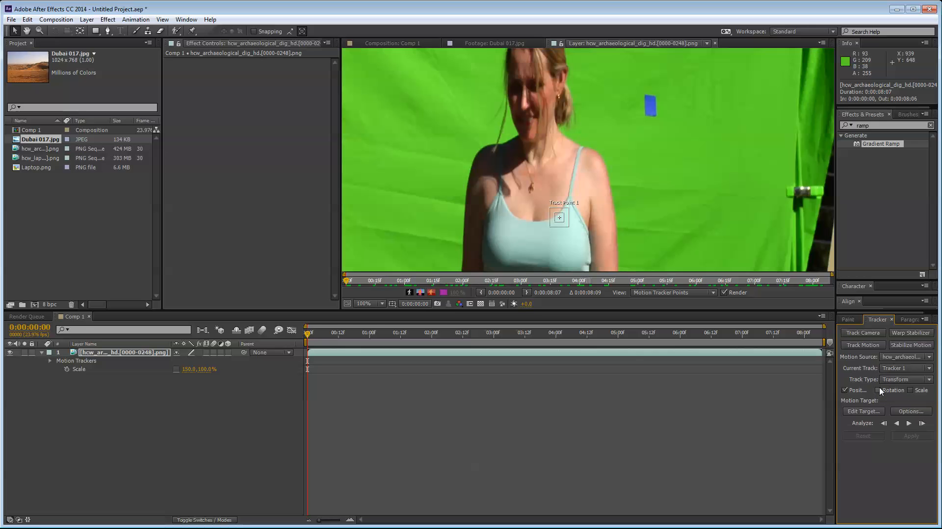
{"action": "left_click", "coordinate": [907, 380]}
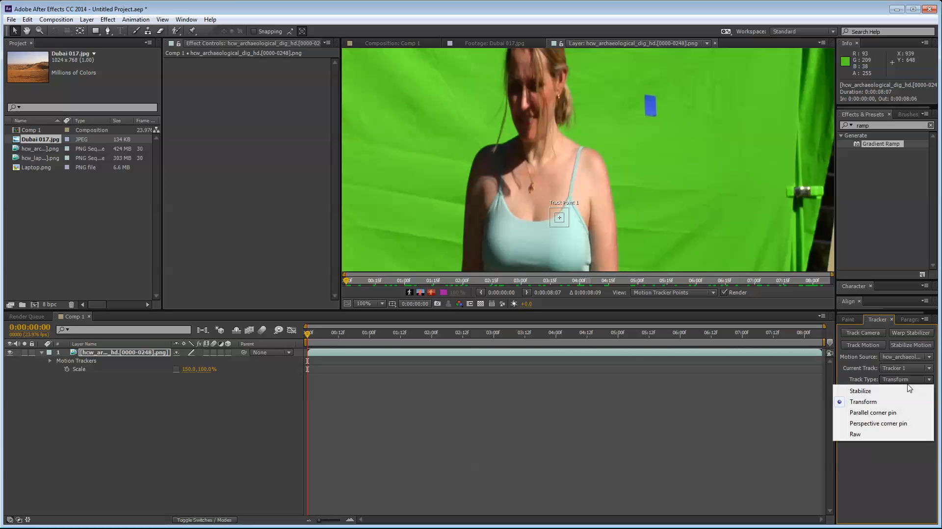
{"action": "left_click", "coordinate": [883, 402]}
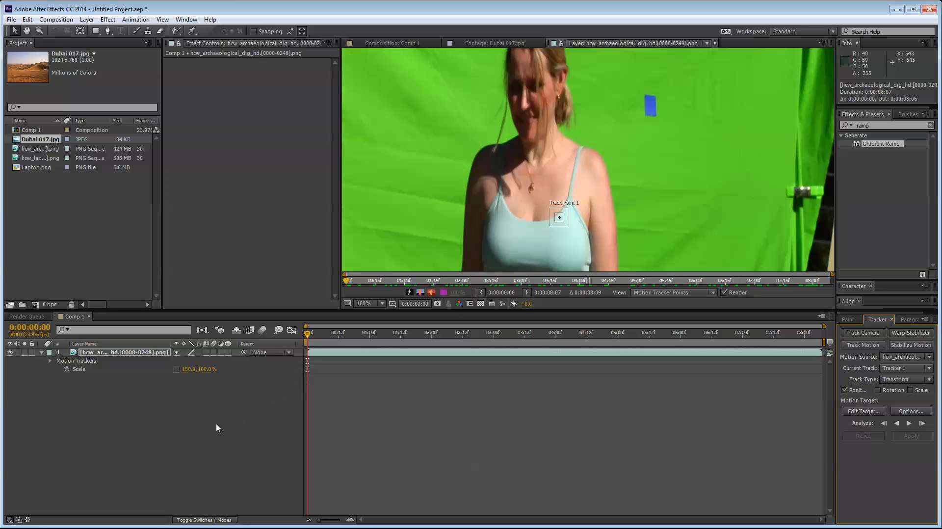
Create a null object in Comp 1 and rename it Tracker Info.
{"action": "right_click", "coordinate": [114, 393]}
{"action": "mouse_move", "coordinate": [142, 399]}
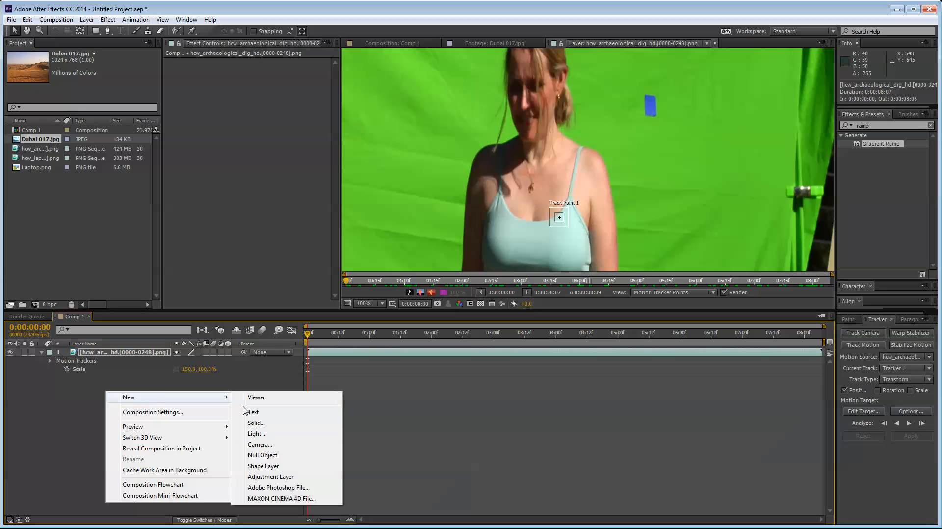
{"action": "left_click", "coordinate": [275, 455]}
{"action": "key", "text": "Return"}
{"action": "type", "text": "Trac"}
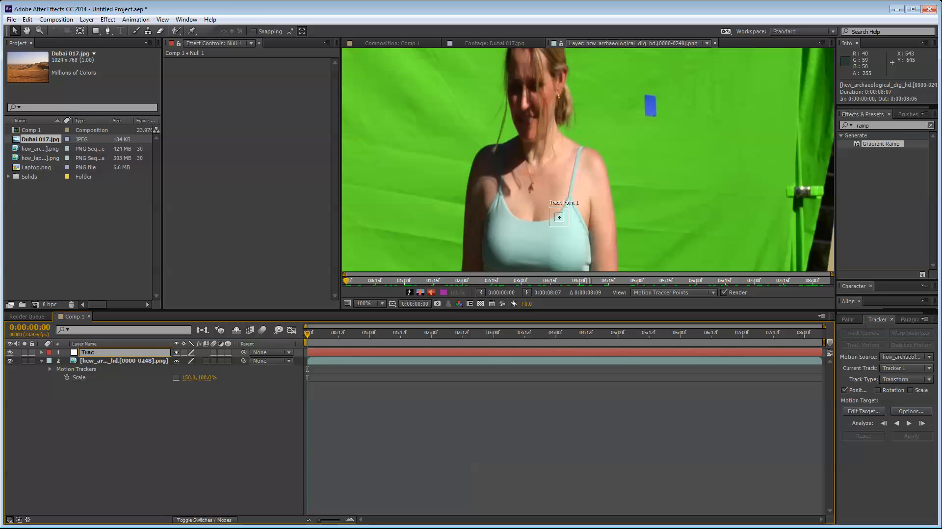
{"action": "type", "text": "ker Info"}
{"action": "key", "text": "Return"}
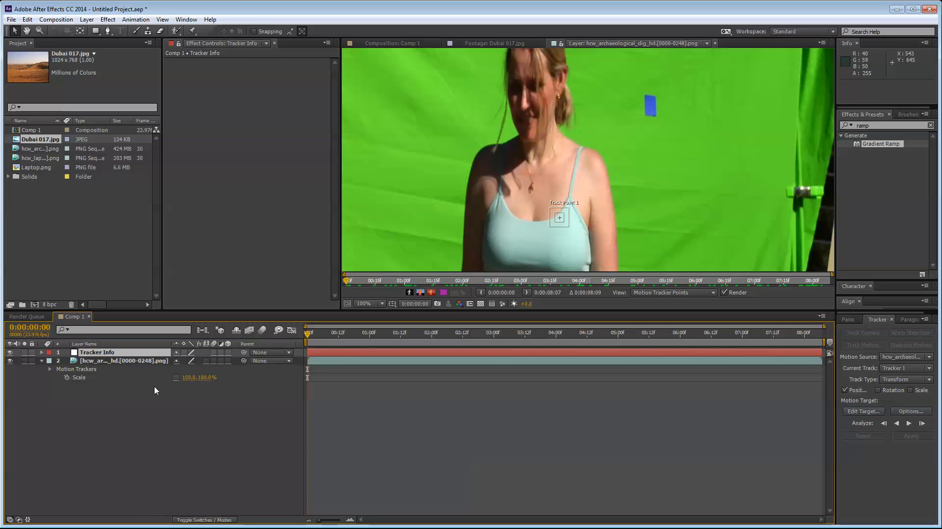
Set the motion target of the green-screen layer's tracker to the Tracker Info layer.
{"action": "left_click", "coordinate": [147, 363]}
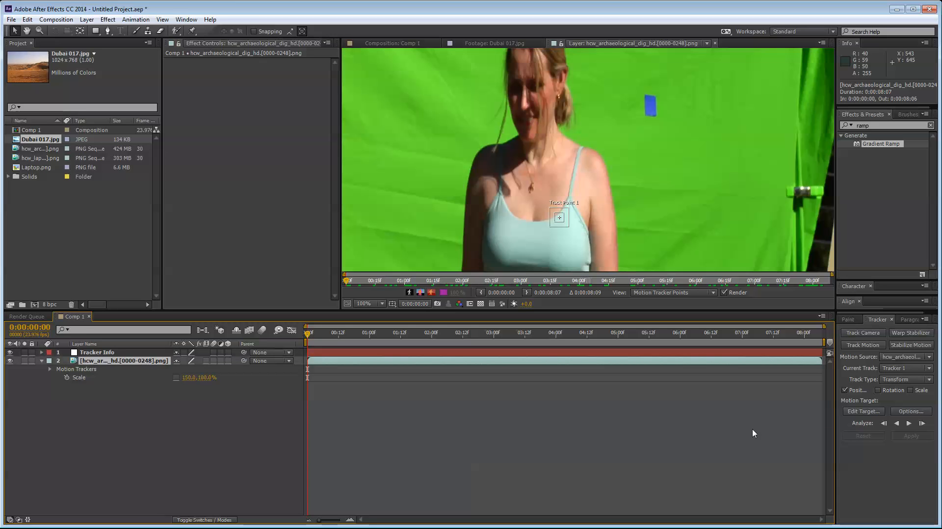
{"action": "left_click", "coordinate": [863, 411]}
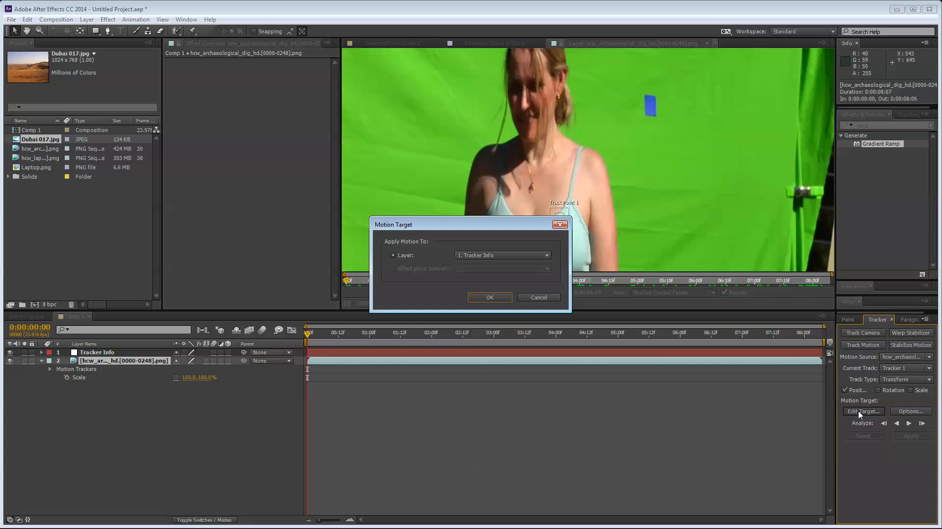
{"action": "left_click", "coordinate": [537, 300]}
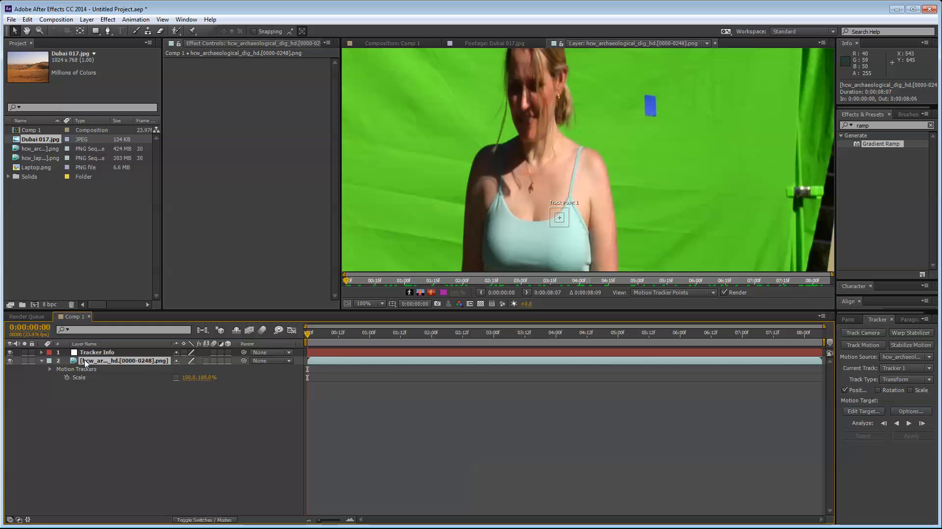
{"action": "left_click", "coordinate": [863, 412]}
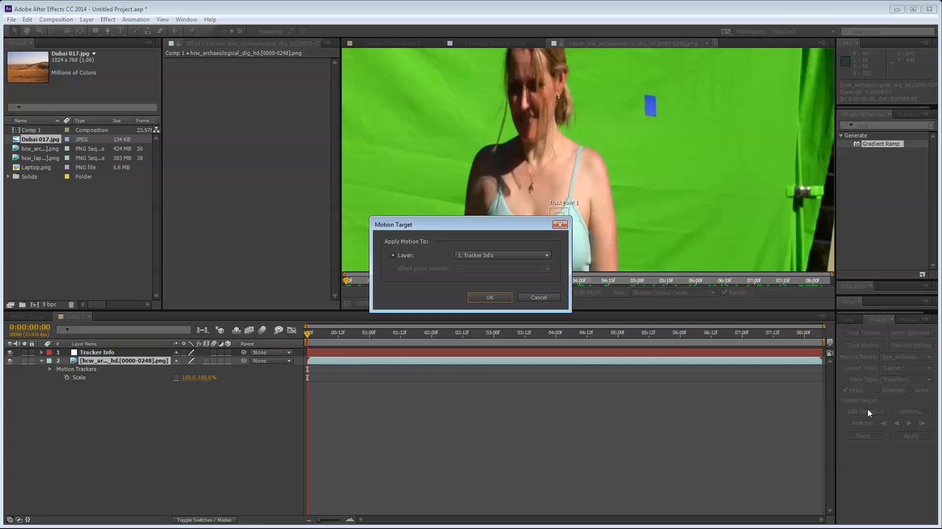
{"action": "left_click", "coordinate": [490, 255]}
{"action": "left_click", "coordinate": [488, 269]}
{"action": "left_click", "coordinate": [488, 297]}
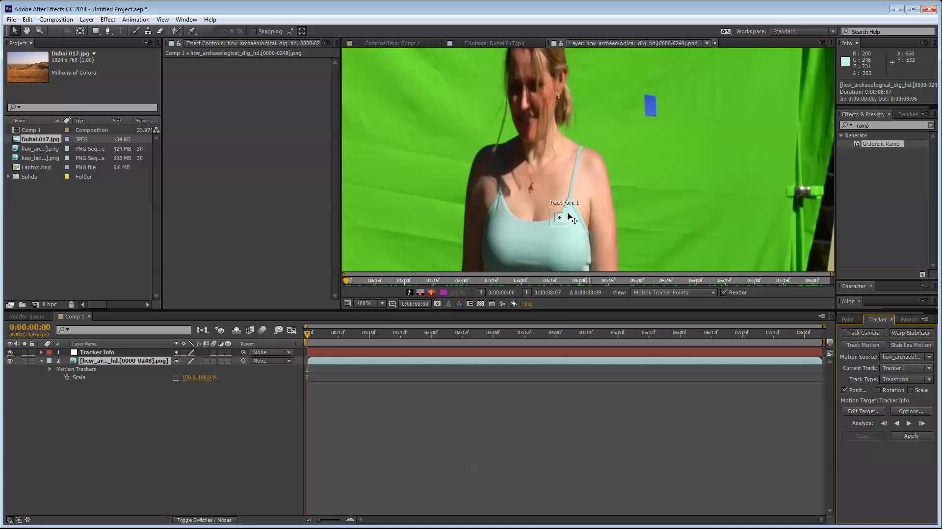
Move Track Point 1 onto the lower-right corner of the blue marker on the green screen.
{"action": "mouse_move", "coordinate": [568, 214]}
{"action": "left_mouse_down"}
{"action": "mouse_move", "coordinate": [664, 120]}
{"action": "mouse_move", "coordinate": [665, 95]}
{"action": "mouse_move", "coordinate": [666, 115]}
{"action": "left_mouse_up"}
{"action": "scroll", "coordinate": [667, 116], "scroll_direction": "up", "scroll_amount": 4}
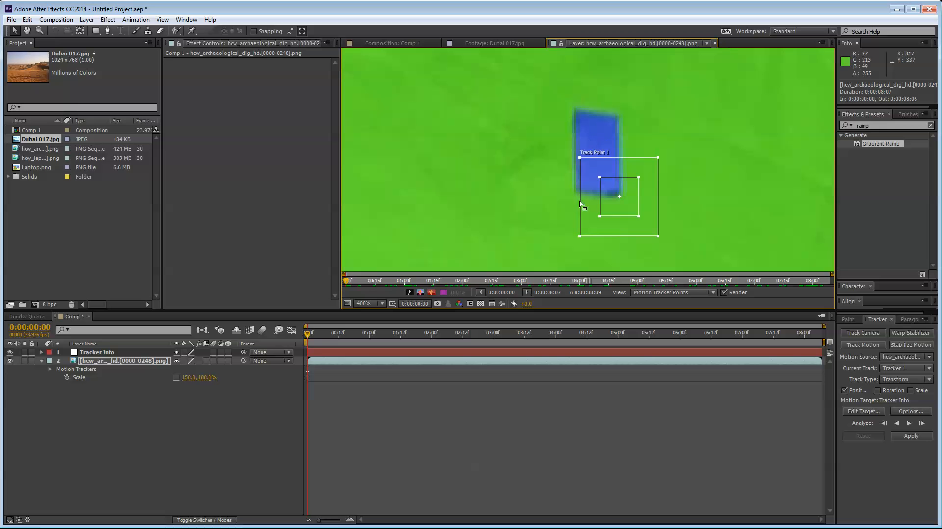
{"action": "key", "text": "comma"}
{"action": "key", "text": "comma"}
{"action": "key", "text": "comma"}
{"action": "key", "text": "comma"}
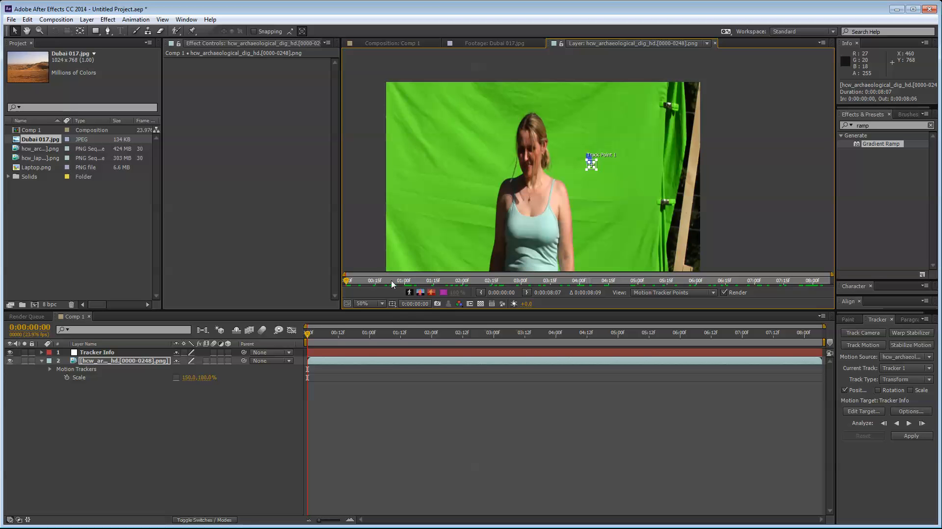
Examine how Track Point 1's feature and search regions sit on the corner of the blue marker.
{"action": "left_click", "coordinate": [398, 281]}
{"action": "left_click_drag", "start_coordinate": [401, 281], "coordinate": [230, 283]}
{"action": "scroll", "coordinate": [591, 165], "scroll_direction": "up", "scroll_amount": 7}
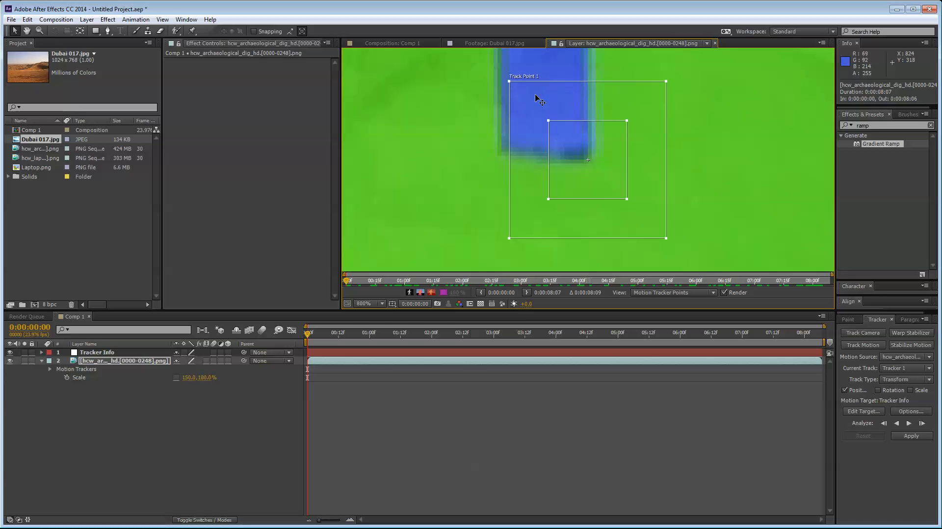
{"action": "key", "text": "comma"}
{"action": "scroll", "coordinate": [597, 171], "scroll_direction": "down", "scroll_amount": 1}
{"action": "left_click_drag", "start_coordinate": [603, 185], "coordinate": [627, 209]}
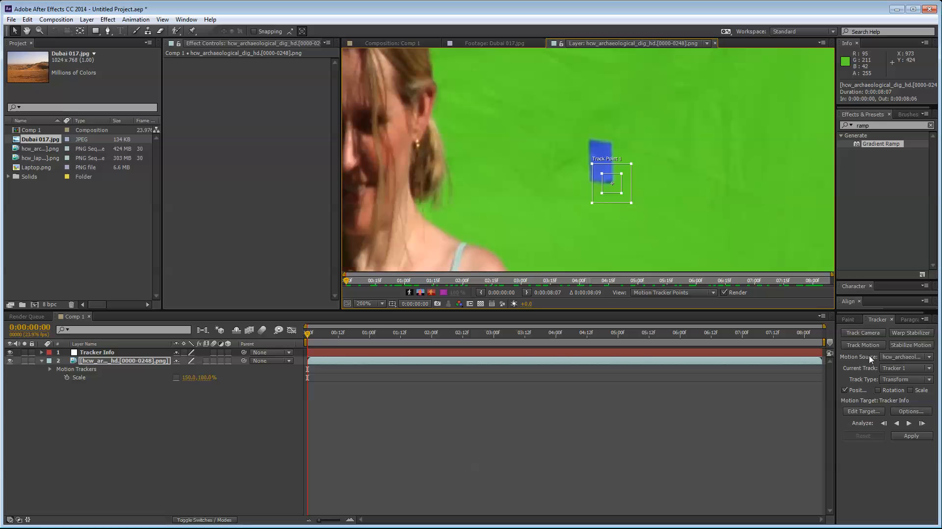
{"action": "scroll", "coordinate": [620, 191], "scroll_direction": "up", "scroll_amount": 3}
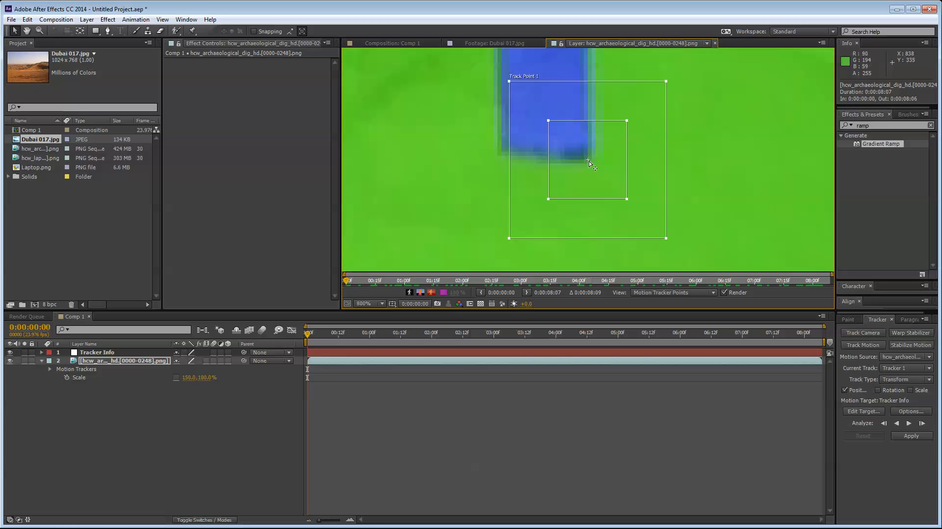
{"action": "scroll", "coordinate": [589, 160], "scroll_direction": "down", "scroll_amount": 3}
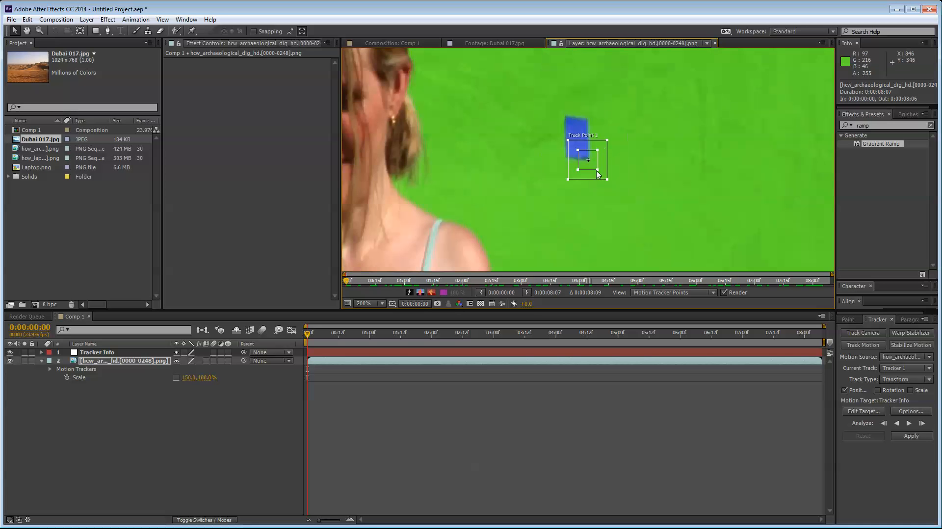
{"action": "scroll", "coordinate": [632, 201], "scroll_direction": "up", "scroll_amount": 1}
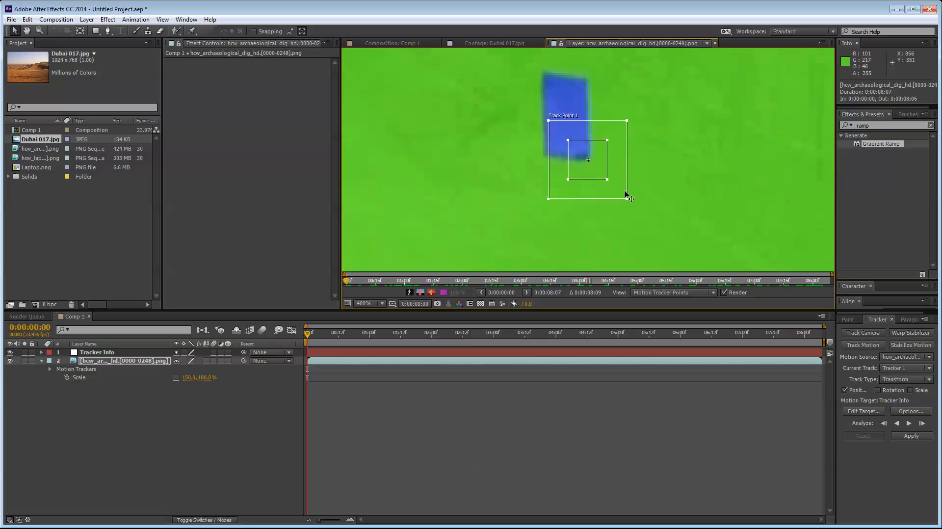
Try a much larger search region for Track Point 1, checking the marker's movement in playback, and undo the enlargements.
{"action": "left_click_drag", "start_coordinate": [628, 200], "coordinate": [712, 213]}
{"action": "key", "text": "ctrl+z"}
{"action": "scroll", "coordinate": [622, 180], "scroll_direction": "down", "scroll_amount": 1}
{"action": "scroll", "coordinate": [616, 187], "scroll_direction": "down", "scroll_amount": 1}
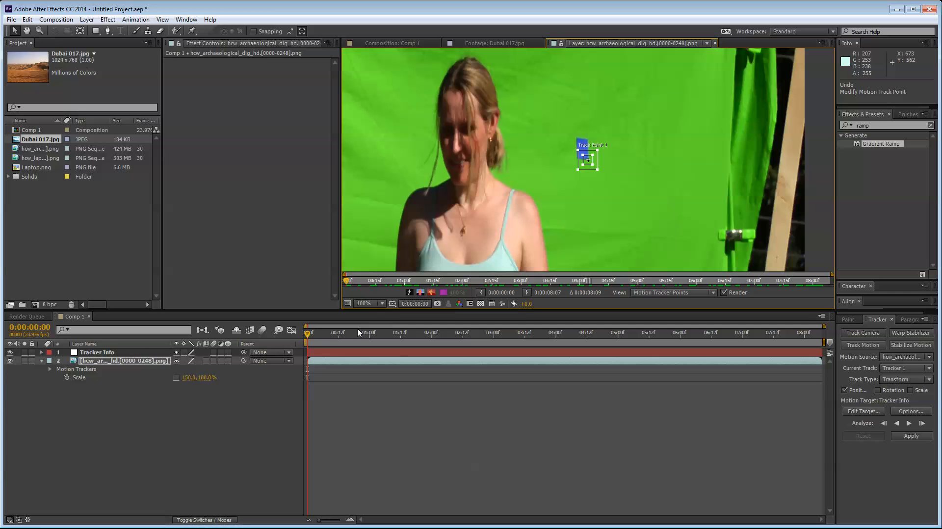
{"action": "key", "text": "space"}
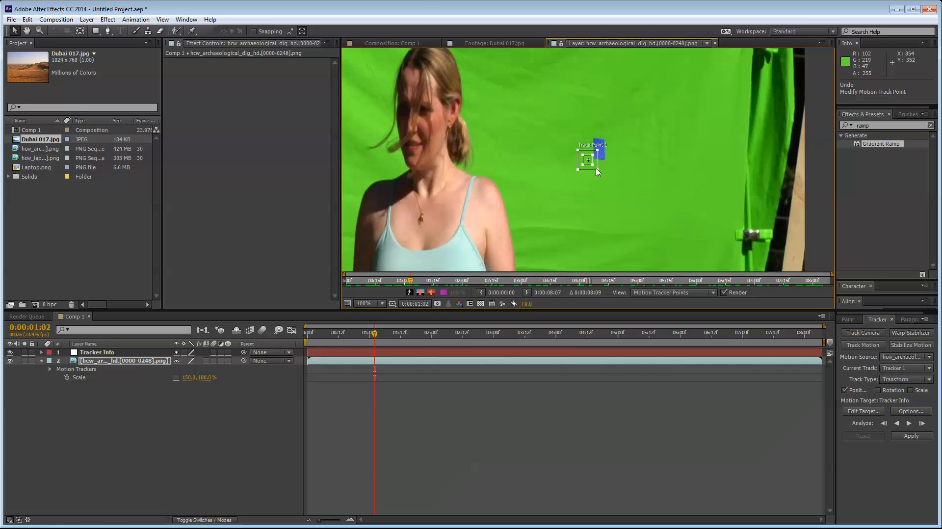
{"action": "left_click_drag", "start_coordinate": [597, 169], "coordinate": [758, 242]}
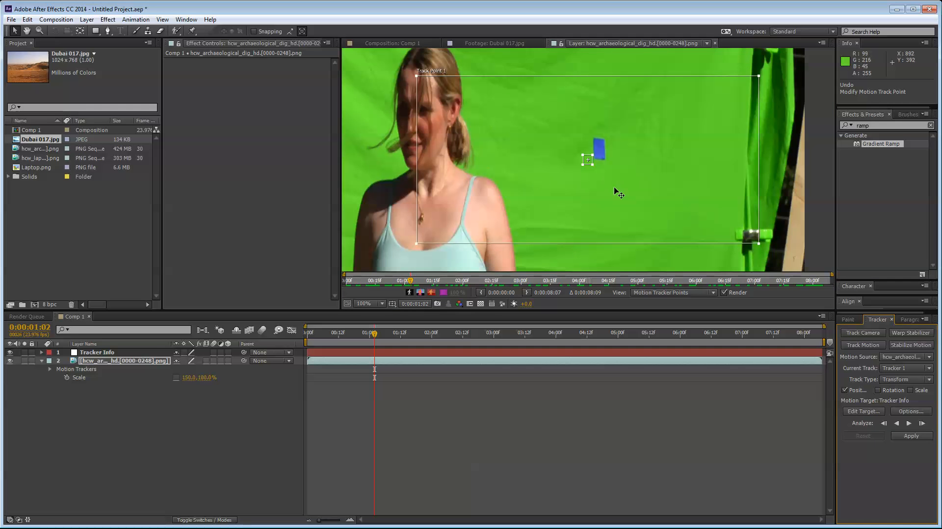
{"action": "key", "text": "ctrl+z"}
Slightly enlarge Track Point 1's feature and search regions around the marker's corner and analyze the motion forward from the first frame.
{"action": "left_click_drag", "start_coordinate": [600, 171], "coordinate": [593, 163]}
{"action": "key", "text": "Home"}
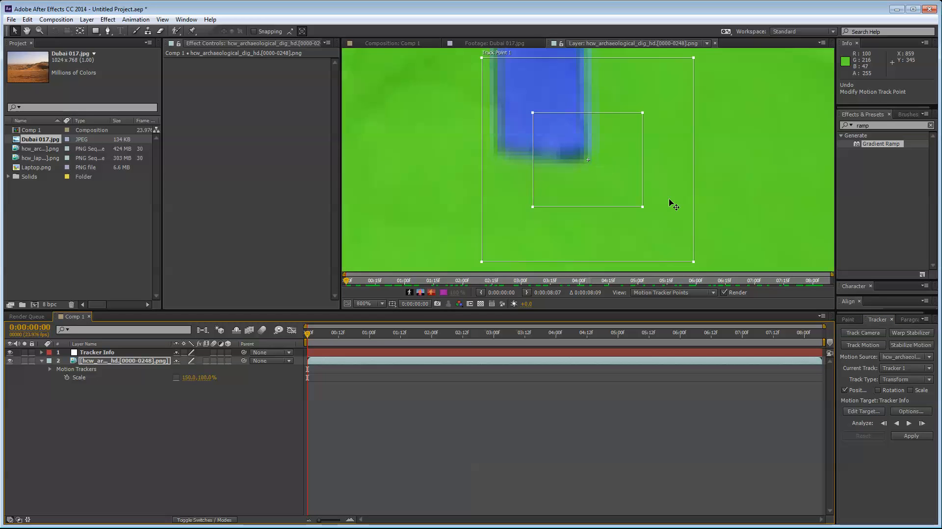
{"action": "left_click_drag", "start_coordinate": [669, 198], "coordinate": [666, 198]}
{"action": "scroll", "coordinate": [665, 198], "scroll_direction": "down", "scroll_amount": 1}
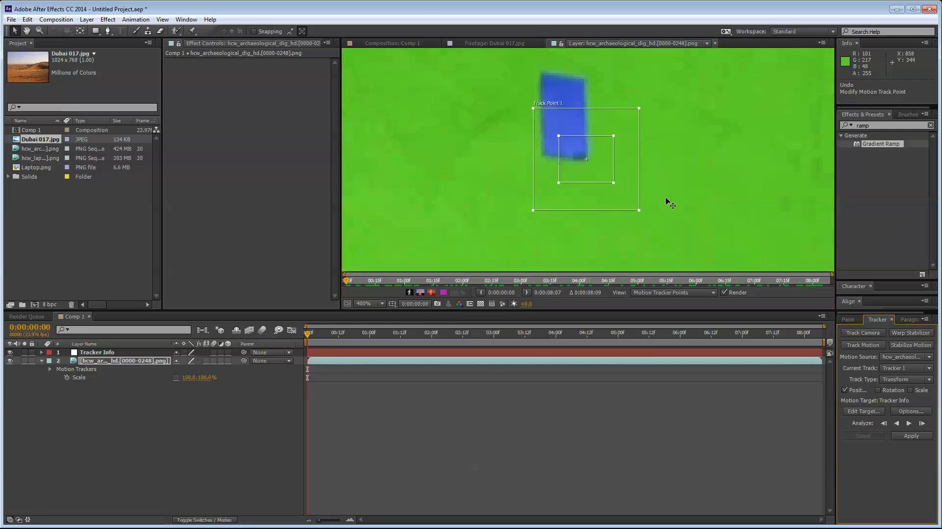
{"action": "scroll", "coordinate": [666, 198], "scroll_direction": "down", "scroll_amount": 2}
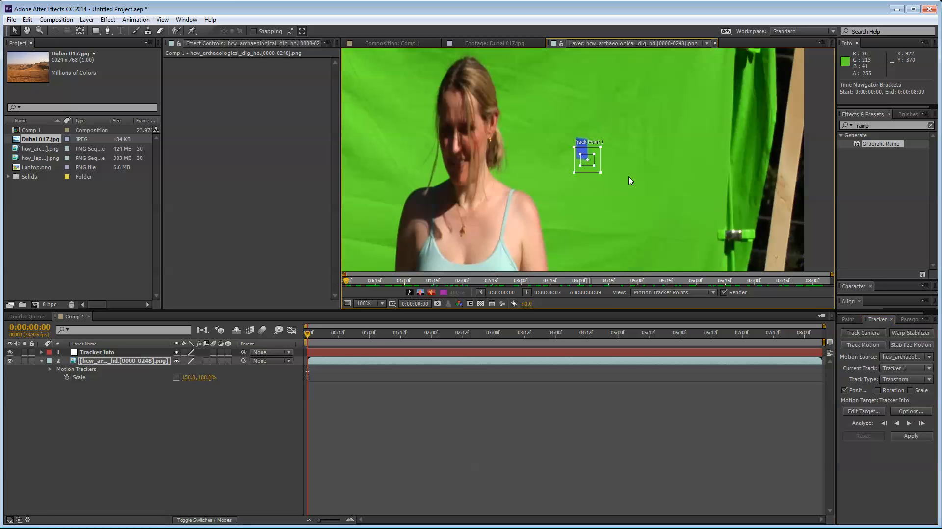
{"action": "left_click", "coordinate": [909, 422]}
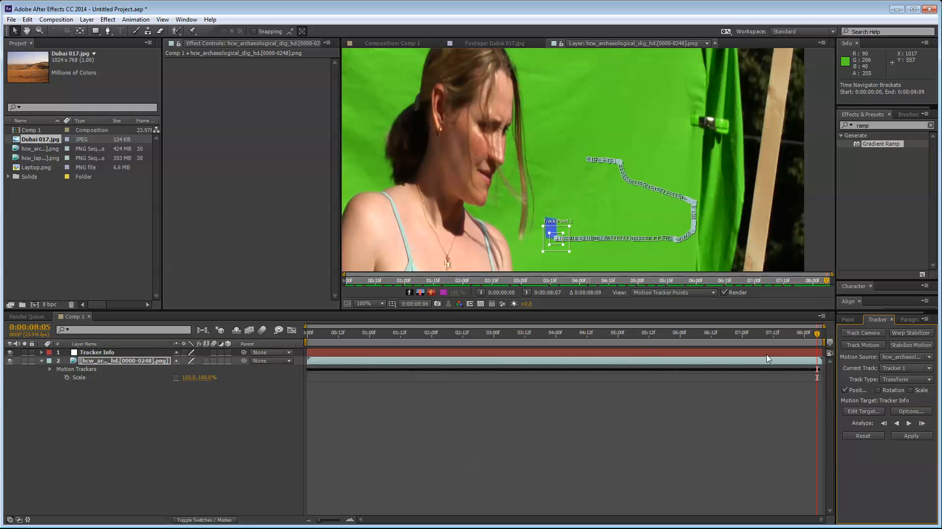
Apply the motion tracking data to the Tracker Info null in X and Y and reveal its Position keyframes.
{"action": "left_click", "coordinate": [898, 438]}
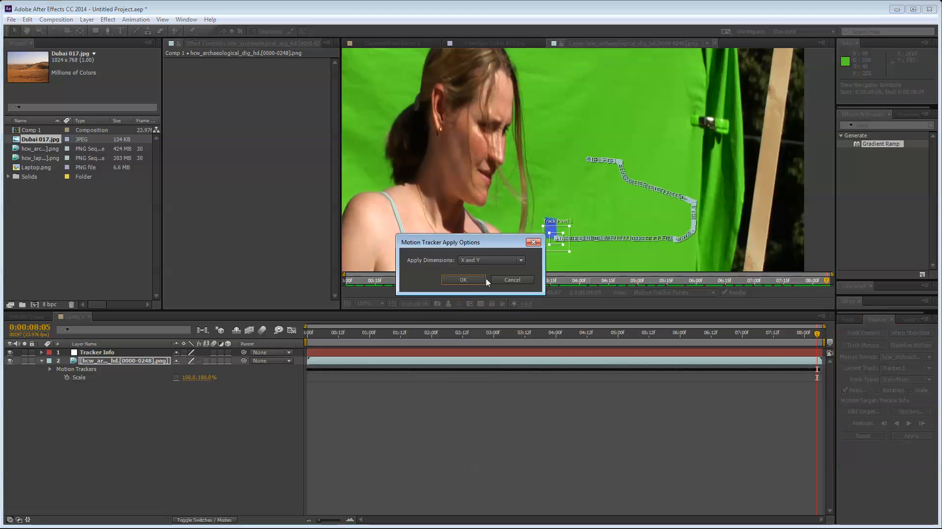
{"action": "left_click", "coordinate": [462, 279]}
{"action": "left_click", "coordinate": [96, 354]}
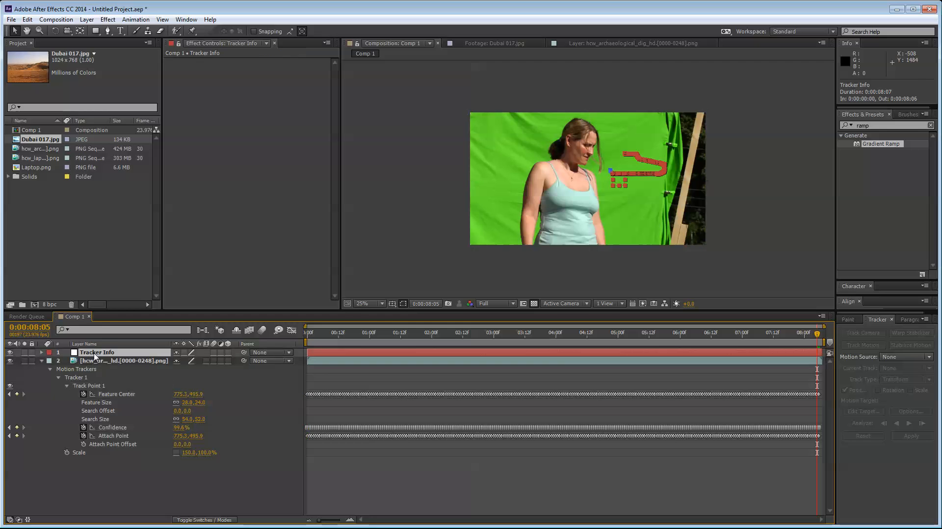
{"action": "key", "text": "u"}
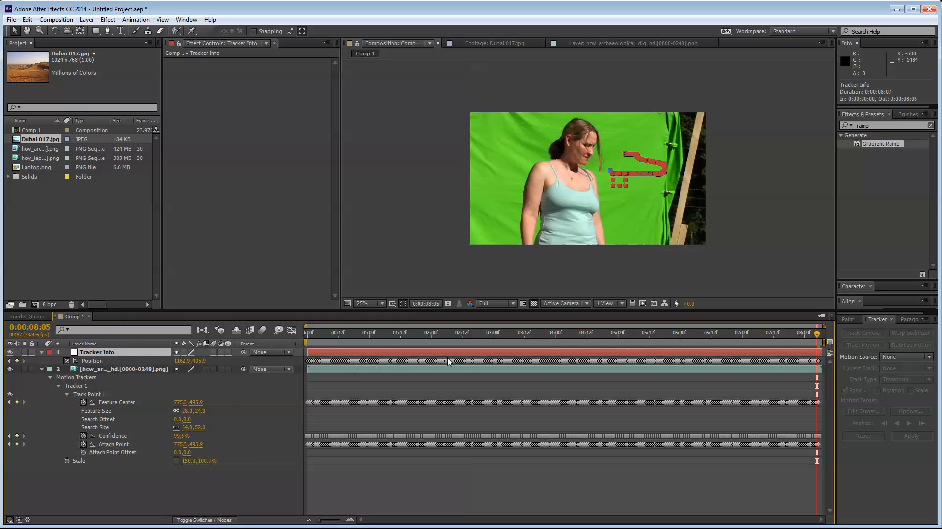
{"action": "left_click", "coordinate": [97, 363]}
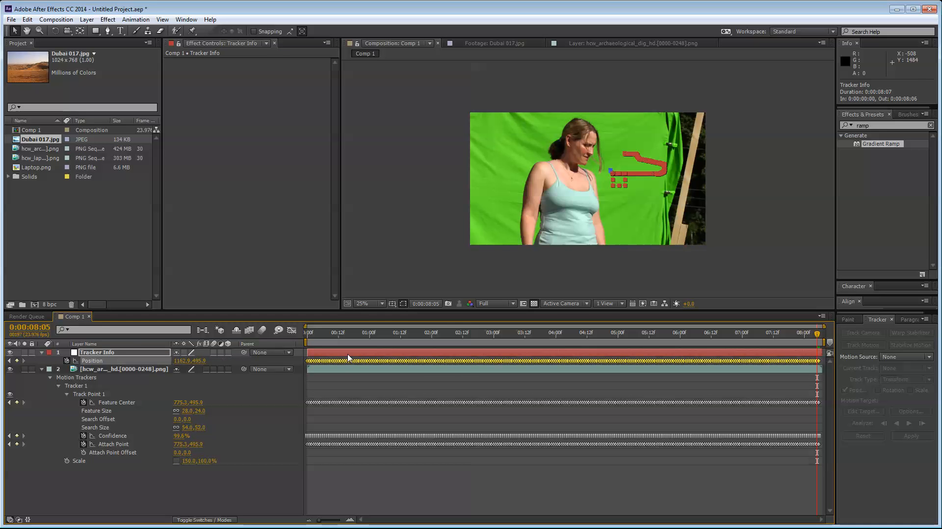
{"action": "left_click", "coordinate": [616, 398]}
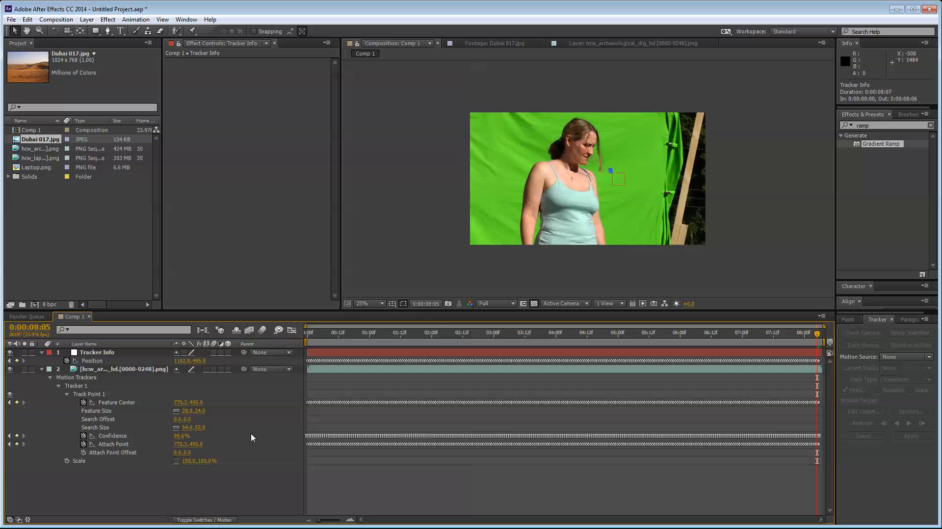
Collapse both layers' properties and scrub back to the first frame to check how the Tracker Info null follows the blue marker.
{"action": "left_click", "coordinate": [42, 369]}
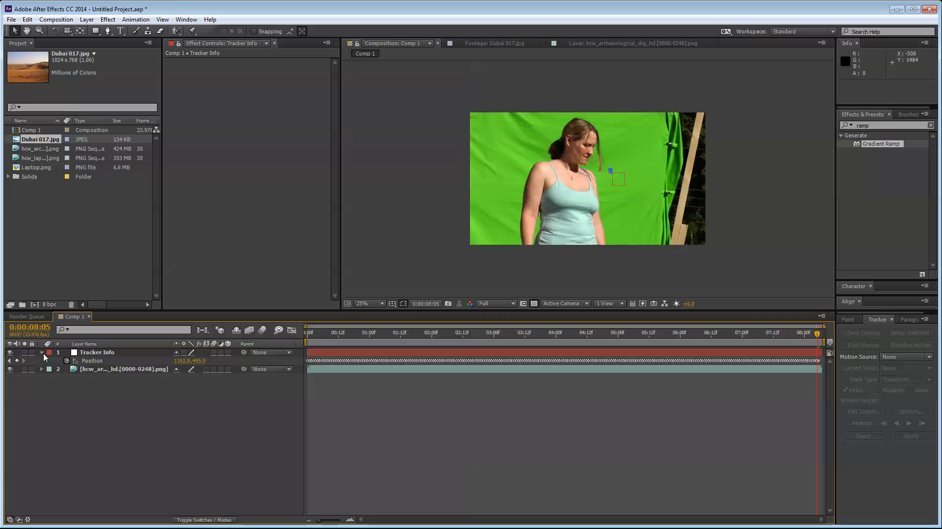
{"action": "left_click", "coordinate": [42, 352]}
{"action": "left_click", "coordinate": [93, 353]}
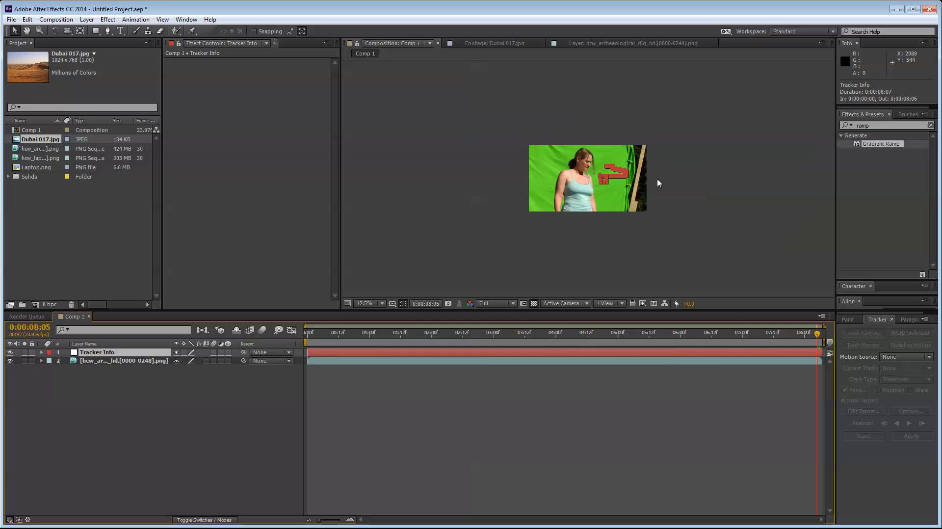
{"action": "left_click_drag", "start_coordinate": [527, 333], "coordinate": [185, 320]}
{"action": "left_click", "coordinate": [240, 403]}
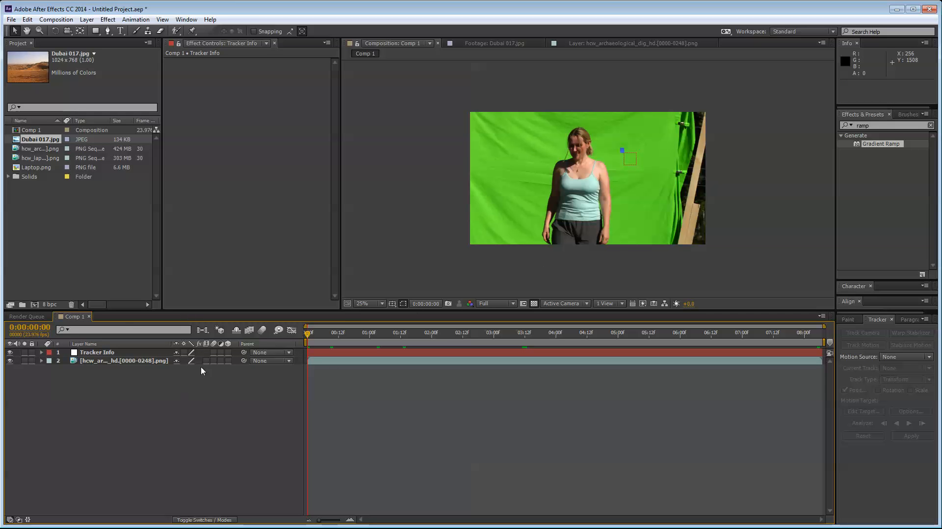
Try keying the footage with Keylight (1.2), sampling the green backdrop as Screen Colour, and remove the effect after checking the leftover edges.
{"action": "left_click", "coordinate": [887, 124]}
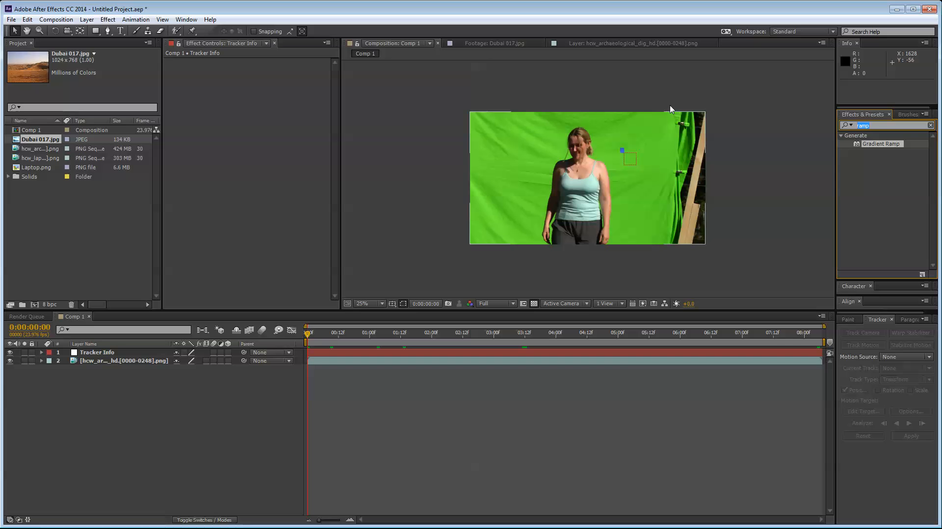
{"action": "type", "text": "keyli"}
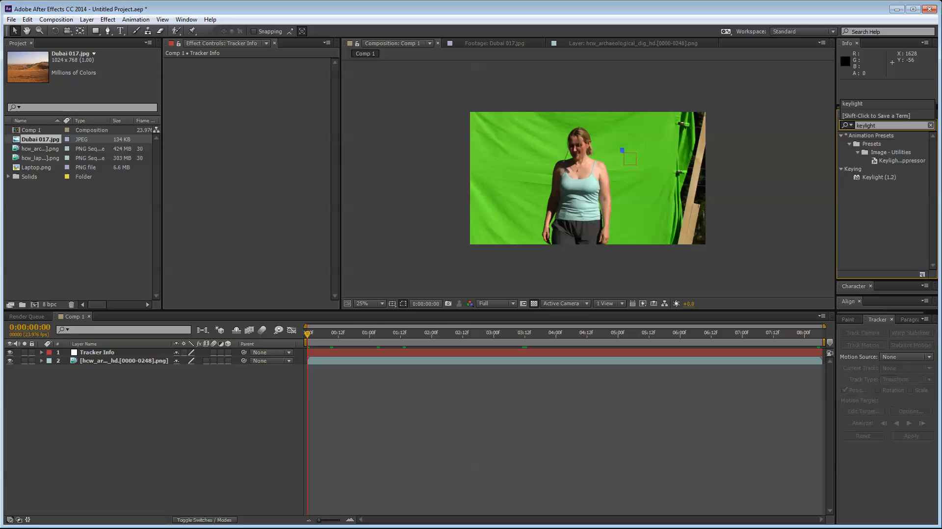
{"action": "type", "text": "ght"}
{"action": "left_click_drag", "start_coordinate": [878, 177], "coordinate": [139, 360]}
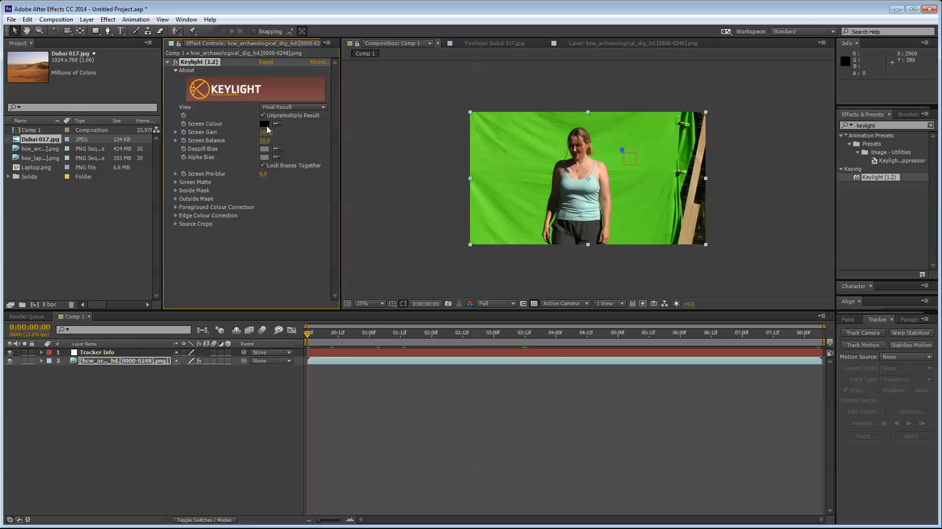
{"action": "left_click", "coordinate": [278, 123]}
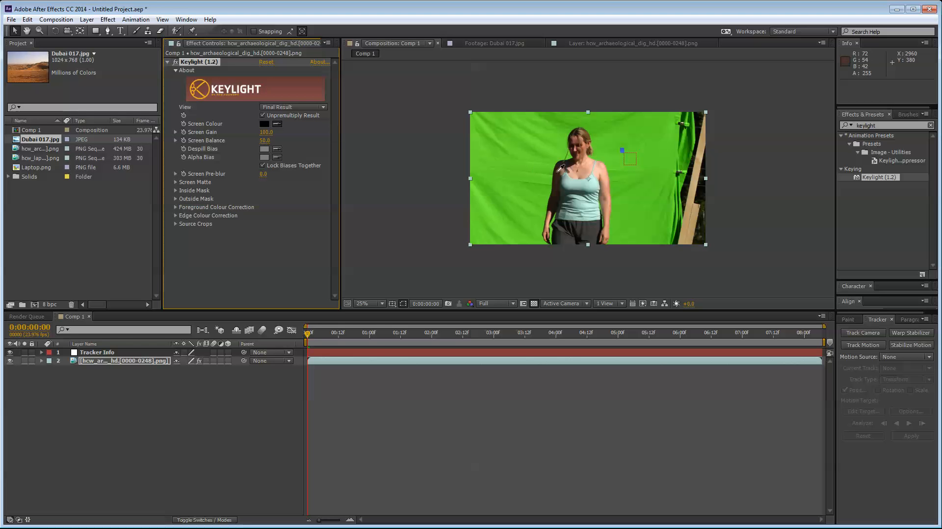
{"action": "left_click", "coordinate": [529, 165]}
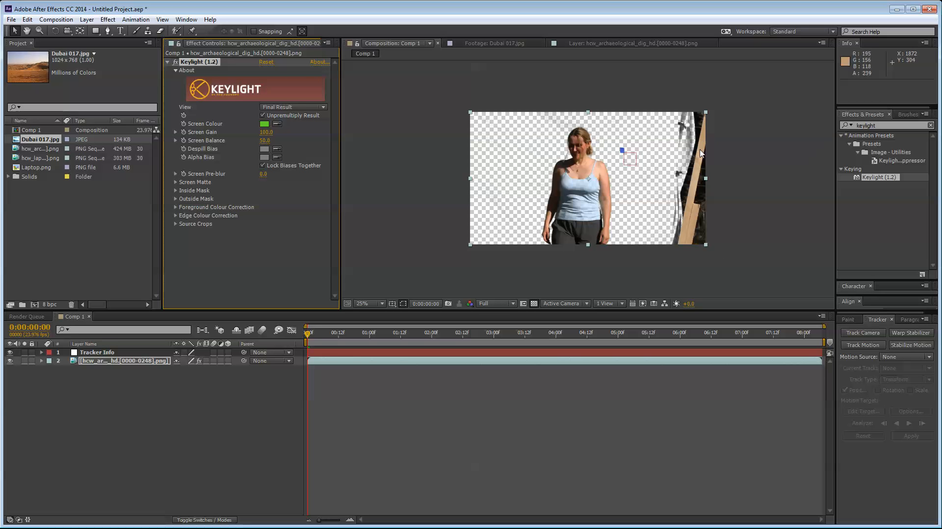
{"action": "left_click_drag", "start_coordinate": [566, 344], "coordinate": [566, 291]}
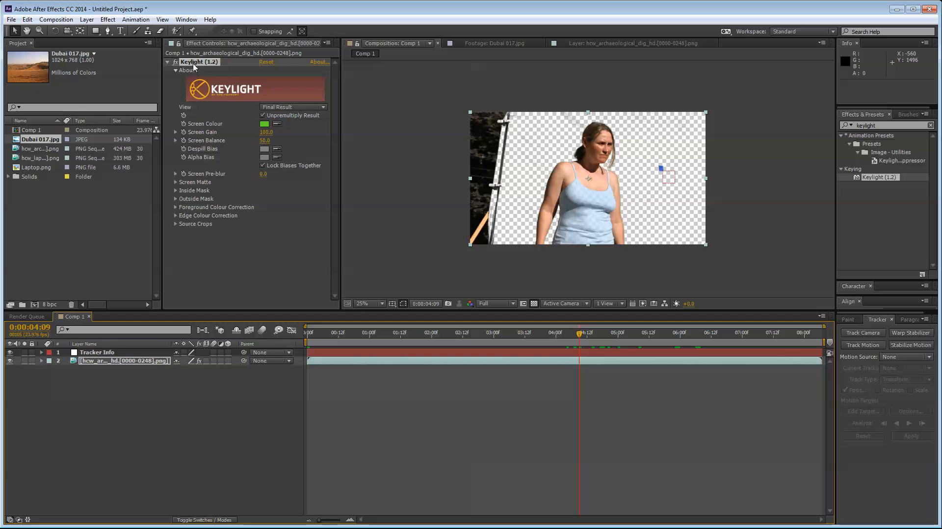
{"action": "key", "text": "Delete"}
At the first frame, begin a curved Pen mask on the footage layer, running from below the frame up the woman's left-hand side and over her head.
{"action": "left_click_drag", "start_coordinate": [379, 336], "coordinate": [239, 338]}
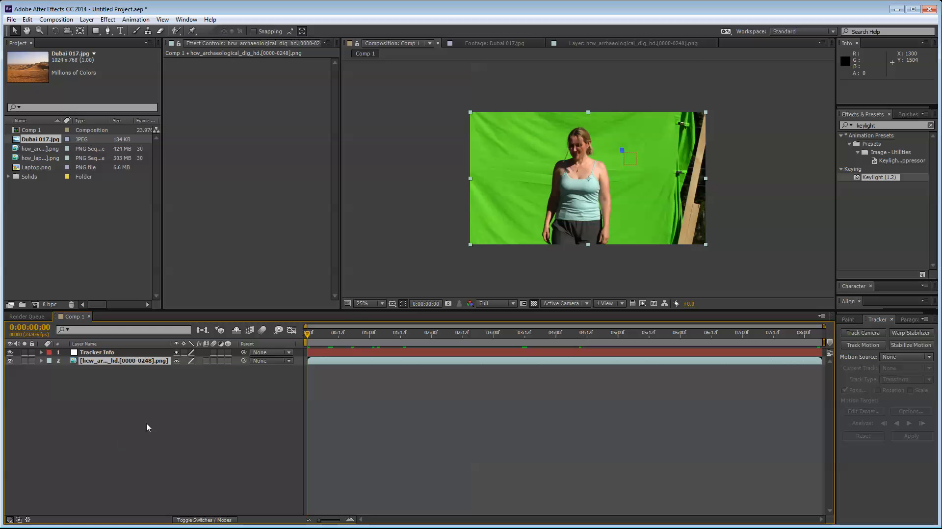
{"action": "left_click", "coordinate": [138, 363]}
{"action": "left_click", "coordinate": [107, 31]}
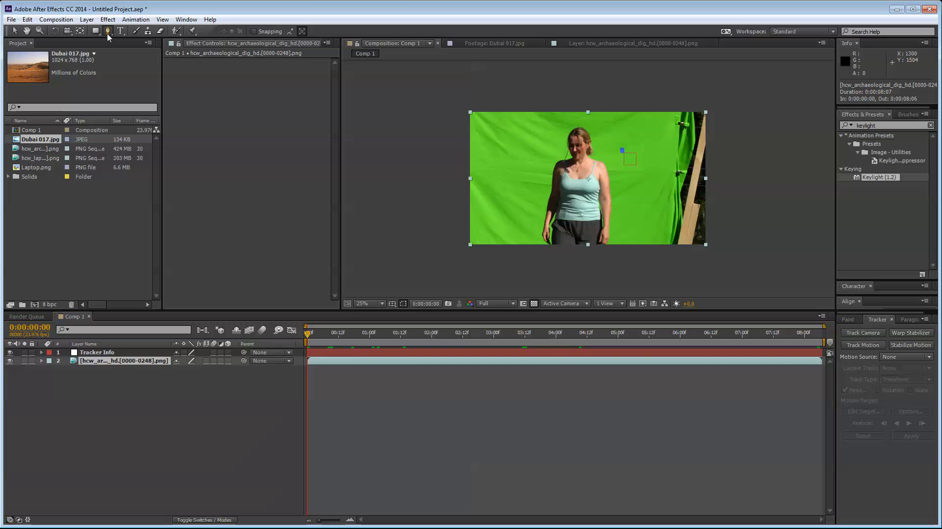
{"action": "scroll", "coordinate": [541, 259], "scroll_direction": "up", "scroll_amount": 2}
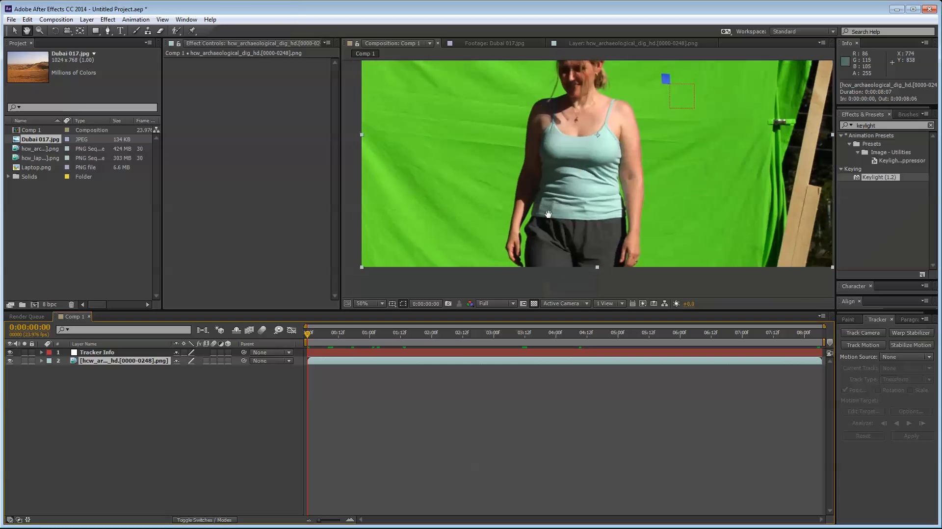
{"action": "left_click", "coordinate": [490, 283]}
{"action": "left_click_drag", "start_coordinate": [491, 155], "coordinate": [489, 112]}
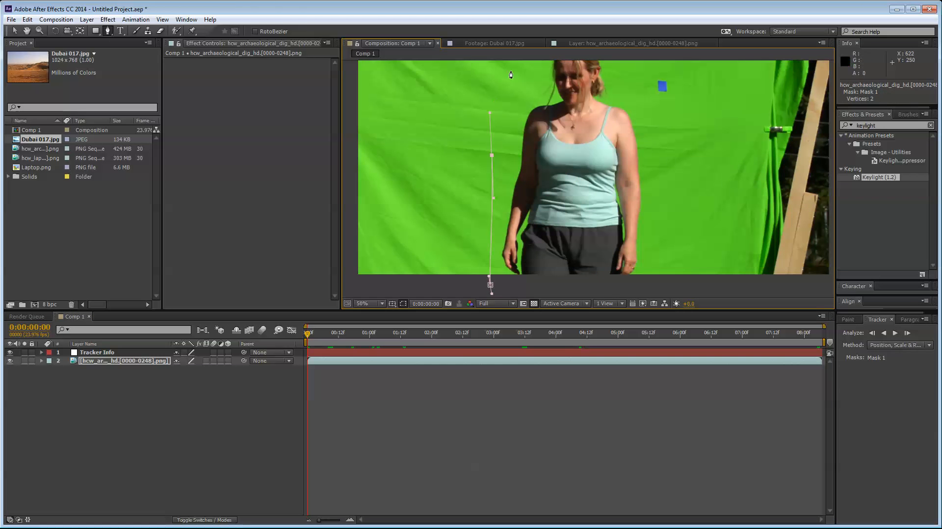
{"action": "left_click_drag", "start_coordinate": [514, 68], "coordinate": [532, 138]}
{"action": "left_click_drag", "start_coordinate": [665, 118], "coordinate": [670, 163]}
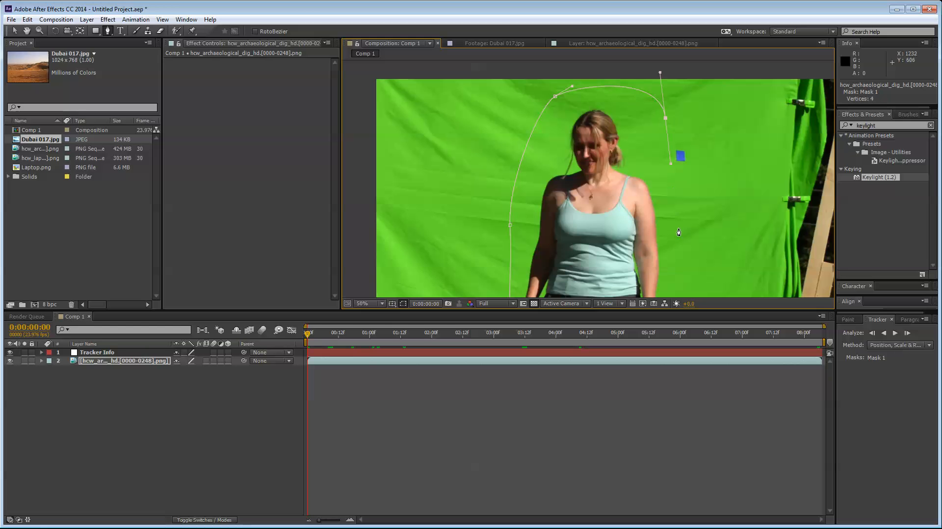
{"action": "key", "text": "ctrl+z"}
{"action": "left_click_drag", "start_coordinate": [654, 120], "coordinate": [659, 165]}
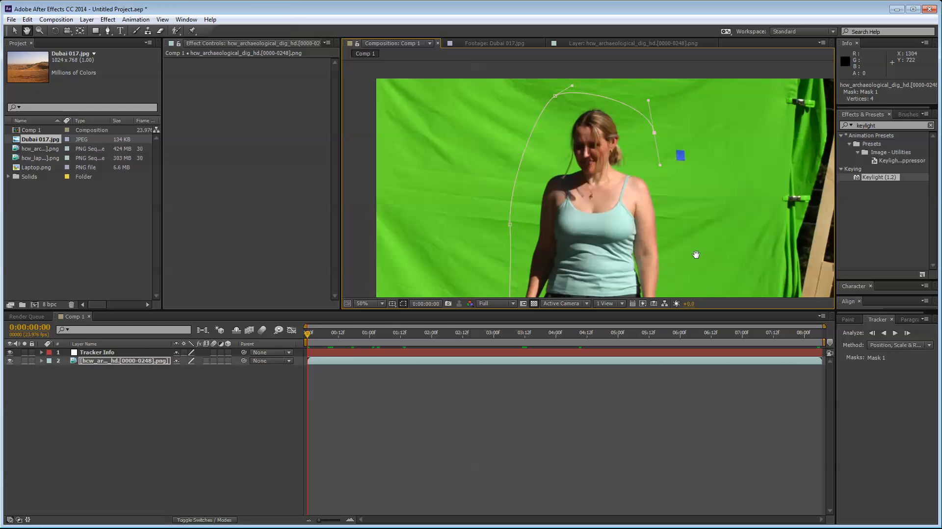
Continue the mask down the other side of the woman and close it below the frame's lower edge.
{"action": "left_click_drag", "start_coordinate": [696, 255], "coordinate": [670, 154]}
{"action": "left_click_drag", "start_coordinate": [651, 239], "coordinate": [632, 281]}
{"action": "key", "text": "ctrl+z"}
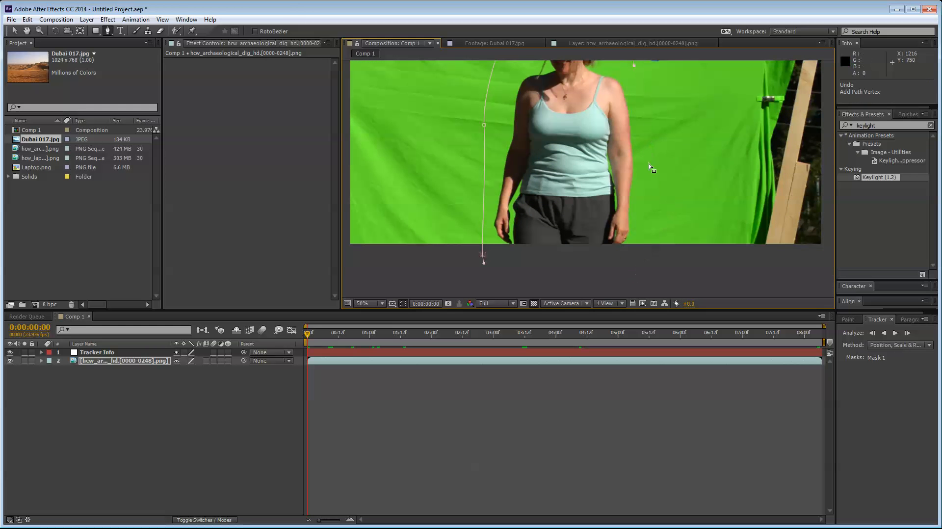
{"action": "left_click_drag", "start_coordinate": [657, 147], "coordinate": [655, 185]}
{"action": "left_click_drag", "start_coordinate": [607, 280], "coordinate": [635, 280]}
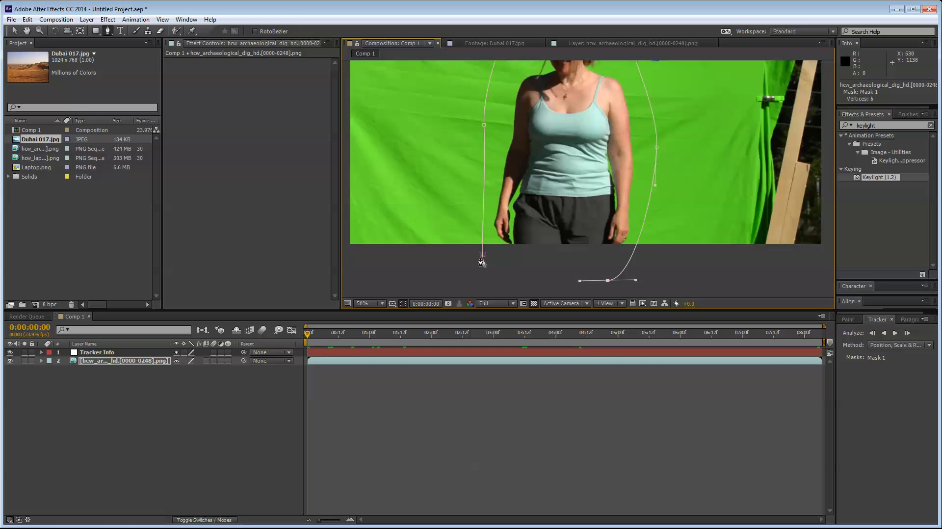
{"action": "left_click", "coordinate": [482, 254]}
{"action": "scroll", "coordinate": [603, 215], "scroll_direction": "down", "scroll_amount": 2}
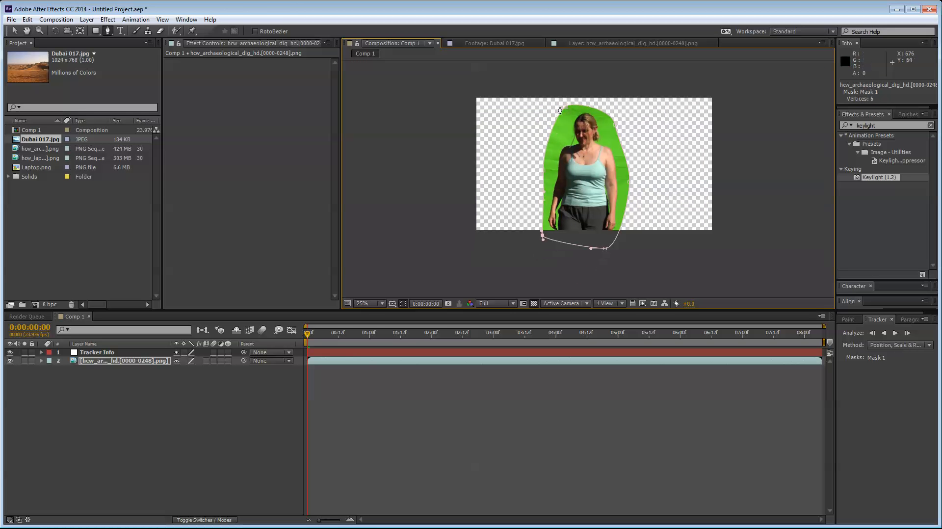
{"action": "key", "text": "v"}
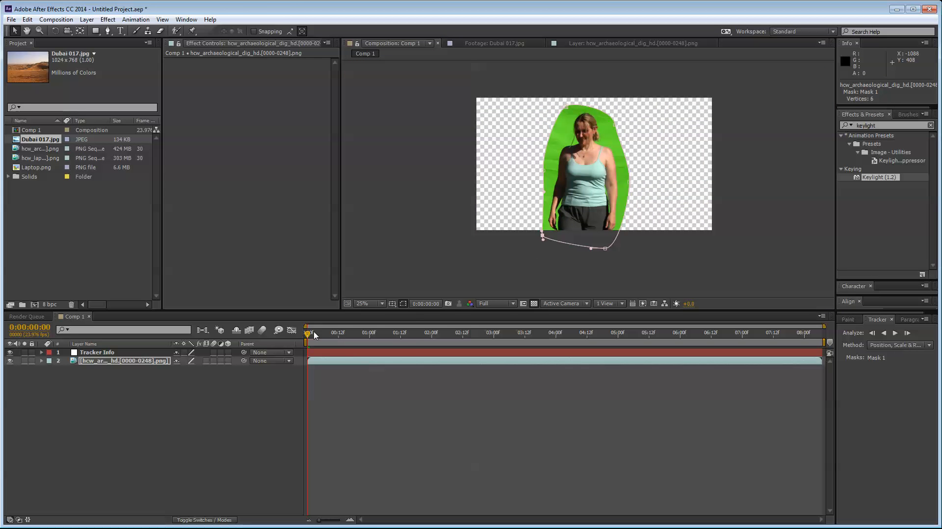
Reveal Mask 1 on the footage layer and enable Mask Path keyframing at the first frame.
{"action": "left_click", "coordinate": [86, 409]}
{"action": "left_click", "coordinate": [92, 364]}
{"action": "key", "text": "m"}
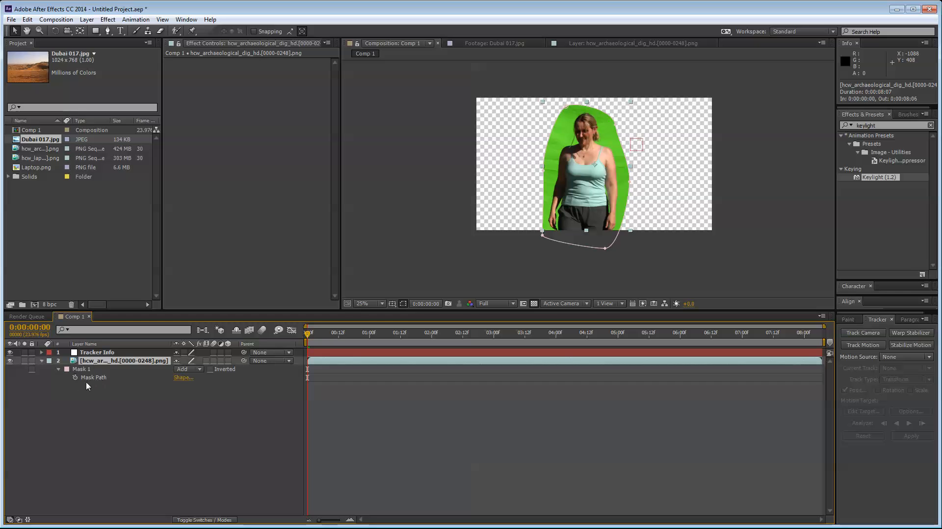
{"action": "left_click", "coordinate": [81, 379]}
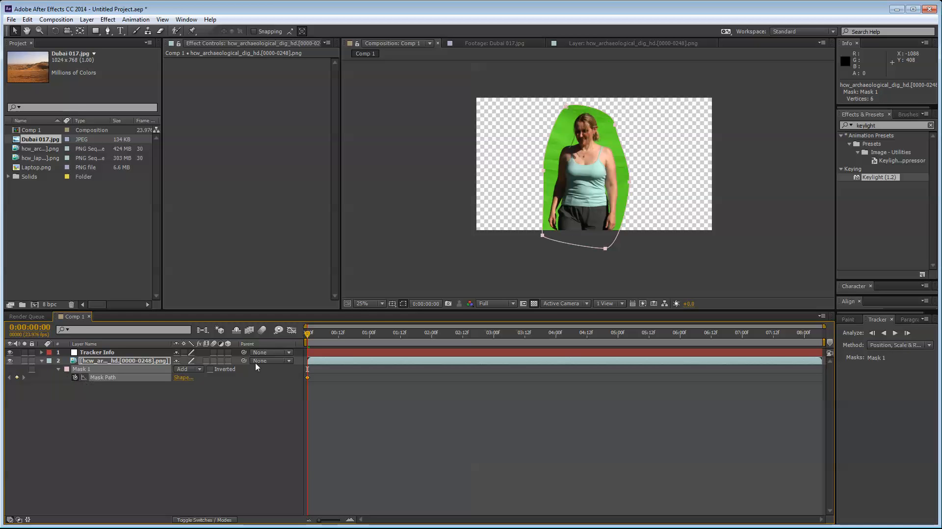
At 0:00:01:09, shift Mask 1 to follow the woman and adjust its individual vertices to enclose her more closely.
{"action": "left_click_drag", "start_coordinate": [309, 339], "coordinate": [393, 344]}
{"action": "key", "text": "period"}
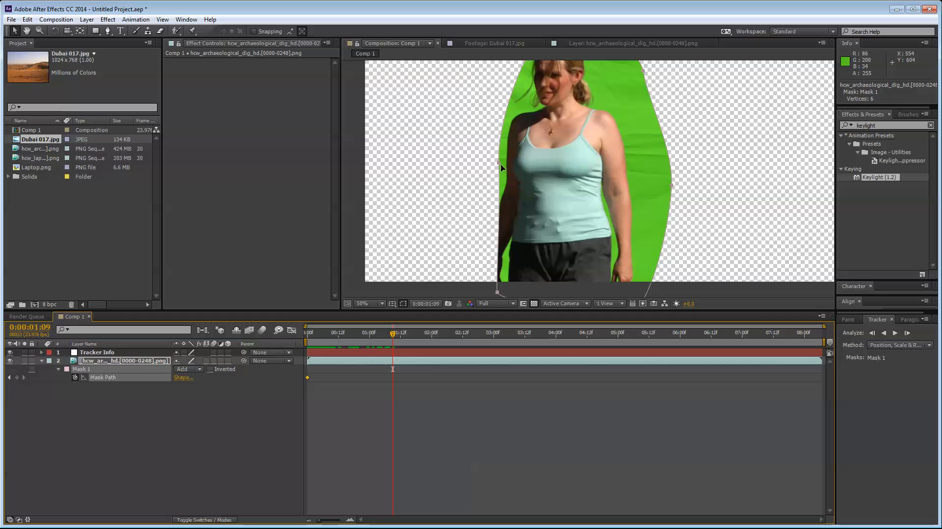
{"action": "left_click_drag", "start_coordinate": [501, 168], "coordinate": [479, 168]}
{"action": "key", "text": "comma"}
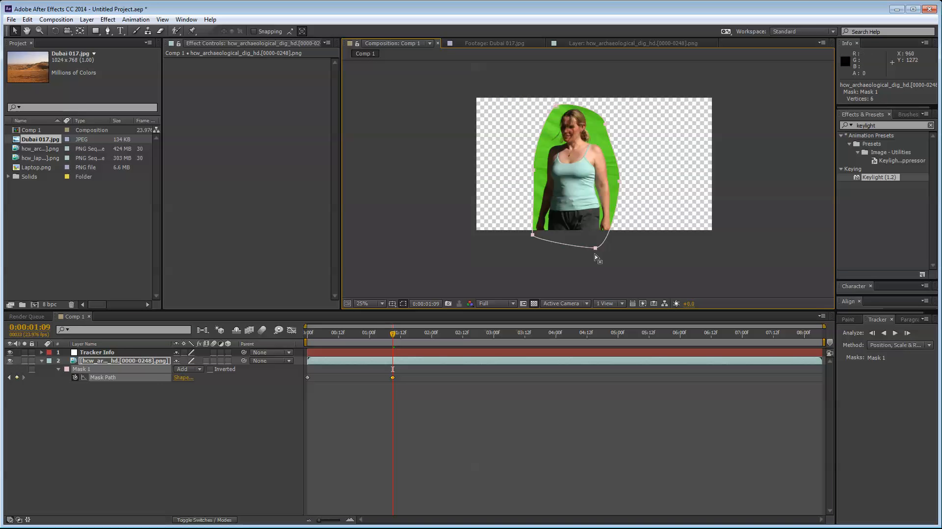
{"action": "left_click", "coordinate": [645, 144]}
{"action": "left_click_drag", "start_coordinate": [595, 248], "coordinate": [603, 245]}
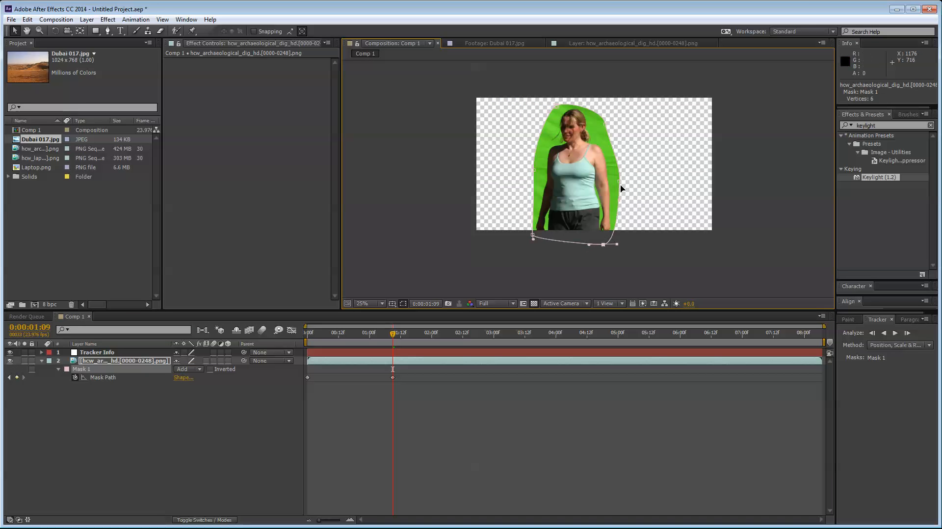
{"action": "left_click_drag", "start_coordinate": [604, 125], "coordinate": [607, 126]}
{"action": "left_click_drag", "start_coordinate": [556, 106], "coordinate": [561, 104]}
{"action": "left_click_drag", "start_coordinate": [534, 170], "coordinate": [538, 171]}
{"action": "left_click_drag", "start_coordinate": [530, 236], "coordinate": [530, 238]}
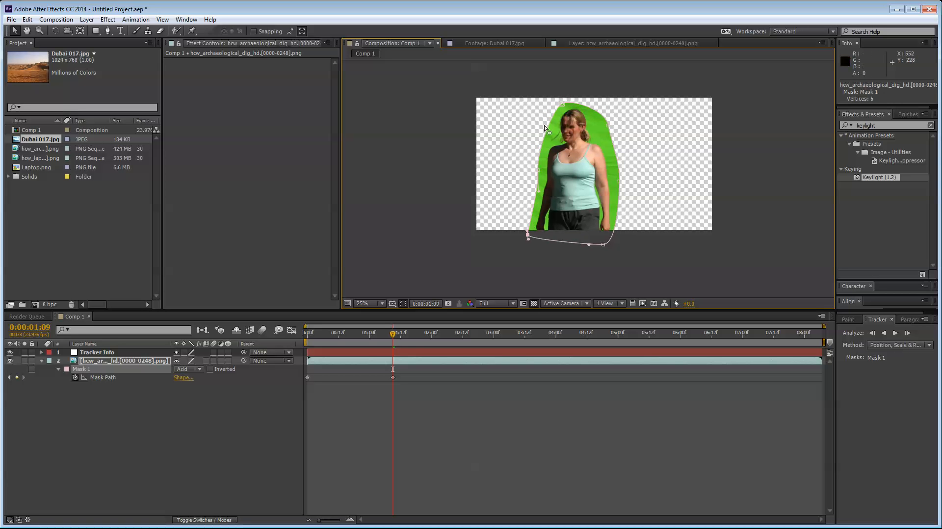
At 0:00:02:17, move Mask 1's left-side vertices outward to clear the woman's arm and hand, and check the mask's motion by scrubbing.
{"action": "left_click_drag", "start_coordinate": [415, 344], "coordinate": [456, 340]}
{"action": "key", "text": "period"}
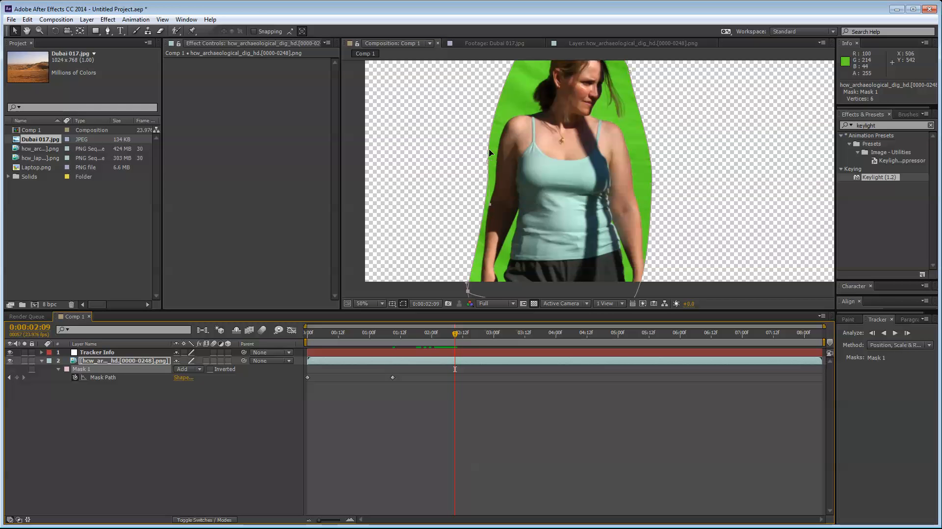
{"action": "left_click", "coordinate": [476, 341]}
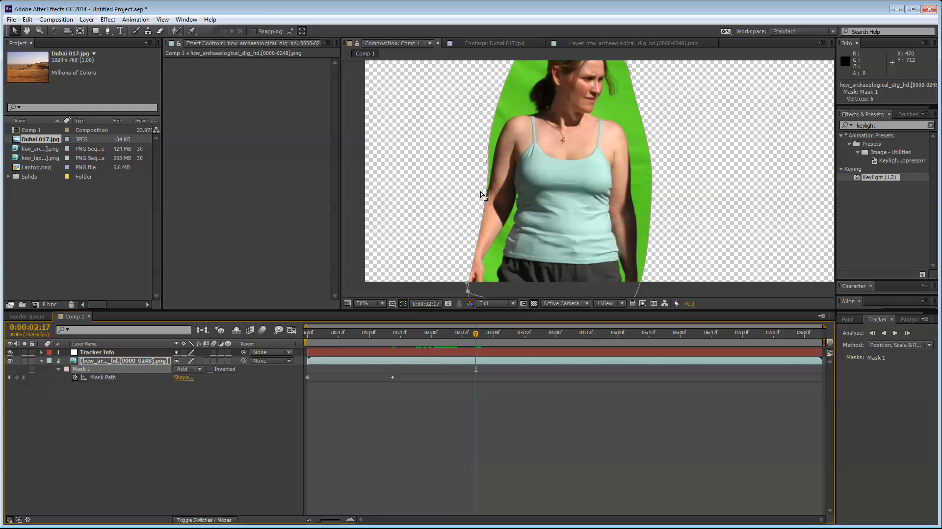
{"action": "left_click_drag", "start_coordinate": [487, 189], "coordinate": [482, 204]}
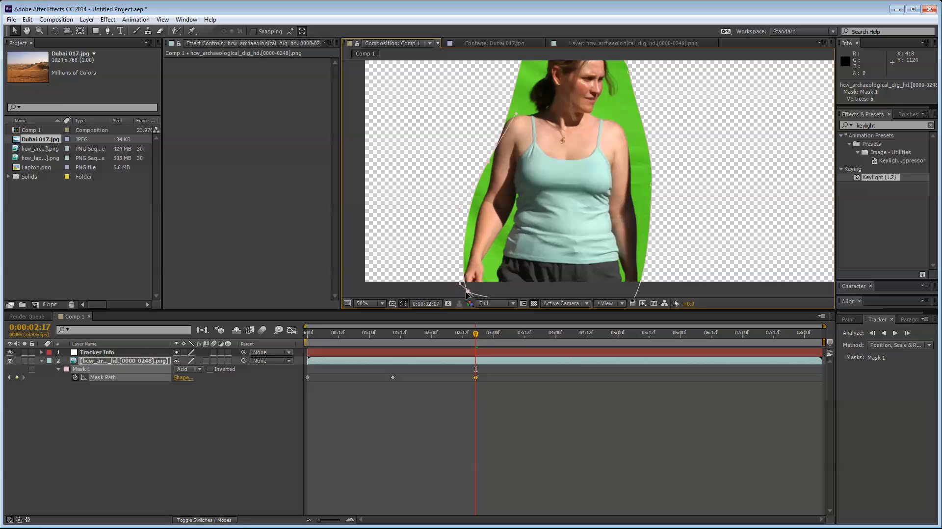
{"action": "left_click_drag", "start_coordinate": [462, 294], "coordinate": [441, 291]}
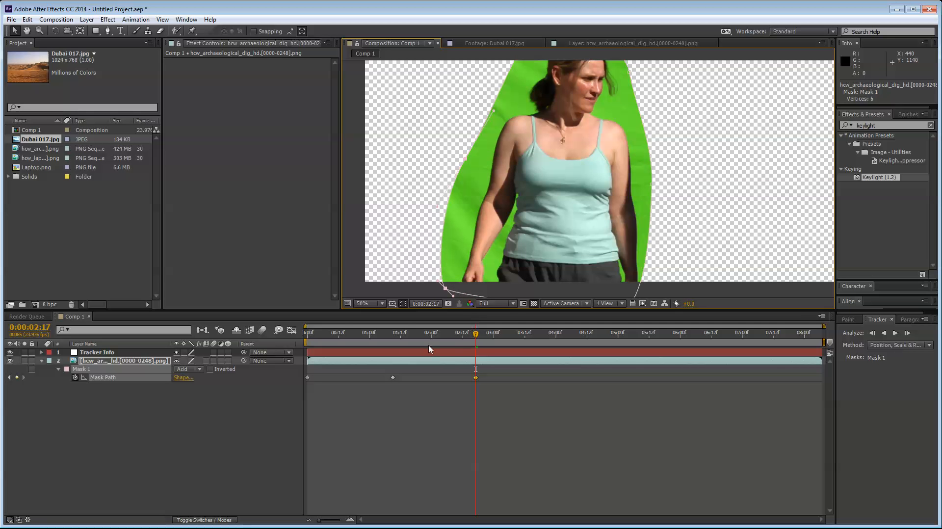
{"action": "left_click_drag", "start_coordinate": [395, 332], "coordinate": [474, 333]}
{"action": "key", "text": "space"}
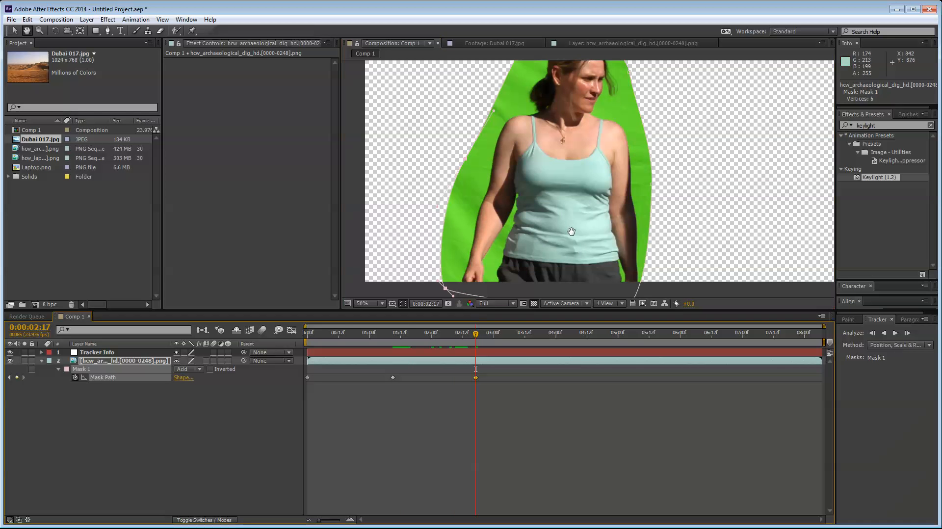
At 0:00:02:17, move Mask 1's lower-right vertex outward to clear the woman's arm.
{"action": "left_click_drag", "start_coordinate": [571, 231], "coordinate": [561, 216]}
{"action": "left_click_drag", "start_coordinate": [609, 296], "coordinate": [637, 285]}
{"action": "key", "text": "space"}
{"action": "left_click_drag", "start_coordinate": [619, 169], "coordinate": [643, 223]}
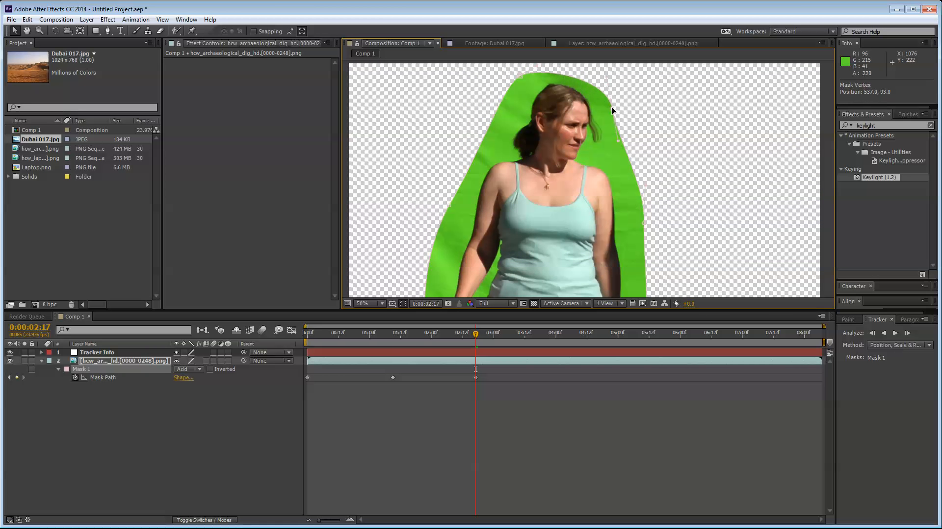
At 0:00:03:23, move Mask 1's upper-right vertex outward past the woman's head and bring its left-side vertex inward.
{"action": "left_click_drag", "start_coordinate": [449, 338], "coordinate": [552, 335]}
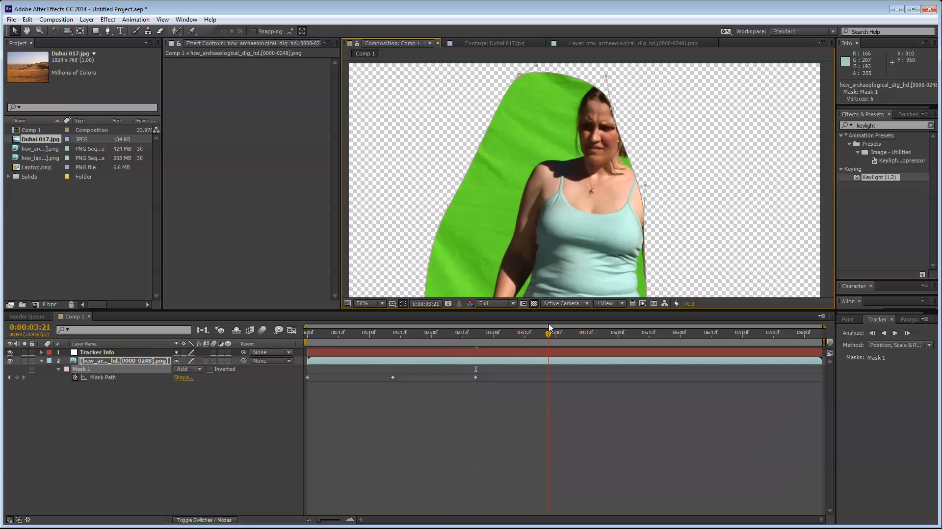
{"action": "left_click_drag", "start_coordinate": [615, 112], "coordinate": [659, 100]}
{"action": "scroll", "coordinate": [451, 152], "scroll_direction": "down", "scroll_amount": 3}
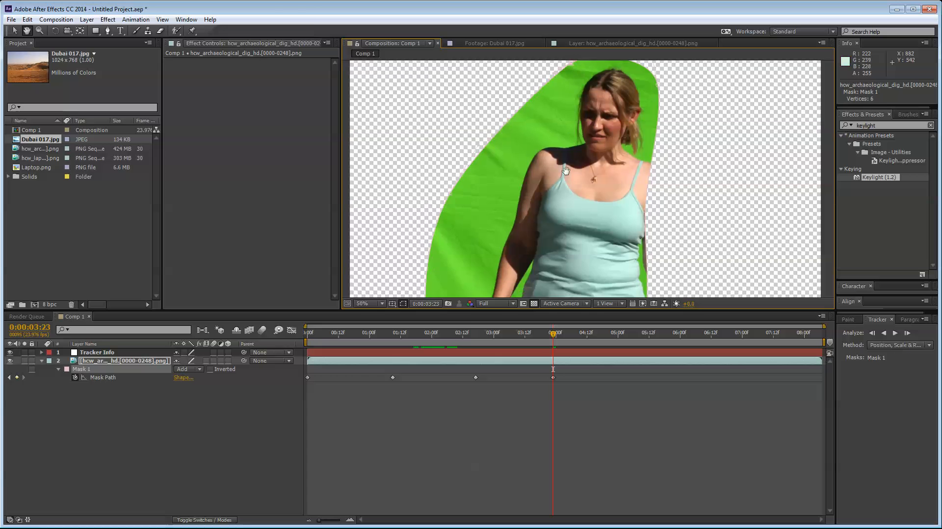
{"action": "left_click_drag", "start_coordinate": [451, 148], "coordinate": [495, 160]}
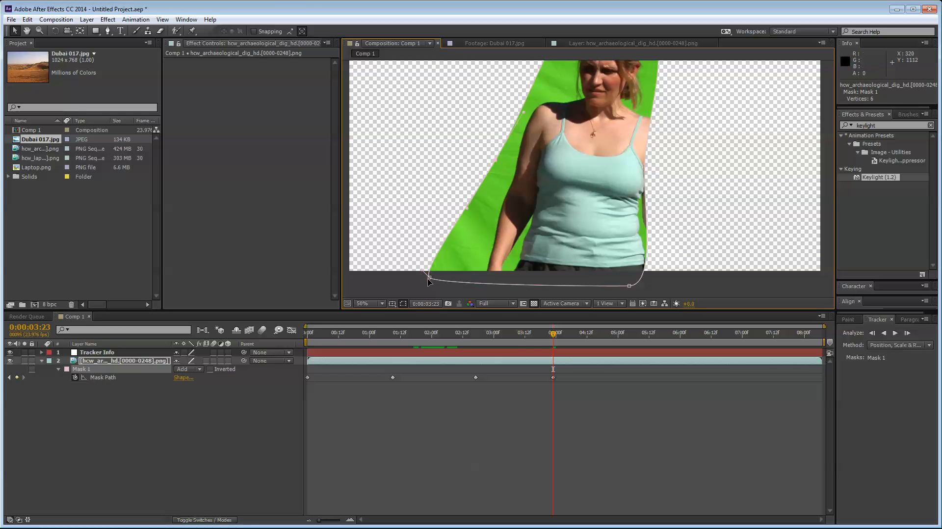
At 0:00:03:23, shift Mask 1's lower and right-side vertices to enclose the woman's arms, and turn off the transparency grid.
{"action": "left_click_drag", "start_coordinate": [429, 278], "coordinate": [469, 283]}
{"action": "left_click_drag", "start_coordinate": [629, 286], "coordinate": [694, 286]}
{"action": "left_click_drag", "start_coordinate": [647, 178], "coordinate": [680, 165]}
{"action": "key", "text": "ctrl+z"}
{"action": "left_click", "coordinate": [534, 304]}
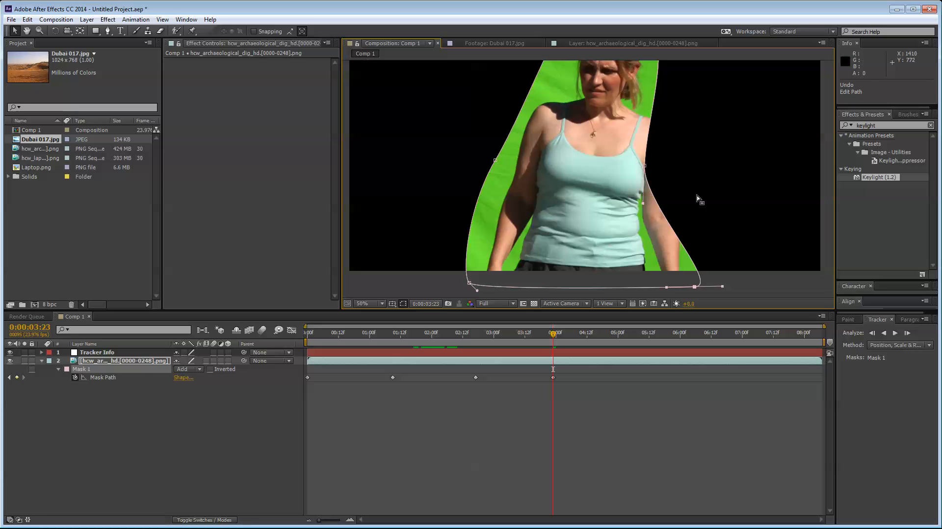
{"action": "left_click_drag", "start_coordinate": [698, 200], "coordinate": [645, 242]}
{"action": "left_click", "coordinate": [637, 206]}
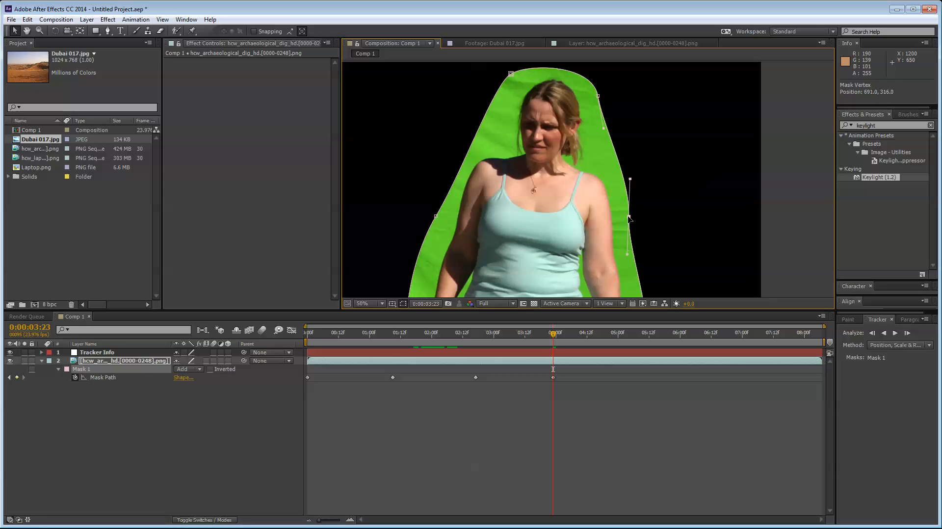
At 0:00:05:03, move Mask 1's left-side and top vertices outward behind the woman's back and head, and bring the upper-right vertex inward.
{"action": "left_click", "coordinate": [616, 333]}
{"action": "left_click_drag", "start_coordinate": [617, 333], "coordinate": [626, 333]}
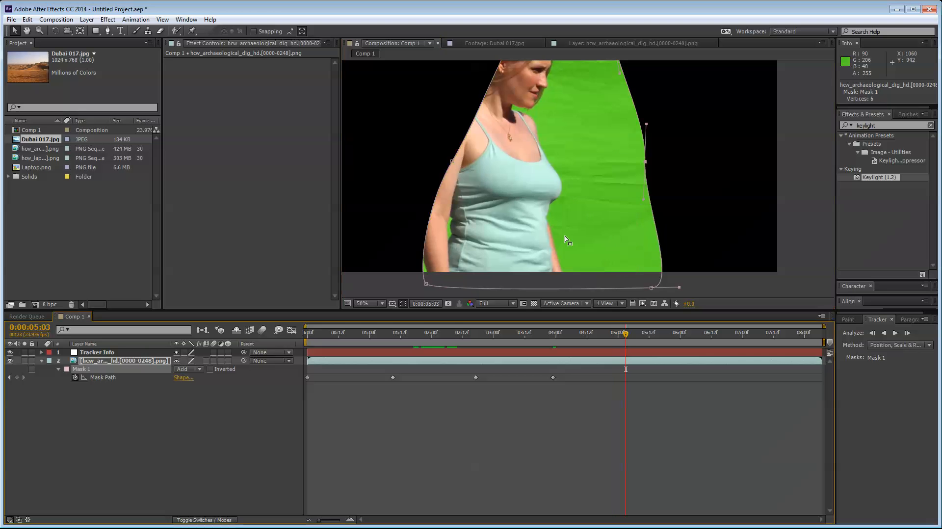
{"action": "left_click_drag", "start_coordinate": [452, 161], "coordinate": [407, 157]}
{"action": "key", "text": "space"}
{"action": "left_click_drag", "start_coordinate": [487, 149], "coordinate": [506, 186]}
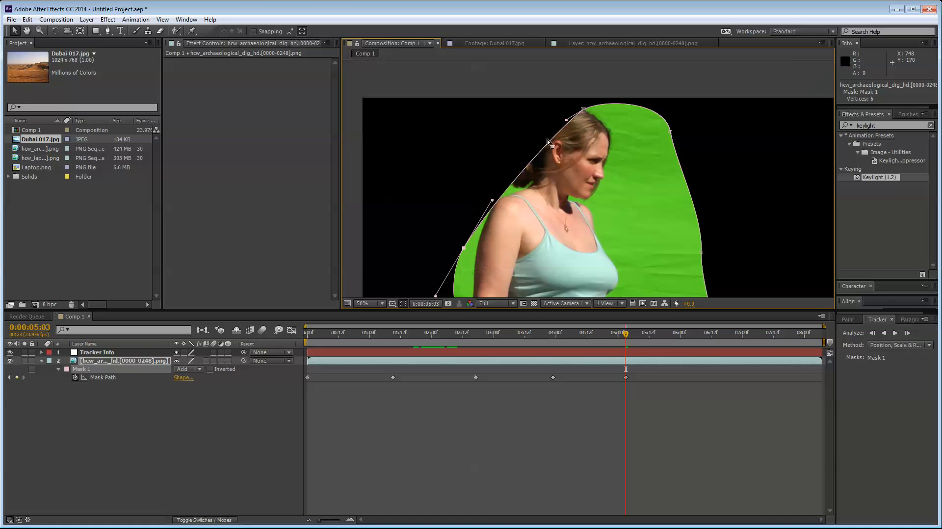
{"action": "left_click_drag", "start_coordinate": [587, 113], "coordinate": [537, 99]}
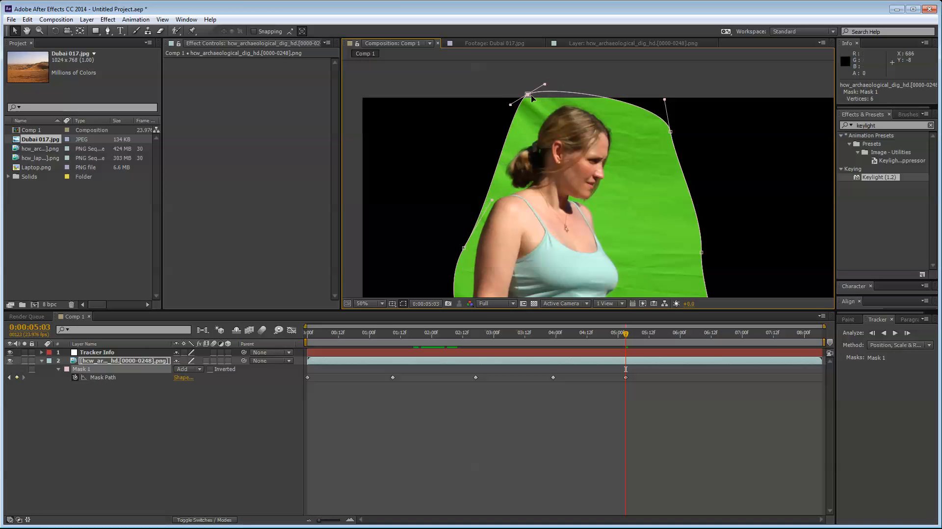
{"action": "left_click_drag", "start_coordinate": [670, 131], "coordinate": [627, 114]}
At 0:00:05:03, bring Mask 1's right-side and lower-right vertices closer to the woman and move the lower-left vertex slightly outward.
{"action": "key", "text": "space"}
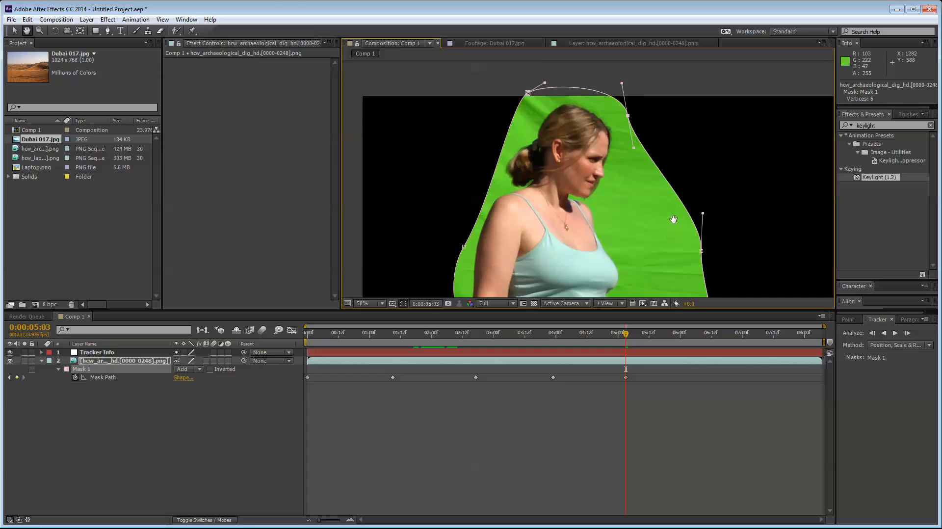
{"action": "left_click_drag", "start_coordinate": [672, 219], "coordinate": [656, 144]}
{"action": "left_click_drag", "start_coordinate": [686, 177], "coordinate": [628, 177]}
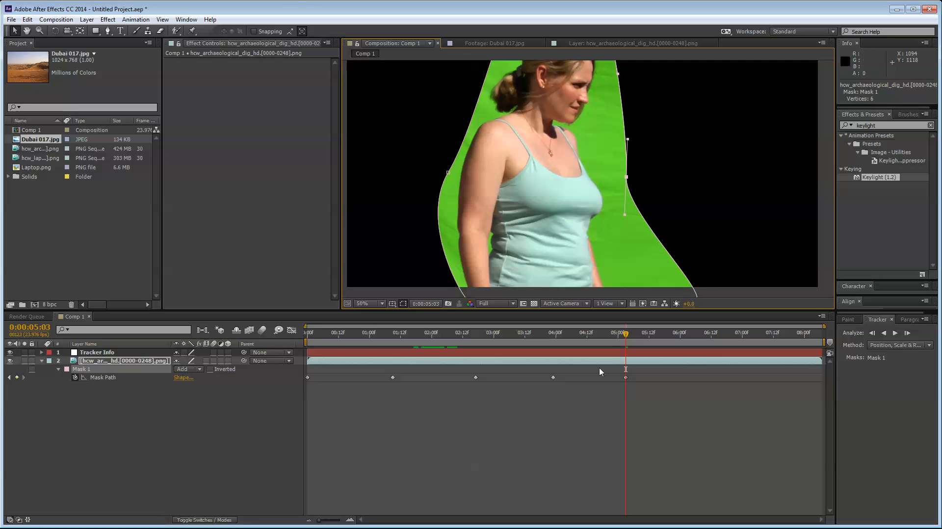
{"action": "key", "text": "space"}
{"action": "left_click_drag", "start_coordinate": [631, 263], "coordinate": [629, 199]}
{"action": "left_click_drag", "start_coordinate": [690, 240], "coordinate": [613, 248]}
{"action": "left_click_drag", "start_coordinate": [465, 237], "coordinate": [443, 246]}
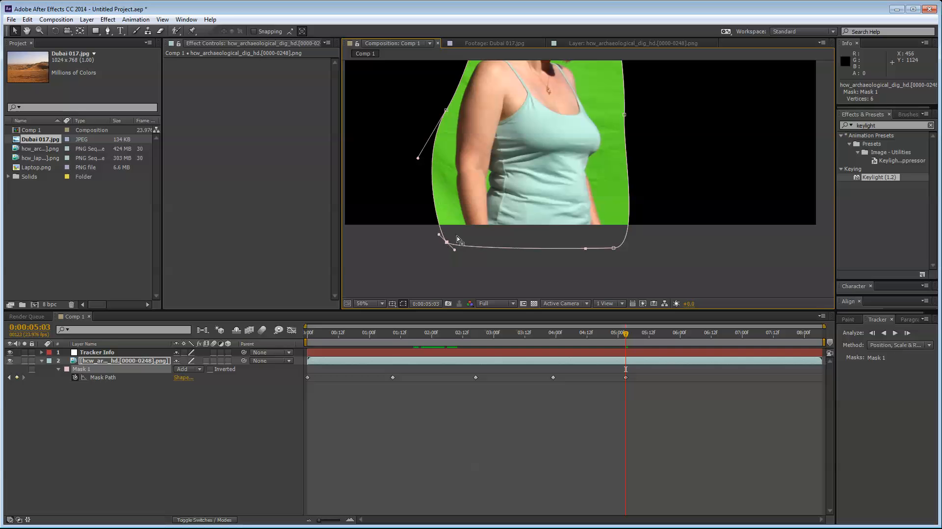
At 0:00:06:03, reshape Mask 1's left edge around the woman's arm and adjust its upper vertices around her head.
{"action": "left_click_drag", "start_coordinate": [629, 335], "coordinate": [690, 336]}
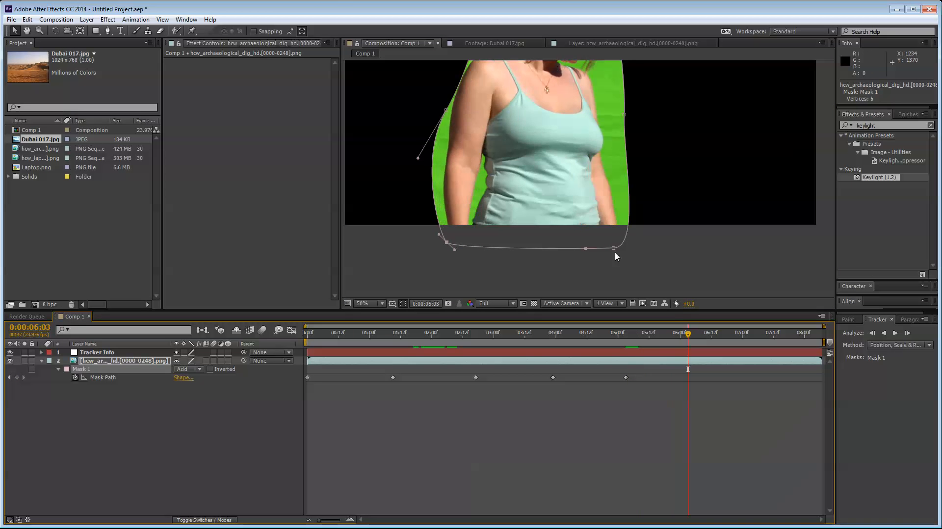
{"action": "left_click_drag", "start_coordinate": [544, 137], "coordinate": [586, 211]}
{"action": "left_click_drag", "start_coordinate": [483, 184], "coordinate": [480, 171]}
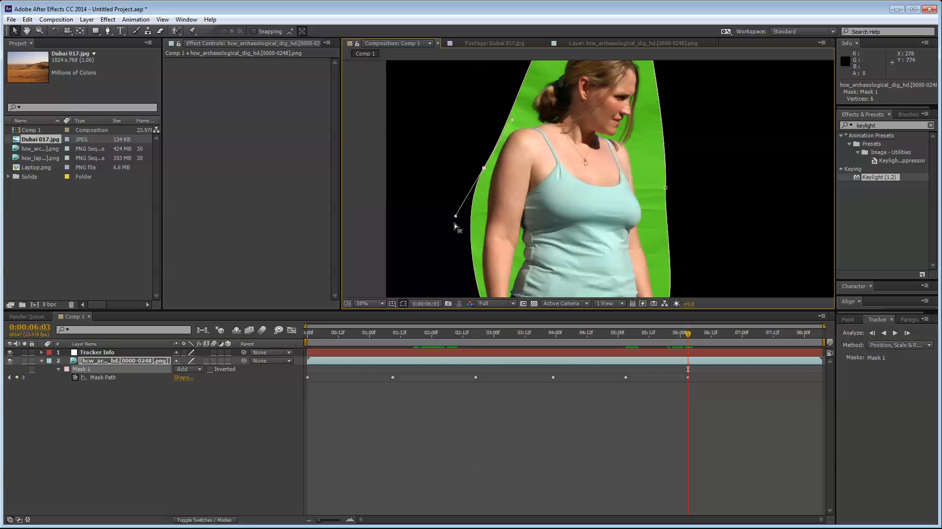
{"action": "left_click_drag", "start_coordinate": [455, 222], "coordinate": [474, 223]}
{"action": "left_click_drag", "start_coordinate": [482, 171], "coordinate": [470, 175]}
{"action": "mouse_move", "coordinate": [483, 255]}
{"action": "left_mouse_down"}
{"action": "mouse_move", "coordinate": [481, 190]}
{"action": "mouse_move", "coordinate": [473, 254]}
{"action": "left_mouse_up"}
{"action": "left_click_drag", "start_coordinate": [642, 179], "coordinate": [629, 293]}
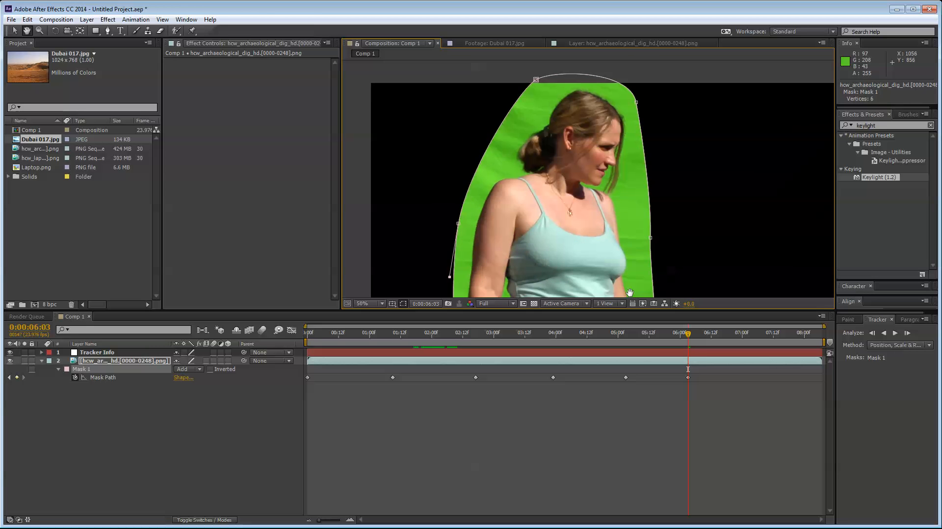
{"action": "left_click_drag", "start_coordinate": [636, 109], "coordinate": [637, 107]}
{"action": "left_click_drag", "start_coordinate": [536, 80], "coordinate": [555, 79]}
At 0:00:07:03, adjust Mask 1's right edge around the woman's hanging hair and move the lower-right vertex outward.
{"action": "left_click_drag", "start_coordinate": [761, 333], "coordinate": [750, 334]}
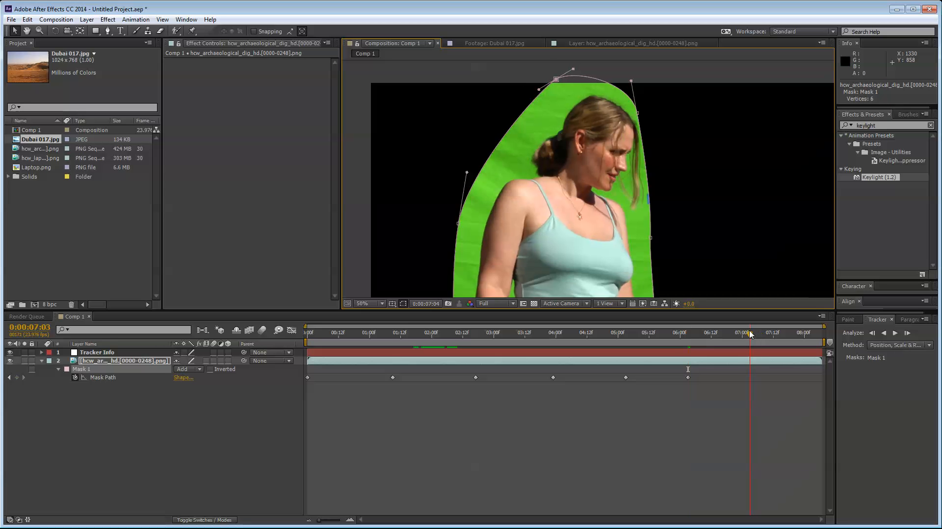
{"action": "left_click_drag", "start_coordinate": [637, 111], "coordinate": [657, 158]}
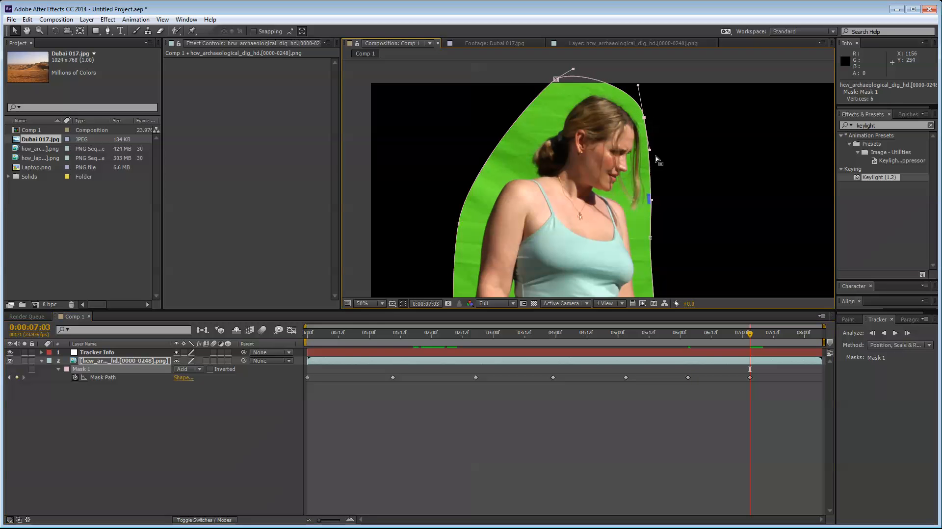
{"action": "left_click_drag", "start_coordinate": [649, 212], "coordinate": [645, 212]}
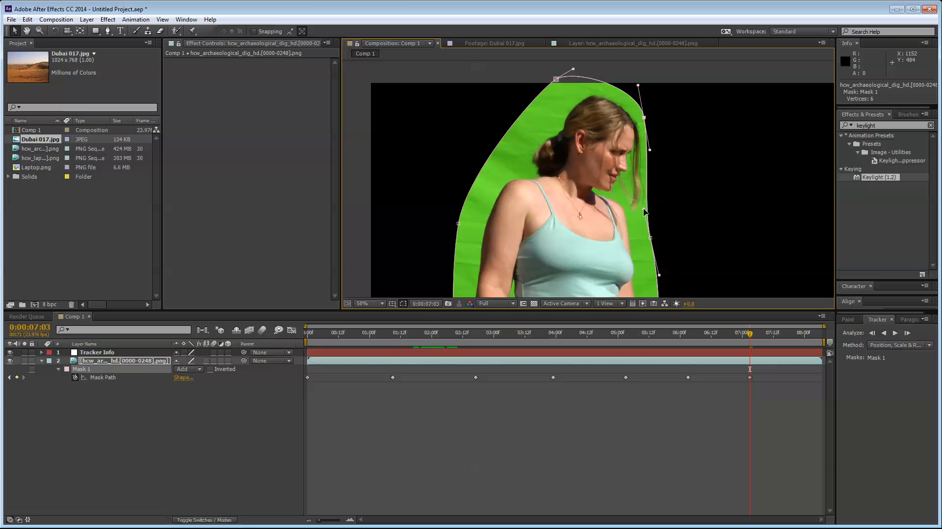
{"action": "left_click_drag", "start_coordinate": [694, 255], "coordinate": [696, 132]}
{"action": "left_click_drag", "start_coordinate": [639, 247], "coordinate": [650, 252]}
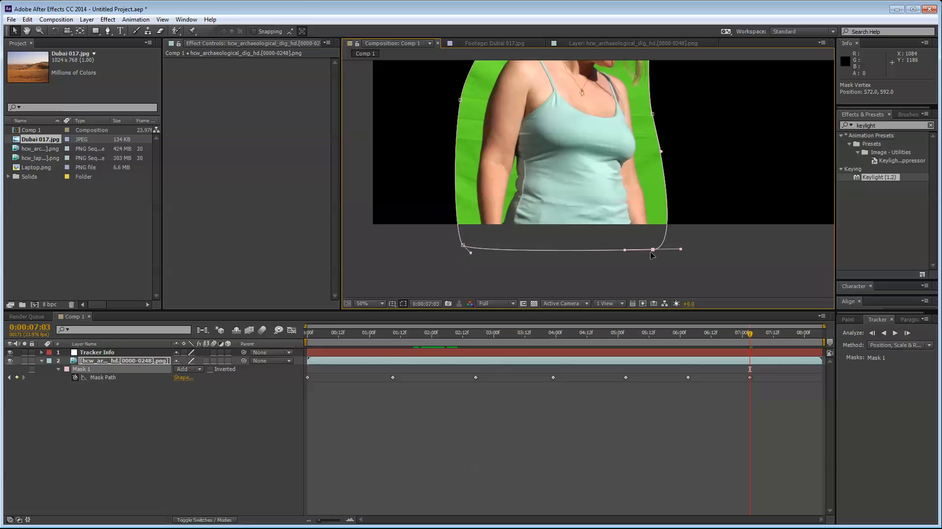
{"action": "scroll", "coordinate": [453, 227], "scroll_direction": "up", "scroll_amount": 5}
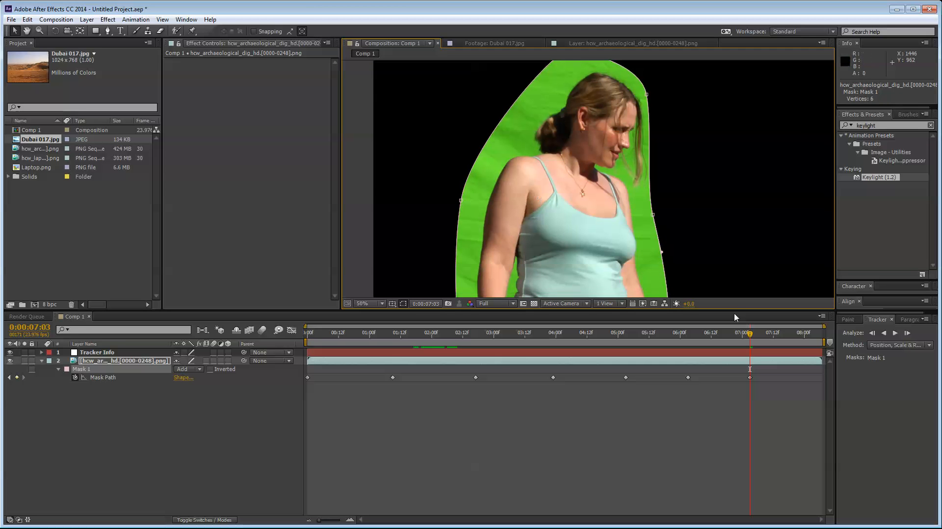
At 0:00:08:06, move Mask 1's upper-right and right-side vertices slightly inward, and scrub back to check the mask's motion.
{"action": "left_click_drag", "start_coordinate": [773, 330], "coordinate": [823, 331]}
{"action": "left_click_drag", "start_coordinate": [679, 189], "coordinate": [662, 214]}
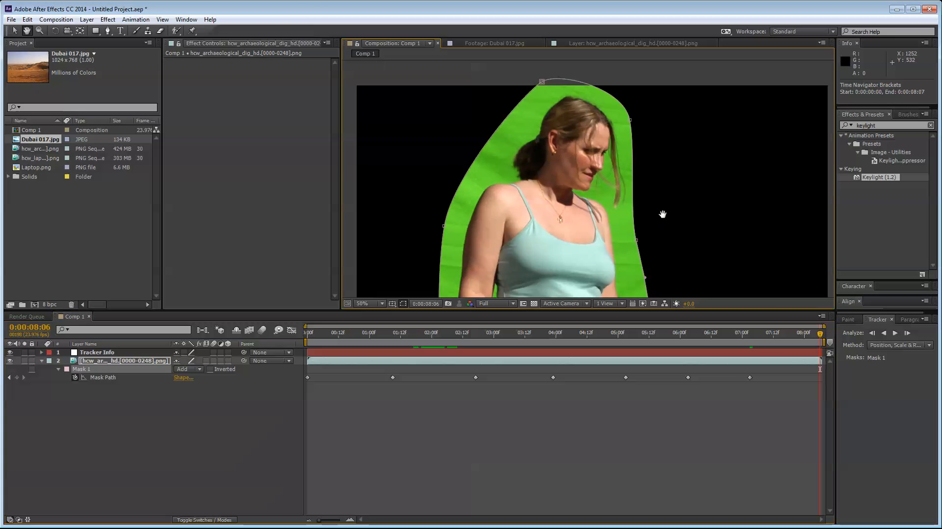
{"action": "left_click_drag", "start_coordinate": [632, 121], "coordinate": [627, 124]}
{"action": "left_click_drag", "start_coordinate": [637, 240], "coordinate": [632, 239]}
{"action": "left_click_drag", "start_coordinate": [652, 262], "coordinate": [663, 154]}
{"action": "left_click_drag", "start_coordinate": [602, 142], "coordinate": [605, 237]}
{"action": "left_click_drag", "start_coordinate": [818, 335], "coordinate": [765, 334]}
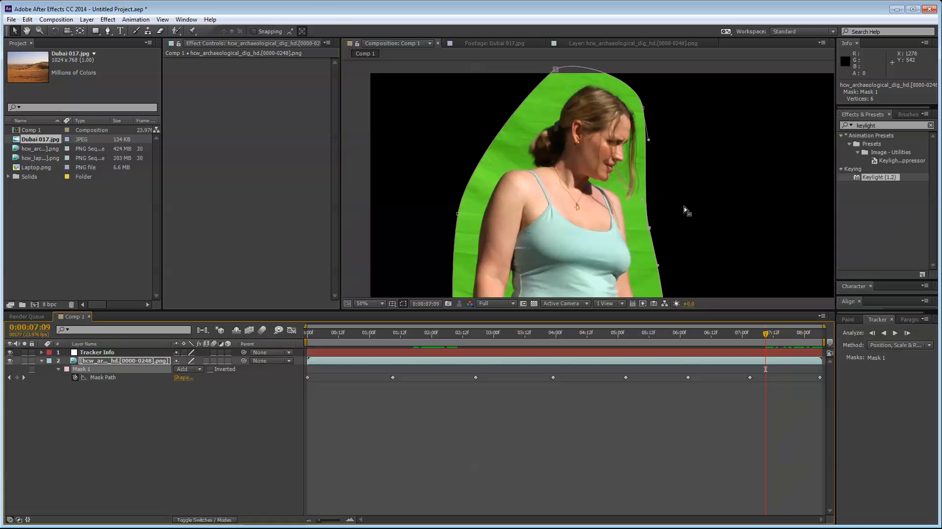
At 0:00:00:16, reselect the footage layer's mask and move its lower-left vertex outward to clear the woman's hand.
{"action": "scroll", "coordinate": [683, 210], "scroll_direction": "down", "scroll_amount": 2}
{"action": "left_click_drag", "start_coordinate": [316, 334], "coordinate": [348, 334]}
{"action": "left_click", "coordinate": [486, 422]}
{"action": "scroll", "coordinate": [542, 217], "scroll_direction": "up", "scroll_amount": 2}
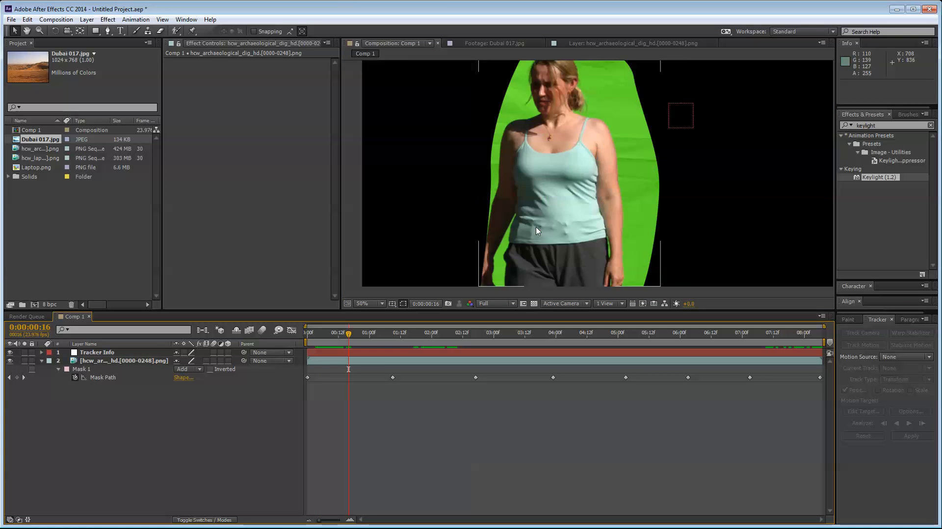
{"action": "left_click", "coordinate": [354, 362]}
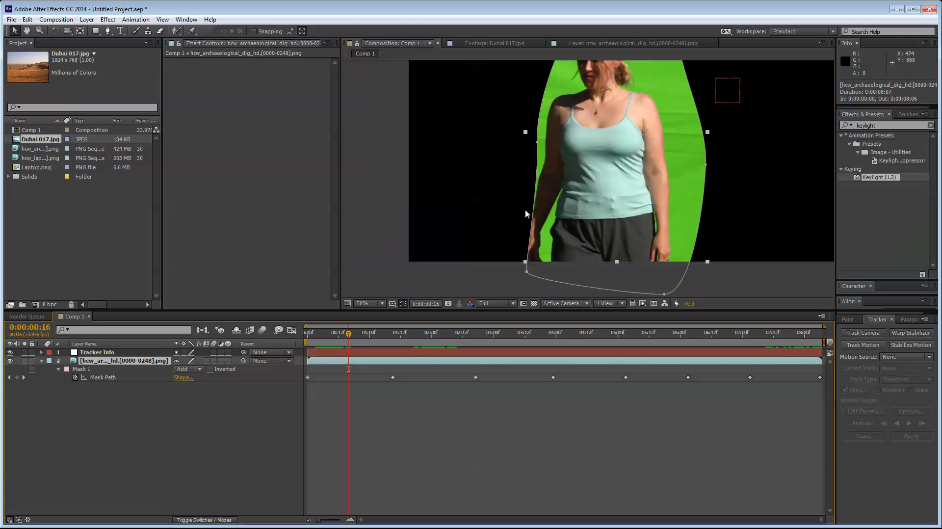
{"action": "double_click", "coordinate": [526, 272]}
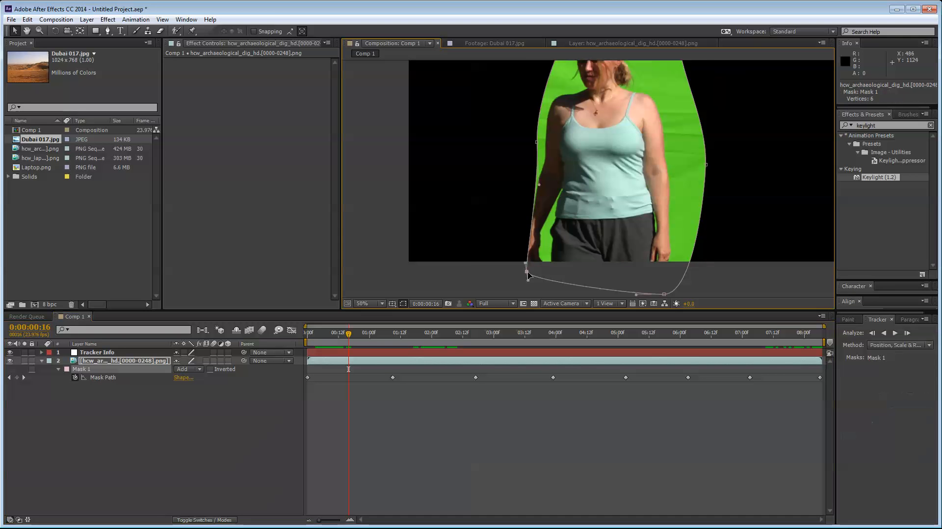
{"action": "double_click", "coordinate": [502, 279]}
{"action": "left_click_drag", "start_coordinate": [526, 272], "coordinate": [504, 271]}
{"action": "key", "text": "ctrl+z"}
{"action": "left_click", "coordinate": [501, 276]}
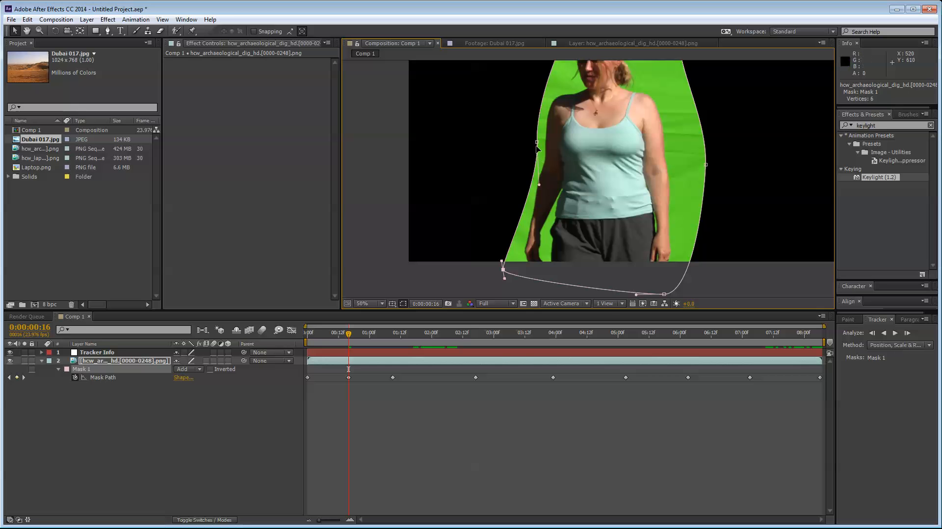
Move Mask 1's left-side vertex and its handle outward from the woman's arm at 0:00:00:16, and scrub forward to check.
{"action": "left_click_drag", "start_coordinate": [537, 149], "coordinate": [534, 157]}
{"action": "left_click_drag", "start_coordinate": [533, 190], "coordinate": [526, 187]}
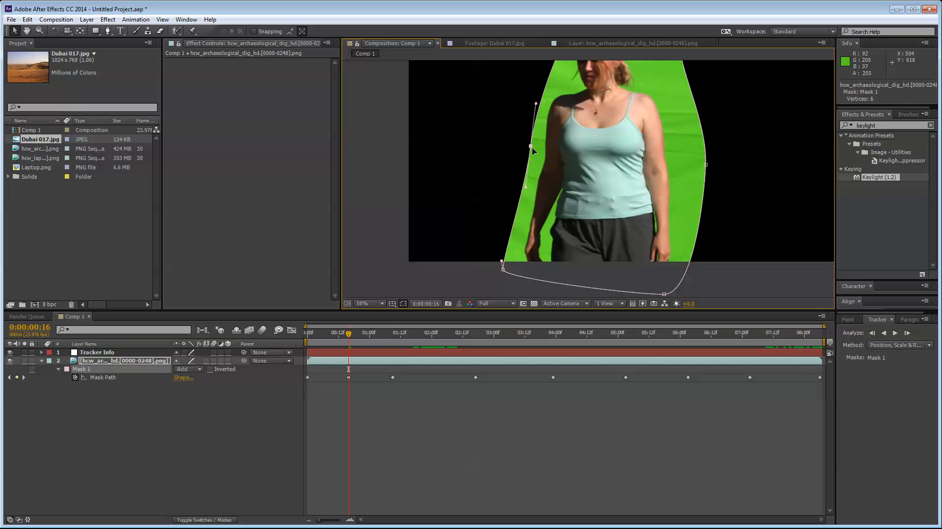
{"action": "left_click_drag", "start_coordinate": [533, 151], "coordinate": [526, 150]}
{"action": "mouse_move", "coordinate": [349, 334]}
{"action": "left_mouse_down"}
{"action": "mouse_move", "coordinate": [310, 334]}
{"action": "mouse_move", "coordinate": [364, 334]}
{"action": "left_mouse_up"}
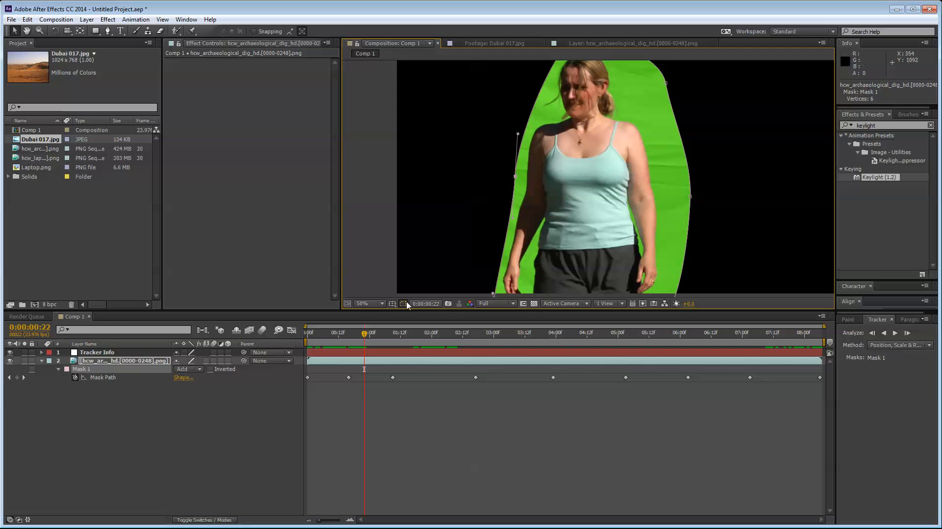
Scrub through the clip to 0:00:05:15 and move Mask 1's left-side and lower-left vertices outward to clear the woman's arm.
{"action": "left_click", "coordinate": [363, 304]}
{"action": "left_click", "coordinate": [380, 326]}
{"action": "left_click", "coordinate": [356, 340]}
{"action": "left_click_drag", "start_coordinate": [356, 342], "coordinate": [657, 384]}
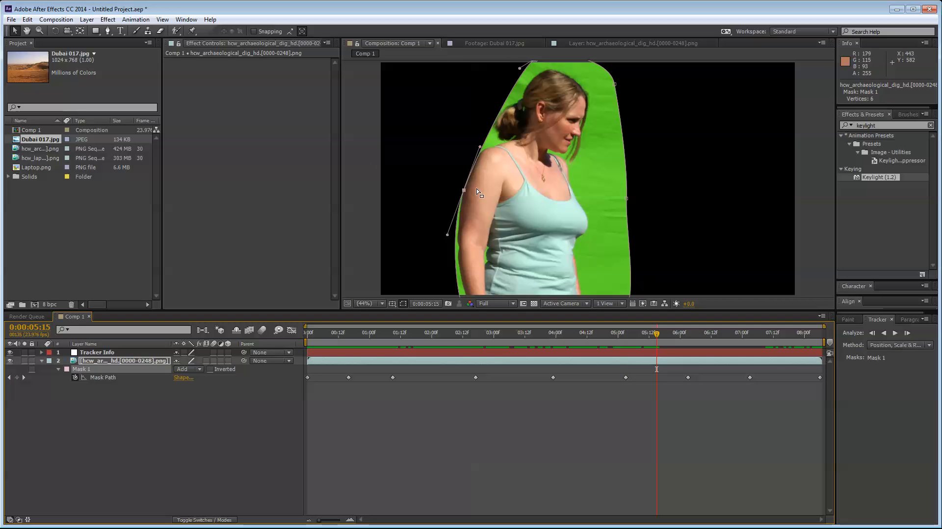
{"action": "left_click_drag", "start_coordinate": [476, 188], "coordinate": [455, 181]}
{"action": "left_click_drag", "start_coordinate": [524, 62], "coordinate": [534, 101]}
{"action": "left_click_drag", "start_coordinate": [556, 197], "coordinate": [560, 156]}
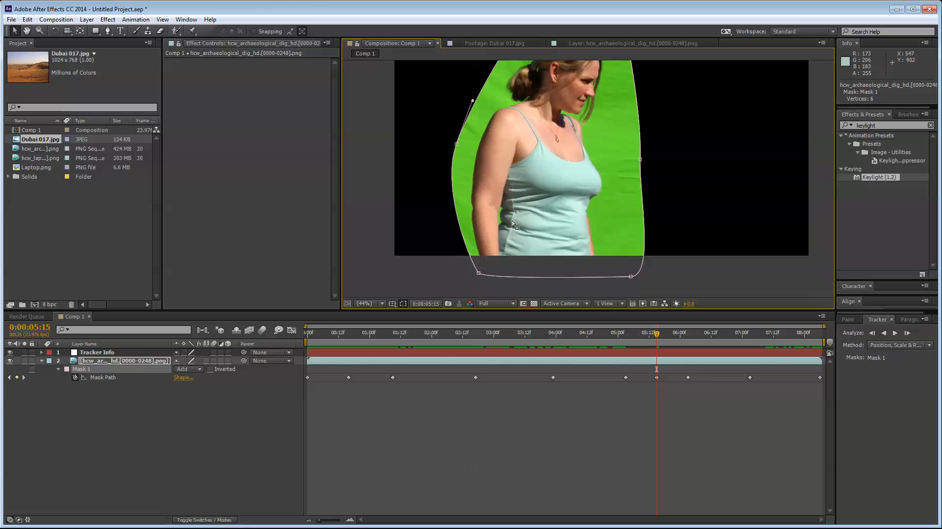
{"action": "left_click_drag", "start_coordinate": [479, 274], "coordinate": [460, 273]}
{"action": "left_click_drag", "start_coordinate": [565, 192], "coordinate": [551, 229]}
Scrub back to the first frame to check the mask, and apply Keylight (1.2) to the archaeological dig footage layer.
{"action": "left_click_drag", "start_coordinate": [653, 338], "coordinate": [307, 364]}
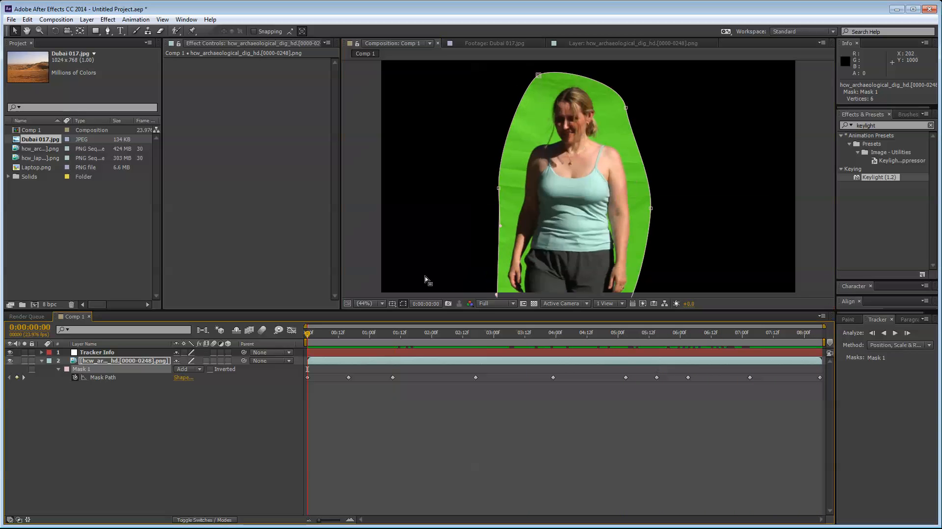
{"action": "scroll", "coordinate": [506, 273], "scroll_direction": "down", "scroll_amount": 2}
{"action": "left_click", "coordinate": [502, 264]}
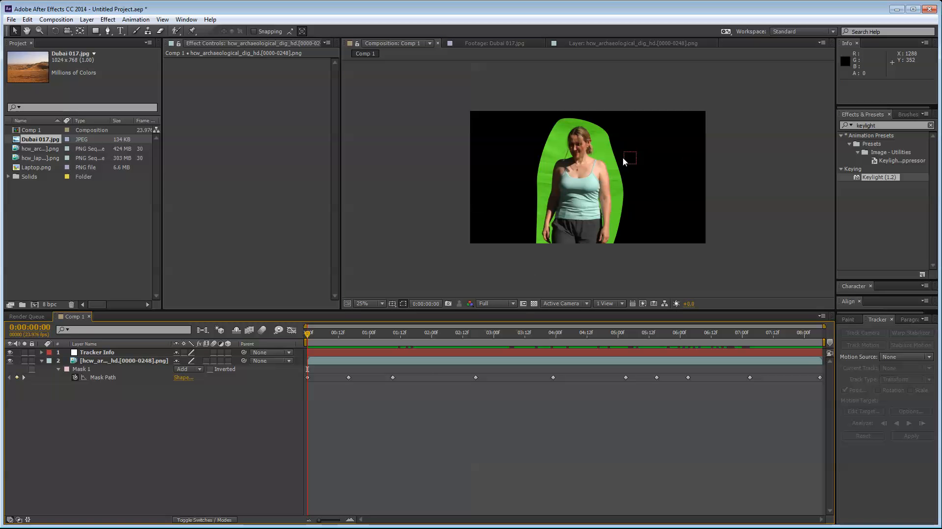
{"action": "left_click", "coordinate": [157, 360]}
{"action": "left_click_drag", "start_coordinate": [878, 177], "coordinate": [163, 363]}
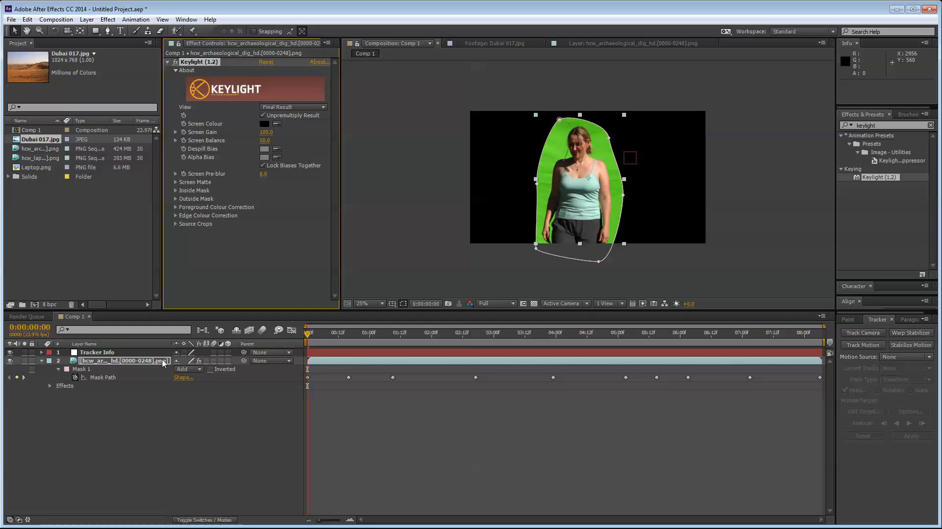
Sample the green backdrop beside the woman's head as Keylight's Screen Colour.
{"action": "left_click", "coordinate": [181, 435]}
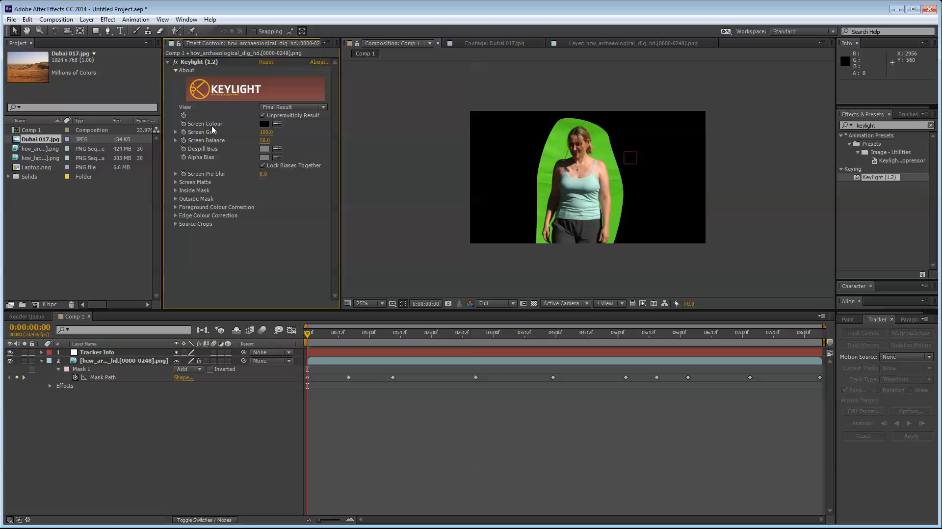
{"action": "left_click", "coordinate": [278, 124]}
{"action": "left_click", "coordinate": [559, 144]}
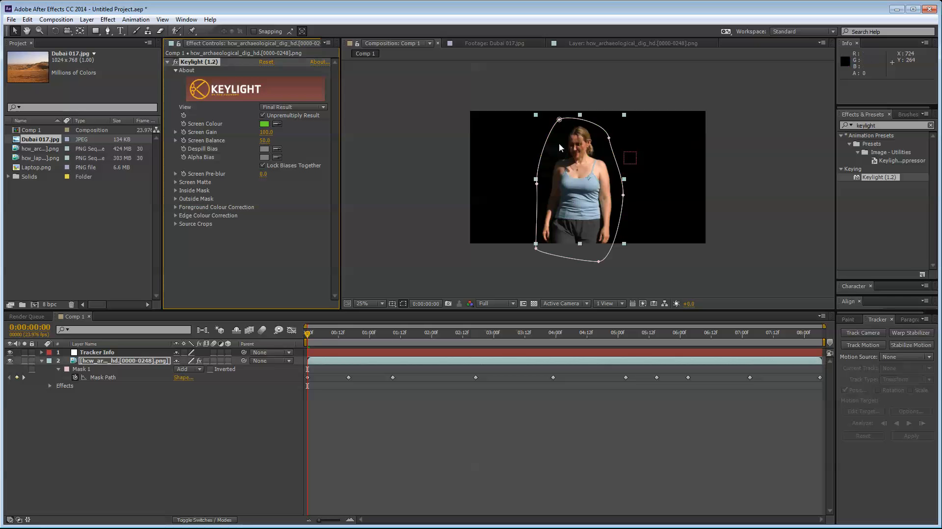
Show the composition's transparency grid and inspect the keyed woman against it.
{"action": "left_click", "coordinate": [203, 429]}
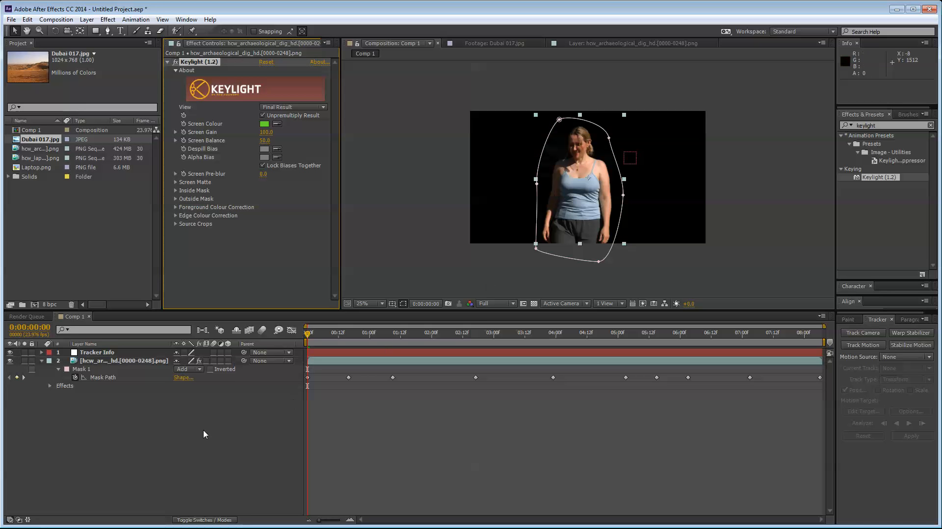
{"action": "left_click", "coordinate": [533, 304]}
{"action": "scroll", "coordinate": [537, 252], "scroll_direction": "up", "scroll_amount": 3}
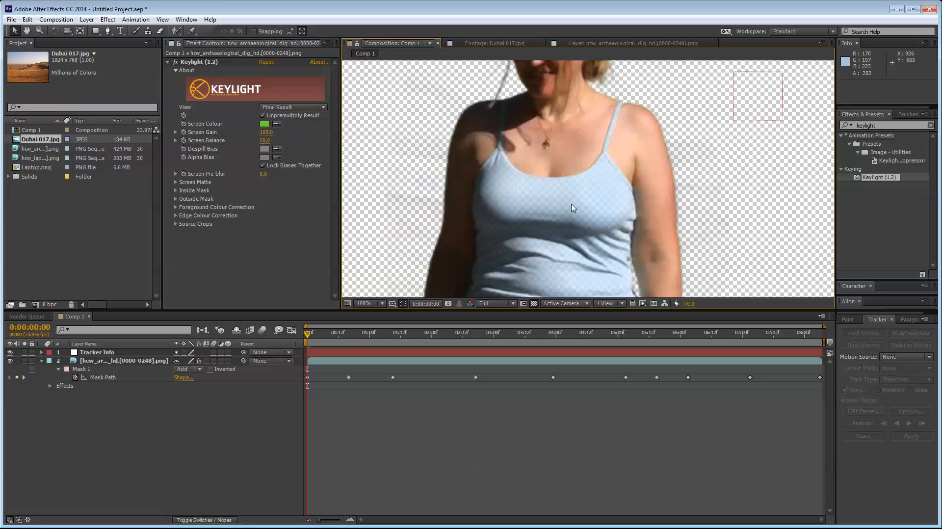
{"action": "left_click_drag", "start_coordinate": [493, 143], "coordinate": [535, 118]}
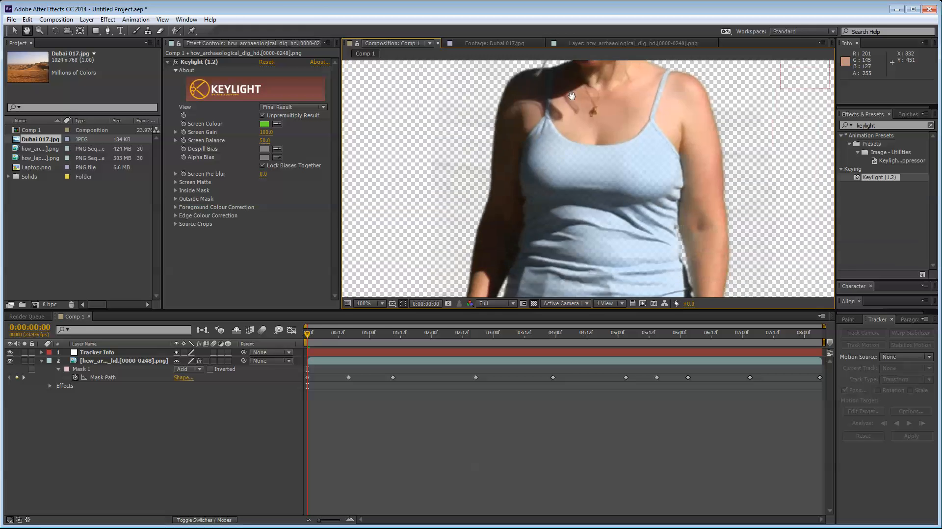
{"action": "scroll", "coordinate": [564, 223], "scroll_direction": "down", "scroll_amount": 2}
{"action": "left_click_drag", "start_coordinate": [564, 222], "coordinate": [575, 173]}
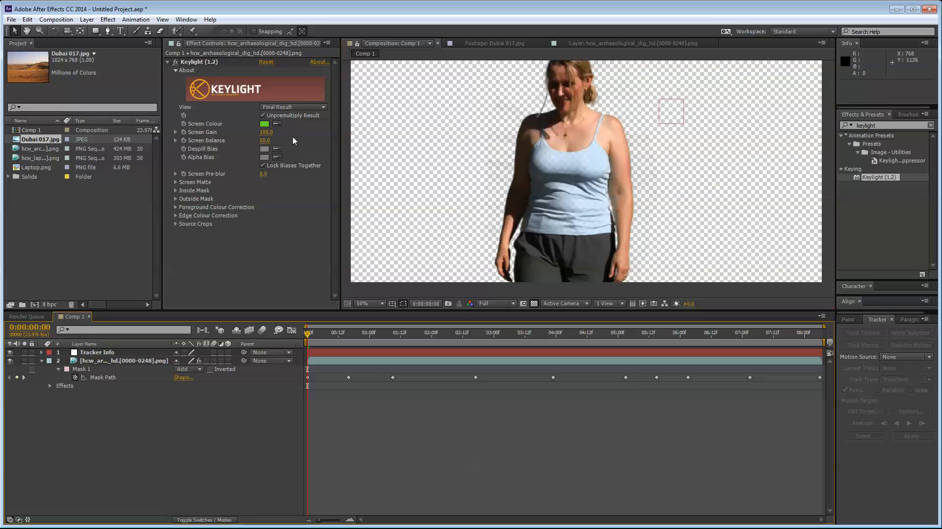
Sample the skin tone on the woman's shoulder as Keylight's Despill Bias, with the biases locked together.
{"action": "left_click", "coordinate": [290, 108]}
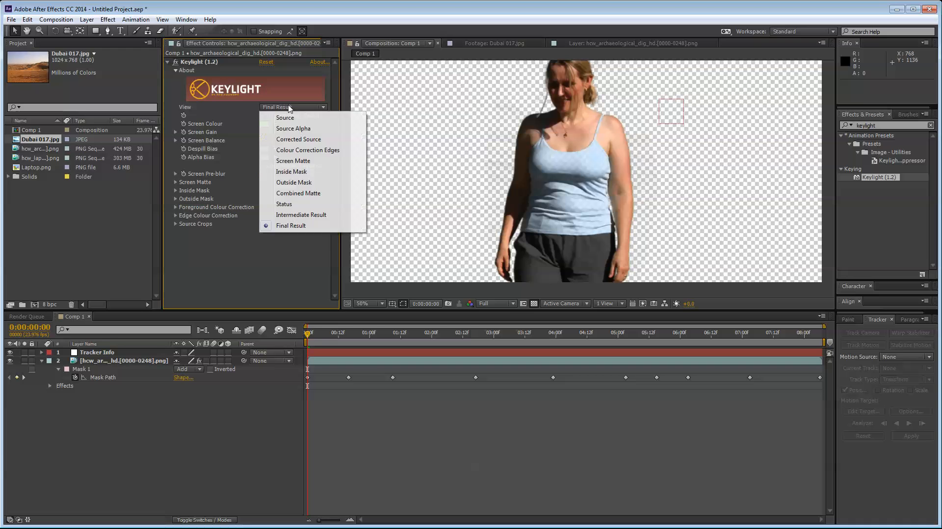
{"action": "left_click", "coordinate": [238, 258]}
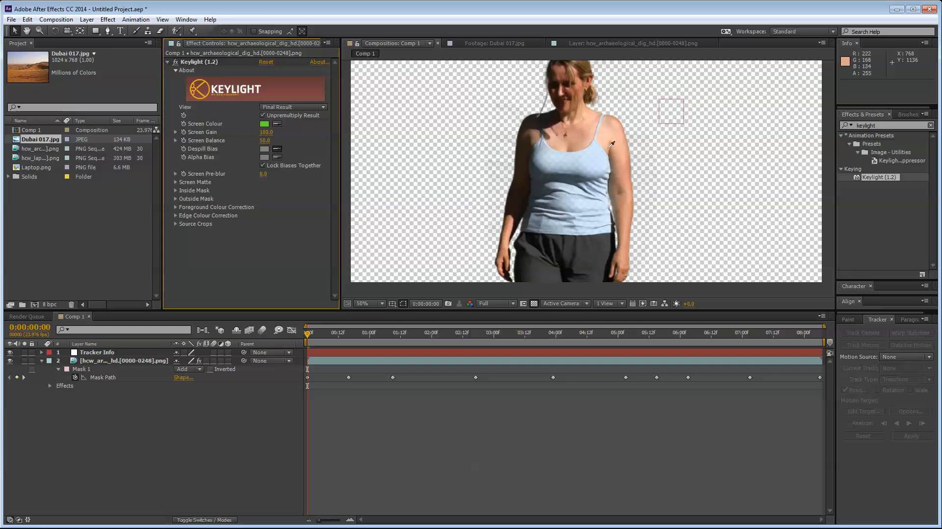
{"action": "left_click", "coordinate": [616, 136]}
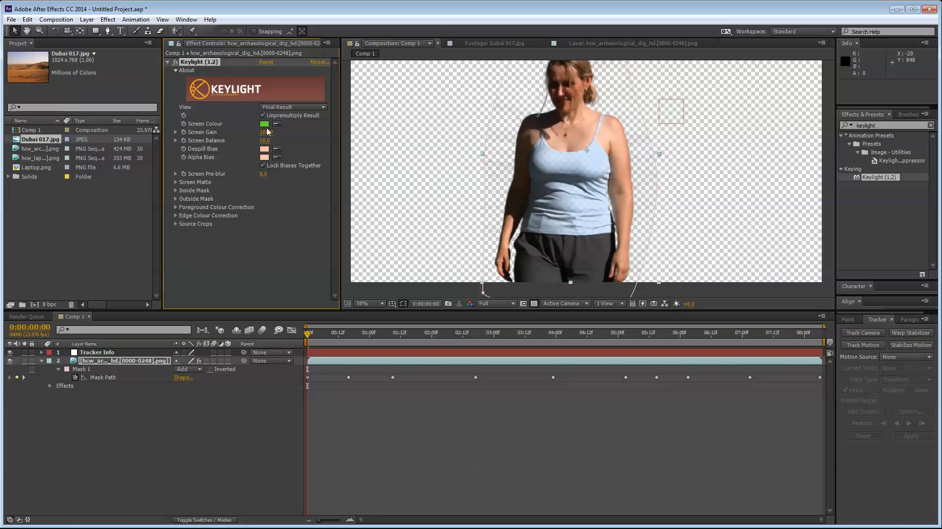
Switch Keylight's View to Screen Matte and inspect the grey areas in the woman's matte.
{"action": "left_click", "coordinate": [293, 107]}
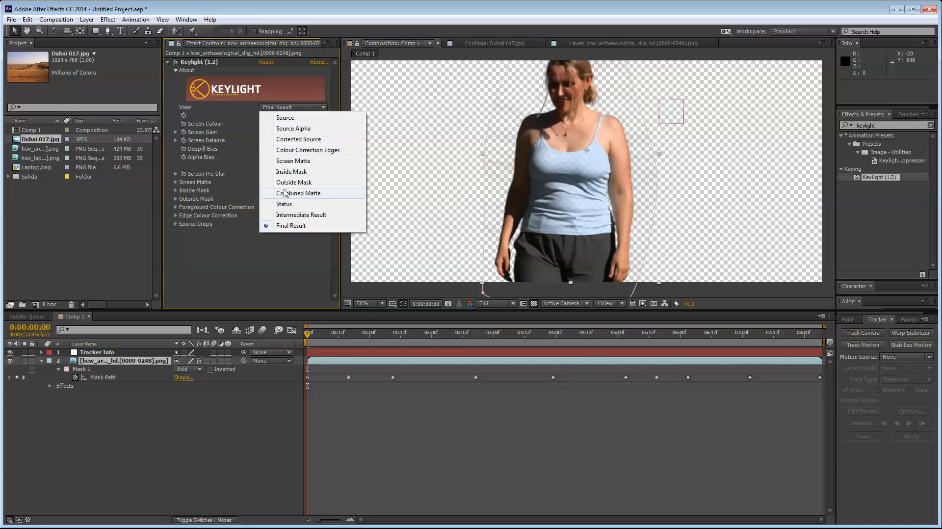
{"action": "left_click", "coordinate": [290, 162]}
{"action": "left_click", "coordinate": [223, 415]}
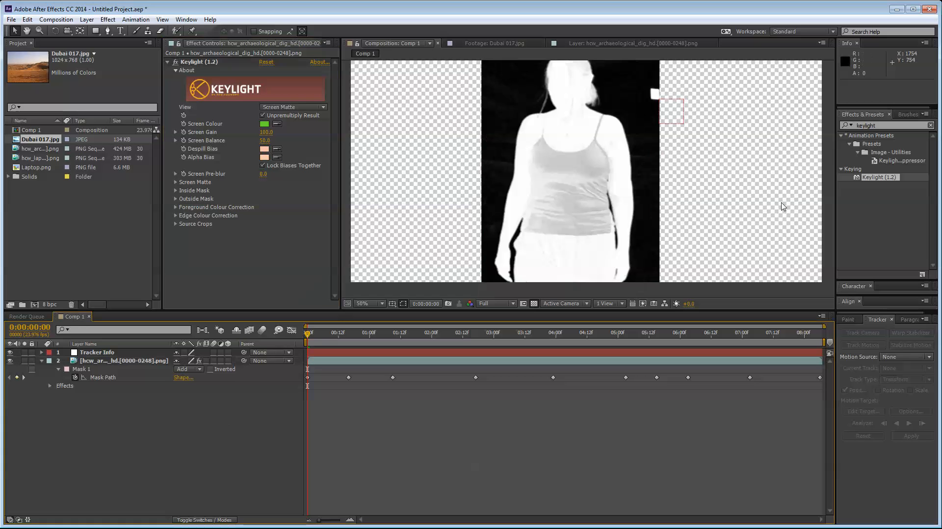
{"action": "left_click_drag", "start_coordinate": [694, 162], "coordinate": [687, 215]}
{"action": "mouse_move", "coordinate": [531, 210]}
{"action": "left_mouse_down"}
{"action": "mouse_move", "coordinate": [542, 149]}
{"action": "mouse_move", "coordinate": [540, 208]}
{"action": "left_mouse_up"}
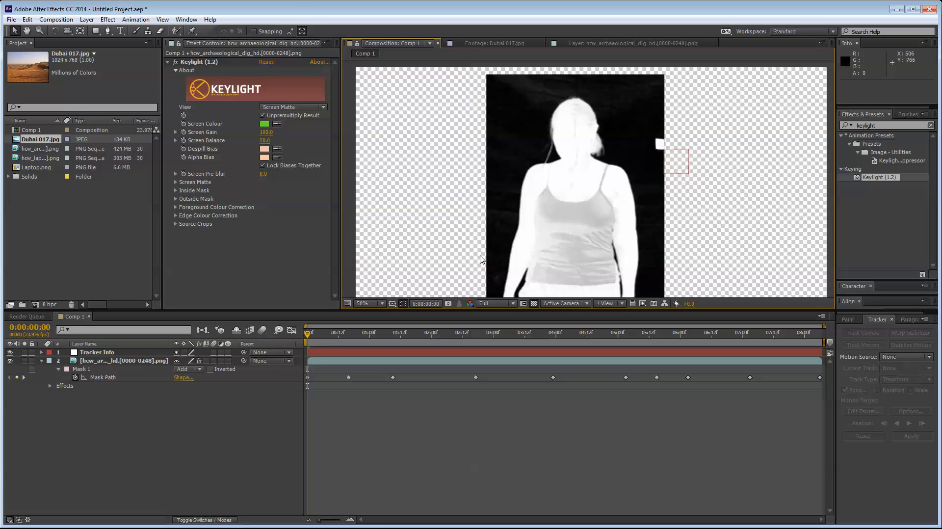
{"action": "left_click_drag", "start_coordinate": [571, 279], "coordinate": [558, 249]}
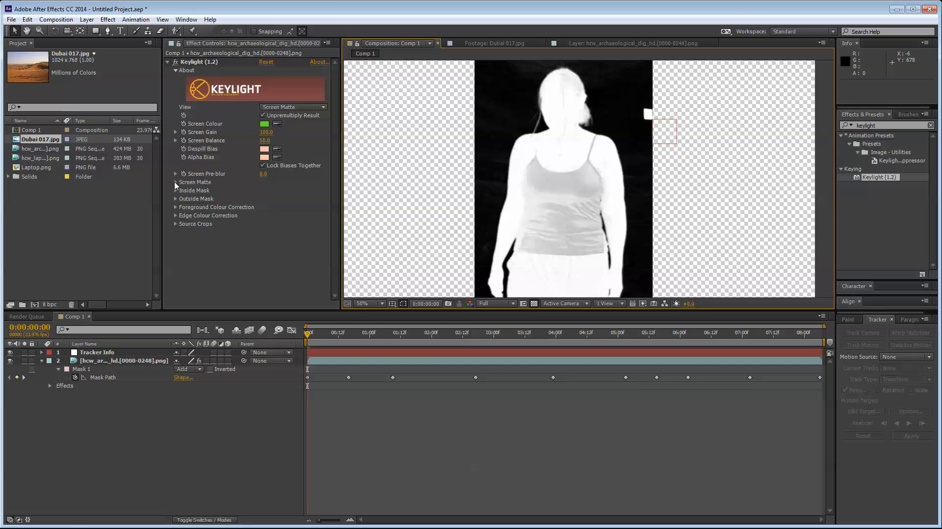
Set Clip White to 69 and Clip Black to 25 in Keylight's Screen Matte settings.
{"action": "left_click", "coordinate": [186, 183]}
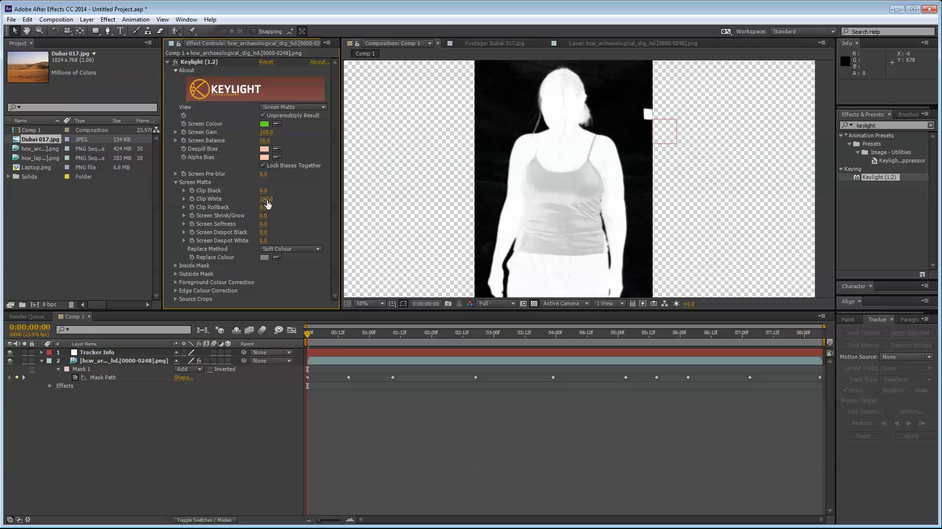
{"action": "mouse_move", "coordinate": [265, 199]}
{"action": "left_mouse_down"}
{"action": "mouse_move", "coordinate": [241, 200]}
{"action": "mouse_move", "coordinate": [260, 209]}
{"action": "left_mouse_up"}
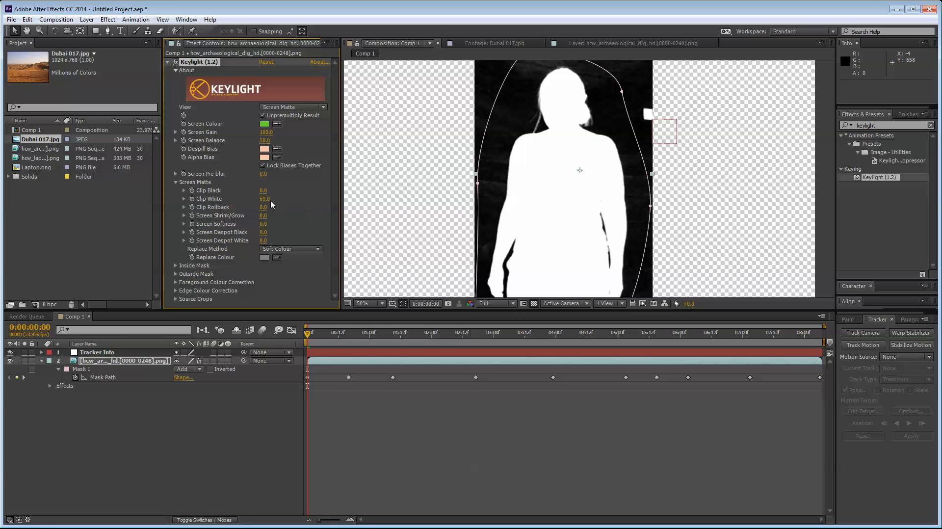
{"action": "scroll", "coordinate": [537, 147], "scroll_direction": "up", "scroll_amount": 3}
{"action": "scroll", "coordinate": [537, 147], "scroll_direction": "up", "scroll_amount": 2}
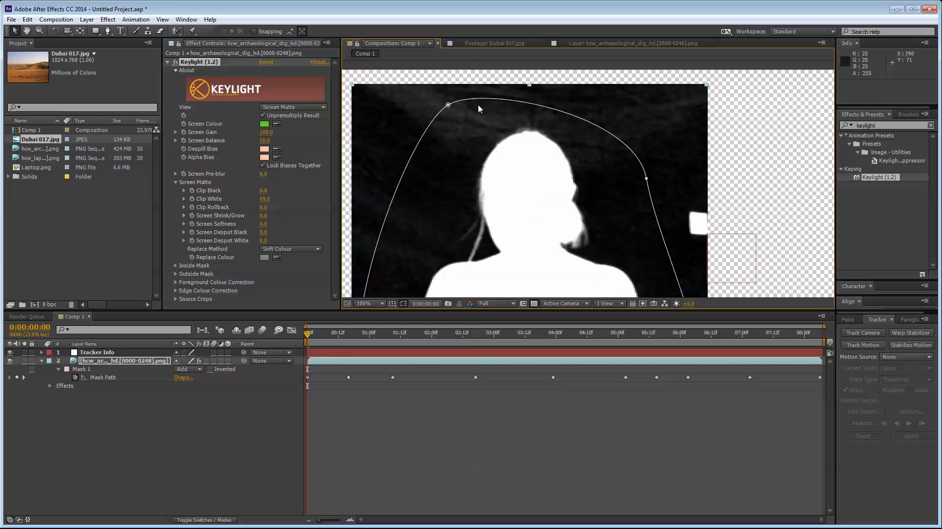
{"action": "left_click_drag", "start_coordinate": [459, 207], "coordinate": [492, 225]}
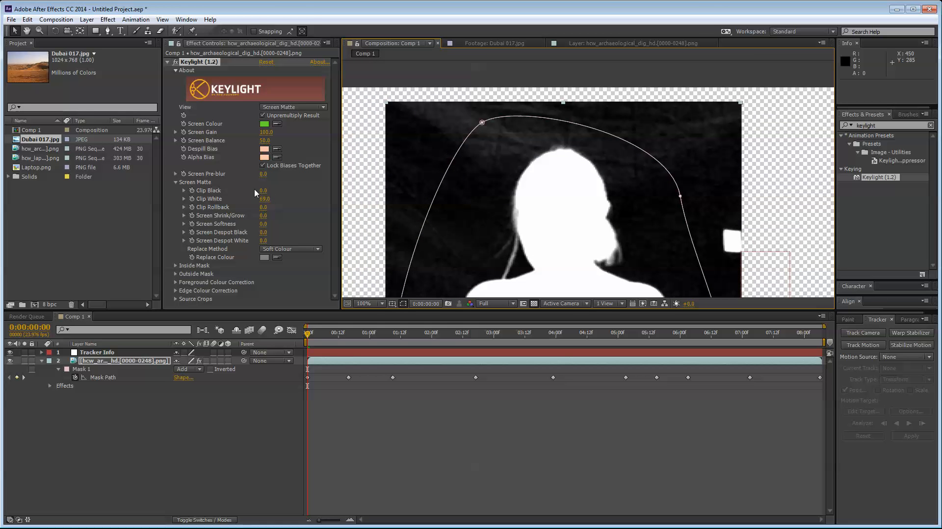
{"action": "left_click_drag", "start_coordinate": [262, 191], "coordinate": [274, 190]}
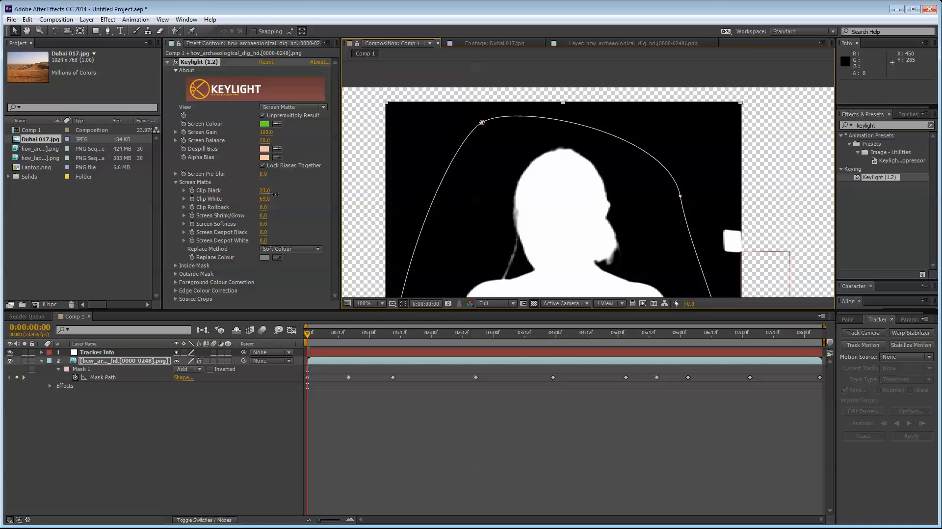
Check the black-and-white matte from the woman's head to her hands, and return Keylight's View to Final Result.
{"action": "left_click_drag", "start_coordinate": [550, 264], "coordinate": [549, 154]}
{"action": "left_click_drag", "start_coordinate": [556, 285], "coordinate": [547, 145]}
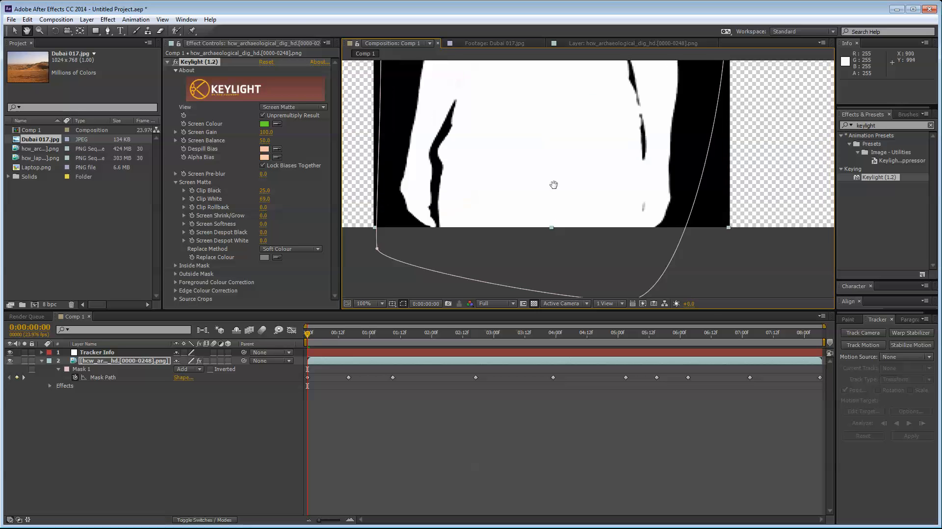
{"action": "left_click_drag", "start_coordinate": [552, 184], "coordinate": [588, 227]}
{"action": "left_click_drag", "start_coordinate": [587, 139], "coordinate": [558, 286]}
{"action": "left_click_drag", "start_coordinate": [586, 114], "coordinate": [585, 298]}
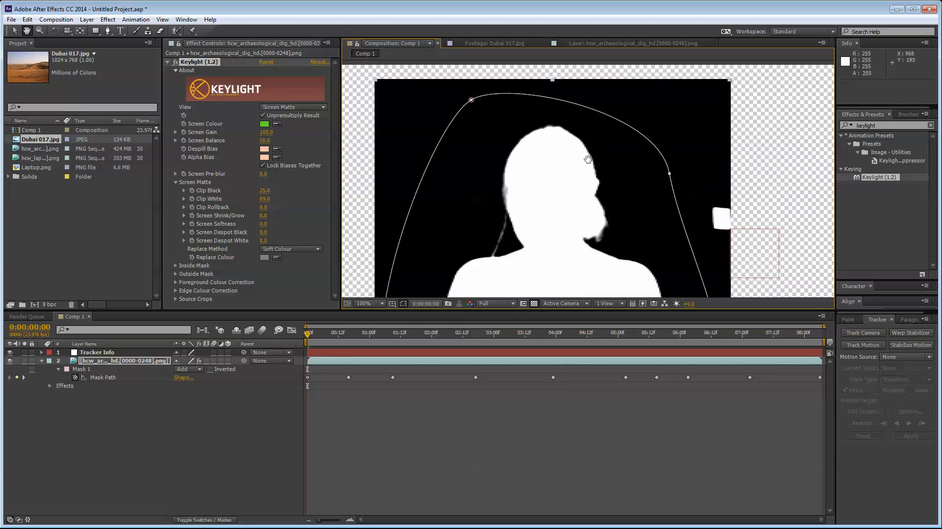
{"action": "scroll", "coordinate": [579, 164], "scroll_direction": "down", "scroll_amount": 1}
{"action": "left_click_drag", "start_coordinate": [579, 217], "coordinate": [566, 132]}
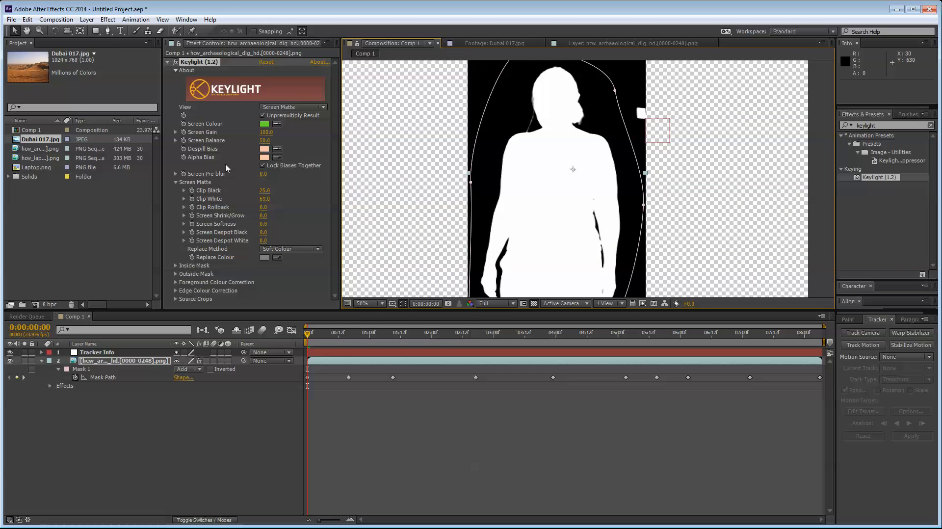
{"action": "left_click", "coordinate": [277, 107]}
{"action": "left_click", "coordinate": [291, 226]}
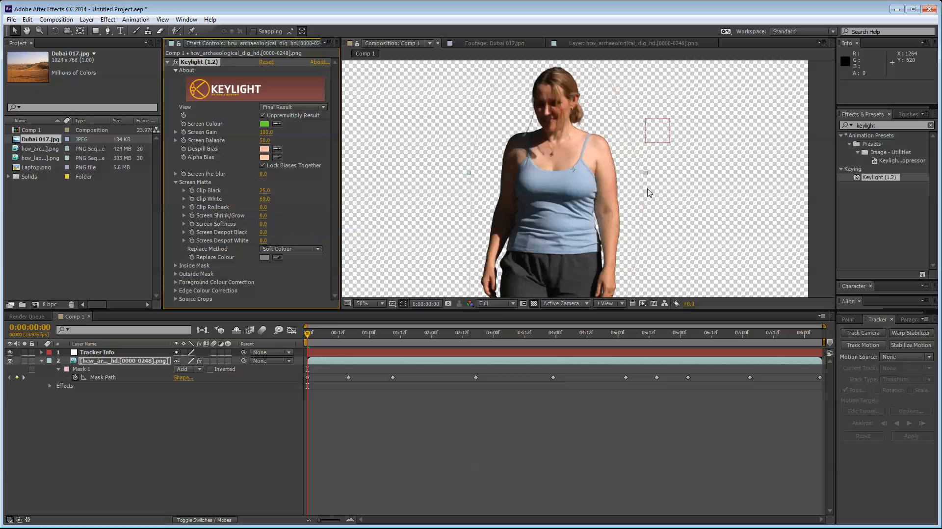
Examine the keyed edges around the woman's hair, shoulders, arms and waist in close-up.
{"action": "left_click", "coordinate": [719, 198]}
{"action": "scroll", "coordinate": [711, 192], "scroll_direction": "up", "scroll_amount": 1}
{"action": "left_click_drag", "start_coordinate": [634, 131], "coordinate": [667, 241]}
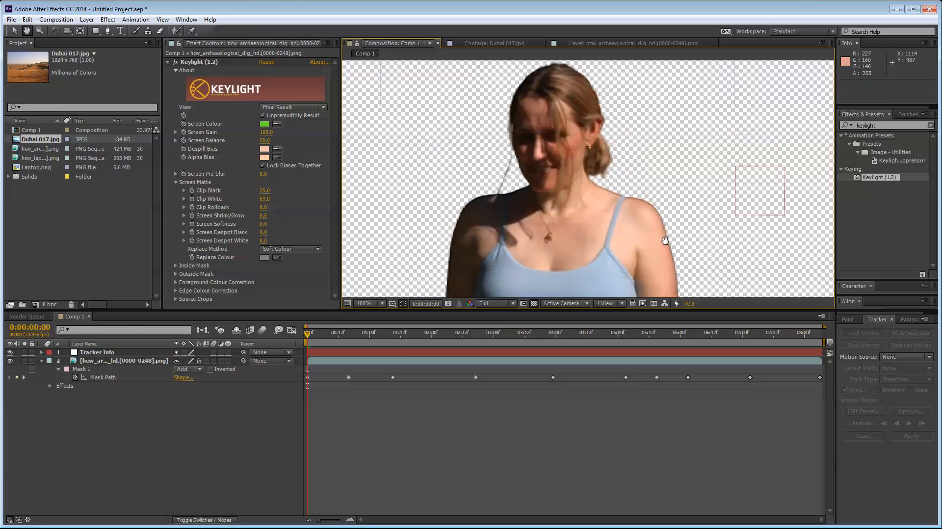
{"action": "left_click_drag", "start_coordinate": [613, 265], "coordinate": [542, 172]}
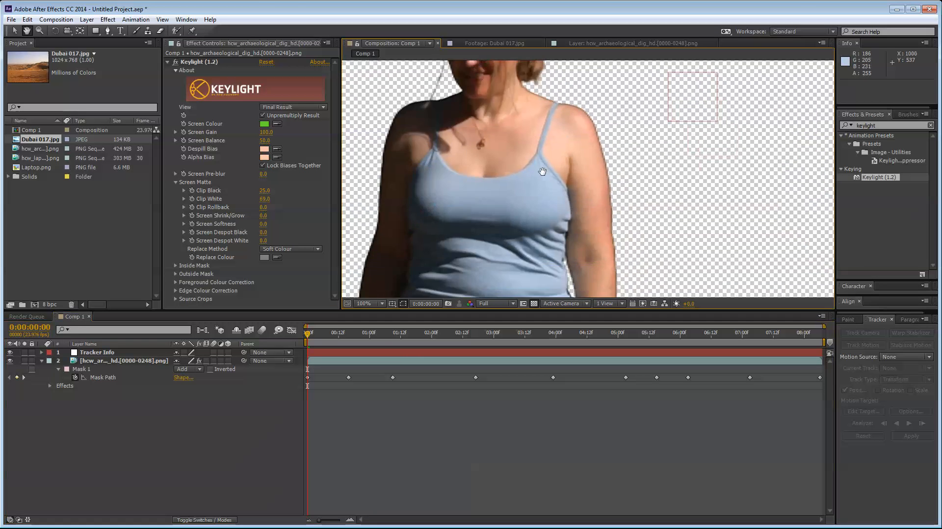
{"action": "scroll", "coordinate": [546, 173], "scroll_direction": "up", "scroll_amount": 1}
{"action": "left_click_drag", "start_coordinate": [623, 181], "coordinate": [632, 293]}
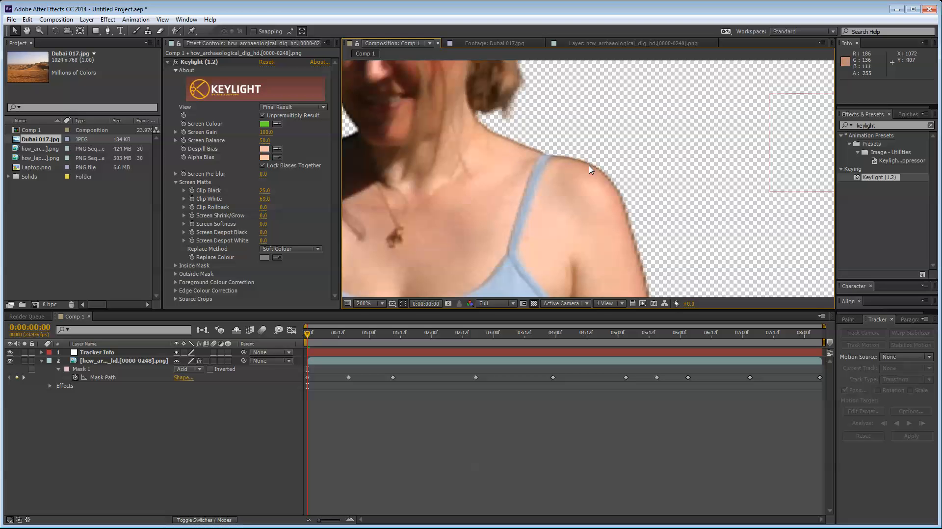
{"action": "left_click_drag", "start_coordinate": [438, 191], "coordinate": [692, 174]}
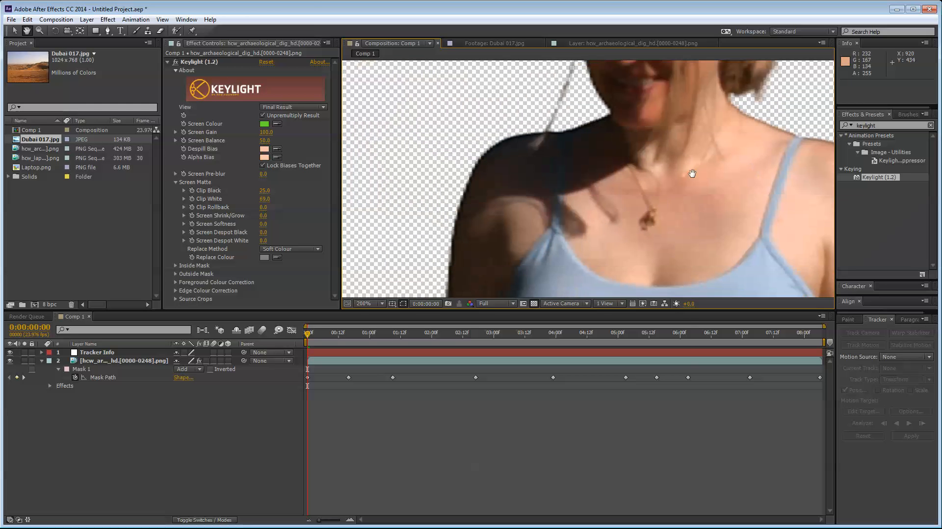
{"action": "left_click", "coordinate": [613, 303]}
{"action": "left_click", "coordinate": [538, 458]}
{"action": "left_click_drag", "start_coordinate": [577, 273], "coordinate": [596, 124]}
{"action": "left_click_drag", "start_coordinate": [611, 251], "coordinate": [652, 107]}
{"action": "left_click_drag", "start_coordinate": [751, 112], "coordinate": [411, 224]}
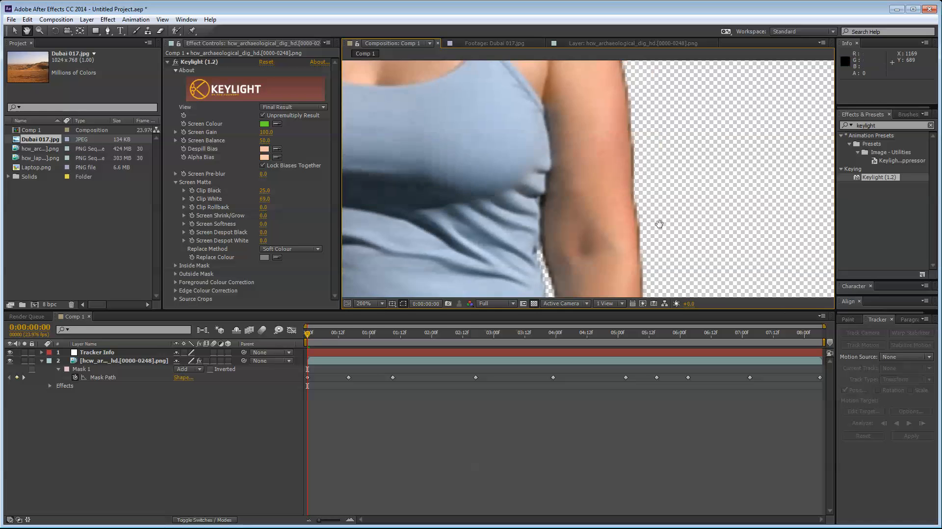
{"action": "left_click_drag", "start_coordinate": [659, 224], "coordinate": [628, 110]}
{"action": "left_click_drag", "start_coordinate": [543, 160], "coordinate": [582, 192]}
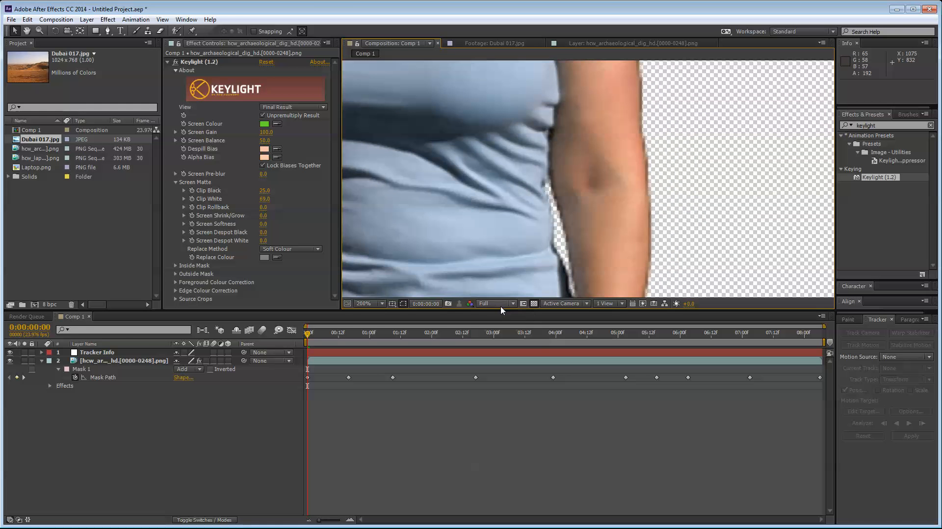
{"action": "scroll", "coordinate": [536, 154], "scroll_direction": "up", "scroll_amount": 10}
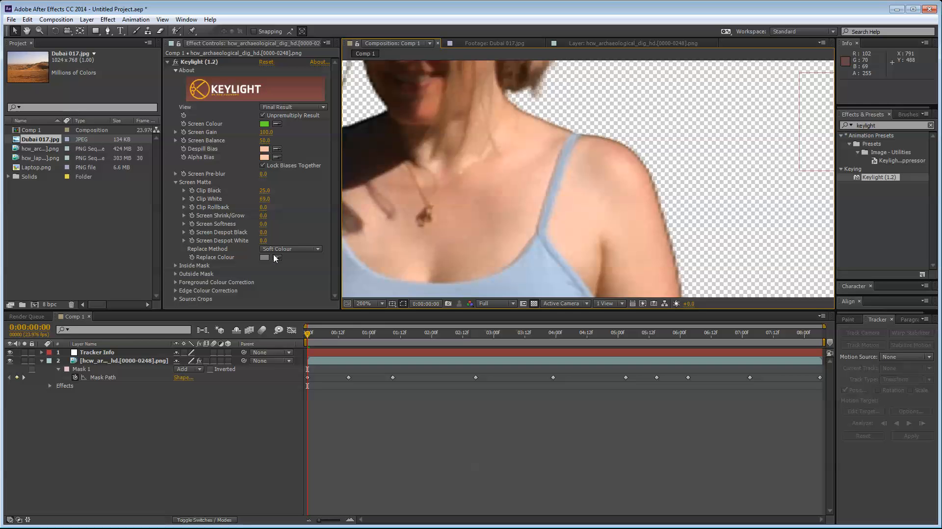
Try Source as the Screen Matte's Replace Method and inspect the woman's hair, shoulder and top.
{"action": "left_click", "coordinate": [237, 252]}
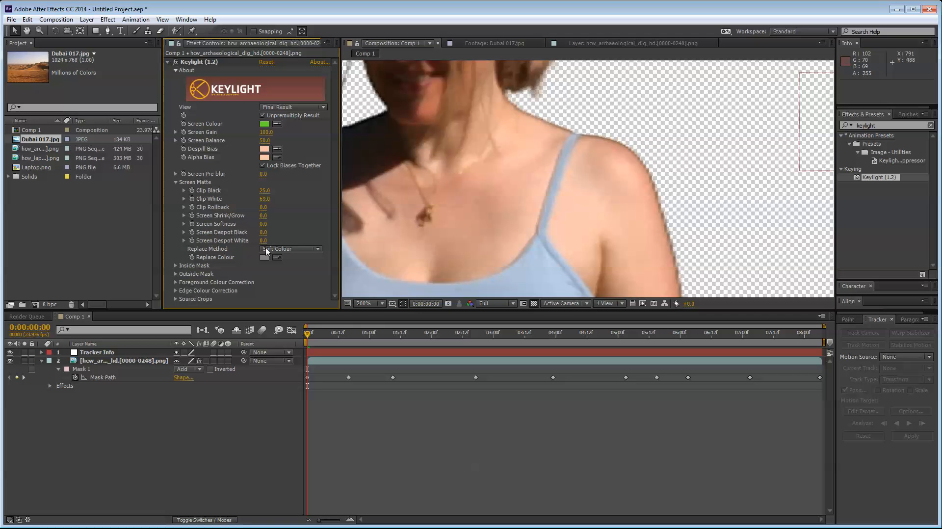
{"action": "left_click", "coordinate": [287, 249]}
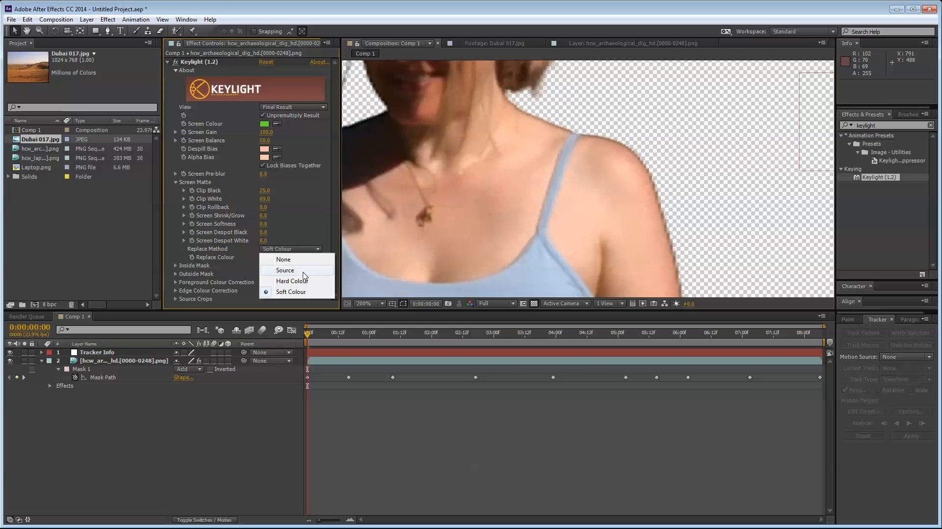
{"action": "left_click", "coordinate": [285, 270]}
{"action": "scroll", "coordinate": [505, 252], "scroll_direction": "up", "scroll_amount": 5}
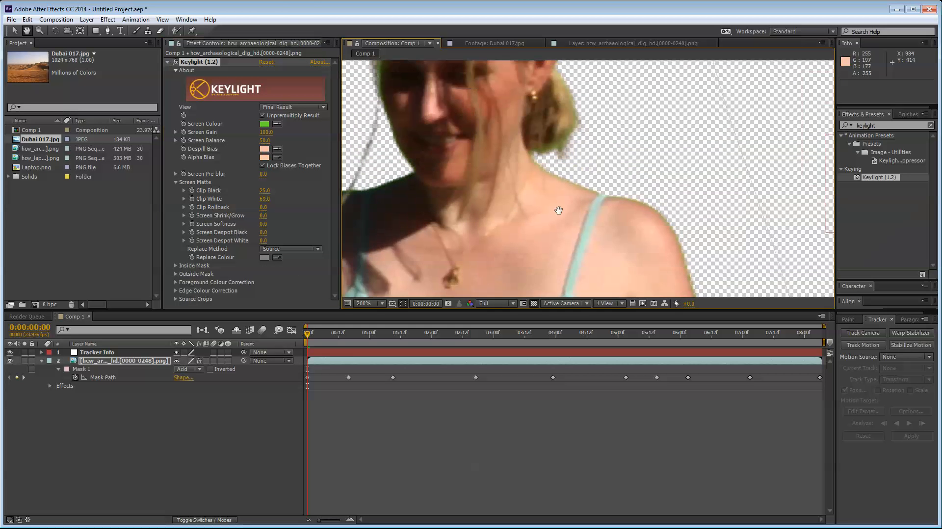
{"action": "left_click_drag", "start_coordinate": [557, 208], "coordinate": [505, 64]}
Return the Replace Method to Soft Colour and inspect the shoulder and top edges.
{"action": "left_click", "coordinate": [290, 249]}
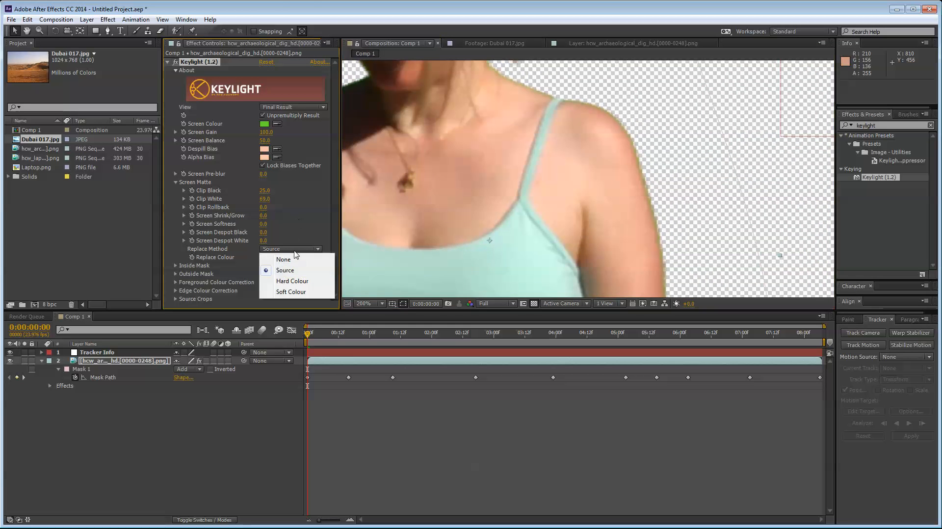
{"action": "left_click", "coordinate": [307, 291]}
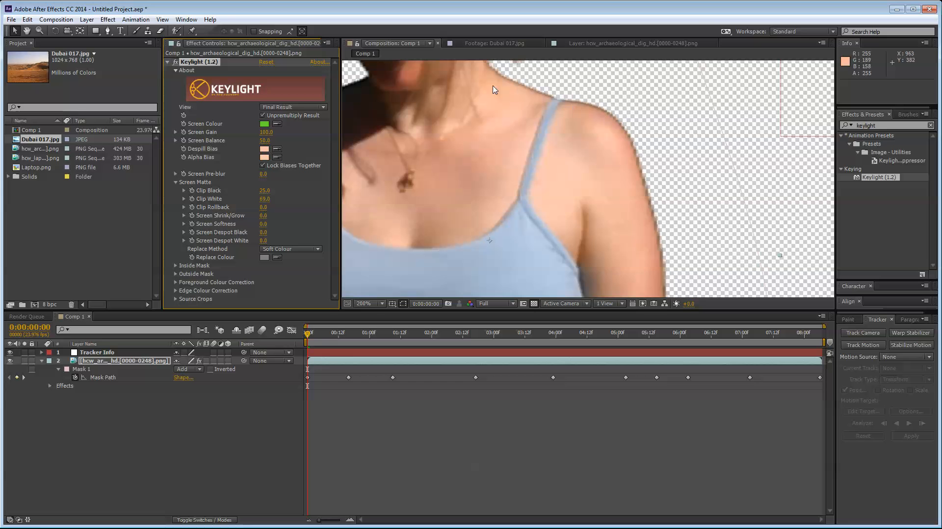
{"action": "left_click_drag", "start_coordinate": [593, 186], "coordinate": [660, 280]}
{"action": "left_click_drag", "start_coordinate": [584, 129], "coordinate": [537, 64]}
{"action": "left_click_drag", "start_coordinate": [567, 202], "coordinate": [557, 113]}
Set the Screen Matte's Replace Method to Hard Colour.
{"action": "left_click", "coordinate": [291, 248]}
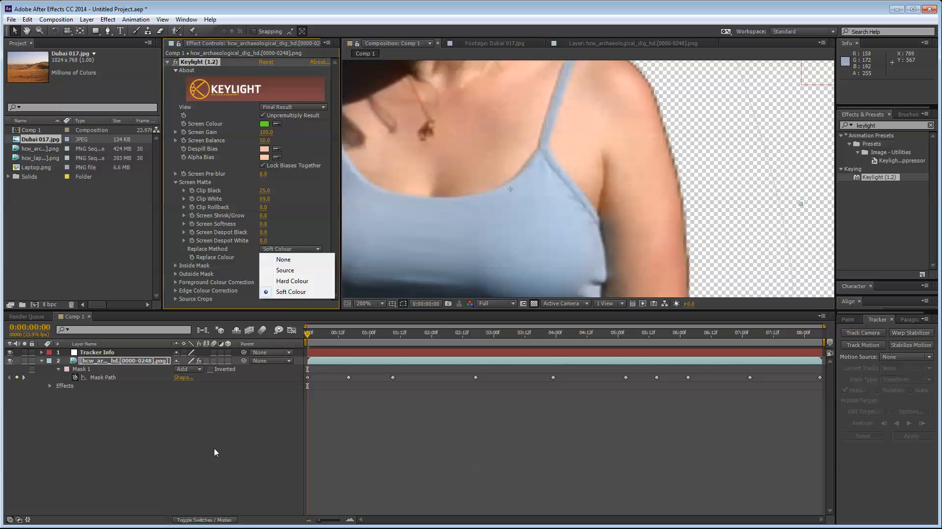
{"action": "left_click", "coordinate": [231, 410]}
{"action": "left_click", "coordinate": [276, 250]}
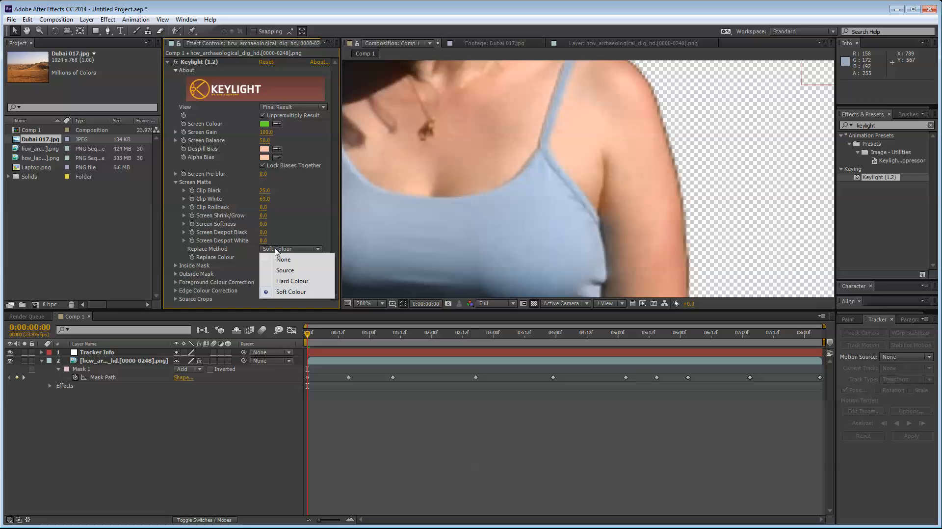
{"action": "left_click", "coordinate": [291, 281]}
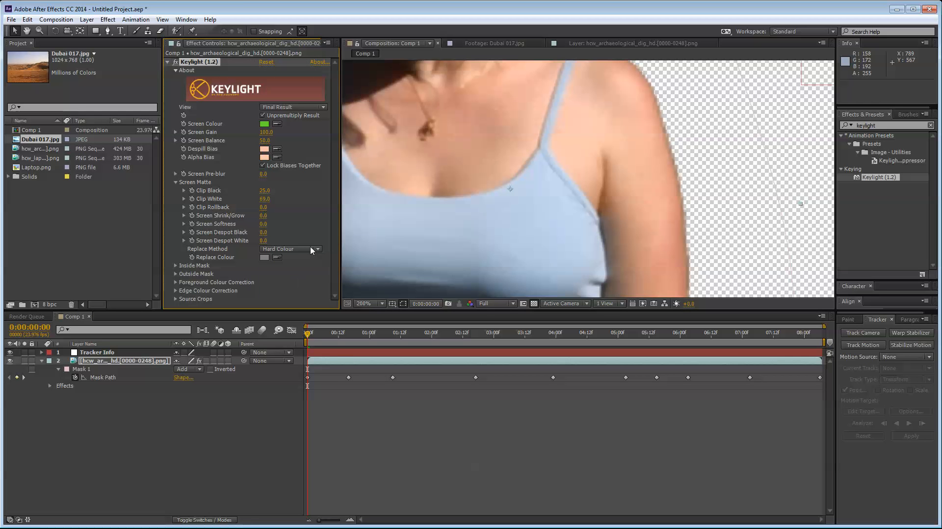
Compare the Soft Colour, Source and None Replace Methods on the woman's top, shoulder and hair.
{"action": "left_click", "coordinate": [290, 249]}
{"action": "left_click", "coordinate": [290, 292]}
{"action": "left_click", "coordinate": [291, 249]}
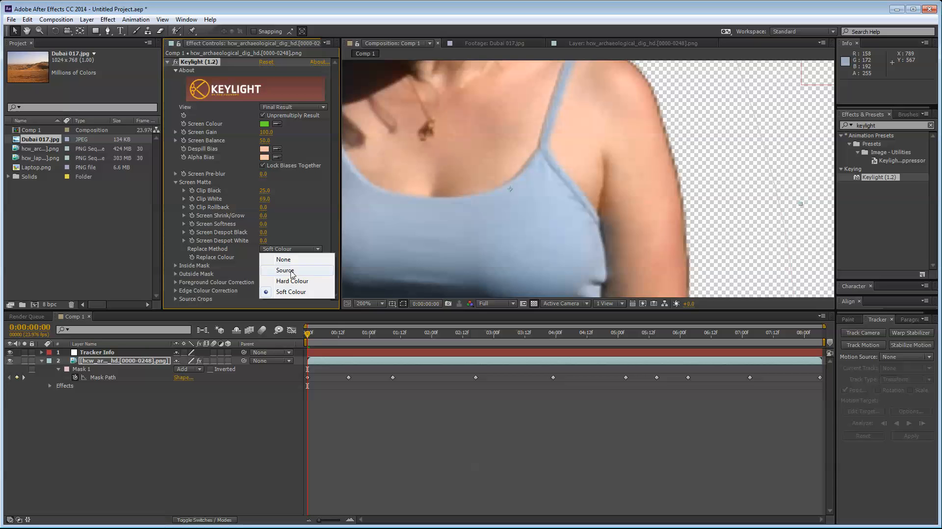
{"action": "left_click", "coordinate": [290, 270]}
{"action": "left_click", "coordinate": [291, 249]}
{"action": "left_click", "coordinate": [289, 259]}
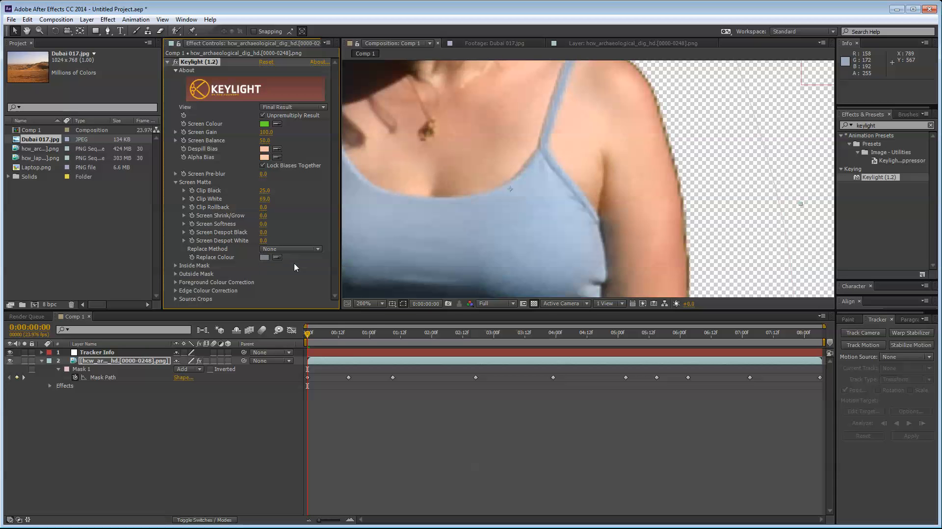
{"action": "left_click", "coordinate": [294, 248]}
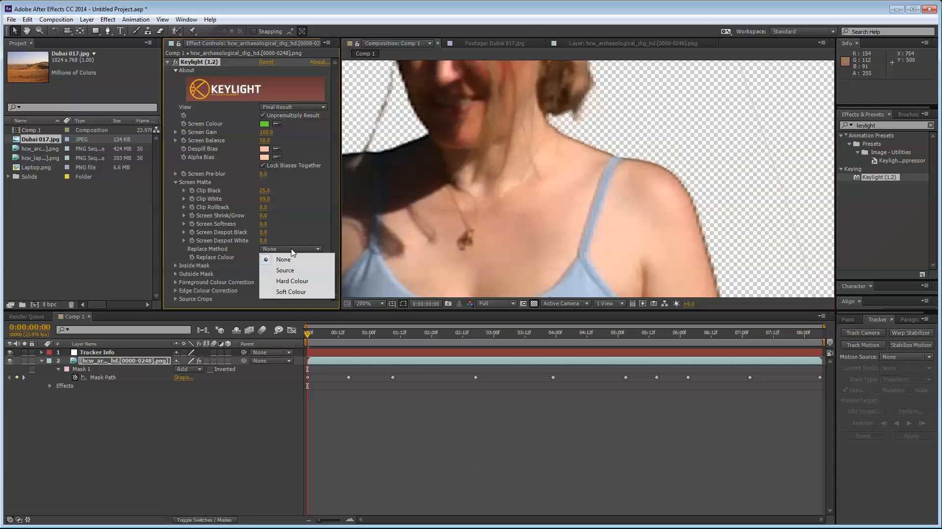
{"action": "left_click", "coordinate": [295, 270]}
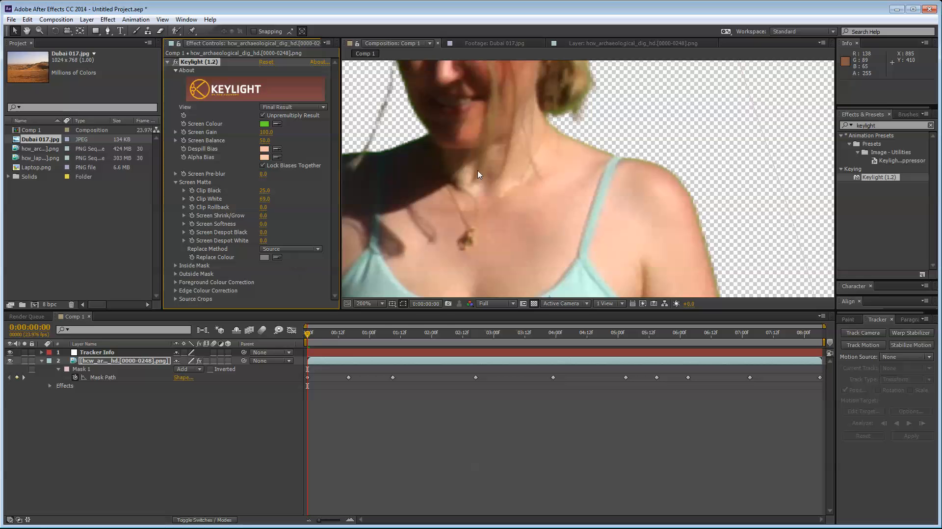
{"action": "left_click", "coordinate": [292, 249]}
{"action": "left_click", "coordinate": [288, 260]}
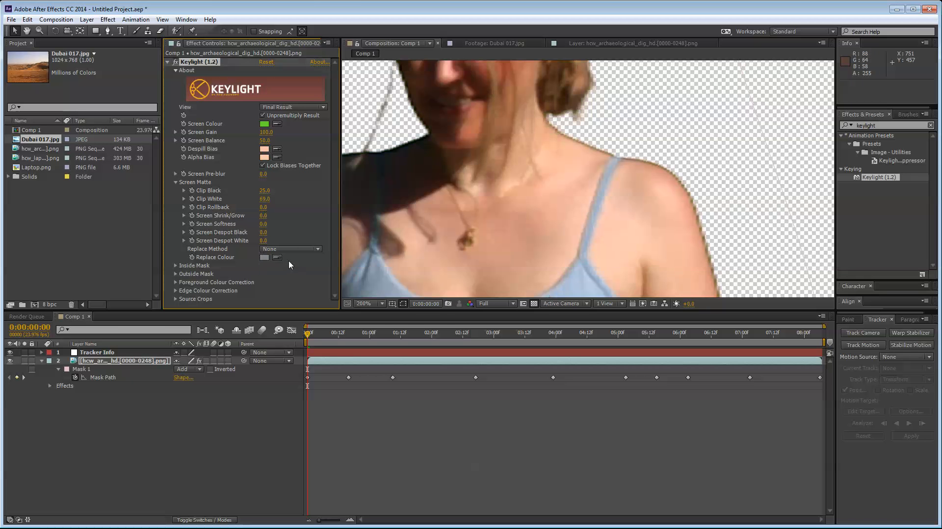
Compare Source with Soft Colour on the woman's top and leave the Screen Matte's Replace Method on Source.
{"action": "left_click", "coordinate": [311, 250]}
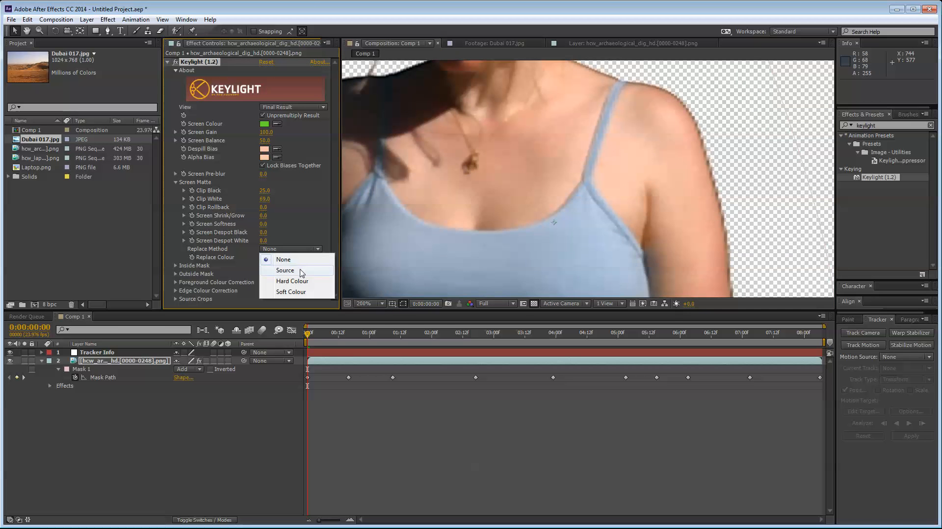
{"action": "left_click", "coordinate": [300, 270]}
{"action": "left_click", "coordinate": [288, 248]}
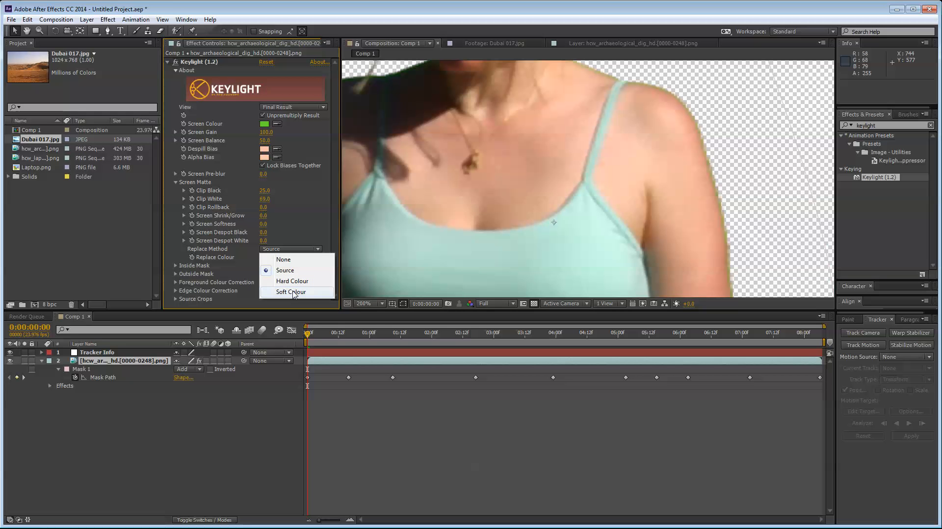
{"action": "left_click", "coordinate": [292, 292]}
{"action": "left_click", "coordinate": [275, 248]}
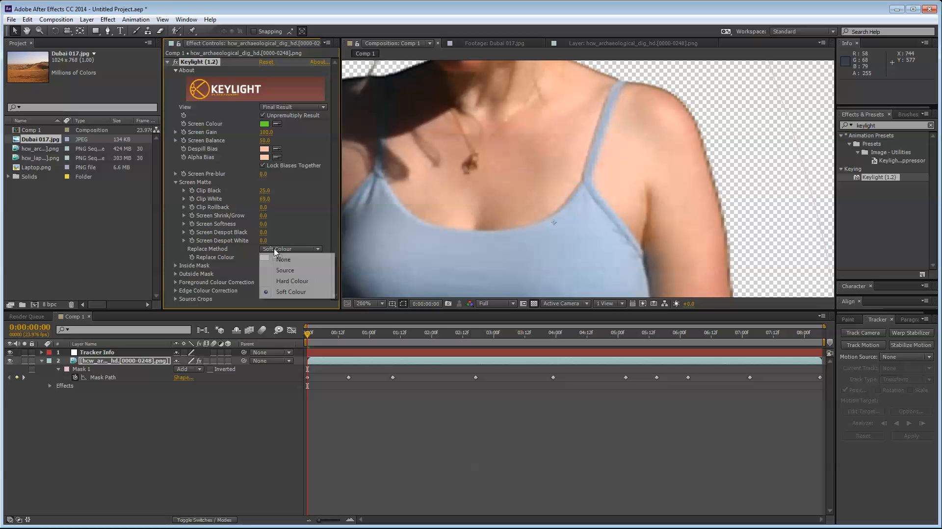
{"action": "left_click", "coordinate": [285, 270]}
Try the turquoise of the woman's top as Replace Colour with Soft Colour, undo both changes and keep Source.
{"action": "left_click", "coordinate": [277, 257]}
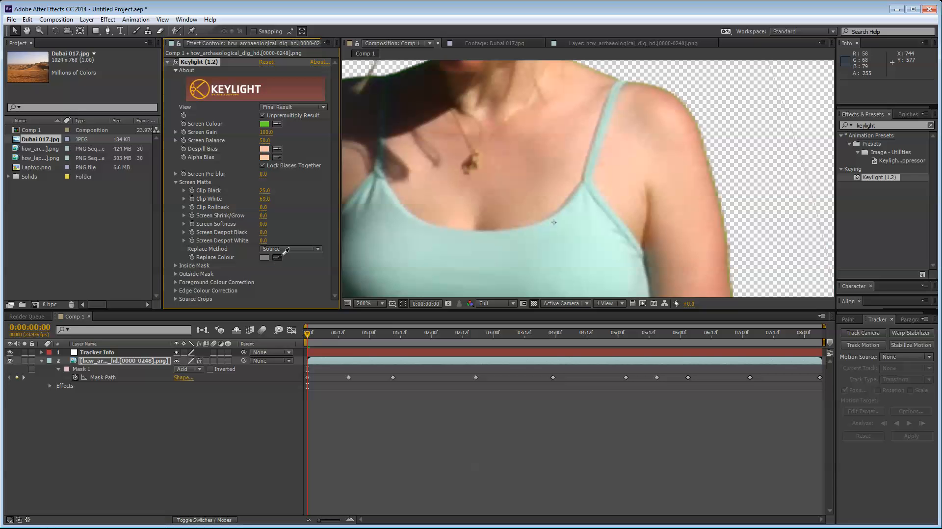
{"action": "left_click", "coordinate": [584, 248]}
{"action": "left_click", "coordinate": [292, 249]}
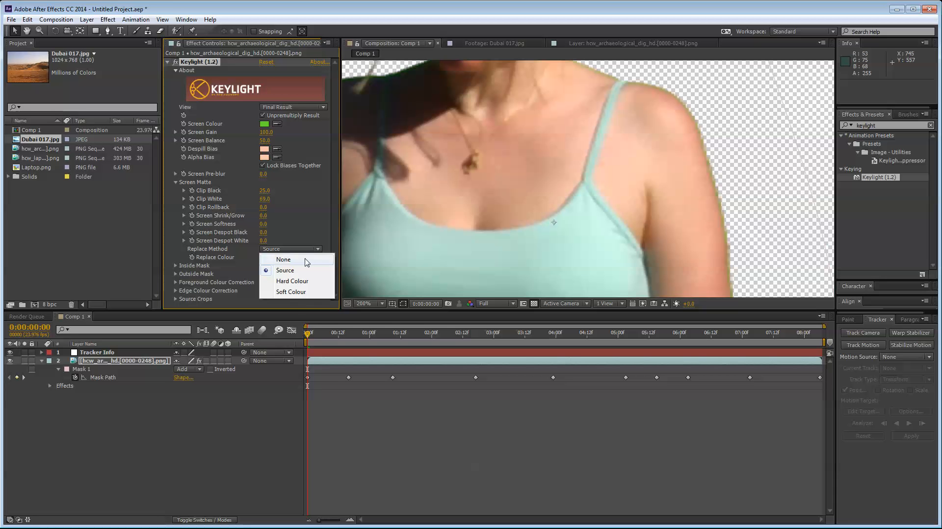
{"action": "left_click", "coordinate": [297, 293]}
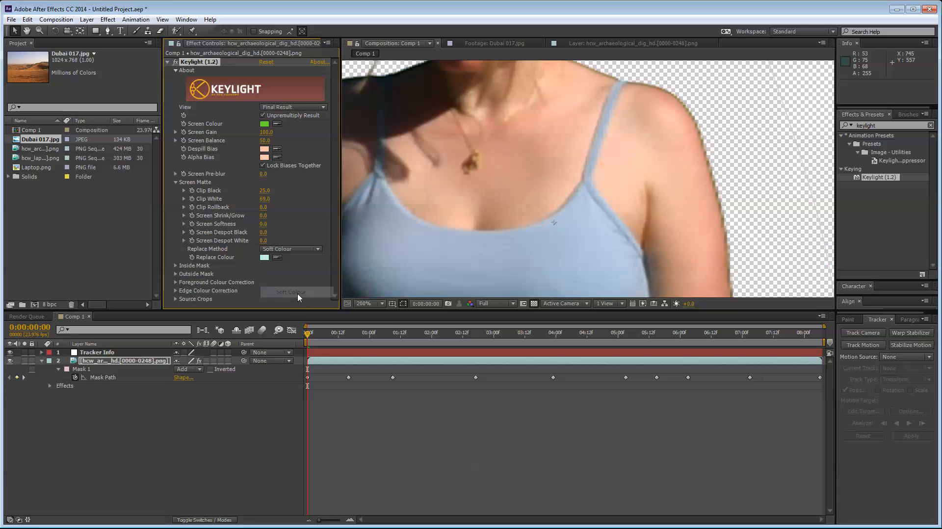
{"action": "left_click", "coordinate": [265, 257]}
{"action": "key", "text": "Return"}
{"action": "key", "text": "ctrl+z"}
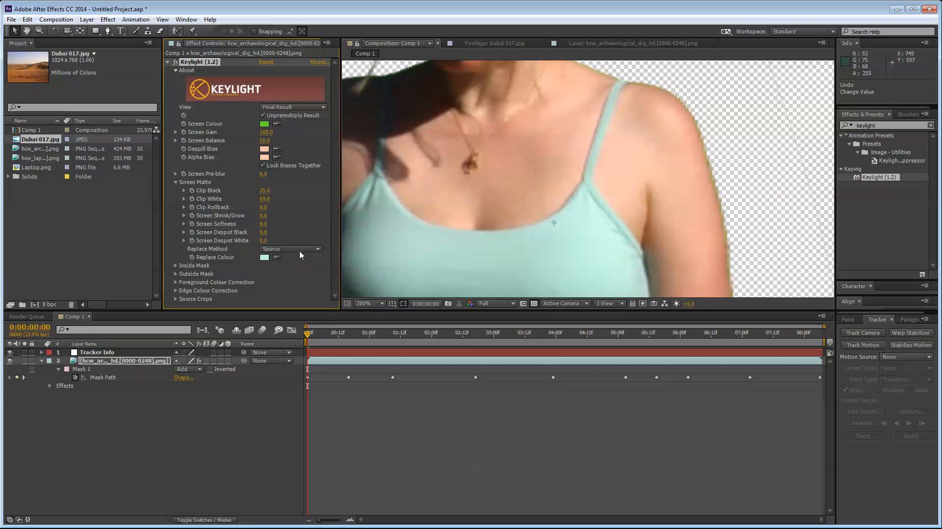
{"action": "left_click", "coordinate": [300, 248]}
{"action": "left_click", "coordinate": [304, 272]}
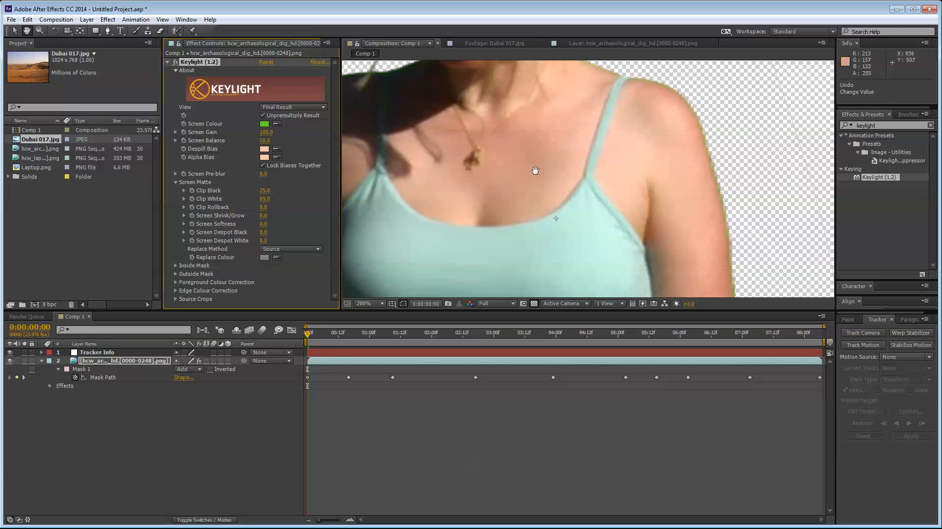
Inspect the keyed edges around the woman's shoulders, face and hair with the Source replace method.
{"action": "left_click_drag", "start_coordinate": [534, 172], "coordinate": [557, 64]}
{"action": "left_click_drag", "start_coordinate": [509, 103], "coordinate": [466, 245]}
{"action": "left_click_drag", "start_coordinate": [508, 106], "coordinate": [553, 245]}
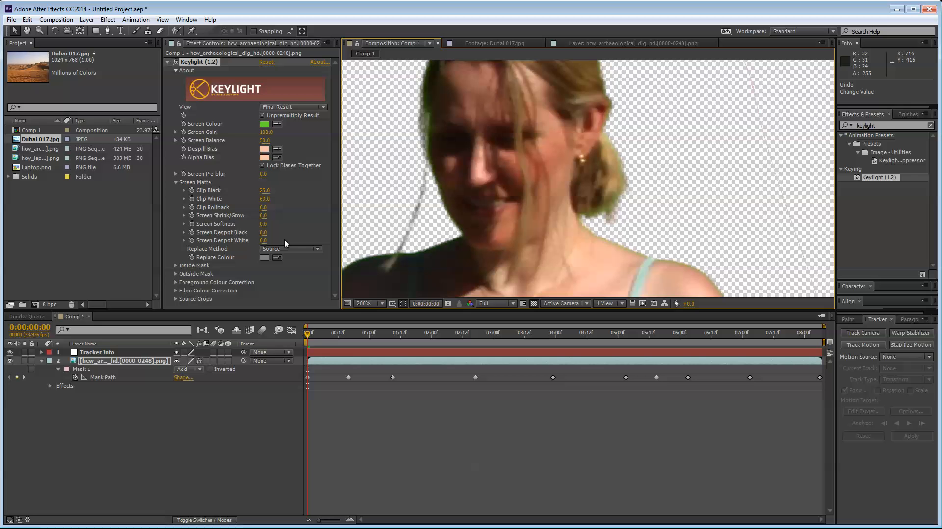
{"action": "left_click", "coordinate": [295, 234]}
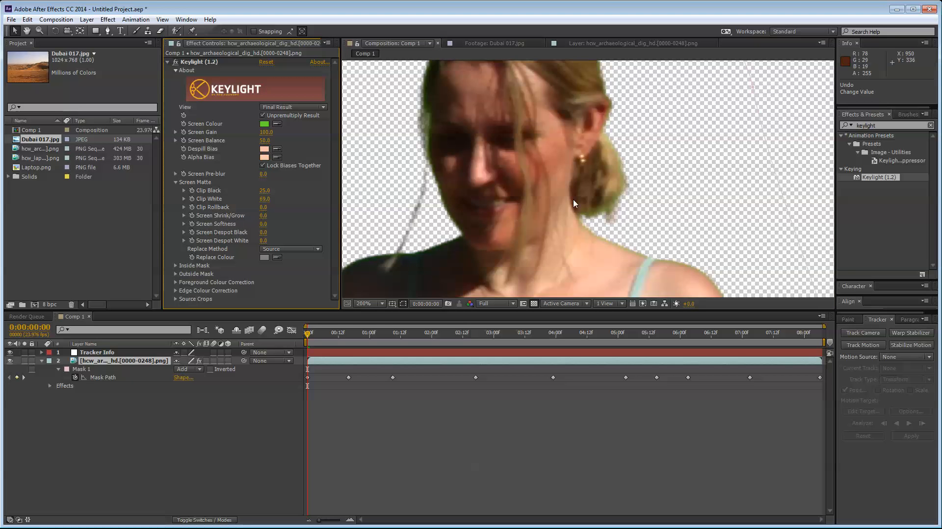
{"action": "left_click_drag", "start_coordinate": [620, 214], "coordinate": [591, 194]}
Try a Clip Rollback of 0.8 in the Screen Matte to soften the edges around the hair.
{"action": "left_click", "coordinate": [221, 204]}
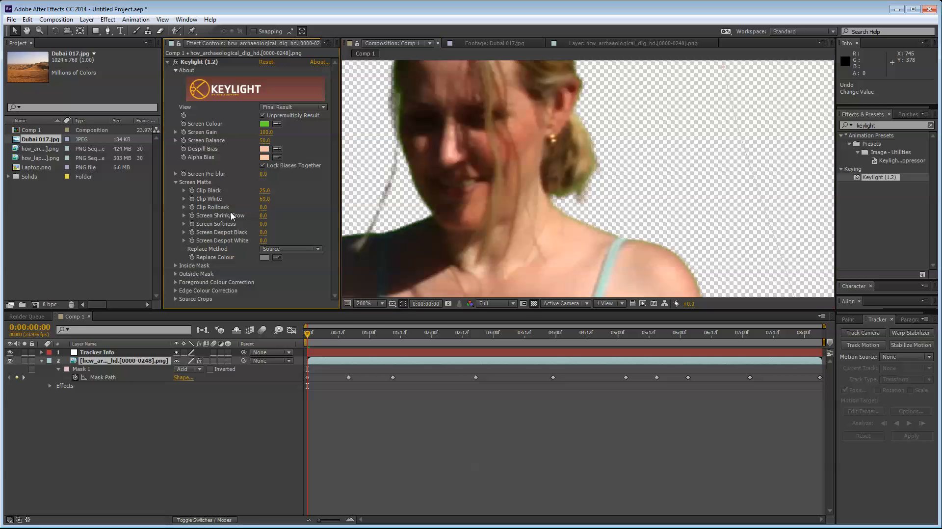
{"action": "left_click_drag", "start_coordinate": [263, 207], "coordinate": [147, 230]}
{"action": "left_click_drag", "start_coordinate": [264, 208], "coordinate": [267, 207]}
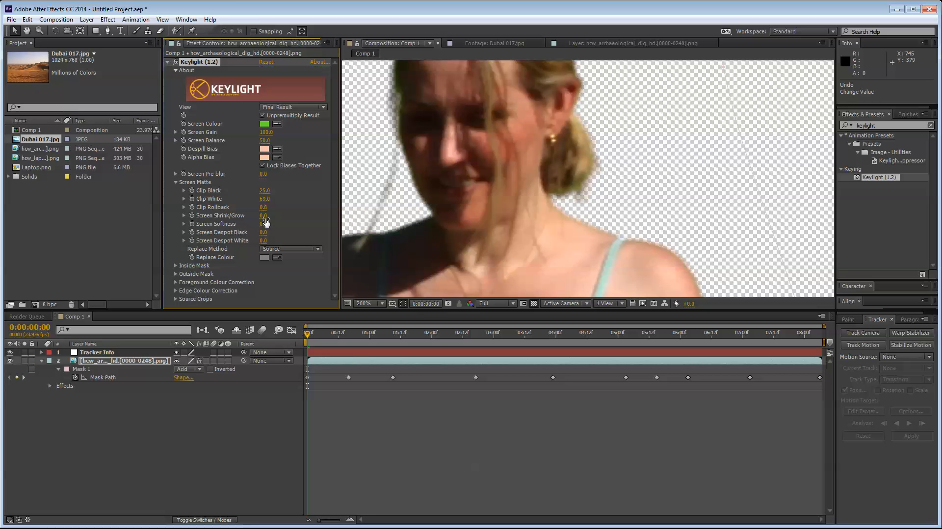
Try different Screen Shrink/Grow and Screen Balance values and a Screen Gain of 0, undoing each change.
{"action": "left_click_drag", "start_coordinate": [263, 215], "coordinate": [322, 208]}
{"action": "key", "text": "ctrl+z"}
{"action": "left_click", "coordinate": [200, 137]}
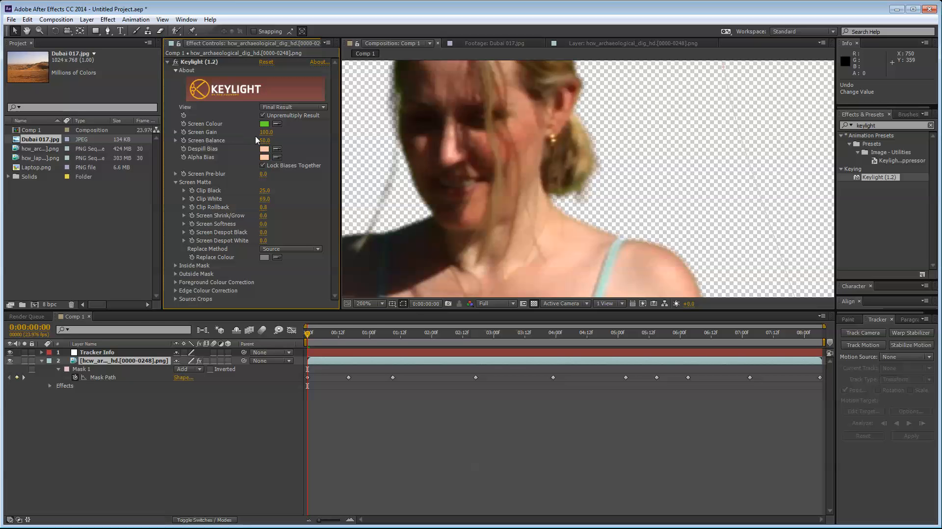
{"action": "left_click_drag", "start_coordinate": [260, 140], "coordinate": [211, 132]}
{"action": "key", "text": "ctrl+z"}
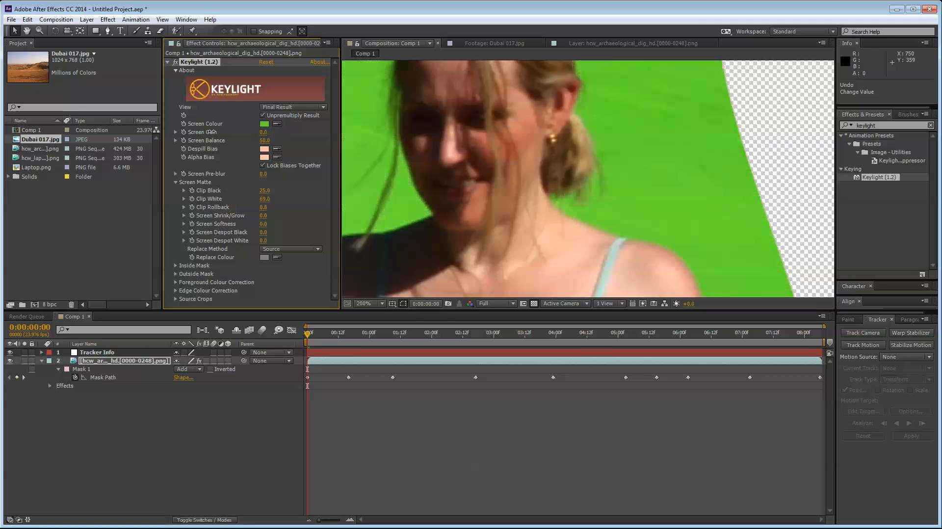
{"action": "key", "text": "ctrl+z"}
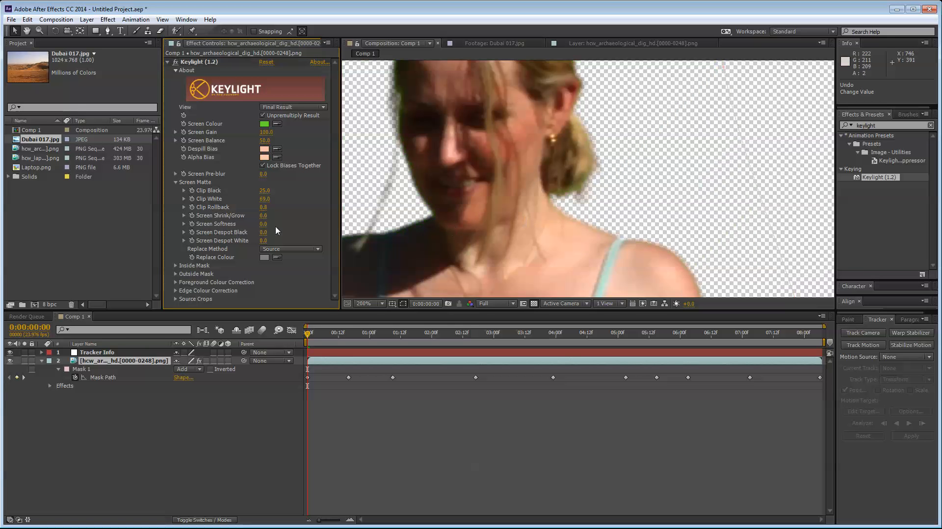
Try a lower Clip White and undo it, and set Clip Black to 7 to recover hair detail.
{"action": "mouse_move", "coordinate": [264, 199]}
{"action": "left_mouse_down"}
{"action": "mouse_move", "coordinate": [236, 199]}
{"action": "mouse_move", "coordinate": [252, 193]}
{"action": "left_mouse_up"}
{"action": "key", "text": "ctrl+z"}
{"action": "key", "text": "space"}
{"action": "mouse_move", "coordinate": [540, 172]}
{"action": "left_mouse_down"}
{"action": "mouse_move", "coordinate": [543, 279]}
{"action": "mouse_move", "coordinate": [579, 147]}
{"action": "mouse_move", "coordinate": [574, 196]}
{"action": "mouse_move", "coordinate": [544, 165]}
{"action": "left_mouse_up"}
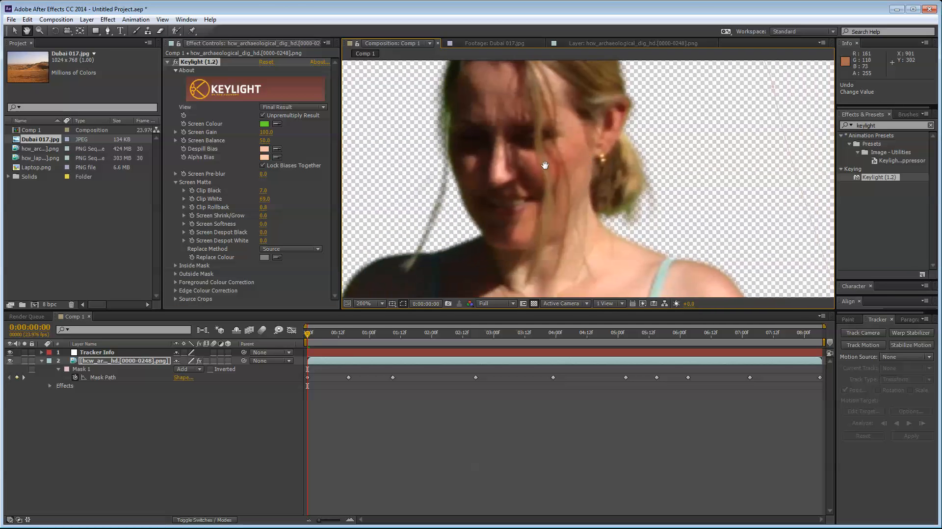
Examine the head and shoulder edges in Keylight's Screen Matte view and return to the Final Result view.
{"action": "left_click", "coordinate": [284, 107]}
{"action": "left_click", "coordinate": [304, 160]}
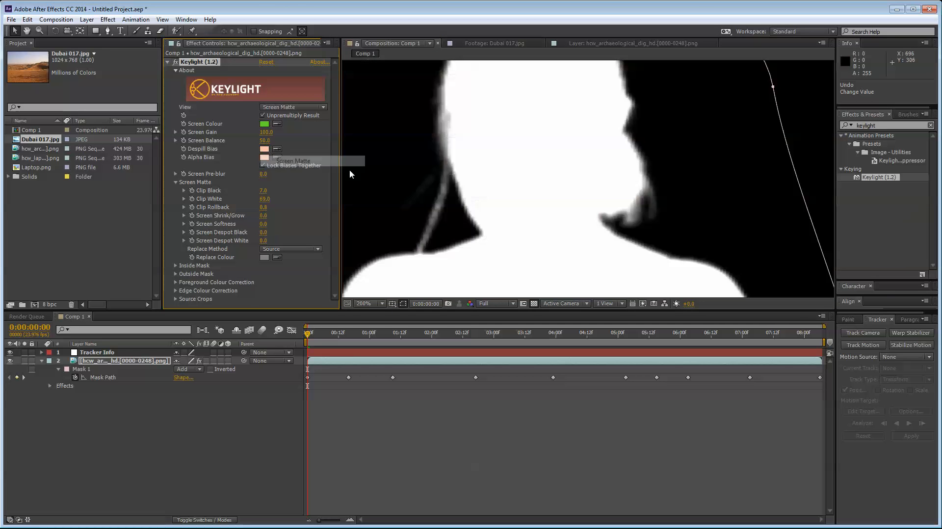
{"action": "scroll", "coordinate": [552, 206], "scroll_direction": "down", "scroll_amount": 1}
{"action": "key", "text": "space"}
{"action": "left_click_drag", "start_coordinate": [555, 252], "coordinate": [528, 283]}
{"action": "scroll", "coordinate": [520, 260], "scroll_direction": "up", "scroll_amount": 1}
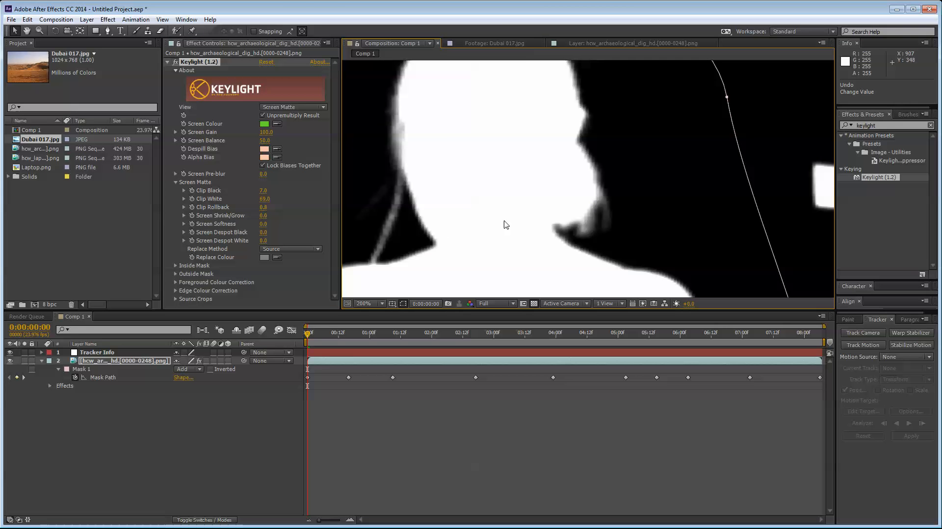
{"action": "left_click", "coordinate": [275, 108]}
{"action": "left_click", "coordinate": [300, 225]}
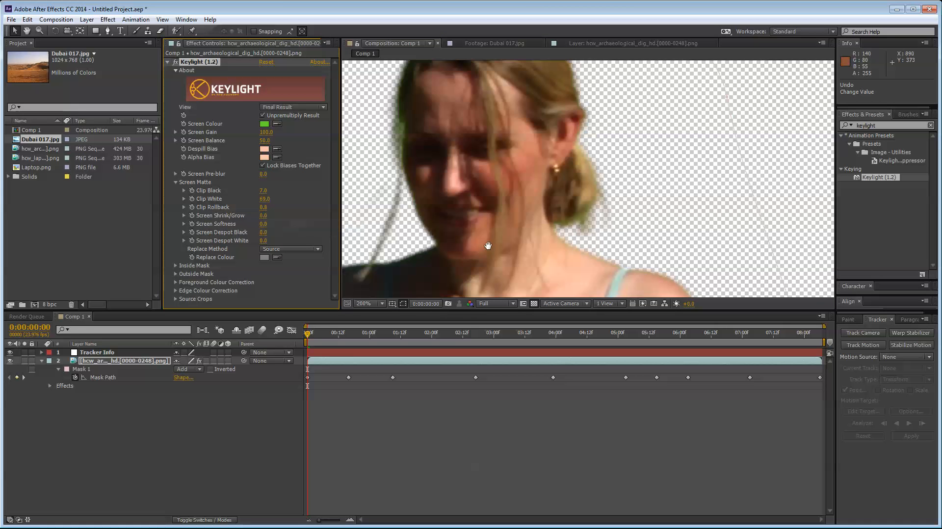
{"action": "left_click_drag", "start_coordinate": [488, 246], "coordinate": [498, 215]}
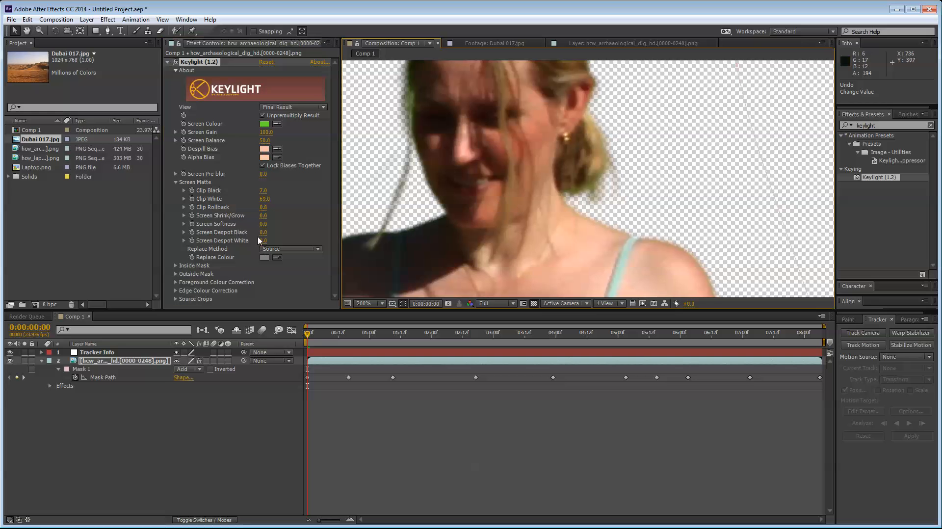
Set the Screen Matte's Screen Softness to 0.1 and Clip Rollback to 0.3.
{"action": "left_click", "coordinate": [263, 223]}
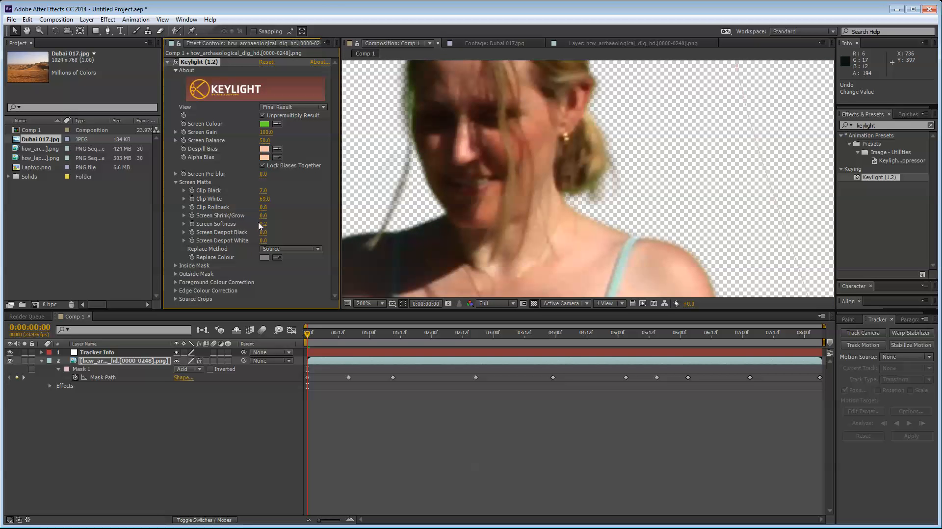
{"action": "left_click_drag", "start_coordinate": [683, 289], "coordinate": [575, 181]}
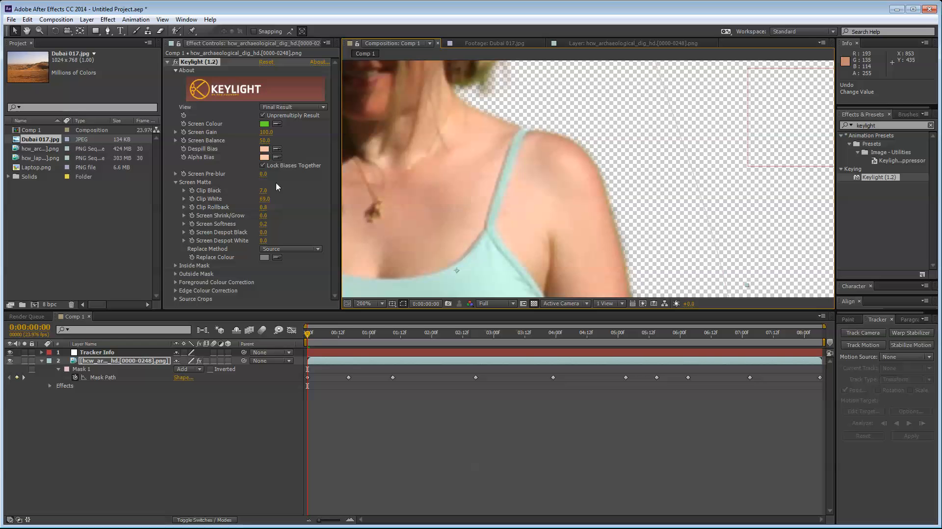
{"action": "left_click", "coordinate": [263, 224]}
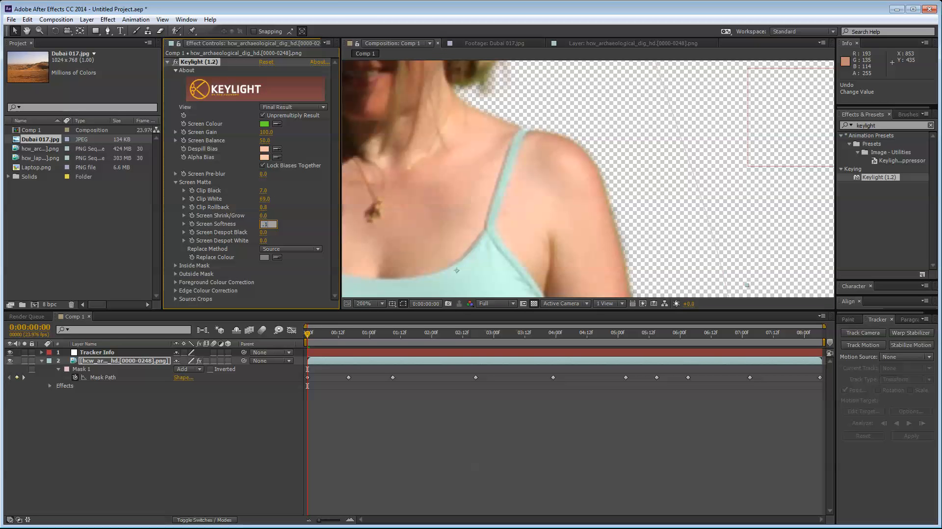
{"action": "left_click", "coordinate": [263, 208]}
{"action": "type", "text": "."}
Go to 0:00:02:12 and examine the keyed edges around the woman's face and loose hair strand.
{"action": "left_click_drag", "start_coordinate": [447, 151], "coordinate": [576, 276]}
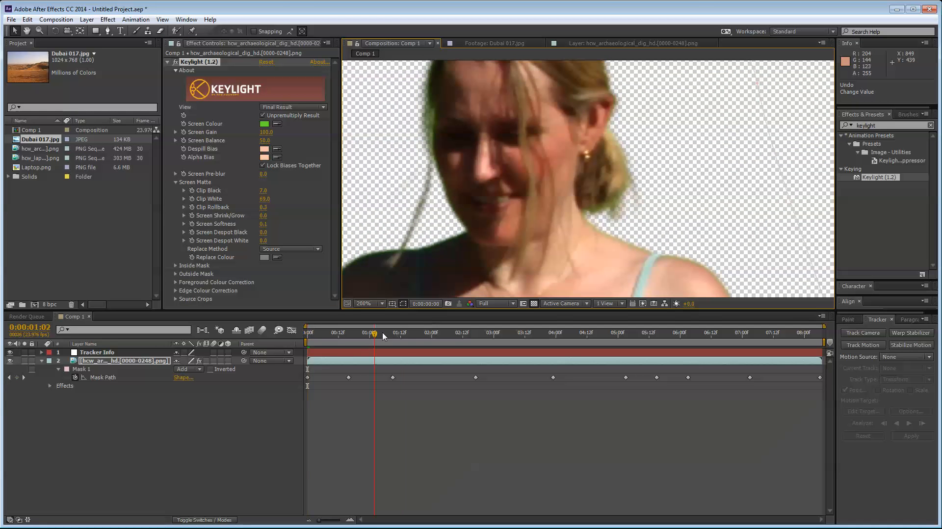
{"action": "left_click_drag", "start_coordinate": [383, 336], "coordinate": [462, 336]}
{"action": "left_click_drag", "start_coordinate": [450, 235], "coordinate": [515, 262]}
{"action": "left_click_drag", "start_coordinate": [595, 241], "coordinate": [517, 224]}
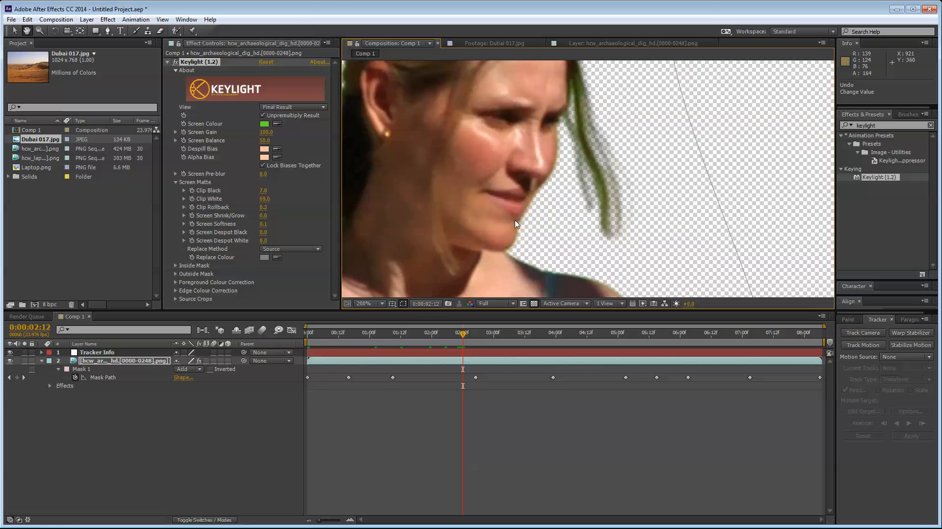
Set Keylight's Screen Pre-blur to 0.3 and turn off Unpremultiply Result.
{"action": "left_click", "coordinate": [295, 268]}
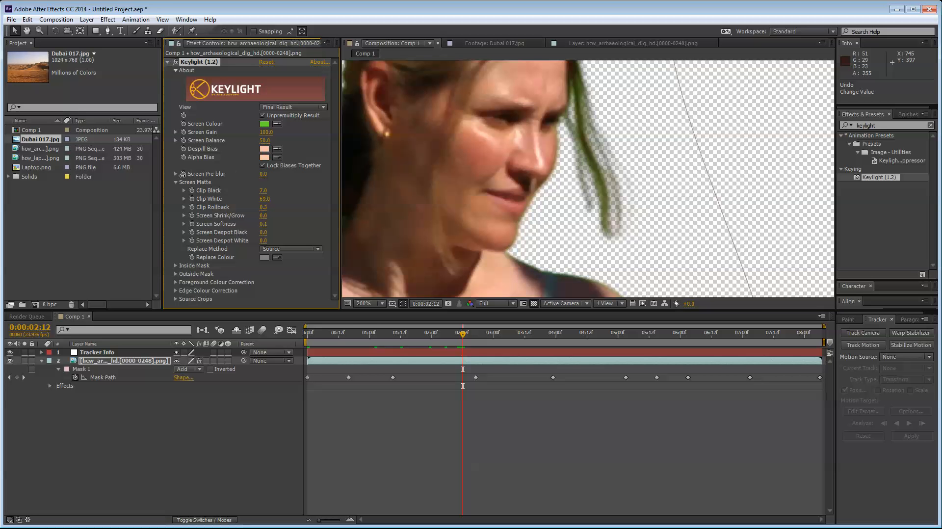
{"action": "left_click_drag", "start_coordinate": [183, 175], "coordinate": [209, 192]}
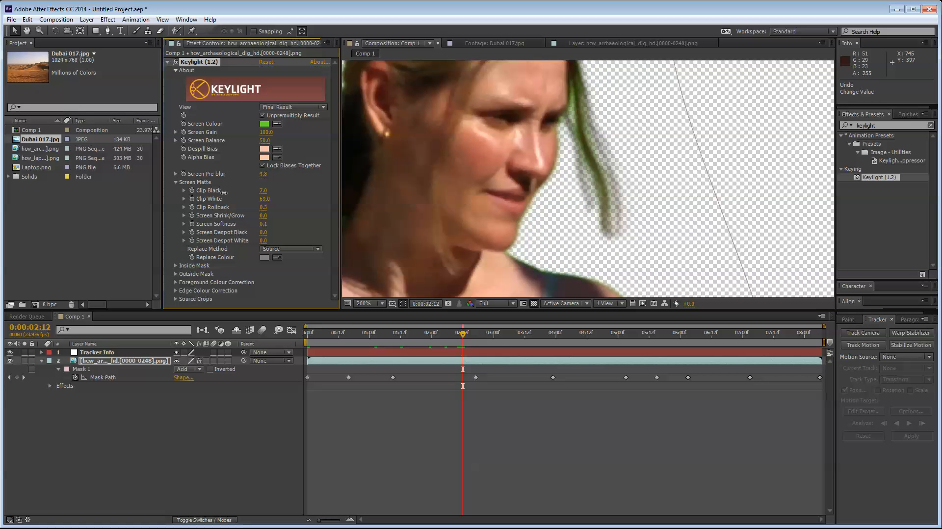
{"action": "left_click", "coordinate": [261, 174]}
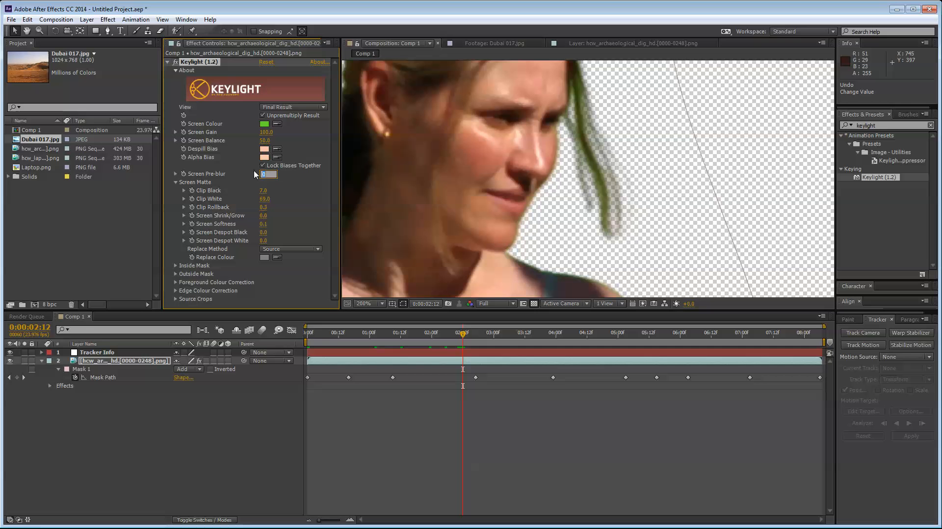
{"action": "type", "text": ".3"}
{"action": "left_click", "coordinate": [299, 207]}
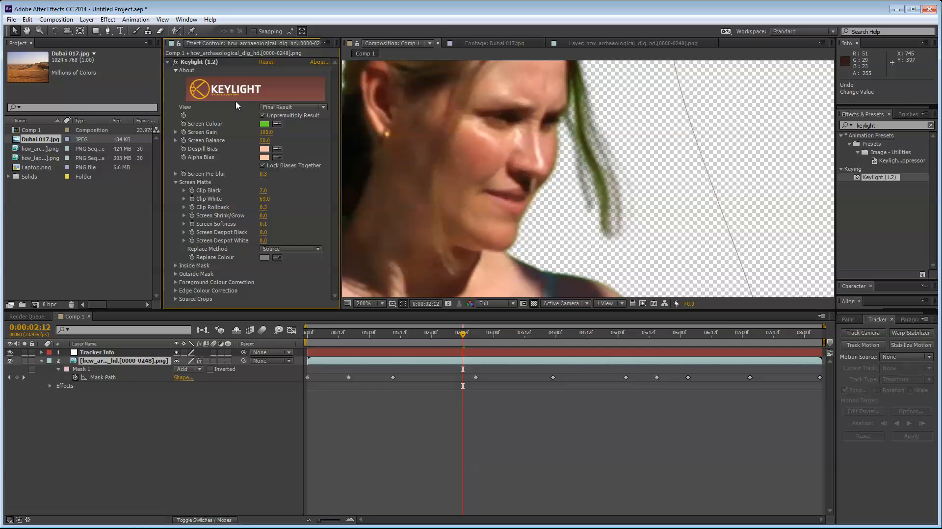
{"action": "left_click", "coordinate": [263, 116]}
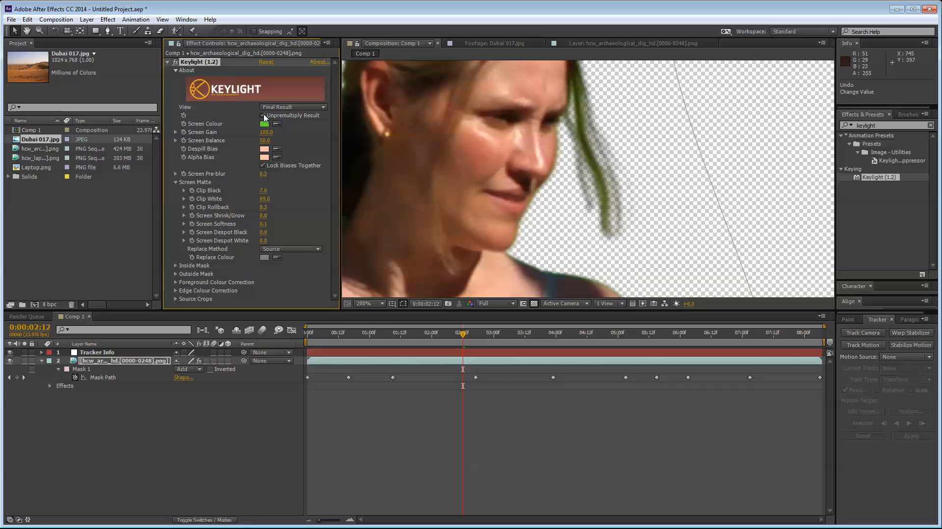
Turn Keylight's Unpremultiply Result back on and set Screen Shrink/Grow to -0.4.
{"action": "key", "text": "h"}
{"action": "left_click_drag", "start_coordinate": [487, 244], "coordinate": [462, 143]}
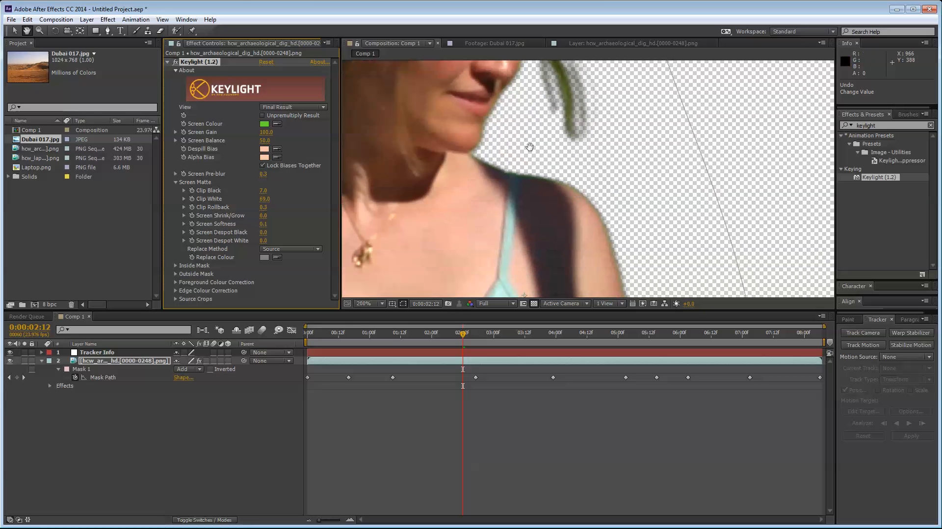
{"action": "key", "text": "v"}
{"action": "left_click", "coordinate": [263, 115]}
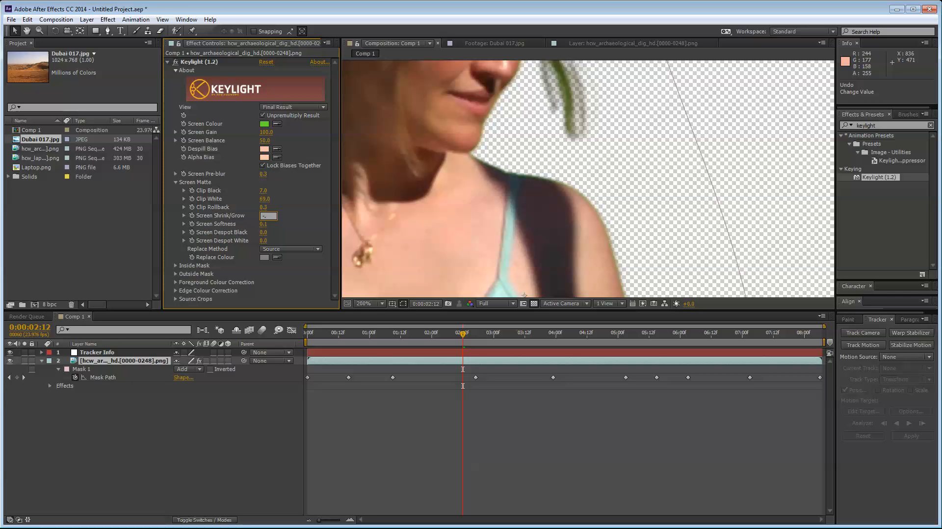
{"action": "key", "text": "Return"}
{"action": "scroll", "coordinate": [593, 126], "scroll_direction": "down", "scroll_amount": 1}
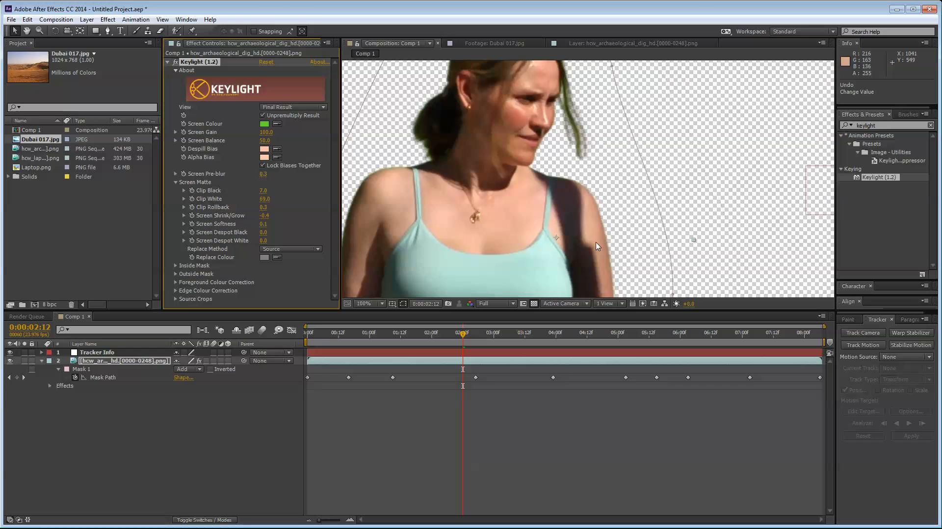
{"action": "left_click_drag", "start_coordinate": [597, 259], "coordinate": [571, 192]}
{"action": "left_click_drag", "start_coordinate": [478, 124], "coordinate": [554, 225]}
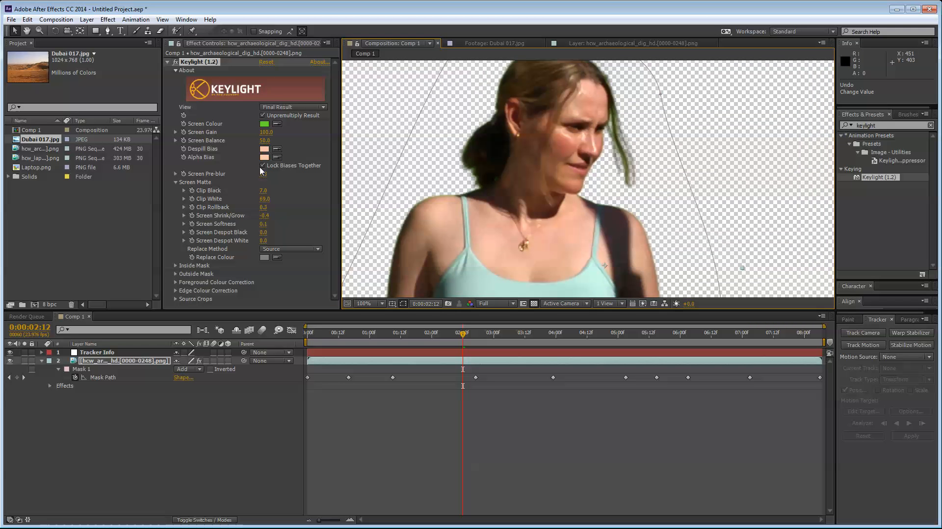
Collapse the Keylight settings, deselect the layer and examine the green fringe on the loose hair strand.
{"action": "left_click", "coordinate": [167, 62]}
{"action": "left_click", "coordinate": [185, 388]}
{"action": "left_click", "coordinate": [263, 206]}
{"action": "left_click_drag", "start_coordinate": [584, 212], "coordinate": [561, 253]}
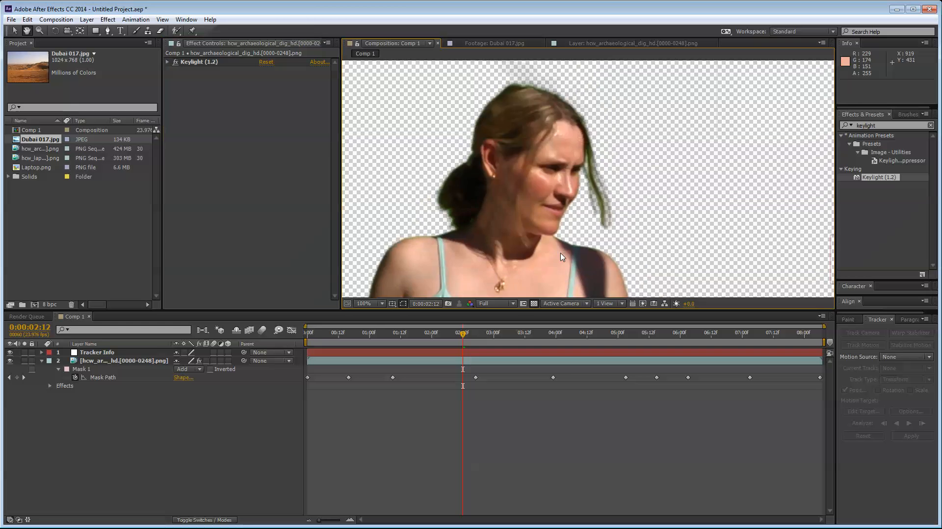
{"action": "scroll", "coordinate": [566, 228], "scroll_direction": "up", "scroll_amount": 2}
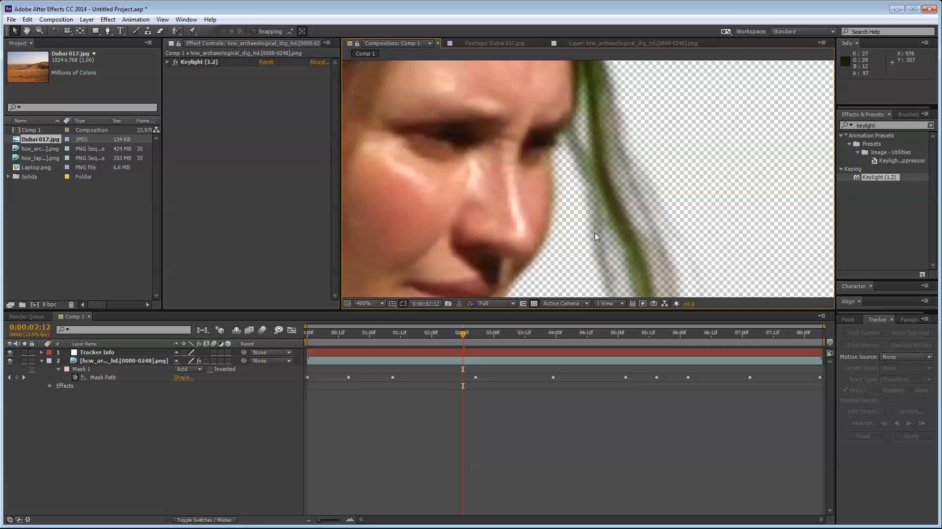
{"action": "scroll", "coordinate": [594, 237], "scroll_direction": "down", "scroll_amount": 2}
{"action": "left_click_drag", "start_coordinate": [561, 267], "coordinate": [582, 239]}
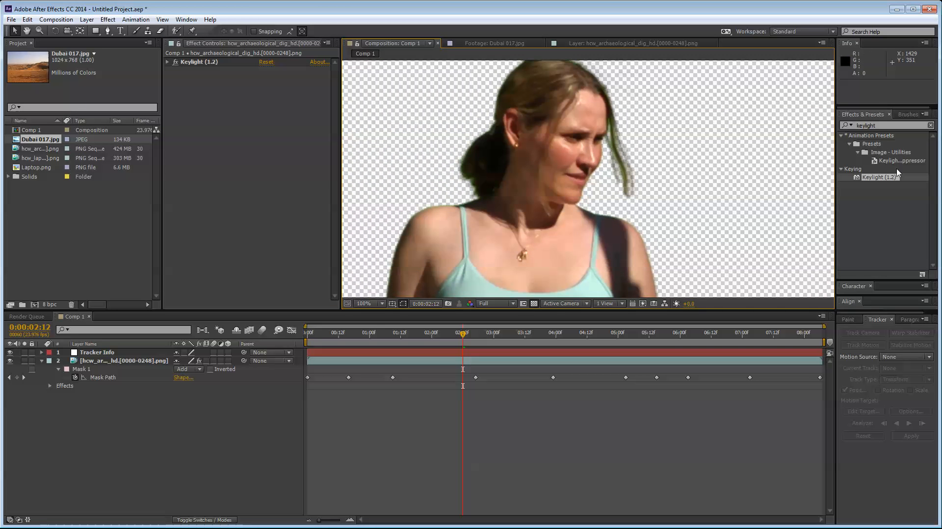
Find the Hue/Saturation effect with "satur", apply it to the woman's layer and set Channel Control to Greens.
{"action": "double_click", "coordinate": [882, 122]}
{"action": "type", "text": "satur"}
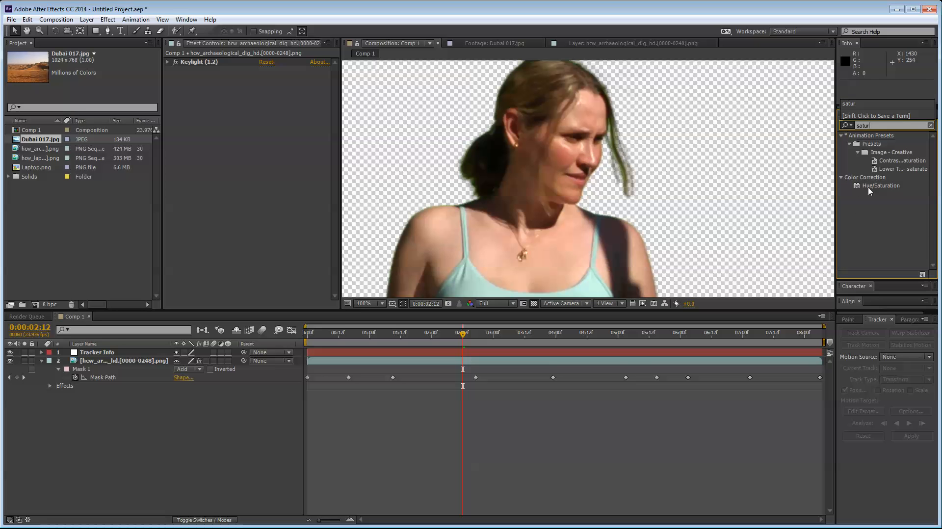
{"action": "left_click_drag", "start_coordinate": [868, 189], "coordinate": [126, 357]}
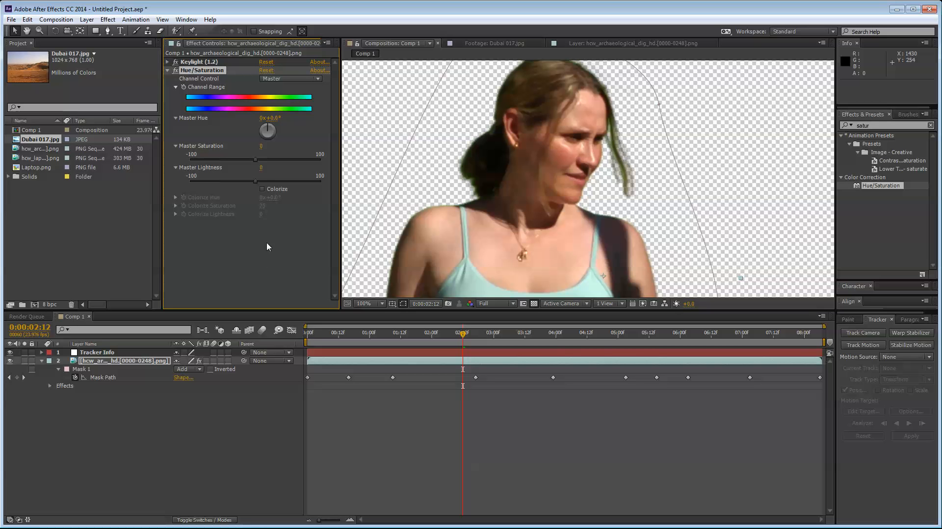
{"action": "left_click", "coordinate": [273, 79]}
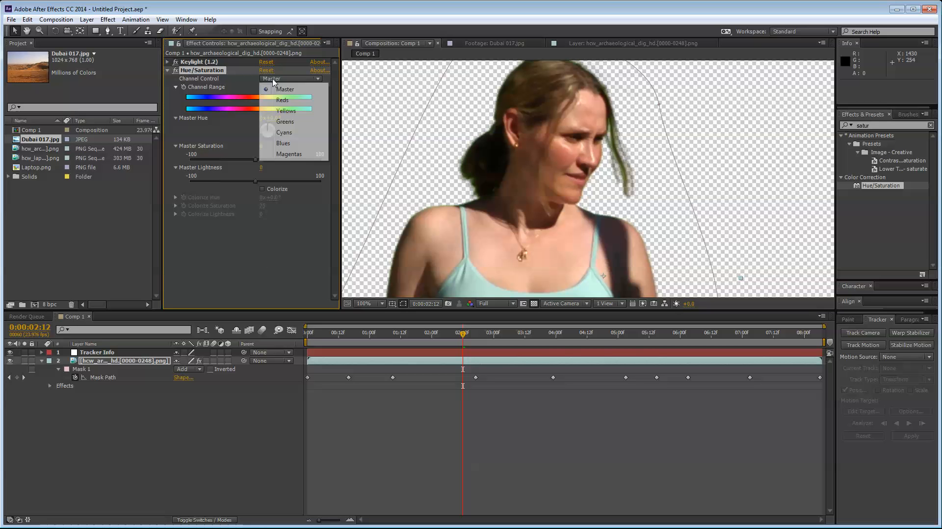
{"action": "left_click", "coordinate": [285, 122]}
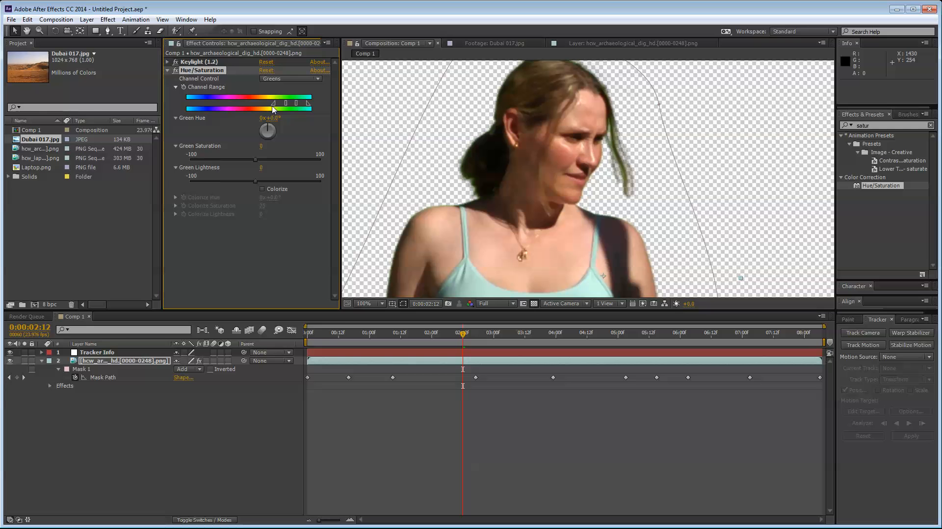
{"action": "left_click_drag", "start_coordinate": [273, 105], "coordinate": [313, 105]}
{"action": "left_click_drag", "start_coordinate": [187, 105], "coordinate": [207, 105]}
{"action": "key", "text": "ctrl+z"}
{"action": "key", "text": "ctrl+z"}
{"action": "key", "text": "ctrl+z"}
Widen the Greens channel range and set Green Saturation to -100 to desaturate the green hair edges.
{"action": "left_click_drag", "start_coordinate": [285, 104], "coordinate": [318, 105]}
{"action": "left_click_drag", "start_coordinate": [257, 160], "coordinate": [206, 162]}
{"action": "scroll", "coordinate": [683, 174], "scroll_direction": "up", "scroll_amount": 1}
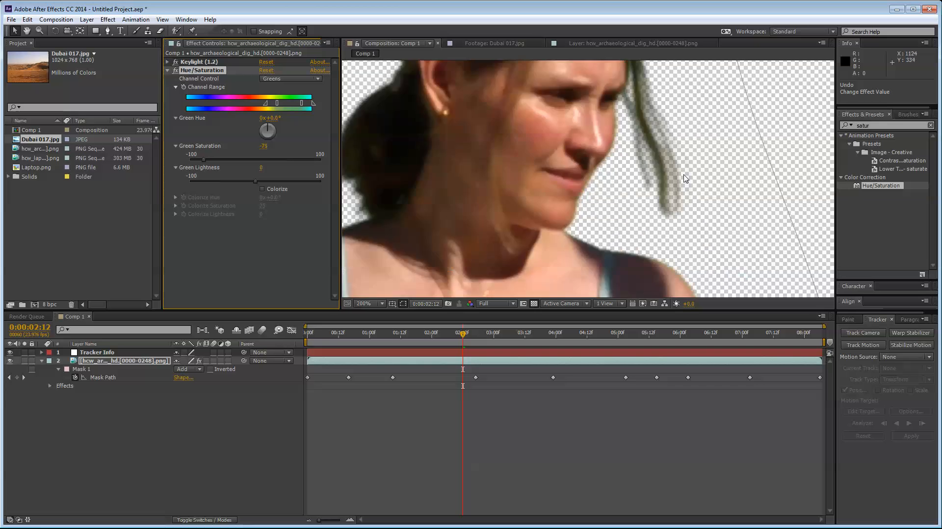
{"action": "scroll", "coordinate": [683, 174], "scroll_direction": "up", "scroll_amount": 1}
{"action": "left_click_drag", "start_coordinate": [675, 177], "coordinate": [551, 225]}
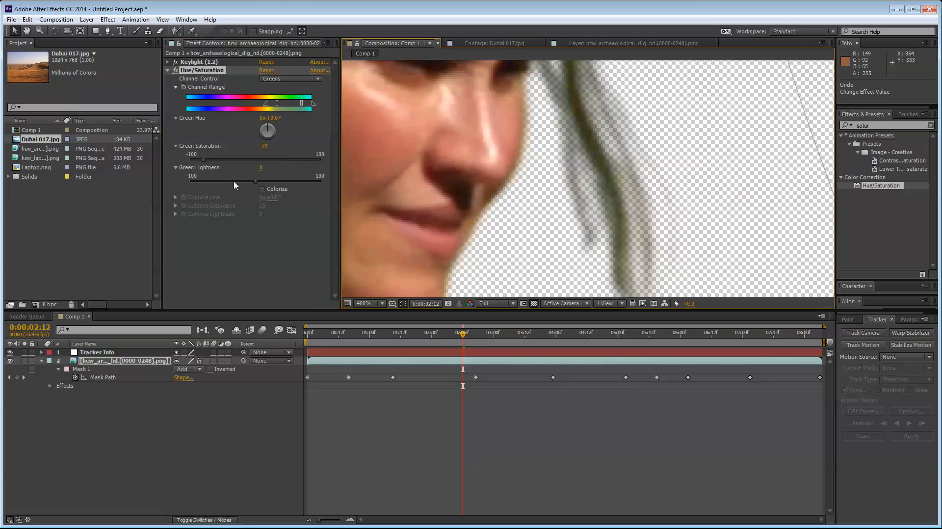
{"action": "left_click_drag", "start_coordinate": [203, 160], "coordinate": [188, 160]}
{"action": "scroll", "coordinate": [561, 196], "scroll_direction": "down", "scroll_amount": 1}
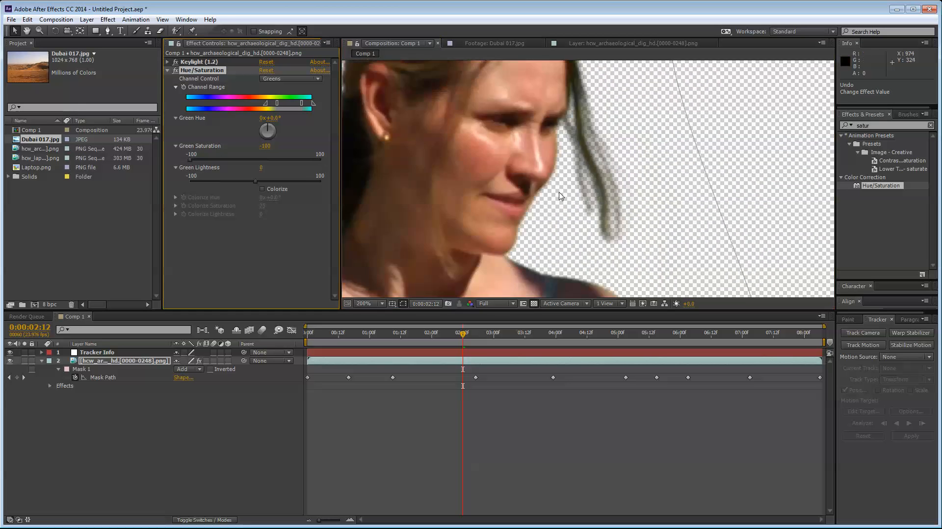
{"action": "scroll", "coordinate": [561, 196], "scroll_direction": "down", "scroll_amount": 1}
{"action": "left_click_drag", "start_coordinate": [553, 231], "coordinate": [577, 121]}
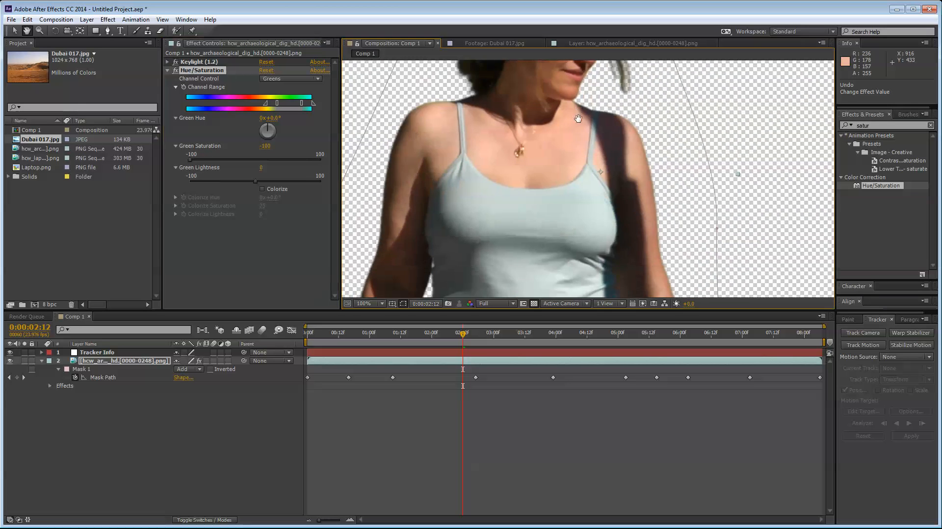
Narrow the Greens channel range on its cyan side so the desaturation spares the turquoise top.
{"action": "left_click", "coordinate": [311, 106]}
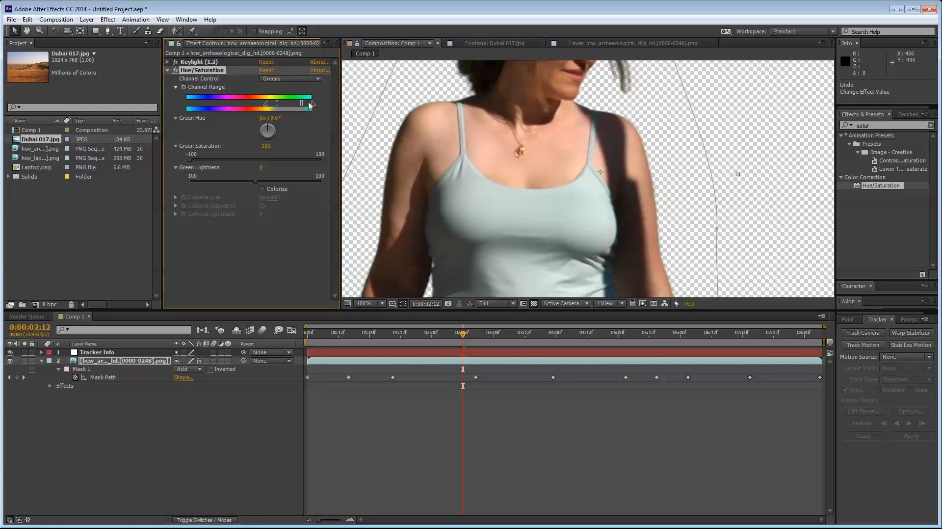
{"action": "left_click_drag", "start_coordinate": [300, 104], "coordinate": [284, 106]}
{"action": "left_click_drag", "start_coordinate": [274, 106], "coordinate": [288, 107]}
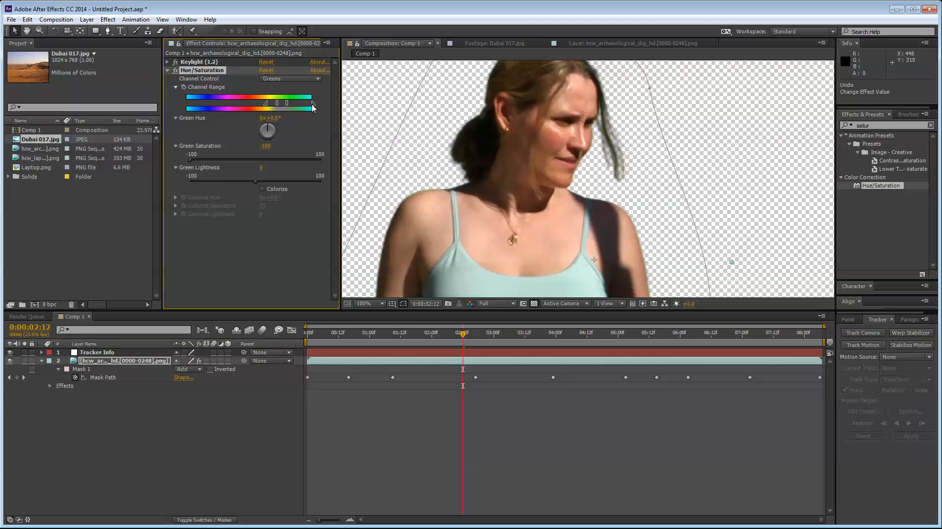
Examine the colour-corrected top, arms and hair edges on the keyed woman.
{"action": "left_click_drag", "start_coordinate": [517, 193], "coordinate": [500, 97]}
{"action": "scroll", "coordinate": [500, 98], "scroll_direction": "down", "scroll_amount": 1}
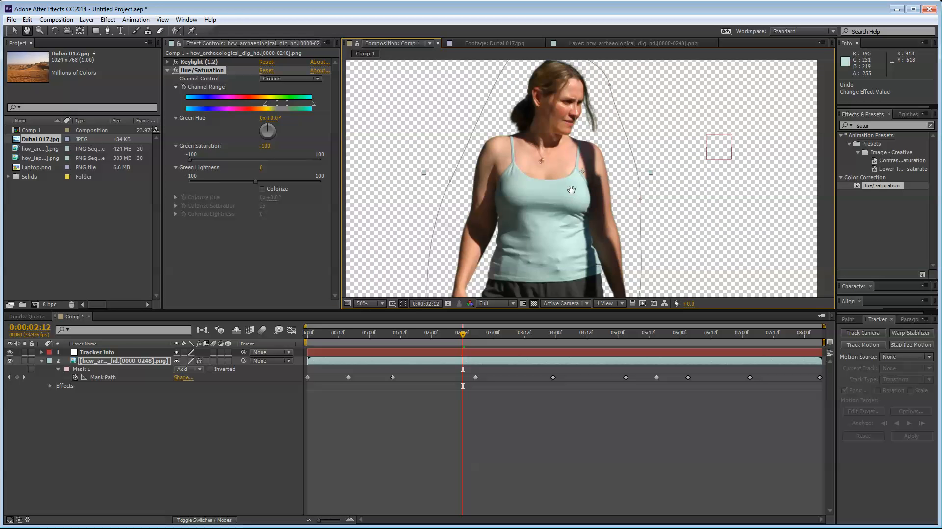
{"action": "left_click_drag", "start_coordinate": [571, 190], "coordinate": [567, 245]}
{"action": "scroll", "coordinate": [544, 196], "scroll_direction": "up", "scroll_amount": 2}
{"action": "left_click_drag", "start_coordinate": [529, 156], "coordinate": [734, 191]}
{"action": "scroll", "coordinate": [618, 202], "scroll_direction": "down", "scroll_amount": 1}
{"action": "left_click_drag", "start_coordinate": [618, 202], "coordinate": [590, 212]}
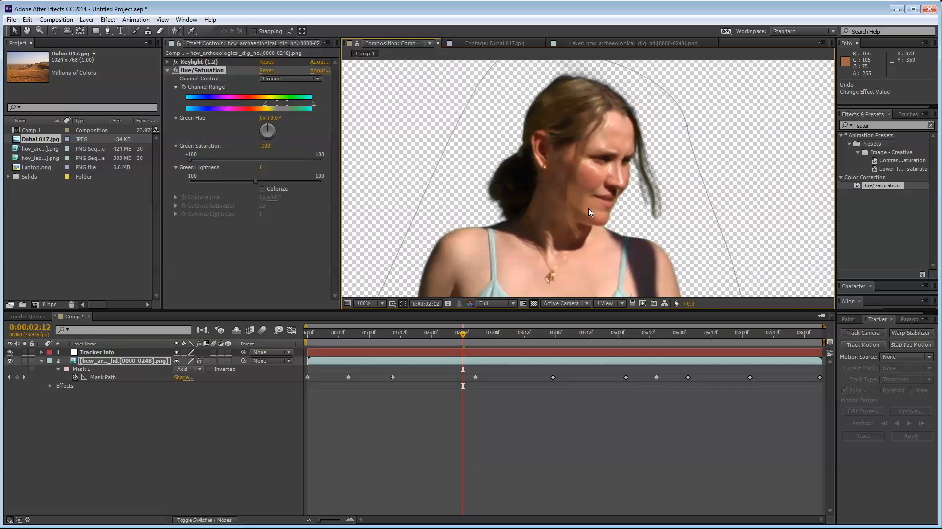
Collapse the woman's layer, add Dubai 017.jpg to the composition beneath it and reveal the photo's Scale property.
{"action": "left_click", "coordinate": [165, 72]}
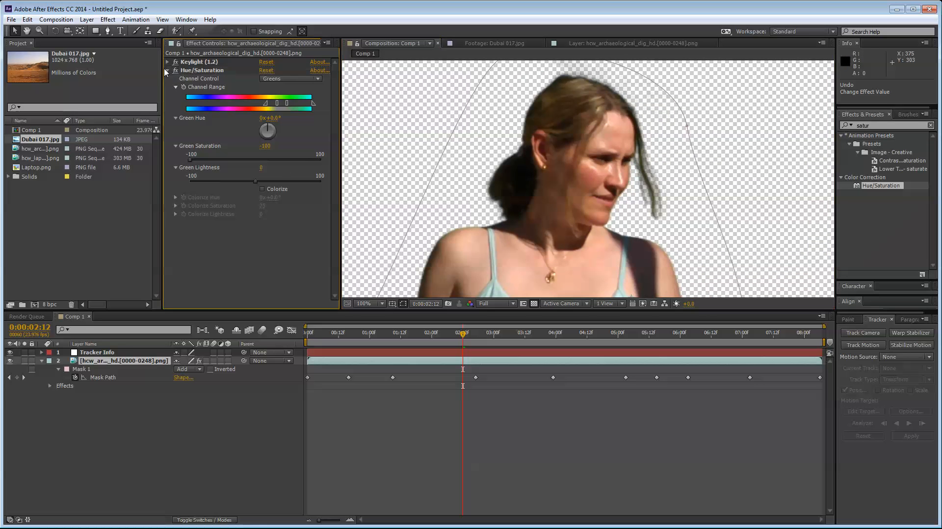
{"action": "left_click", "coordinate": [170, 404]}
{"action": "left_click", "coordinate": [41, 360]}
{"action": "scroll", "coordinate": [532, 228], "scroll_direction": "down", "scroll_amount": 1}
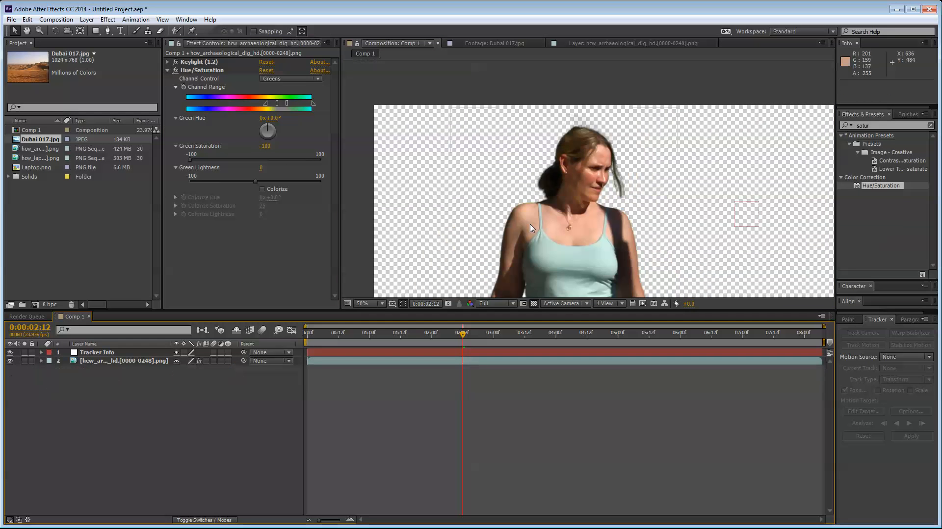
{"action": "scroll", "coordinate": [530, 227], "scroll_direction": "down", "scroll_amount": 3}
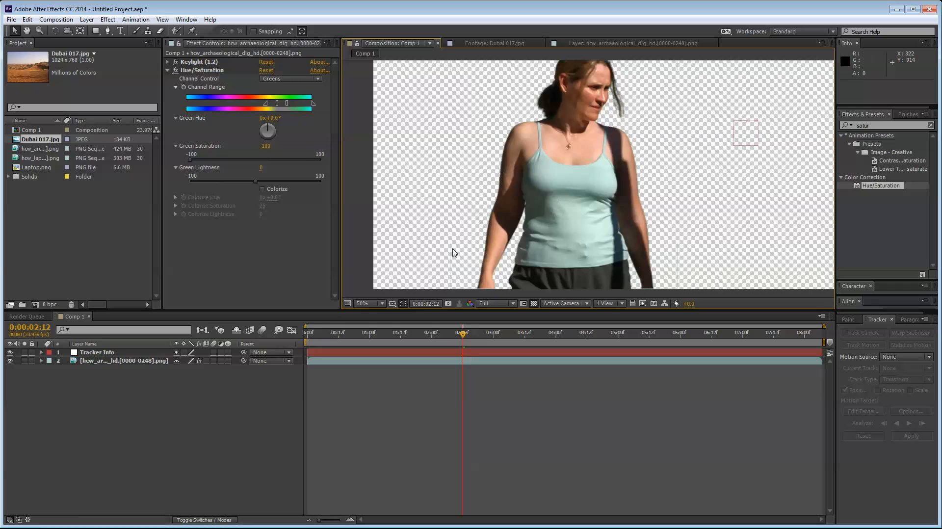
{"action": "scroll", "coordinate": [462, 182], "scroll_direction": "down", "scroll_amount": 1}
{"action": "left_click", "coordinate": [87, 413]}
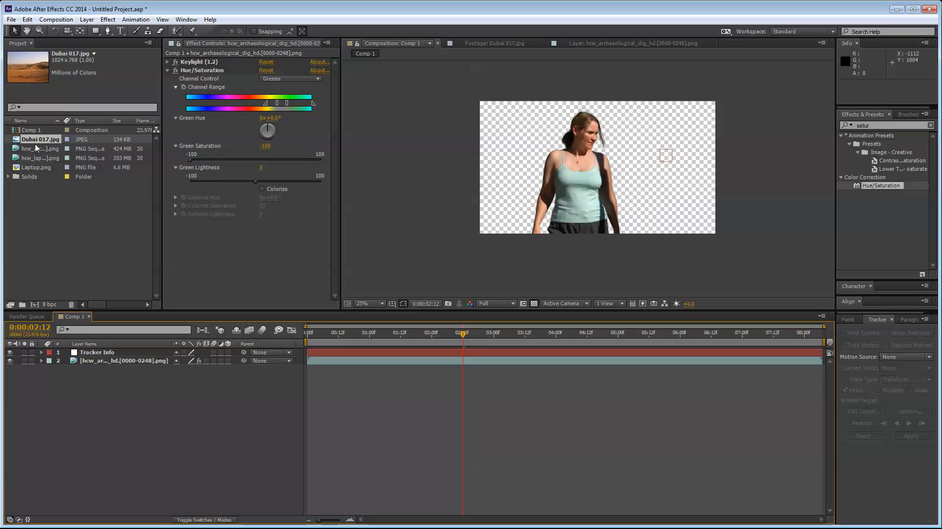
{"action": "left_click", "coordinate": [37, 157]}
{"action": "left_click_drag", "start_coordinate": [39, 139], "coordinate": [129, 409]}
{"action": "left_click", "coordinate": [129, 406]}
{"action": "left_click", "coordinate": [135, 373]}
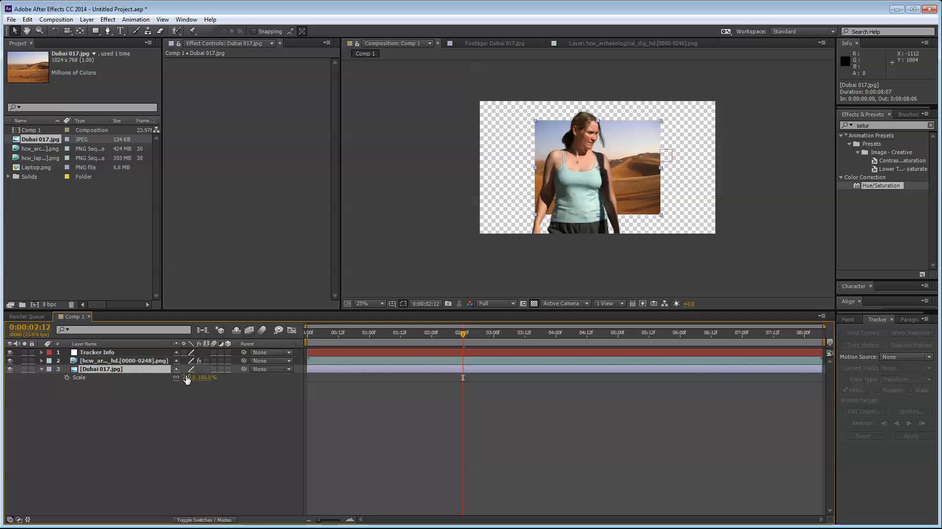
Scale the Dubai 017.jpg layer to 283% and reposition it to fill the frame behind the woman.
{"action": "left_click_drag", "start_coordinate": [186, 379], "coordinate": [279, 376]}
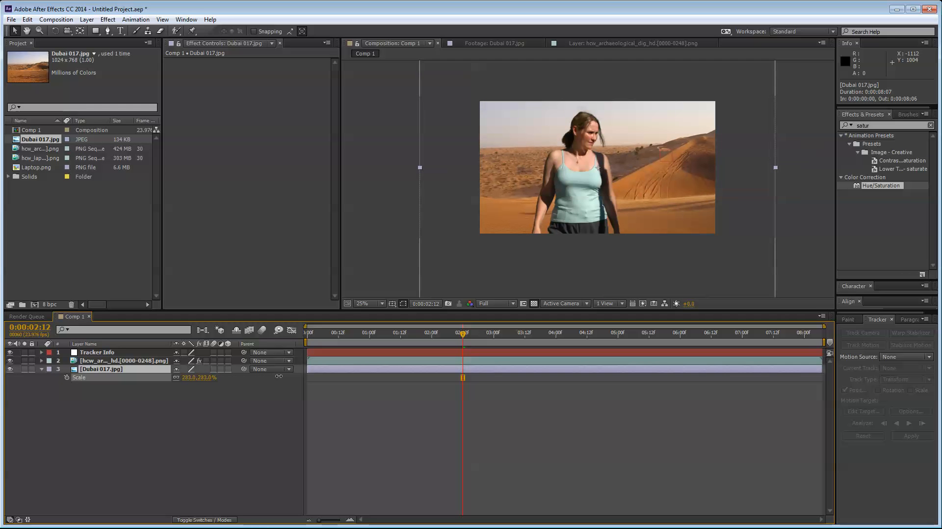
{"action": "left_click_drag", "start_coordinate": [677, 186], "coordinate": [690, 214]}
{"action": "left_click", "coordinate": [218, 411]}
{"action": "scroll", "coordinate": [633, 207], "scroll_direction": "up", "scroll_amount": 1}
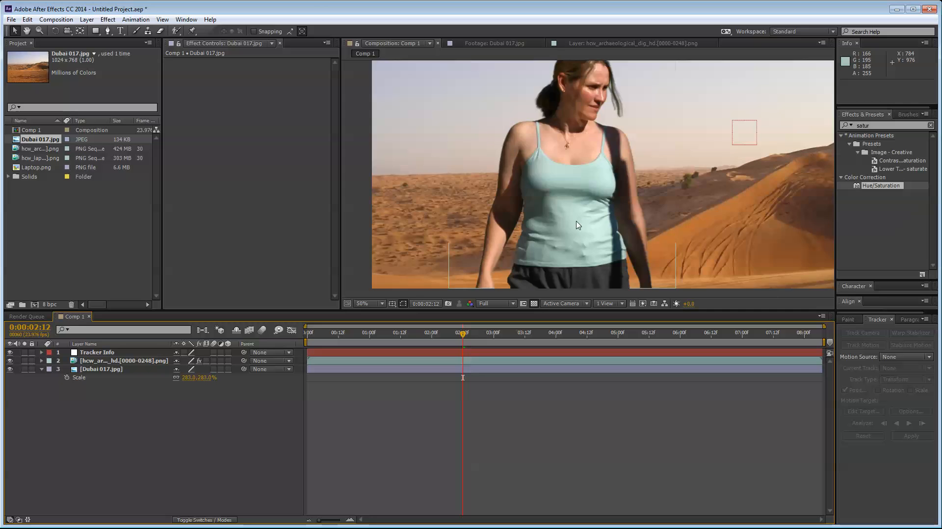
{"action": "key", "text": "space"}
{"action": "left_click_drag", "start_coordinate": [632, 207], "coordinate": [597, 222]}
{"action": "scroll", "coordinate": [589, 197], "scroll_direction": "down", "scroll_amount": 1}
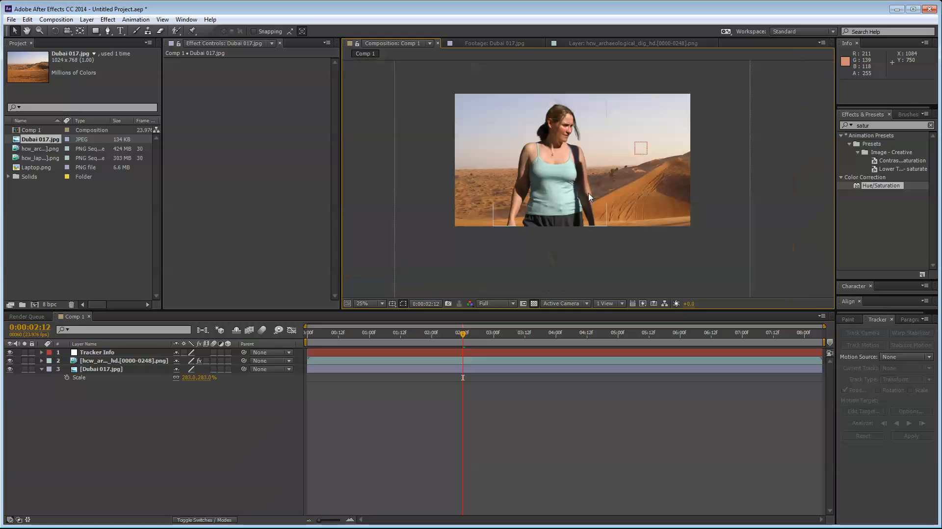
Parent the Dubai 017.jpg layer to Tracker Info and scrub to 0:00:07:06 to check the background's motion.
{"action": "left_click", "coordinate": [107, 354]}
{"action": "left_click", "coordinate": [115, 368]}
{"action": "left_click_drag", "start_coordinate": [245, 370], "coordinate": [91, 353]}
{"action": "left_click_drag", "start_coordinate": [377, 340], "coordinate": [757, 333]}
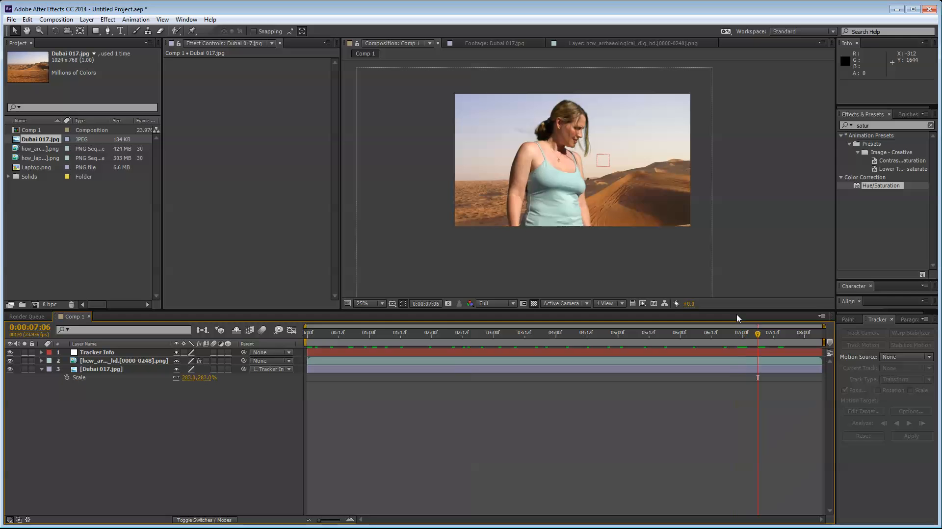
Inspect the faint streaks behind the woman's ponytail and reopen the Keylight settings on her layer.
{"action": "scroll", "coordinate": [626, 226], "scroll_direction": "up", "scroll_amount": 4}
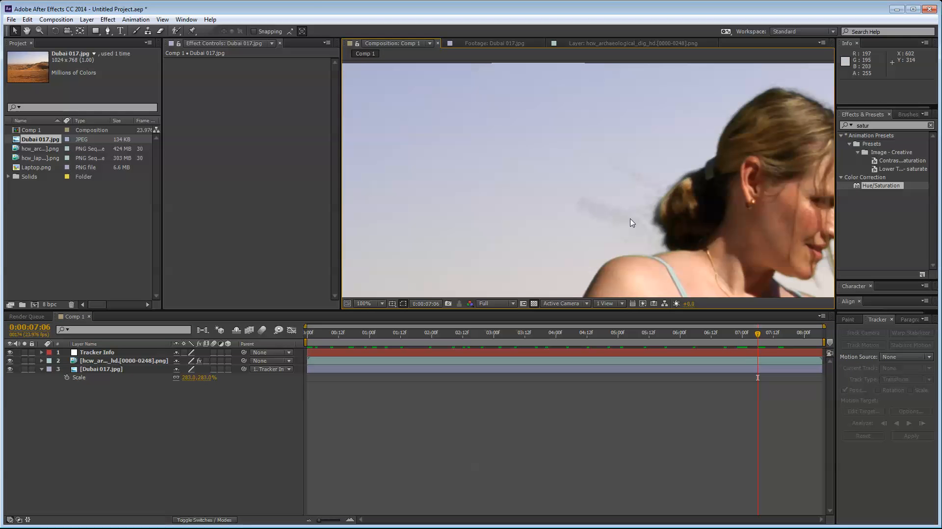
{"action": "left_click_drag", "start_coordinate": [632, 277], "coordinate": [597, 241]}
{"action": "left_click", "coordinate": [116, 362]}
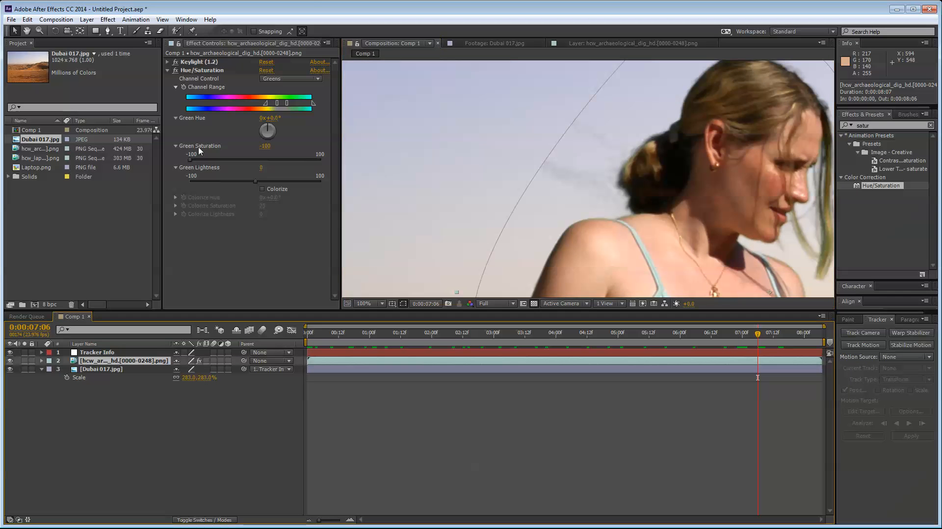
{"action": "left_click", "coordinate": [285, 79]}
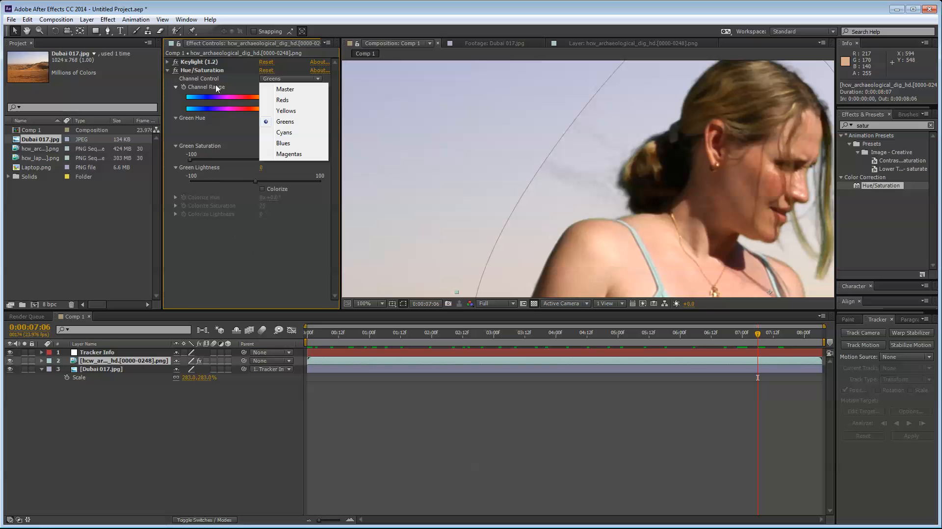
{"action": "left_click", "coordinate": [168, 62]}
{"action": "left_click", "coordinate": [167, 62]}
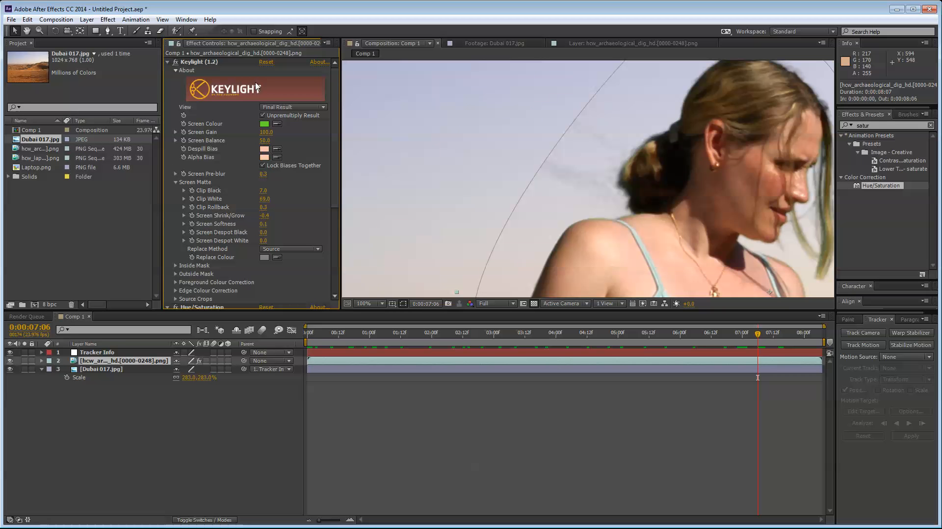
Switch Keylight to the Screen Matte view and raise Clip Black to 19 to clear the grey streaks.
{"action": "left_click", "coordinate": [289, 107]}
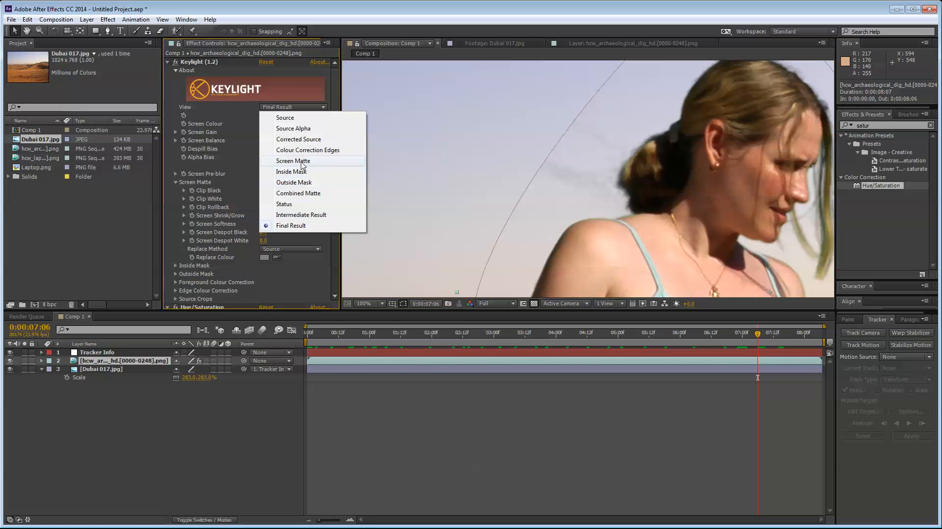
{"action": "left_click", "coordinate": [293, 160]}
{"action": "left_click_drag", "start_coordinate": [513, 111], "coordinate": [485, 143]}
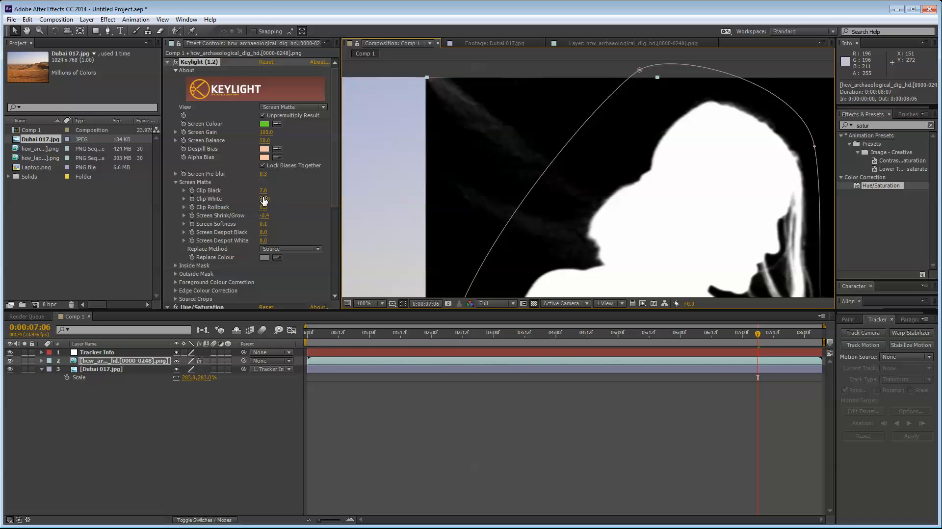
{"action": "left_click_drag", "start_coordinate": [262, 190], "coordinate": [268, 190]}
{"action": "left_click_drag", "start_coordinate": [696, 239], "coordinate": [662, 193]}
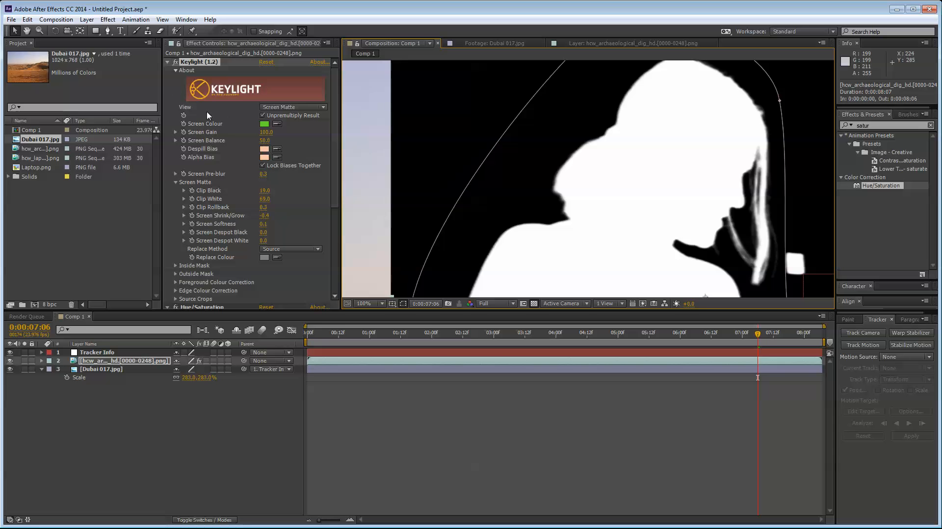
Return Keylight's View to Final Result and collapse the Keylight settings.
{"action": "left_click", "coordinate": [292, 107]}
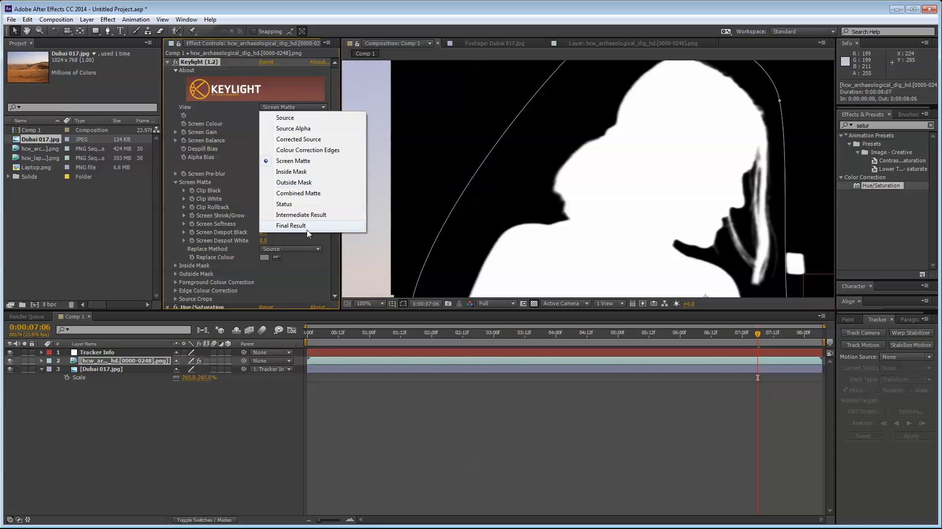
{"action": "left_click", "coordinate": [275, 226]}
{"action": "left_click", "coordinate": [167, 62]}
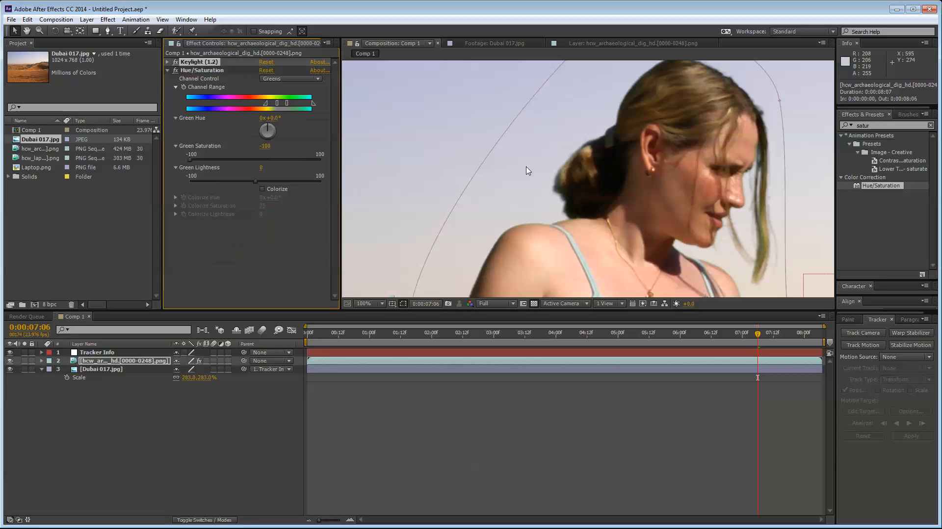
Extend the Greens channel range slightly toward cyan in the woman's Hue/Saturation effect and check her top's color.
{"action": "left_click", "coordinate": [258, 254]}
{"action": "left_click_drag", "start_coordinate": [778, 245], "coordinate": [671, 187]}
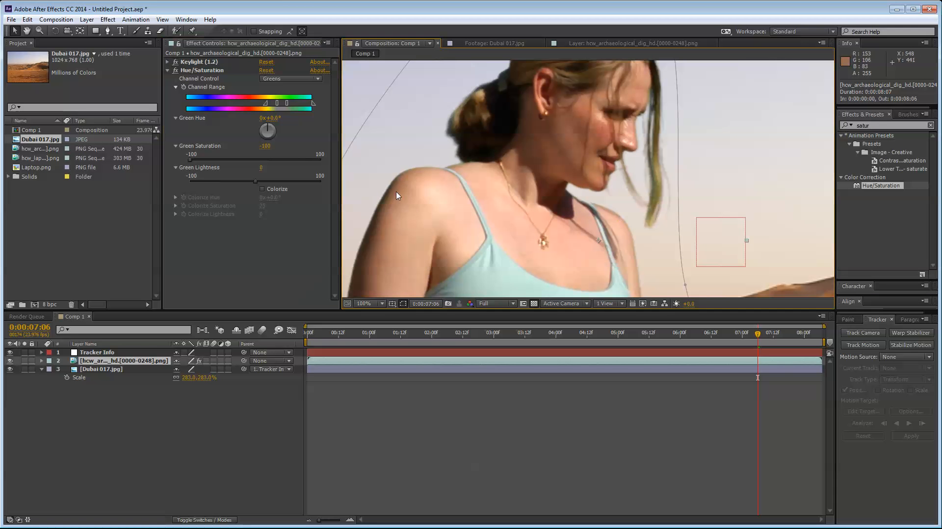
{"action": "left_click", "coordinate": [287, 108]}
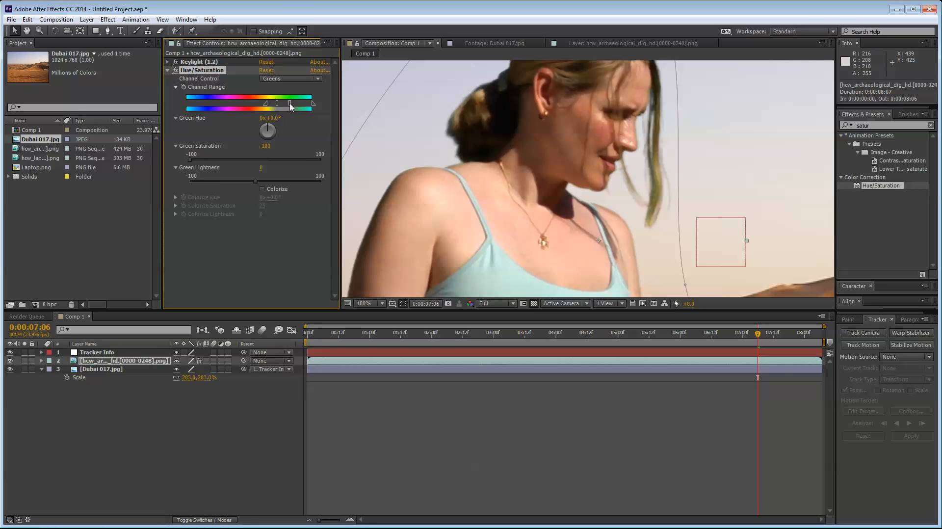
{"action": "mouse_move", "coordinate": [290, 106]}
{"action": "left_mouse_down"}
{"action": "mouse_move", "coordinate": [311, 106]}
{"action": "mouse_move", "coordinate": [289, 106]}
{"action": "left_mouse_up"}
{"action": "scroll", "coordinate": [559, 240], "scroll_direction": "down", "scroll_amount": 4}
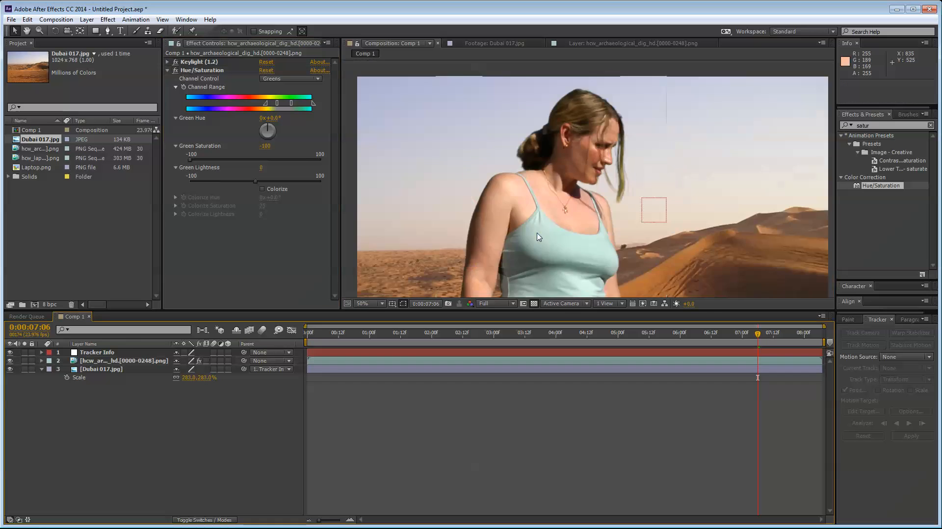
{"action": "scroll", "coordinate": [557, 241], "scroll_direction": "up", "scroll_amount": 2}
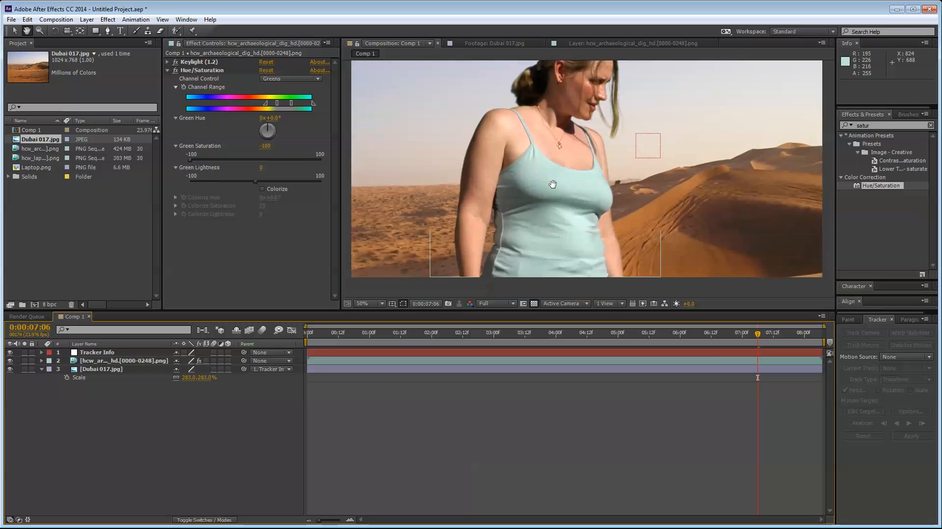
{"action": "scroll", "coordinate": [553, 202], "scroll_direction": "down", "scroll_amount": 2}
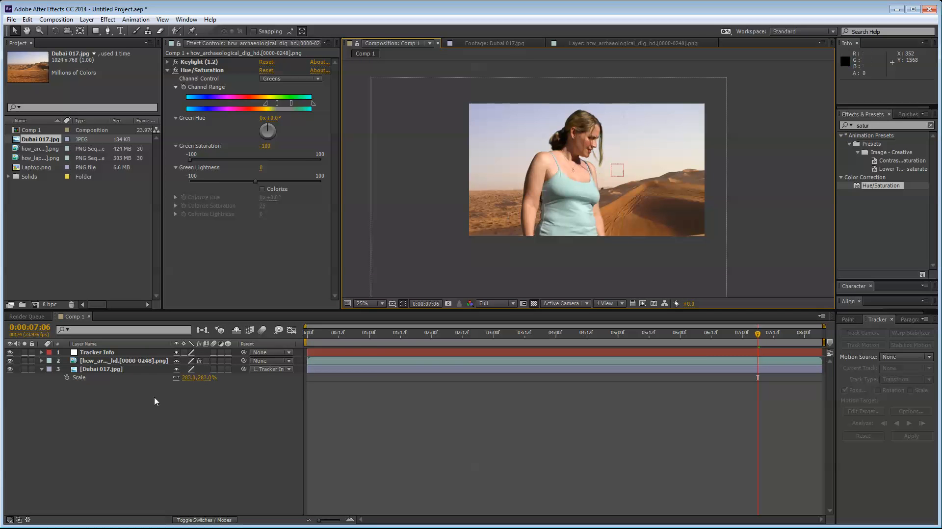
Move to 0:00:03:13 and turn Keylight off and back on to compare the woman with and without the key.
{"action": "left_click", "coordinate": [449, 337]}
{"action": "left_click_drag", "start_coordinate": [450, 338], "coordinate": [527, 326]}
{"action": "left_click", "coordinate": [175, 63]}
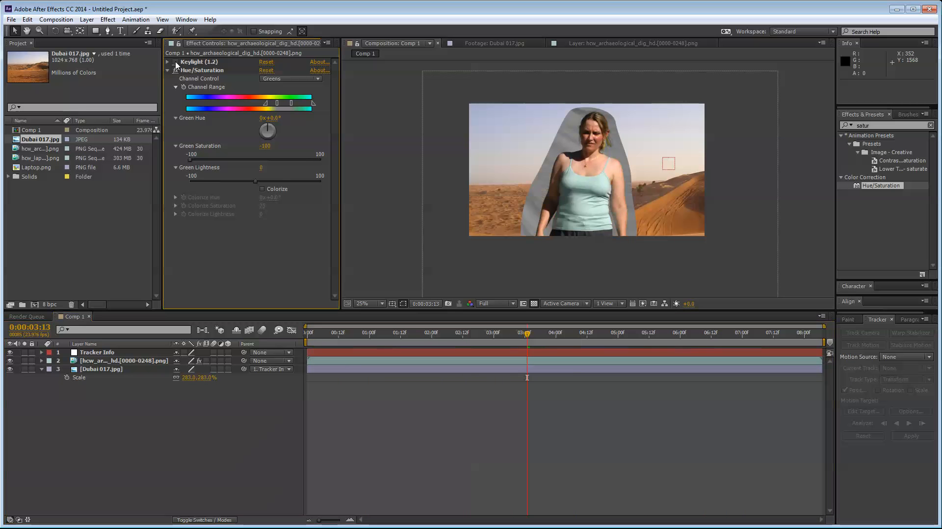
{"action": "left_click", "coordinate": [175, 62]}
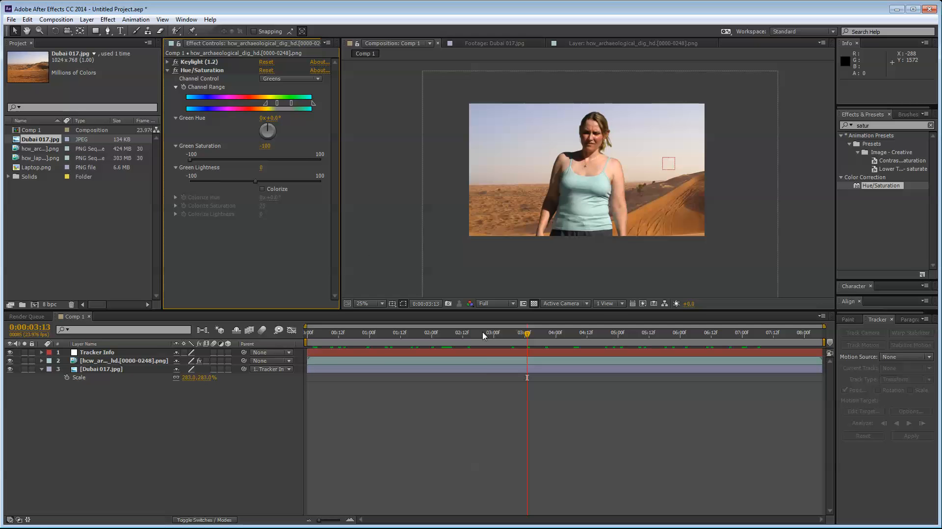
Move to 0:00:00:13 and render a preview of the composite to judge the background's motion.
{"action": "left_click_drag", "start_coordinate": [482, 333], "coordinate": [341, 385]}
{"action": "key", "text": "KP_0"}
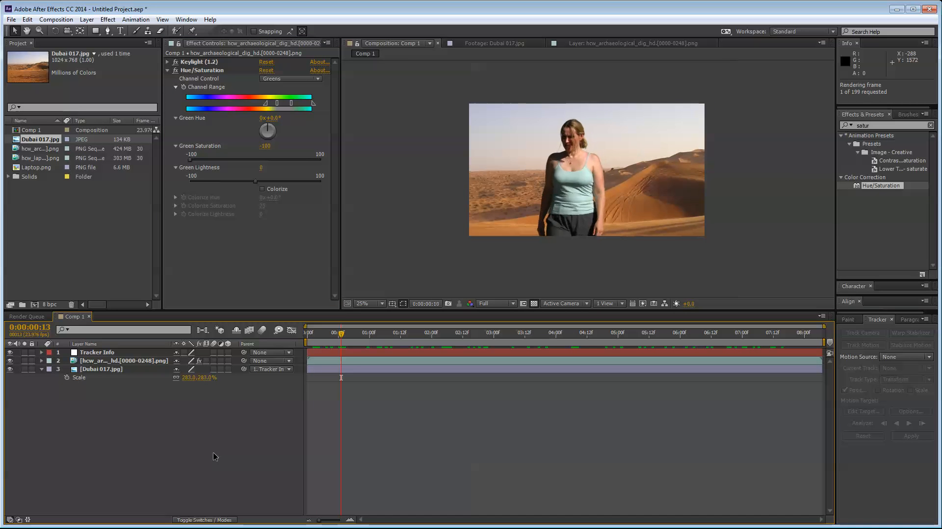
{"action": "key", "text": "space"}
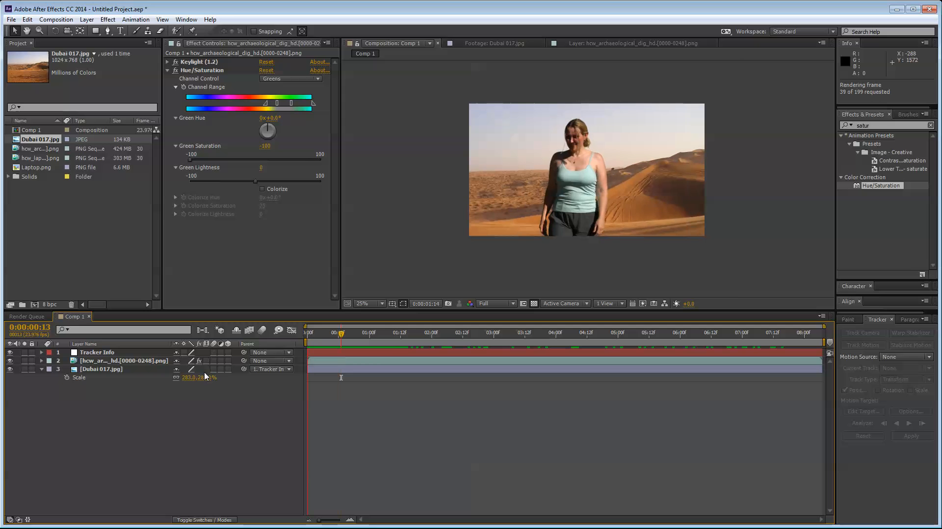
Stop the preview, enable motion blur for the Dubai 017.jpg layer and the composition, and scrub through the shot to check it.
{"action": "key", "text": "space"}
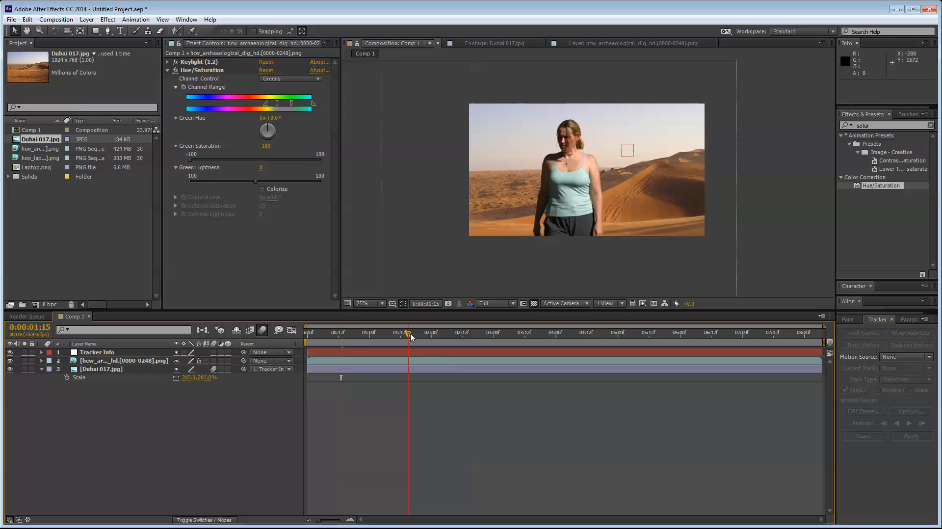
{"action": "left_click_drag", "start_coordinate": [411, 337], "coordinate": [802, 324]}
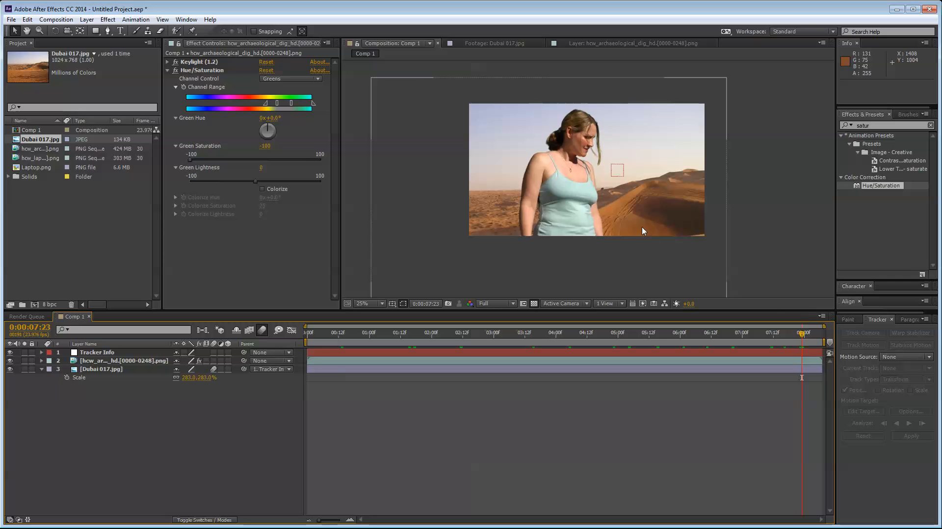
{"action": "left_click_drag", "start_coordinate": [666, 337], "coordinate": [317, 354]}
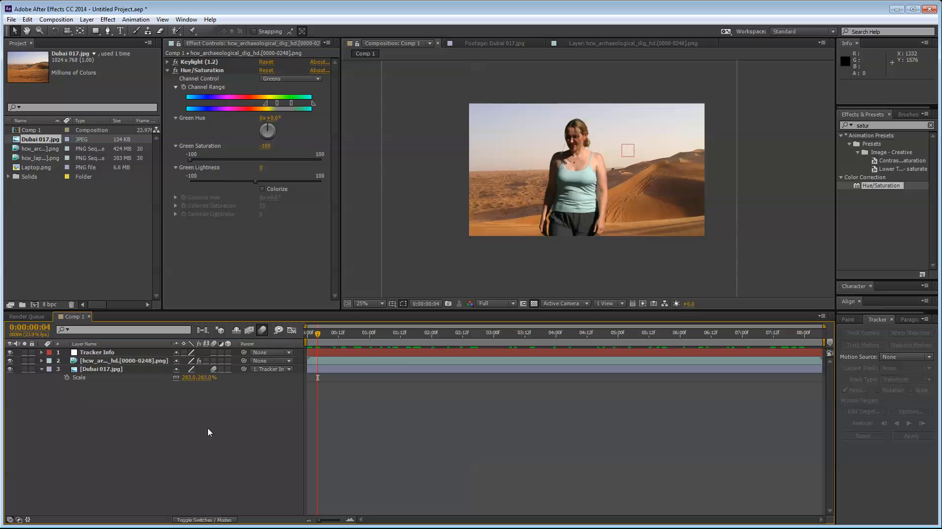
Apply Fast Blur to the Dubai 017.jpg layer with a Blurriness of 10.
{"action": "left_click", "coordinate": [101, 369]}
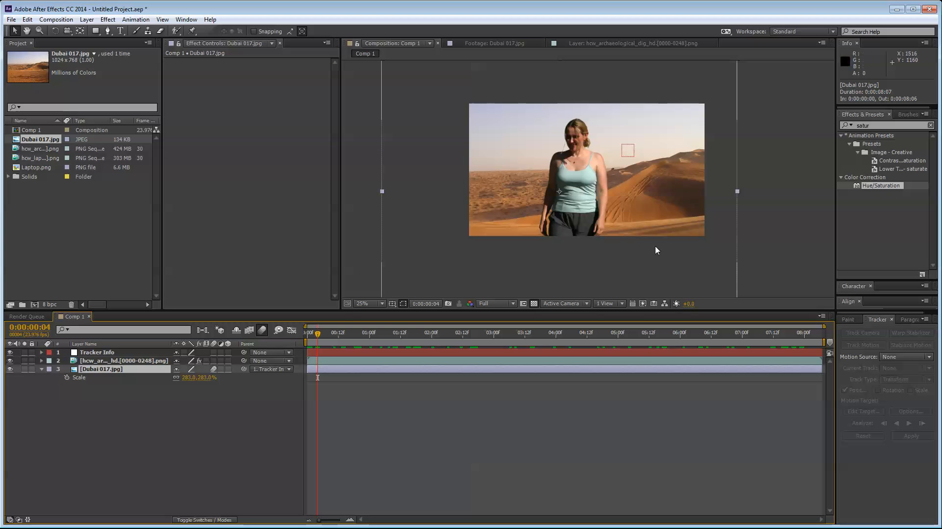
{"action": "left_click_drag", "start_coordinate": [875, 126], "coordinate": [683, 116]}
{"action": "type", "text": "fast"}
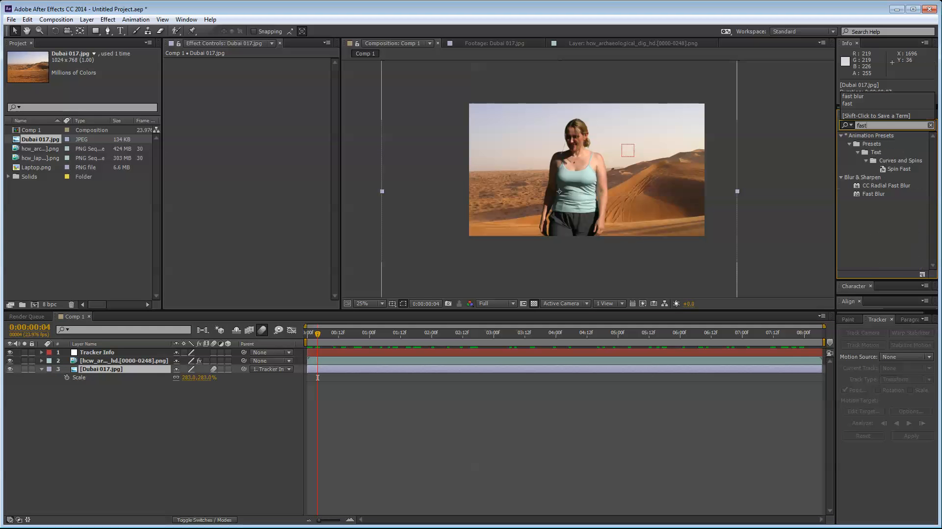
{"action": "double_click", "coordinate": [873, 193]}
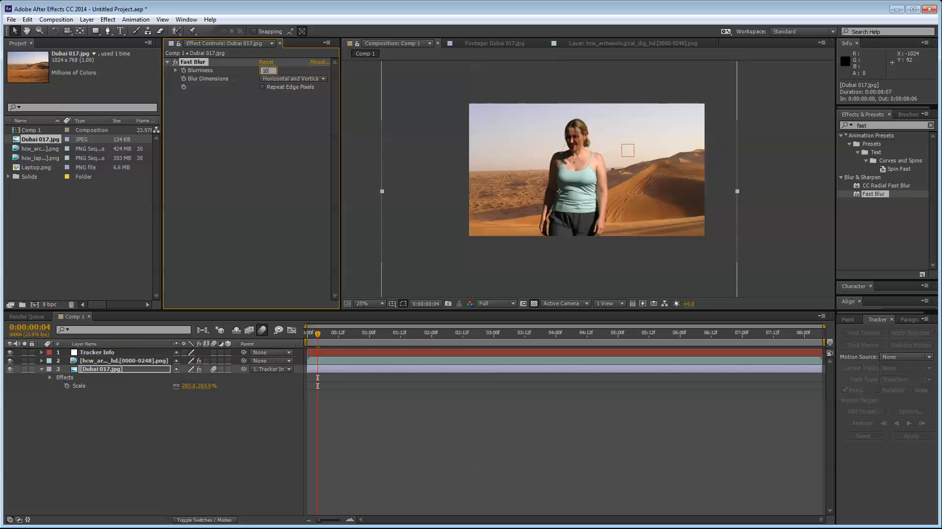
{"action": "type", "text": "10"}
{"action": "key", "text": "Return"}
Reduce the background's Fast Blur Blurriness to 5 and review the composition fitted in the viewer from the first frame.
{"action": "left_click", "coordinate": [265, 70]}
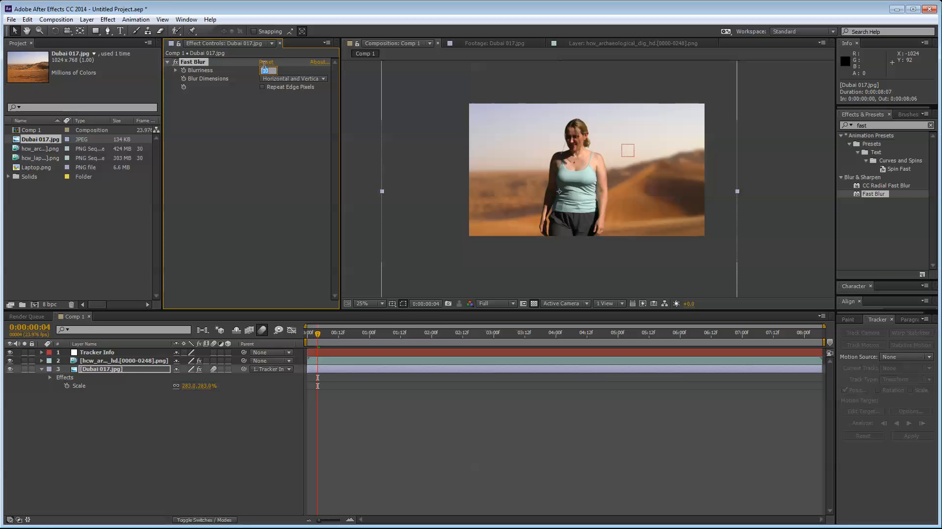
{"action": "type", "text": "5"}
{"action": "key", "text": "Return"}
{"action": "key", "text": "period"}
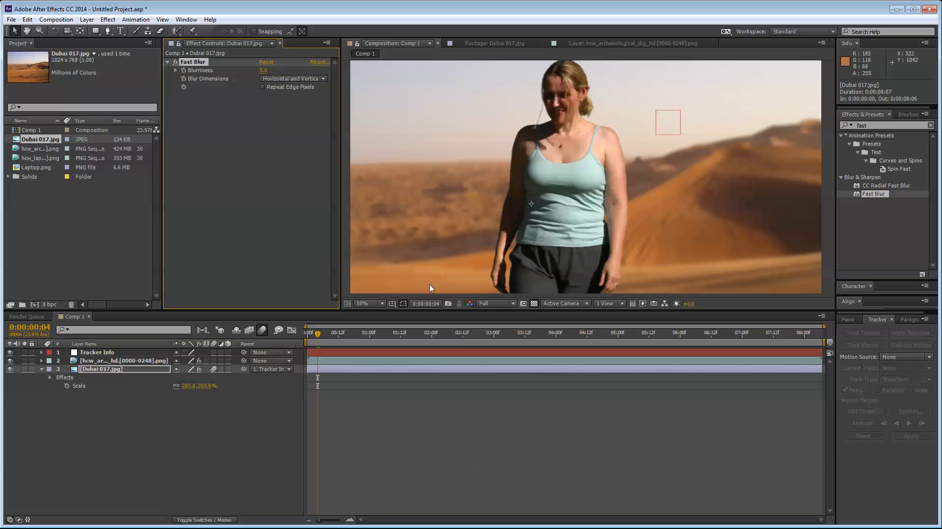
{"action": "left_click", "coordinate": [375, 304]}
{"action": "left_click", "coordinate": [388, 328]}
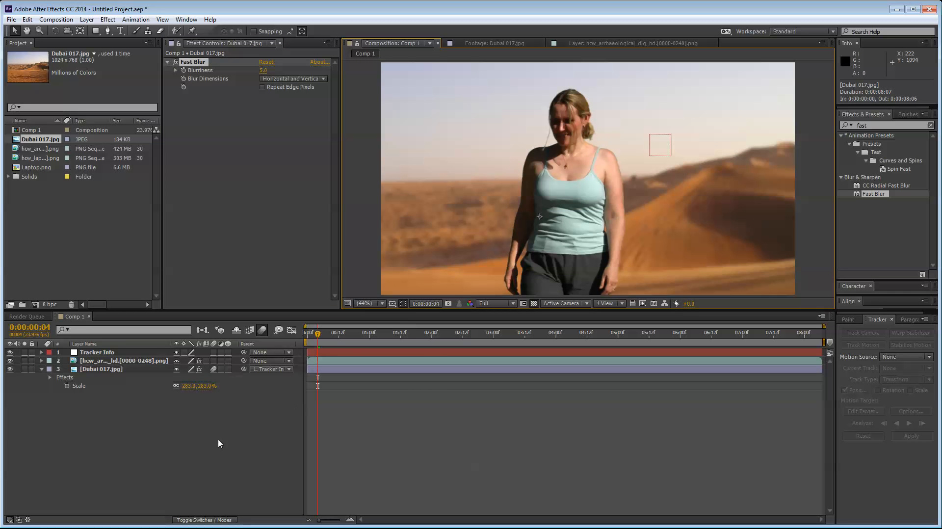
{"action": "left_click_drag", "start_coordinate": [349, 341], "coordinate": [305, 297]}
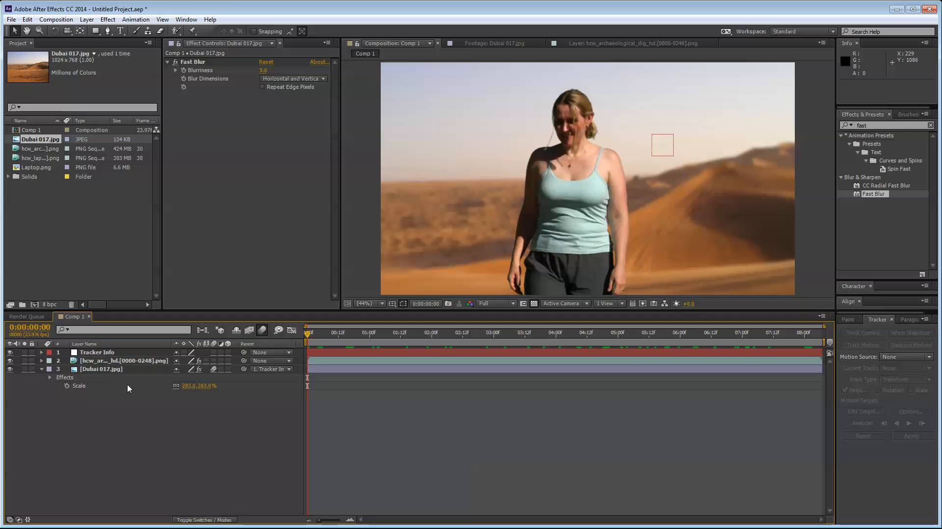
Apply CC Toner to the woman's layer below Hue/Saturation and collapse the Hue/Saturation settings.
{"action": "left_click", "coordinate": [112, 370]}
{"action": "left_click", "coordinate": [113, 361]}
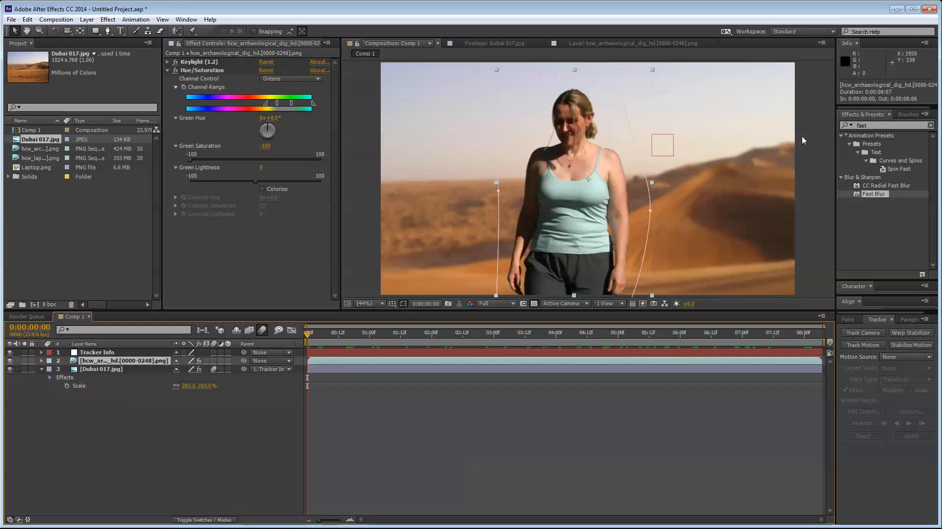
{"action": "left_click", "coordinate": [890, 124]}
{"action": "type", "text": "cc toner"}
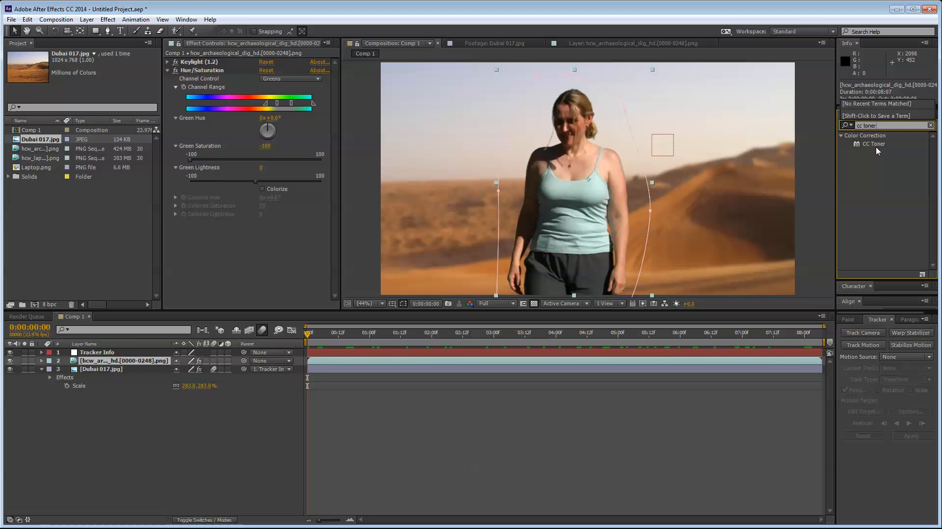
{"action": "left_click_drag", "start_coordinate": [872, 144], "coordinate": [244, 276]}
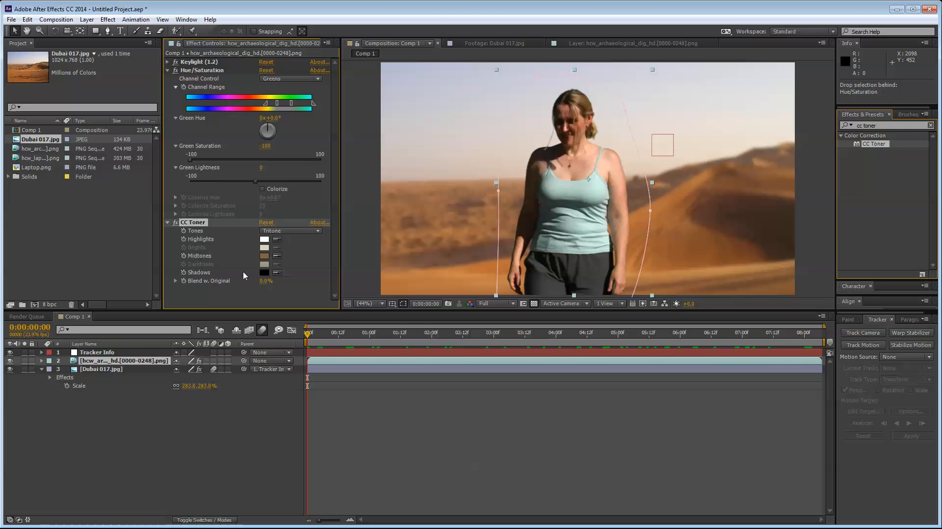
{"action": "left_click", "coordinate": [167, 70]}
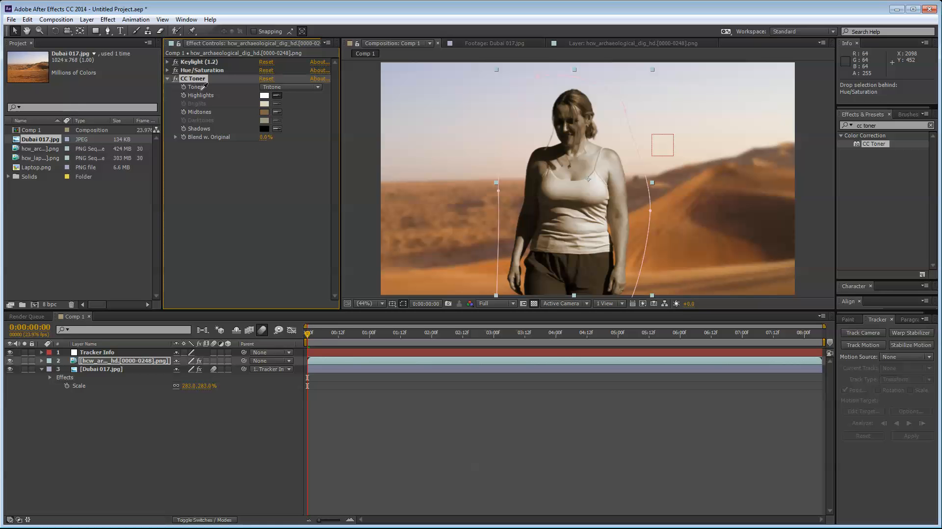
Sample CC Toner's Highlights from the pale sky, Midtones from the orange dune and Shadows from the dark dune slope.
{"action": "left_click", "coordinate": [277, 95]}
{"action": "left_click", "coordinate": [773, 141]}
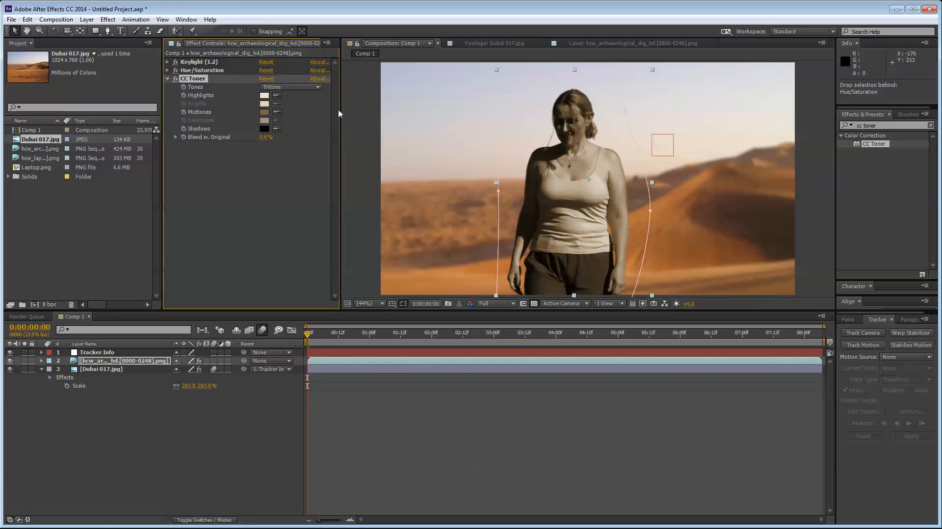
{"action": "left_click", "coordinate": [277, 112]}
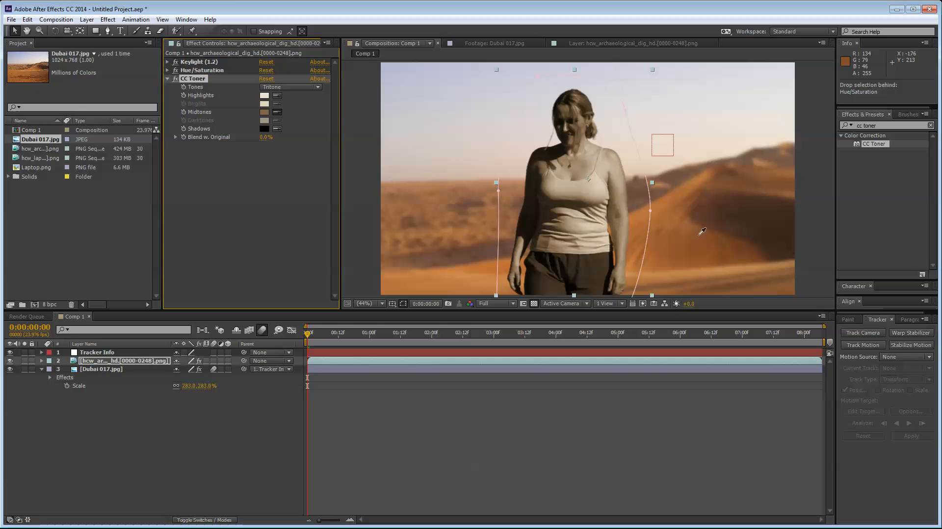
{"action": "left_click", "coordinate": [667, 205]}
{"action": "left_click", "coordinate": [279, 129]}
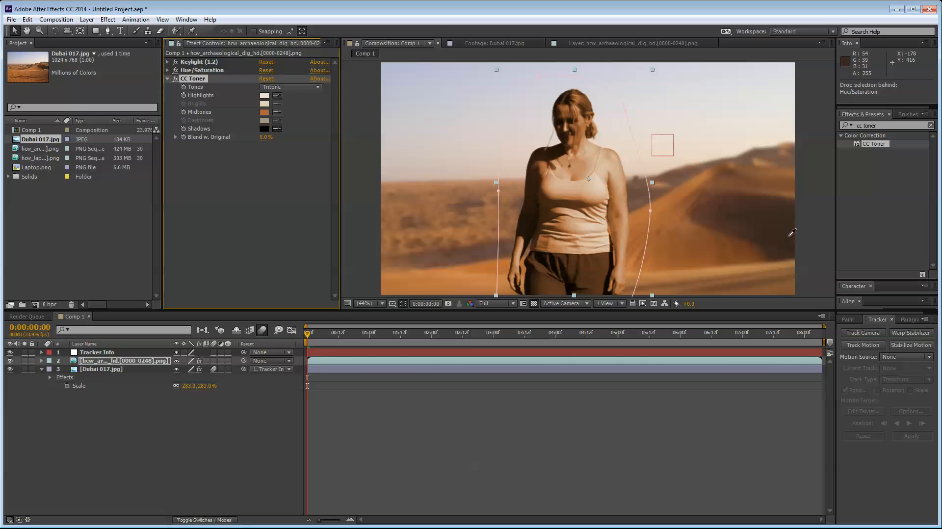
{"action": "left_click", "coordinate": [788, 236]}
{"action": "left_click", "coordinate": [317, 404]}
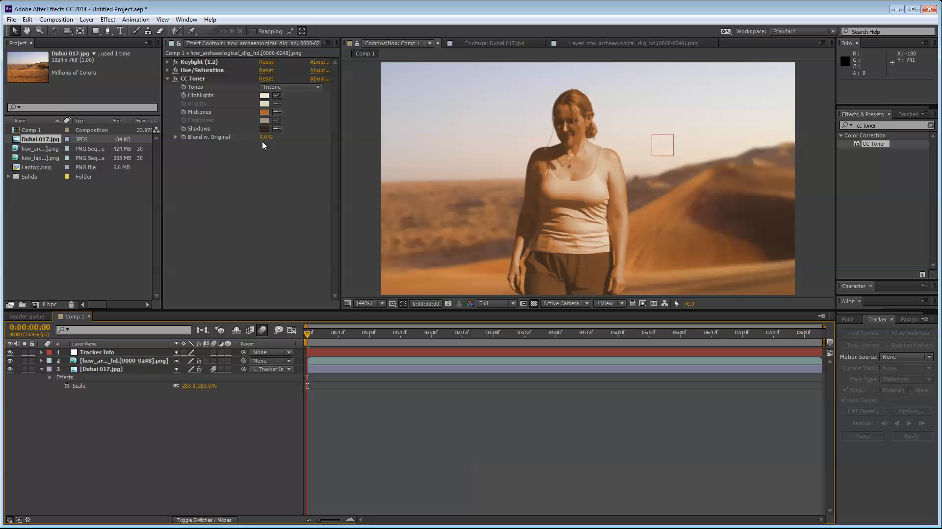
Adjust CC Toner's Blend w. Original to 65%, checking the woman's toning at 0:00:03:12 and at the first frame.
{"action": "left_click_drag", "start_coordinate": [265, 137], "coordinate": [299, 141]}
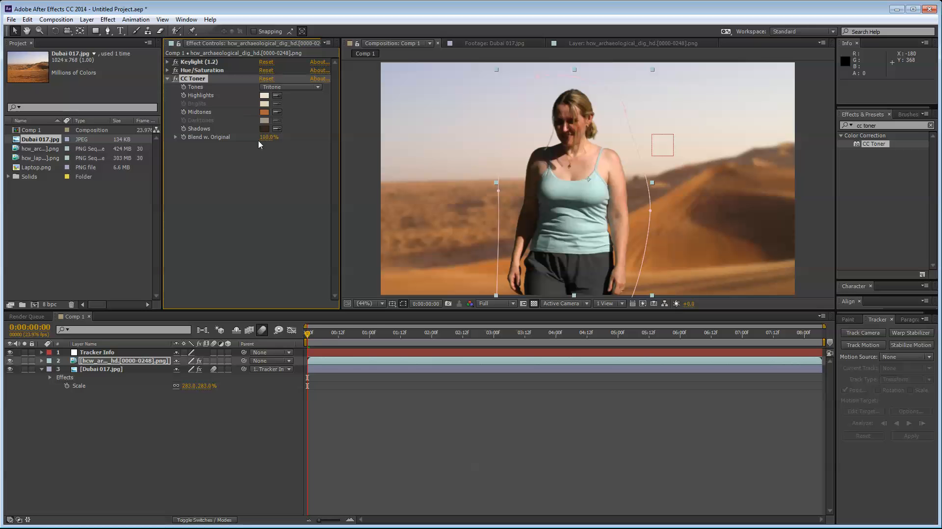
{"action": "left_click_drag", "start_coordinate": [269, 136], "coordinate": [248, 142]}
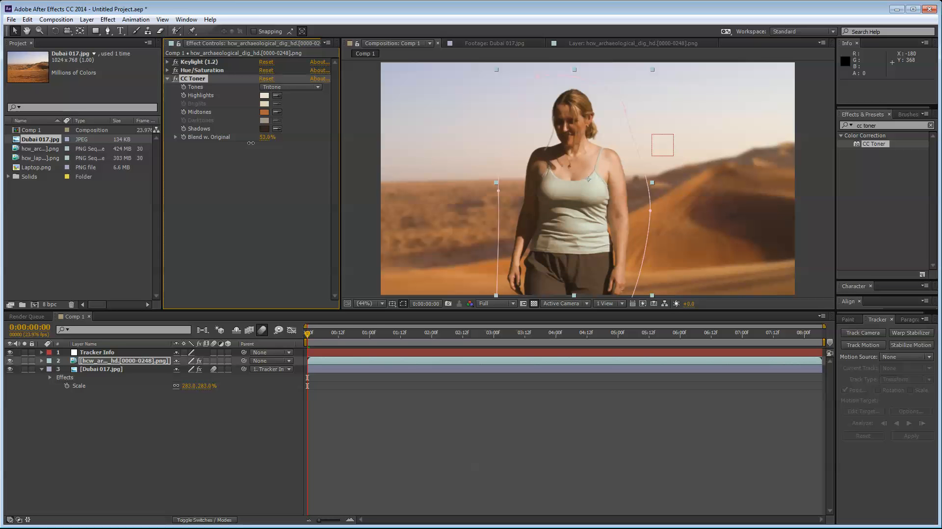
{"action": "left_click", "coordinate": [275, 425]}
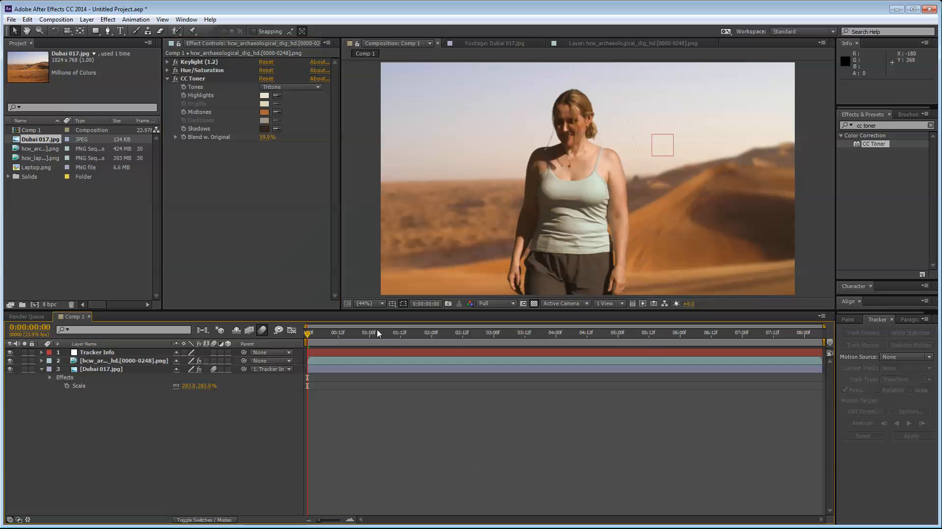
{"action": "left_click_drag", "start_coordinate": [377, 328], "coordinate": [525, 328]}
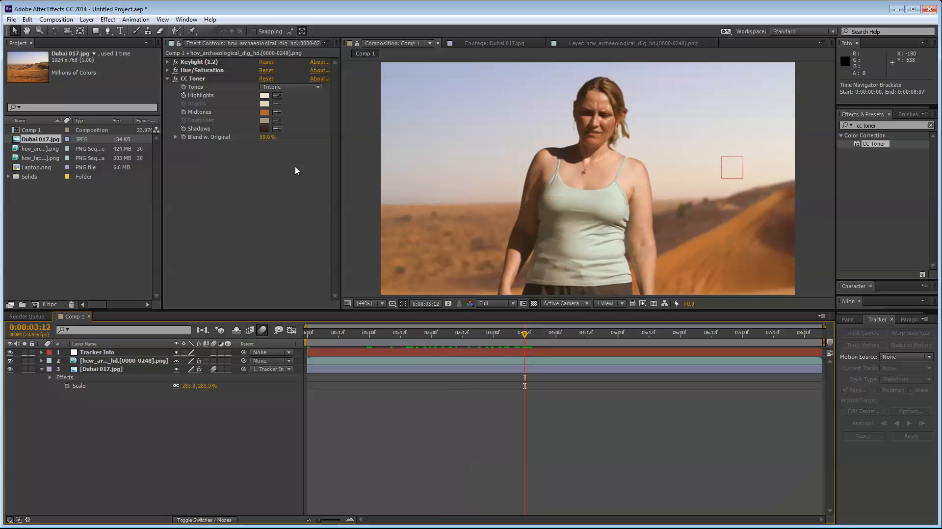
{"action": "left_click_drag", "start_coordinate": [262, 139], "coordinate": [270, 138]}
{"action": "left_click", "coordinate": [261, 208]}
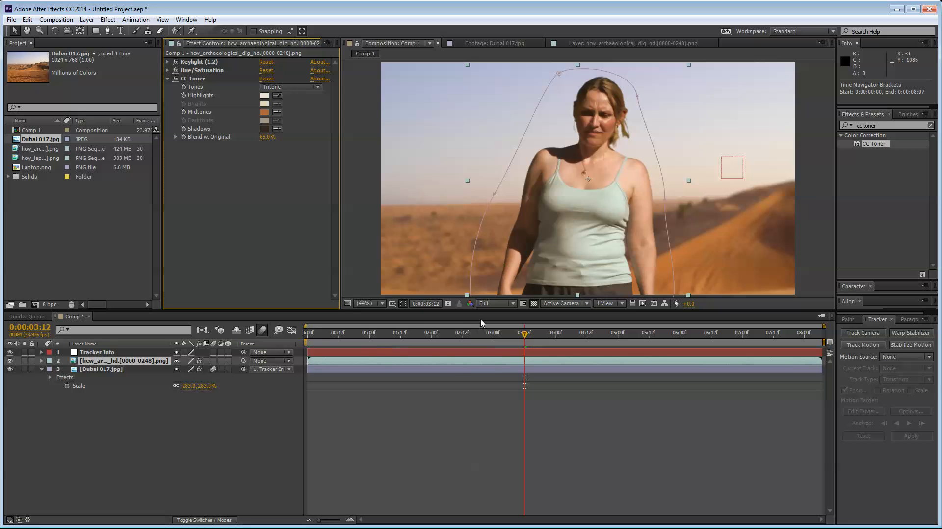
{"action": "left_click_drag", "start_coordinate": [491, 335], "coordinate": [305, 336]}
{"action": "left_click", "coordinate": [374, 263]}
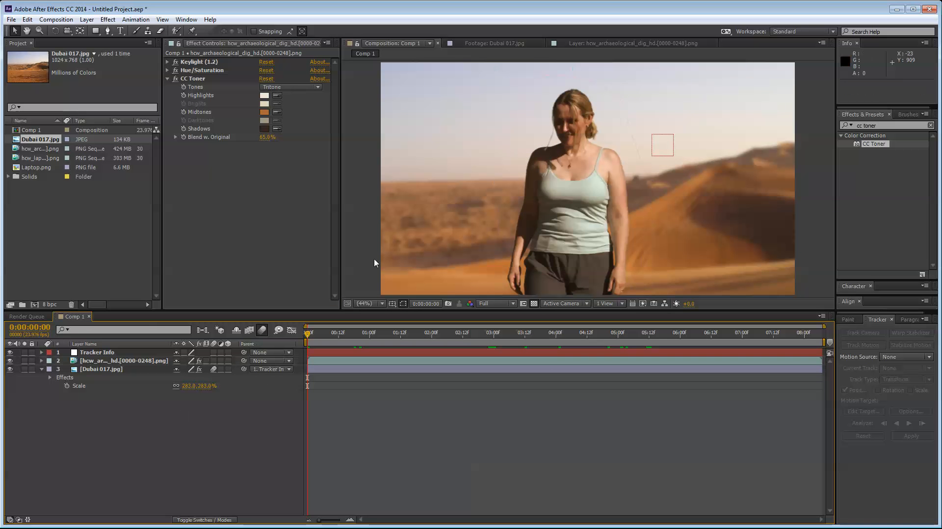
Find the Curves effect and apply it to the woman's layer below CC Toner.
{"action": "left_click", "coordinate": [880, 125]}
{"action": "type", "text": "curves"}
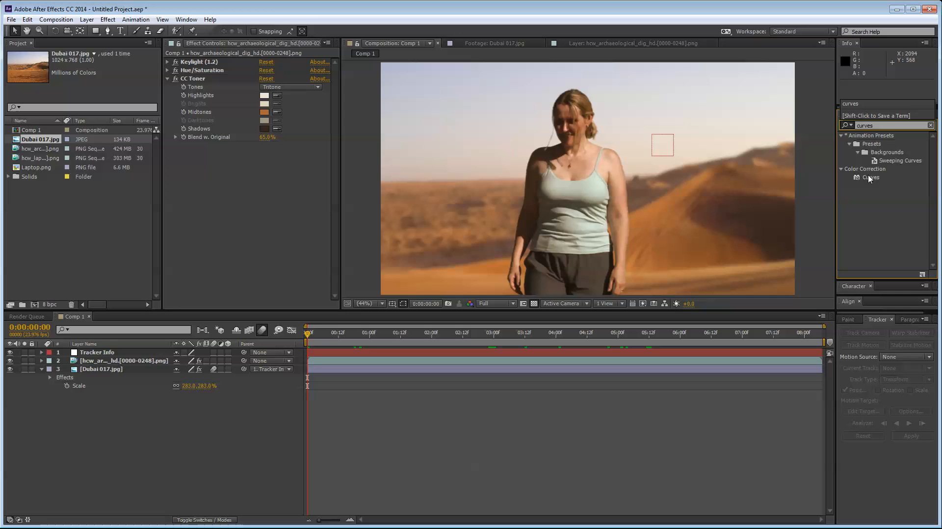
{"action": "left_click_drag", "start_coordinate": [868, 179], "coordinate": [561, 221]}
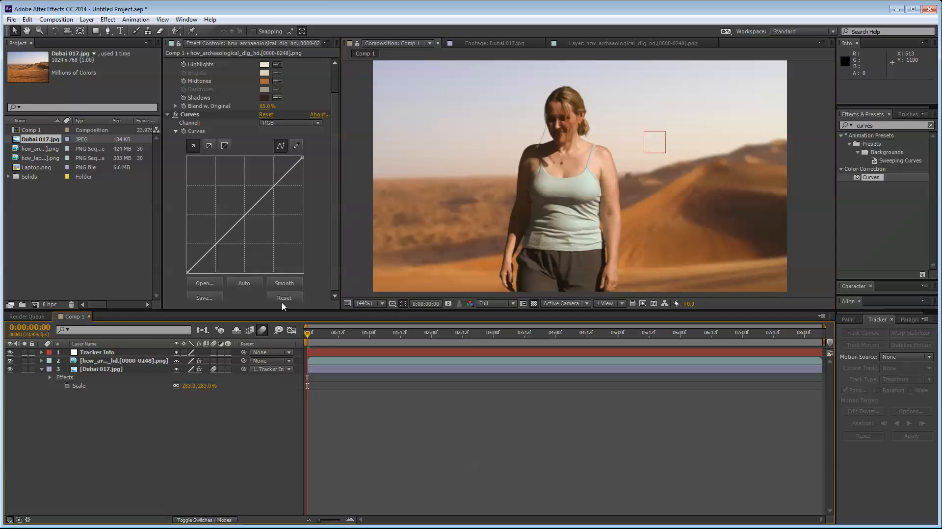
{"action": "left_click", "coordinate": [328, 136]}
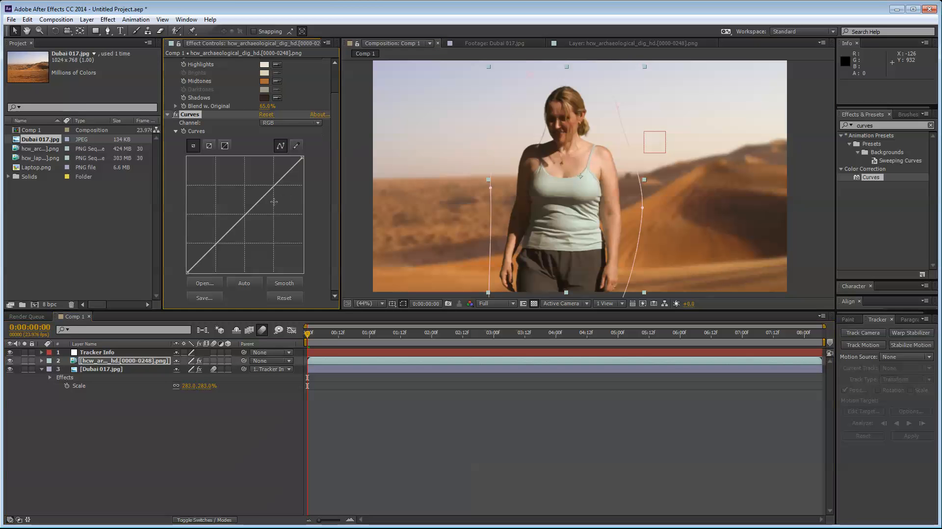
Shape the woman's RGB curve with slightly lowered highlights and raised shadows, trying a lower midtone point and undoing it.
{"action": "left_click_drag", "start_coordinate": [275, 188], "coordinate": [275, 191]}
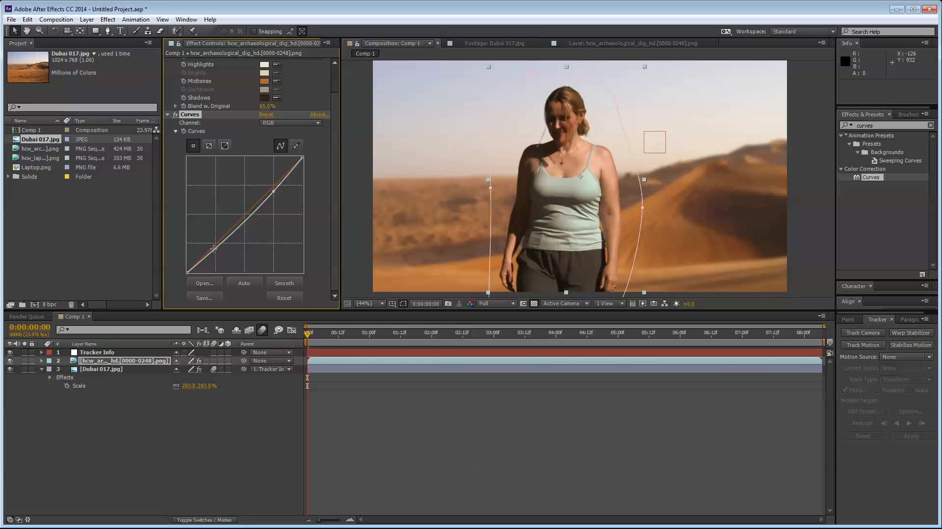
{"action": "left_click_drag", "start_coordinate": [214, 248], "coordinate": [213, 245]}
{"action": "left_click_drag", "start_coordinate": [213, 238], "coordinate": [216, 242]}
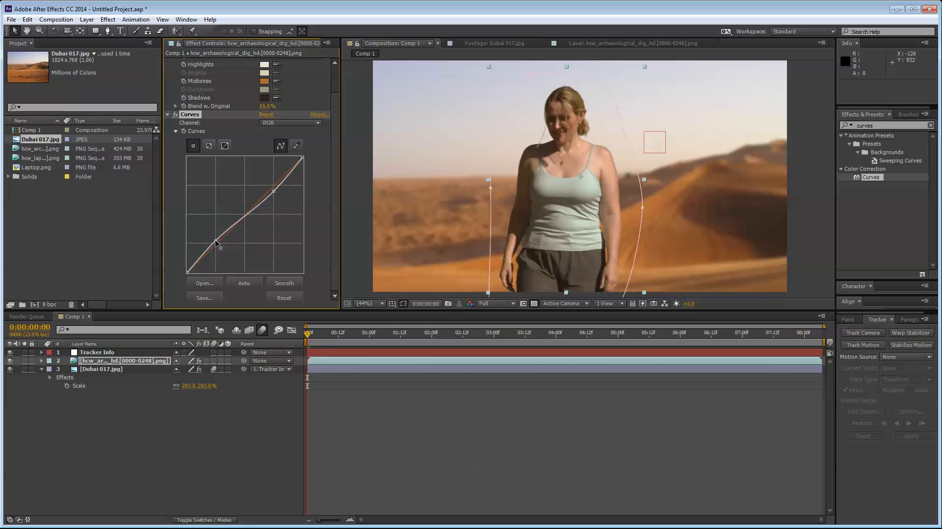
{"action": "left_click", "coordinate": [235, 416]}
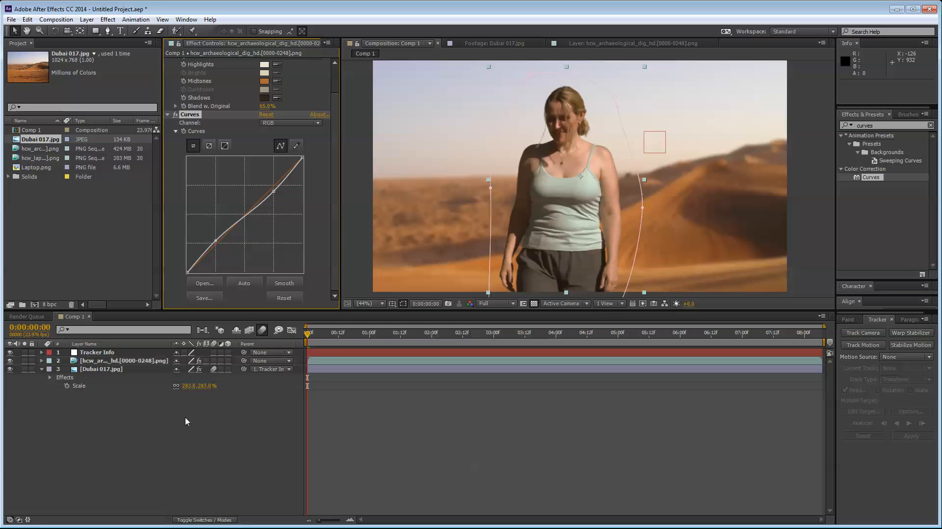
{"action": "left_click", "coordinate": [246, 216]}
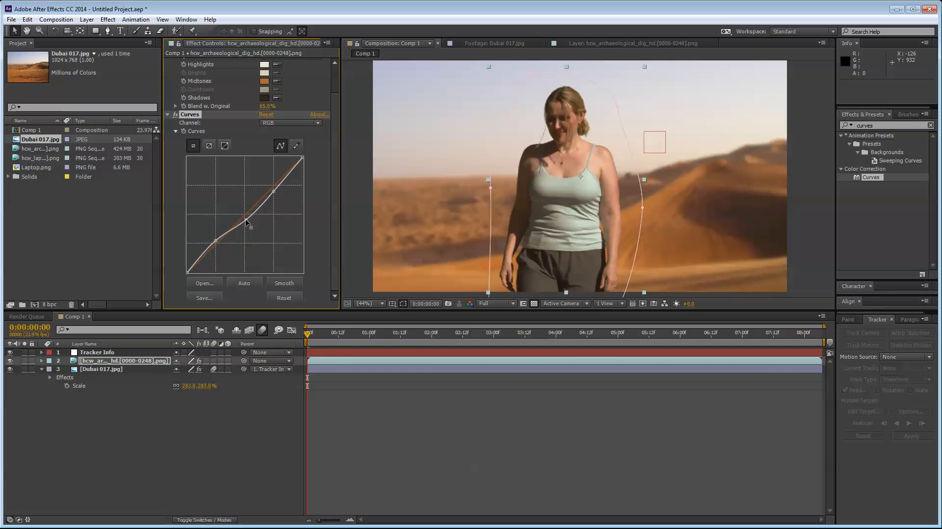
{"action": "key", "text": "ctrl+z"}
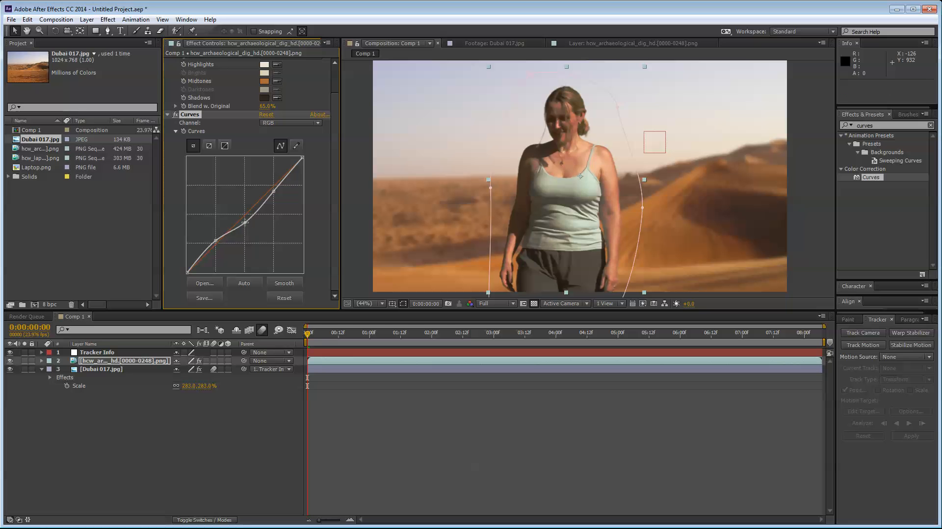
Collapse Curves, add a second Curves effect with slightly lowered midtones to the woman's layer, and preview the composition from the start.
{"action": "left_click", "coordinate": [168, 115]}
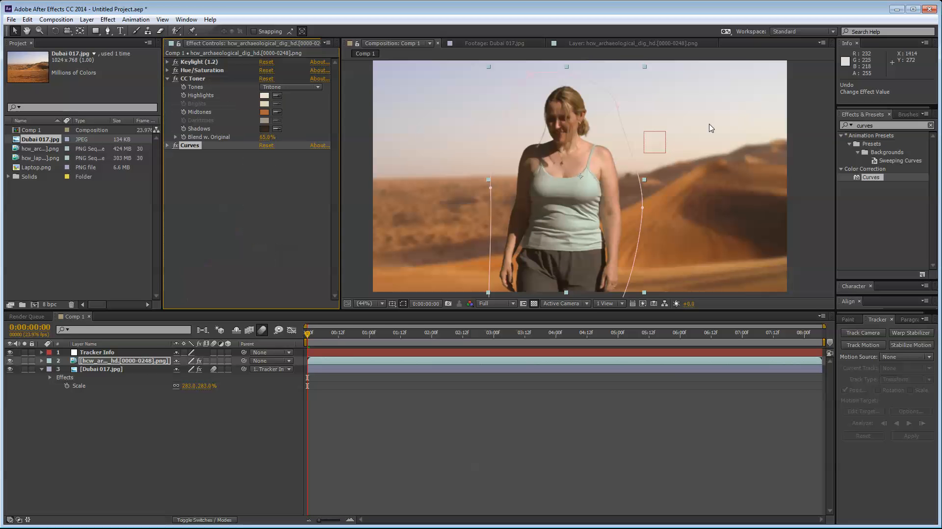
{"action": "left_click_drag", "start_coordinate": [866, 176], "coordinate": [246, 218]}
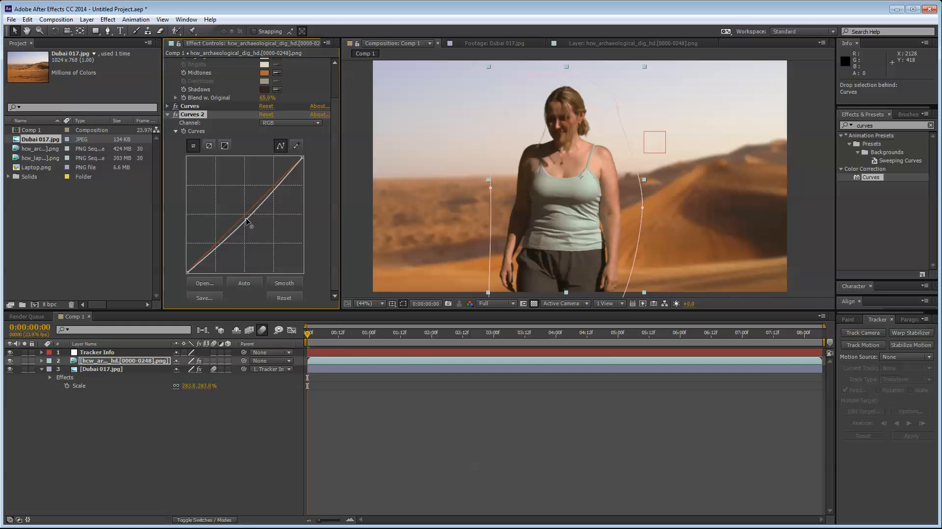
{"action": "left_click", "coordinate": [252, 382]}
{"action": "left_click_drag", "start_coordinate": [448, 332], "coordinate": [199, 426]}
{"action": "key", "text": "KP_0"}
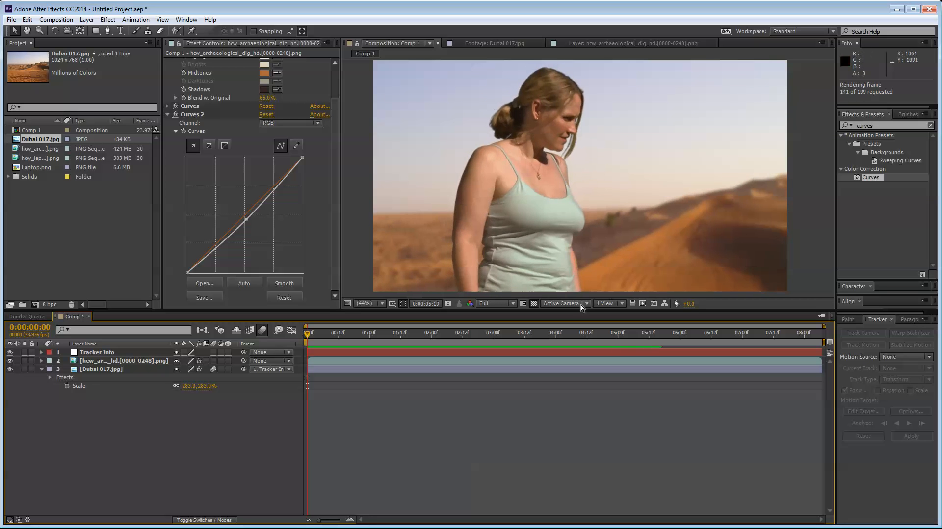
Try a Fast Blur Blurriness of 3 on the Dubai background layer.
{"action": "left_click", "coordinate": [74, 369]}
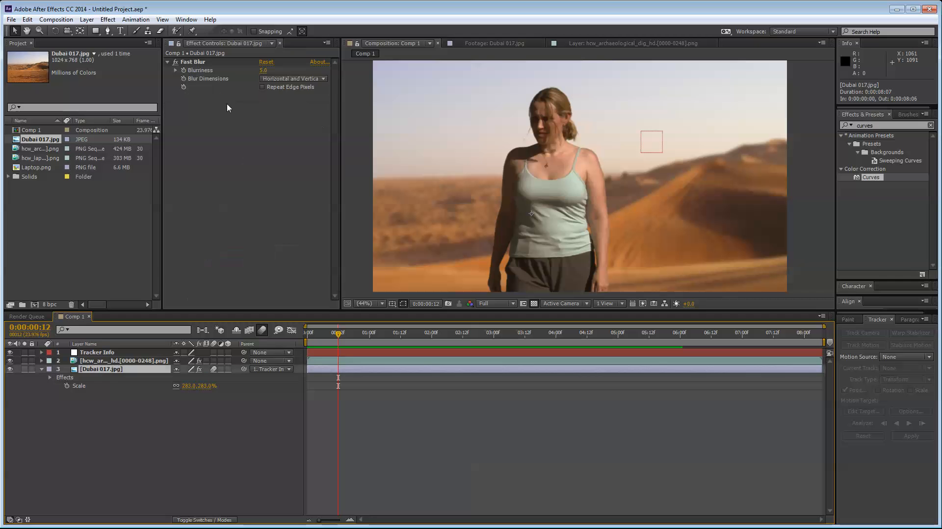
{"action": "left_click", "coordinate": [263, 71]}
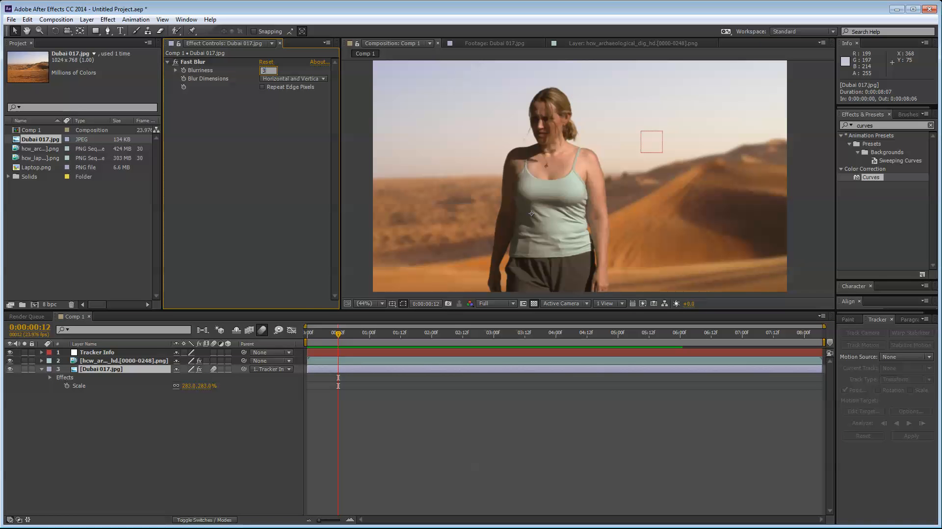
{"action": "key", "text": "Return"}
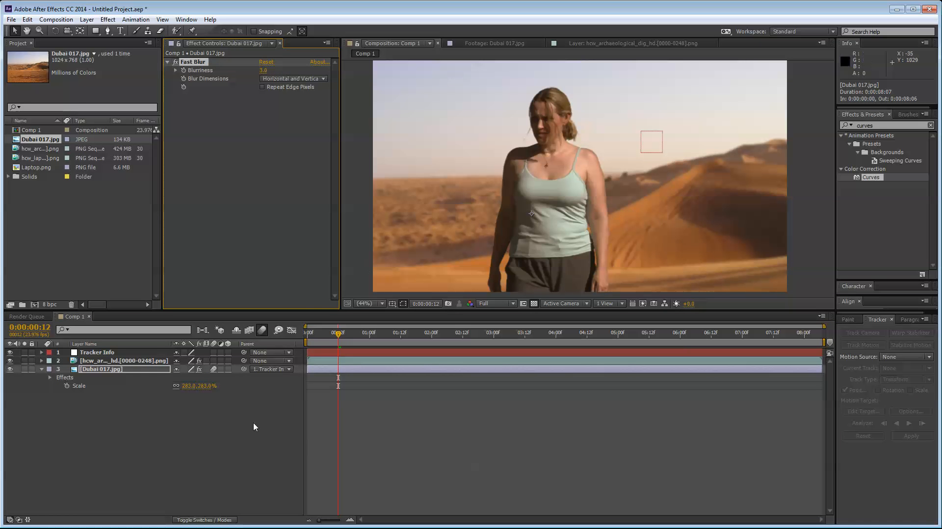
{"action": "left_click", "coordinate": [252, 426]}
Try a stronger background Blurriness of 18 and scrub through the composition to 0:00:07:03.
{"action": "left_click_drag", "start_coordinate": [262, 73], "coordinate": [269, 82]}
{"action": "left_click", "coordinate": [242, 435]}
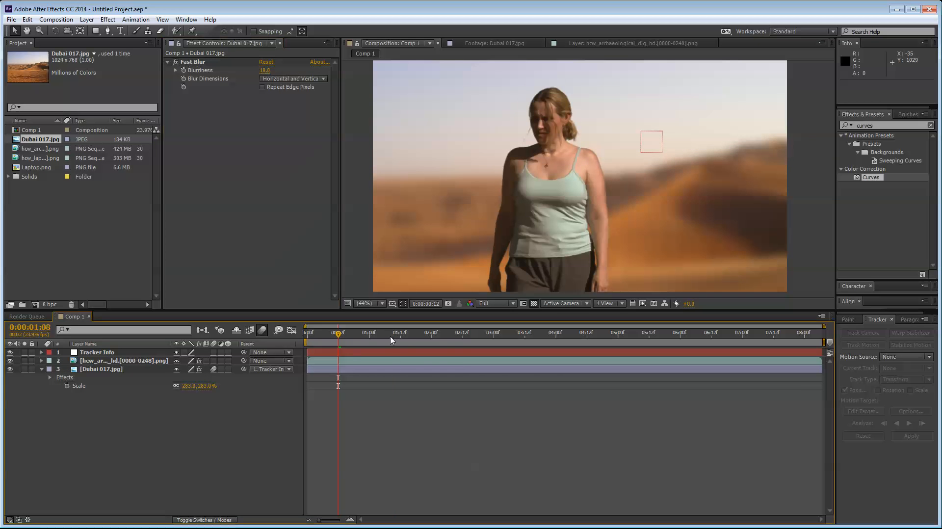
{"action": "left_click_drag", "start_coordinate": [395, 333], "coordinate": [751, 322]}
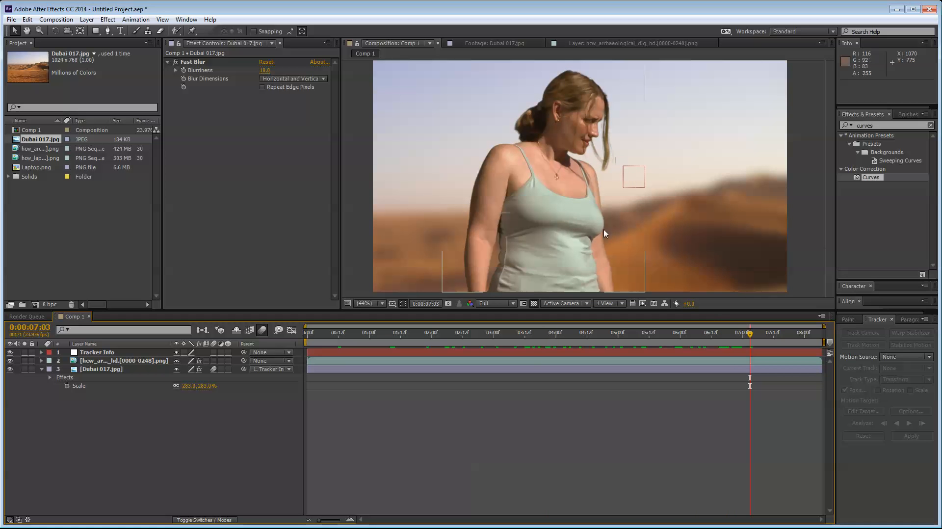
Examine the woman's mask path and its edge beside her arm between 0:00:07:03 and the final frame.
{"action": "left_click", "coordinate": [96, 369]}
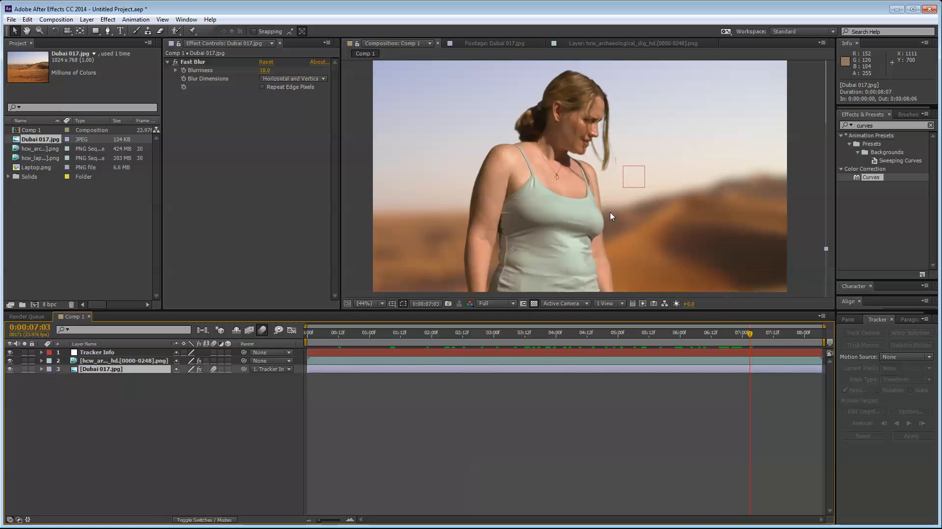
{"action": "left_click", "coordinate": [602, 195]}
{"action": "key", "text": "m"}
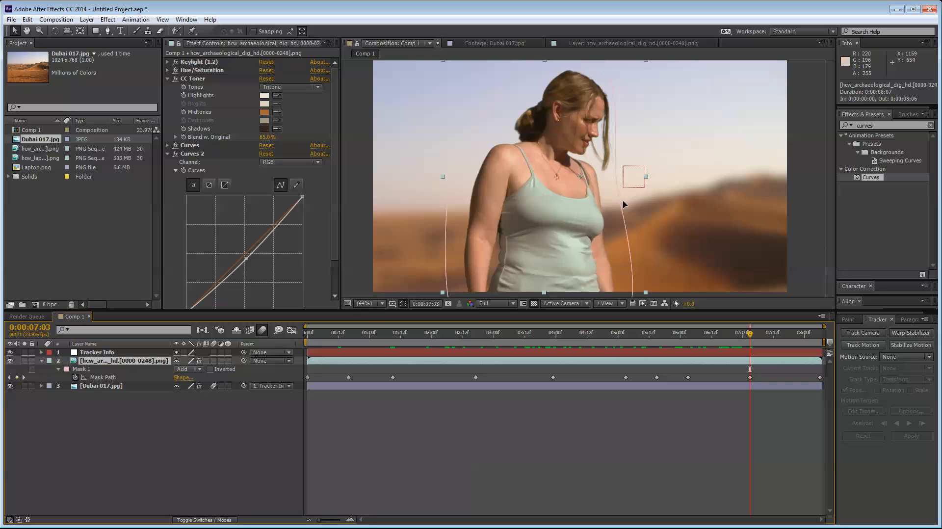
{"action": "key", "text": "period"}
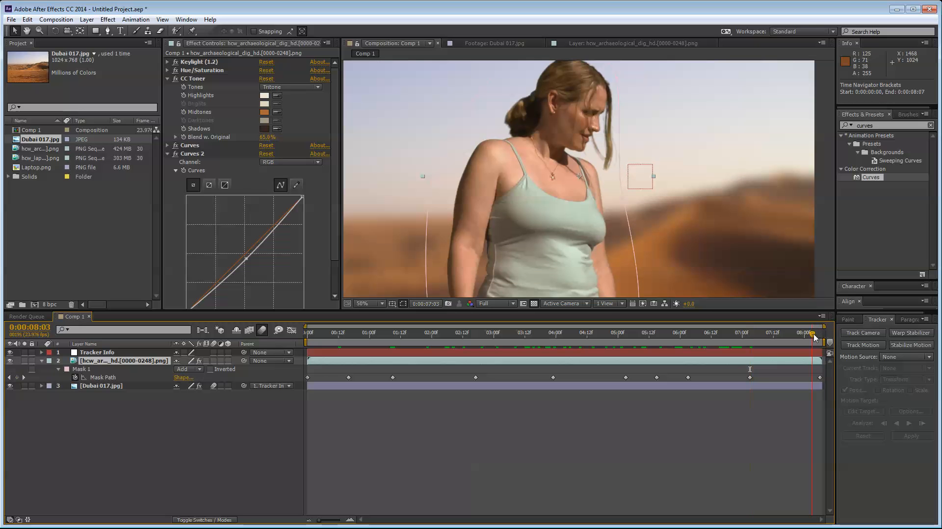
{"action": "left_click_drag", "start_coordinate": [814, 336], "coordinate": [748, 341]}
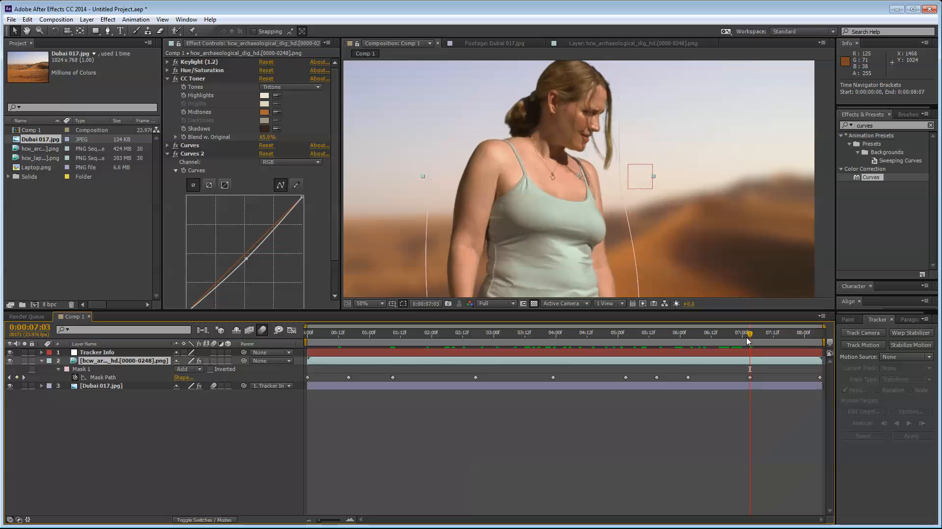
{"action": "left_click", "coordinate": [620, 199]}
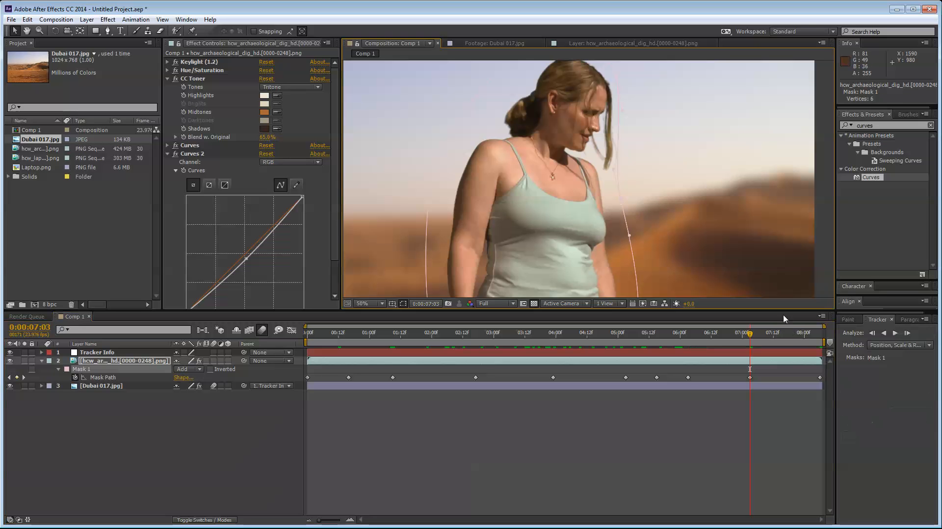
{"action": "left_click_drag", "start_coordinate": [794, 335], "coordinate": [827, 339]}
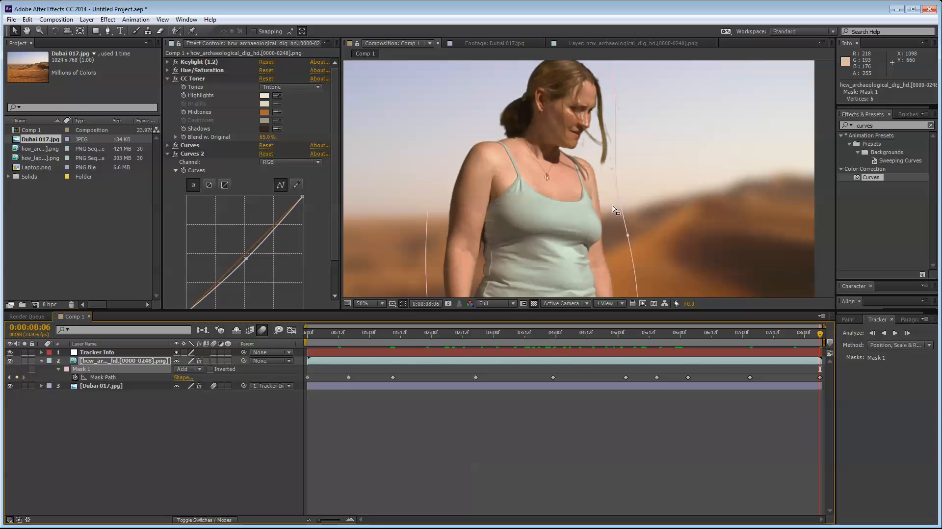
{"action": "left_click", "coordinate": [287, 422]}
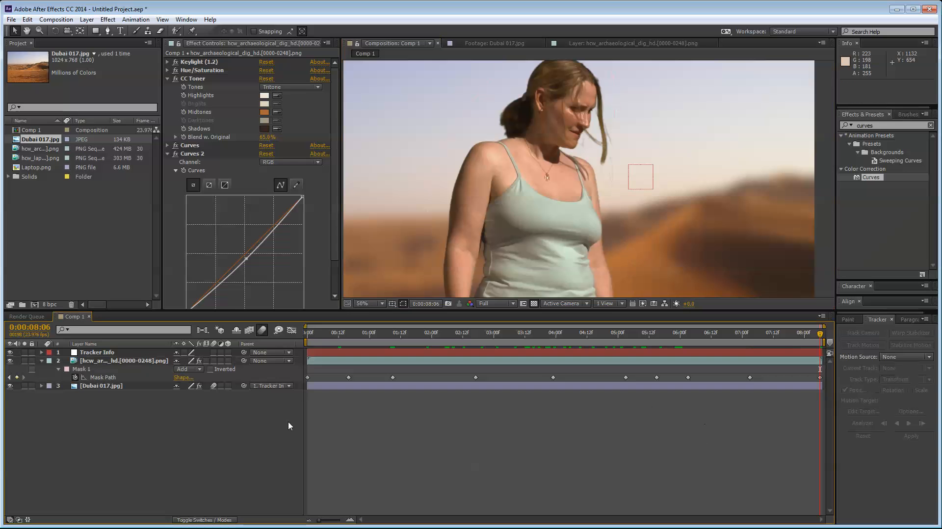
Set the Dubai background's Fast Blur Blurriness to 4 and enable Repeat Edge Pixels.
{"action": "left_click", "coordinate": [102, 387]}
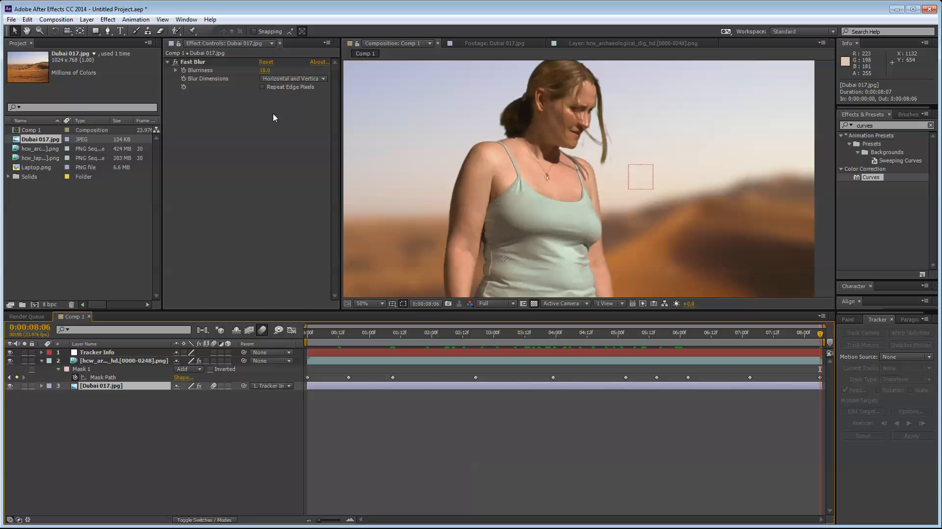
{"action": "left_click", "coordinate": [265, 70]}
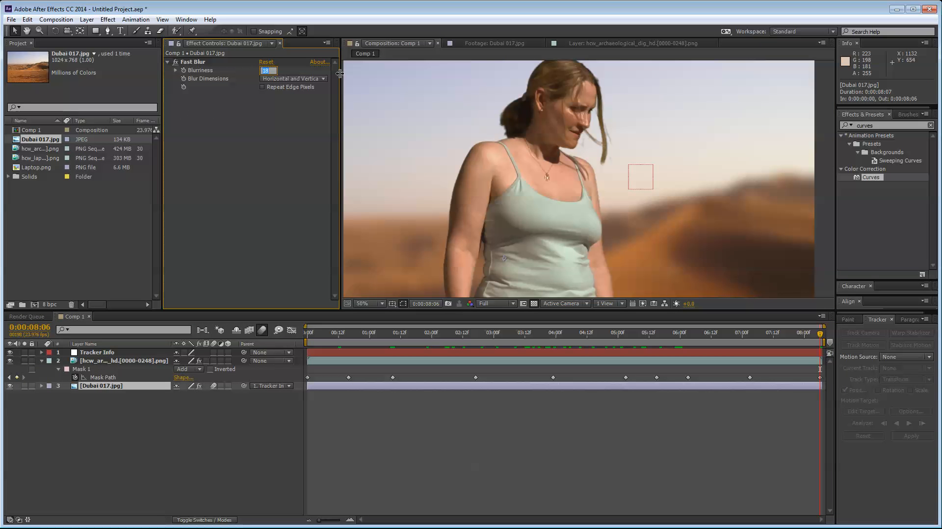
{"action": "type", "text": "4"}
{"action": "key", "text": "Return"}
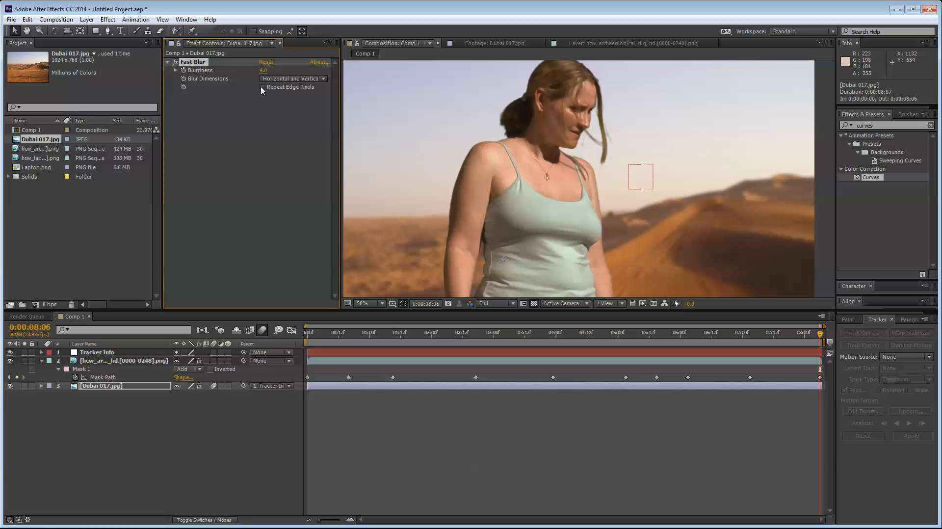
{"action": "left_click", "coordinate": [262, 87]}
{"action": "key", "text": "comma"}
{"action": "left_click", "coordinate": [225, 434]}
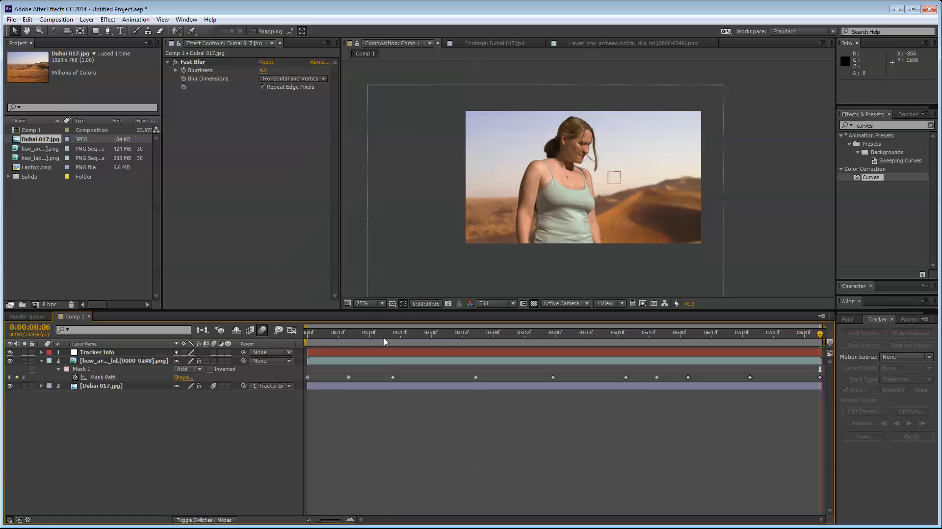
Scrub the final seconds of the composition to 0:00:07:07 and collapse the properties of all layers.
{"action": "left_click_drag", "start_coordinate": [385, 342], "coordinate": [793, 342]}
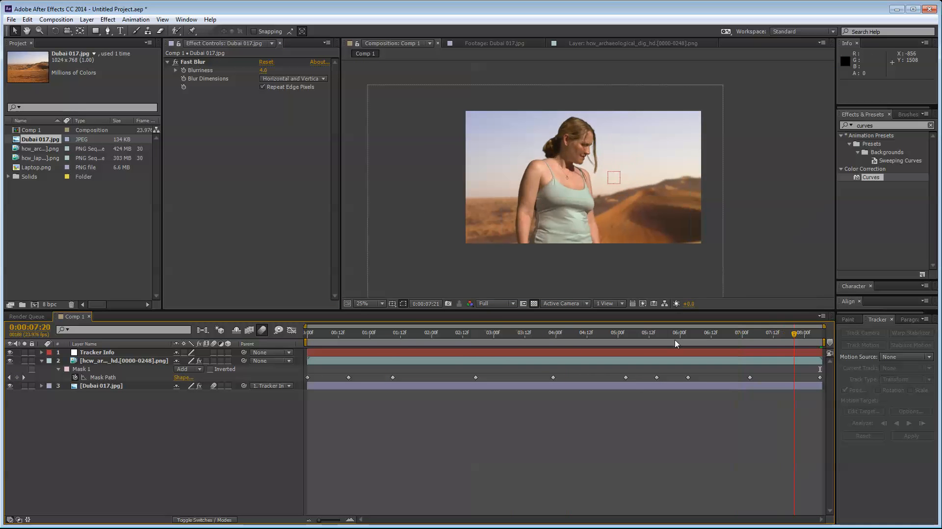
{"action": "left_click_drag", "start_coordinate": [674, 343], "coordinate": [760, 329]}
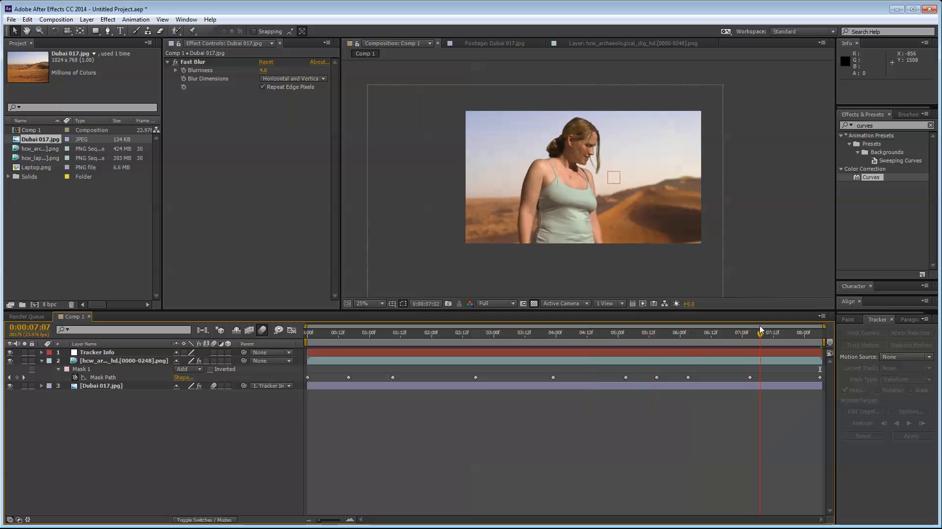
{"action": "key", "text": "ctrl+a"}
{"action": "key", "text": "u"}
{"action": "left_click", "coordinate": [172, 418]}
Check the hcw_laptop_green footage in the project and start a new composition, entering "La" as the beginning of its name.
{"action": "left_click", "coordinate": [73, 221]}
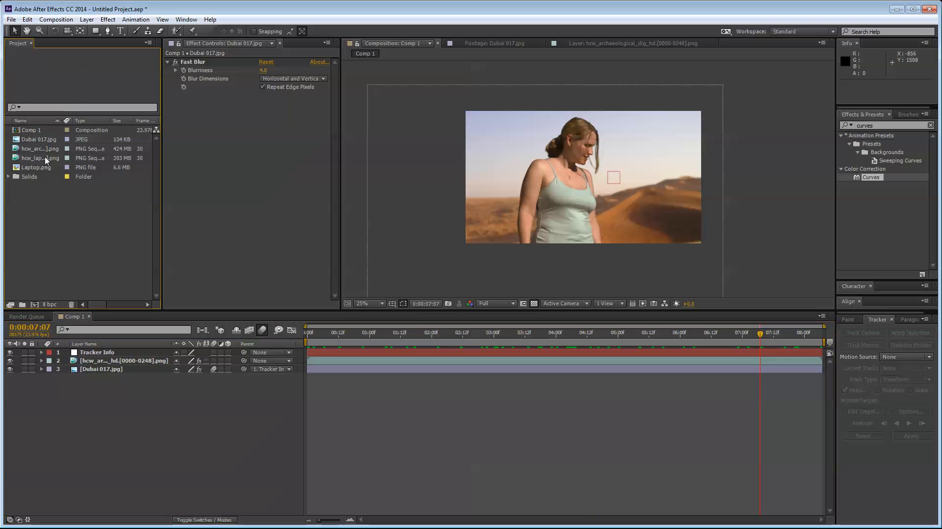
{"action": "left_click", "coordinate": [46, 148]}
{"action": "left_click", "coordinate": [47, 159]}
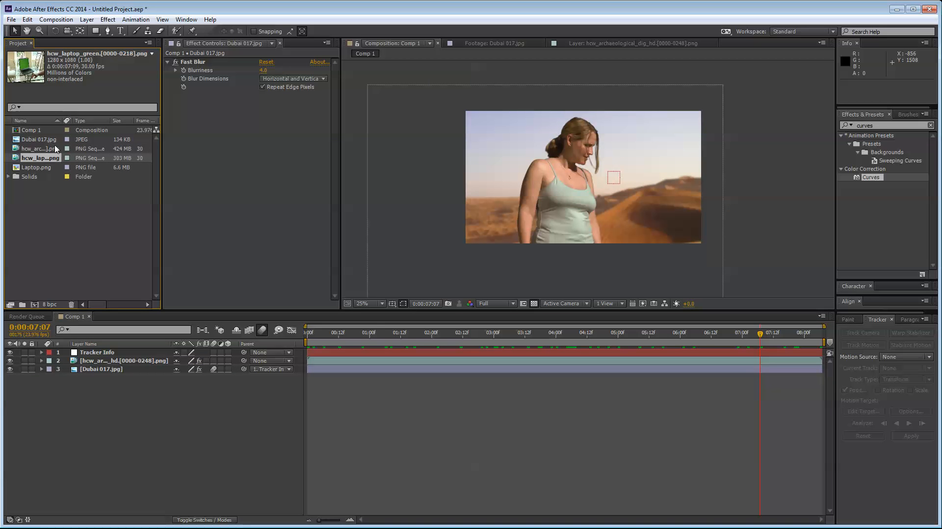
{"action": "left_click", "coordinate": [74, 255]}
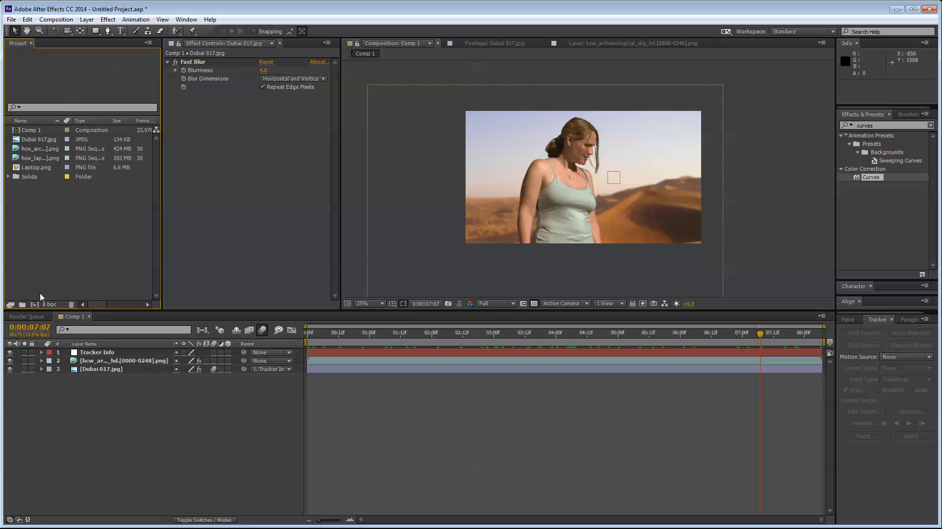
{"action": "left_click", "coordinate": [34, 304]}
{"action": "type", "text": "La"}
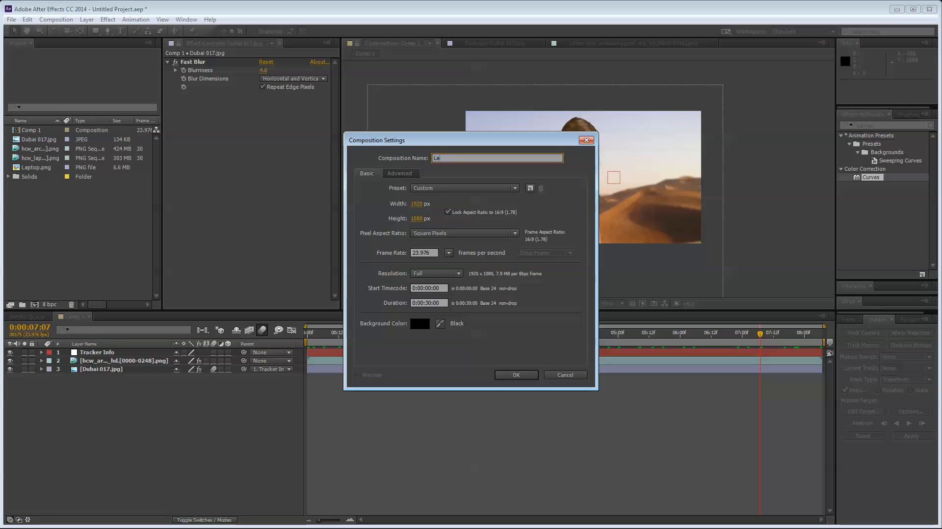
Name the new composition Laptop and add the hcw_laptop_green image sequence to it as a layer.
{"action": "type", "text": "ptop"}
{"action": "key", "text": "Return"}
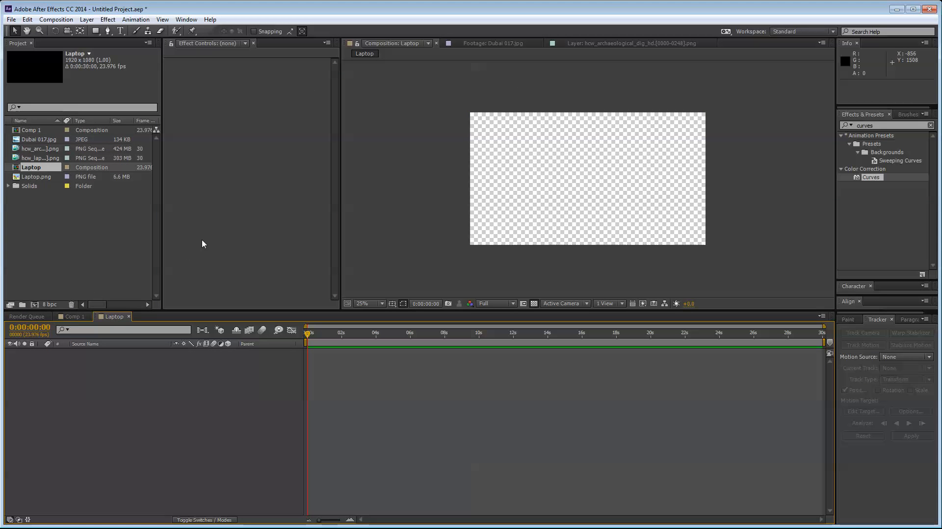
{"action": "left_click", "coordinate": [45, 158]}
{"action": "left_click_drag", "start_coordinate": [43, 158], "coordinate": [132, 378]}
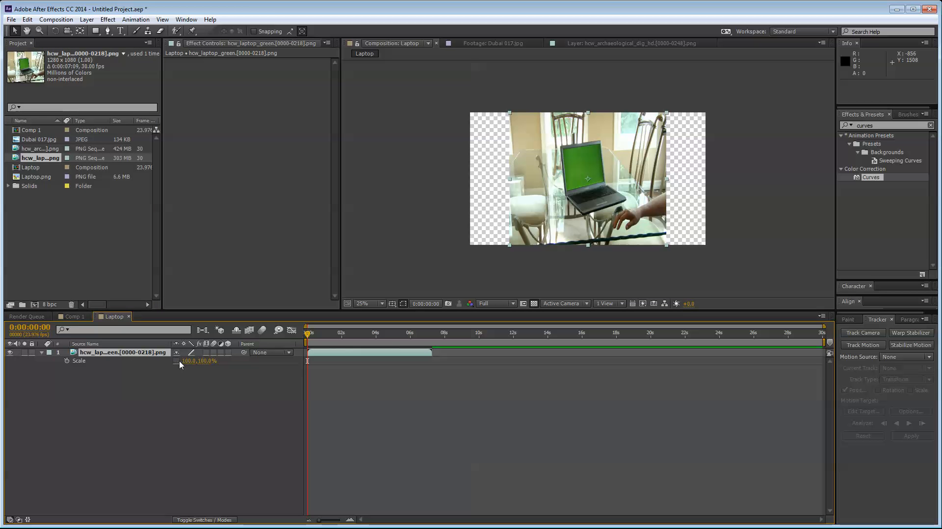
Set the scale of the hcw_laptop_green layer to 150% so it fills the frame.
{"action": "type", "text": "150"}
{"action": "key", "text": "Return"}
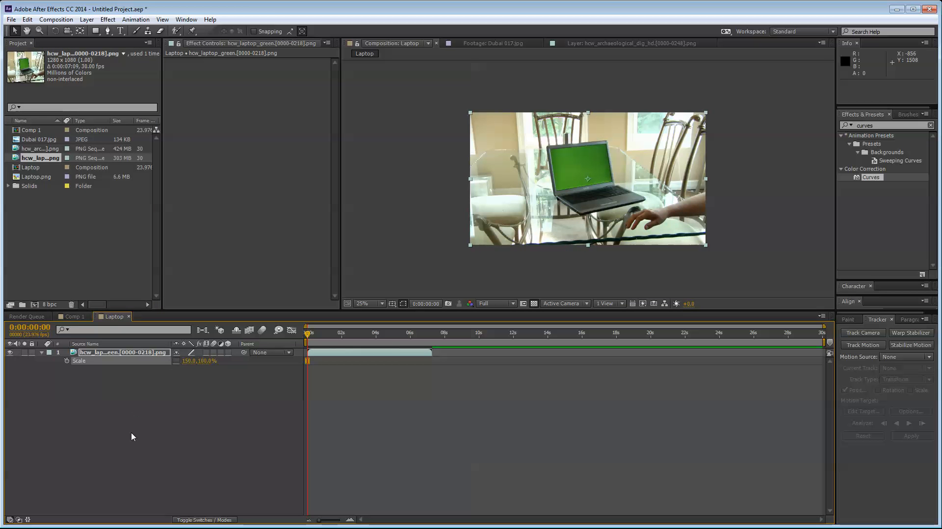
{"action": "left_click", "coordinate": [131, 436]}
{"action": "scroll", "coordinate": [617, 243], "scroll_direction": "up", "scroll_amount": 2}
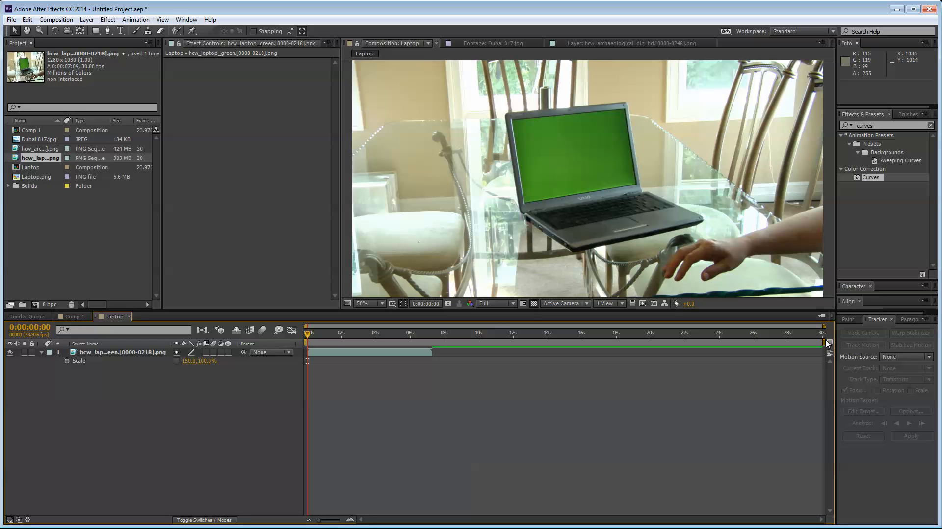
Shorten the work area to the end of the laptop footage and trim the composition to it.
{"action": "left_click_drag", "start_coordinate": [827, 343], "coordinate": [433, 344]}
{"action": "right_click", "coordinate": [417, 344]}
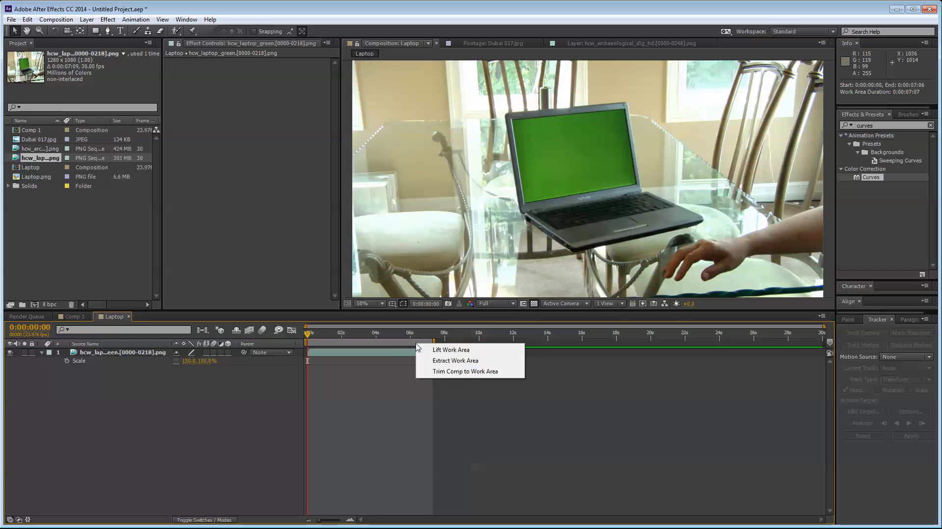
{"action": "left_click", "coordinate": [471, 371]}
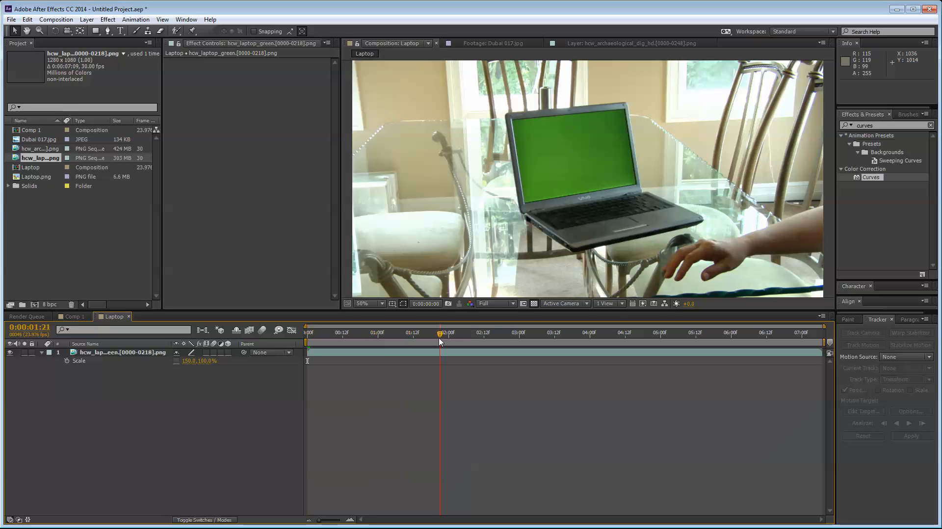
Scrub through the laptop footage to examine the screen's and hand's movement, returning to the first frame.
{"action": "key", "text": "Caps_Lock"}
{"action": "left_click_drag", "start_coordinate": [464, 339], "coordinate": [138, 357]}
{"action": "scroll", "coordinate": [554, 260], "scroll_direction": "down", "scroll_amount": 1}
{"action": "key", "text": "Caps_Lock"}
{"action": "left_click", "coordinate": [108, 355]}
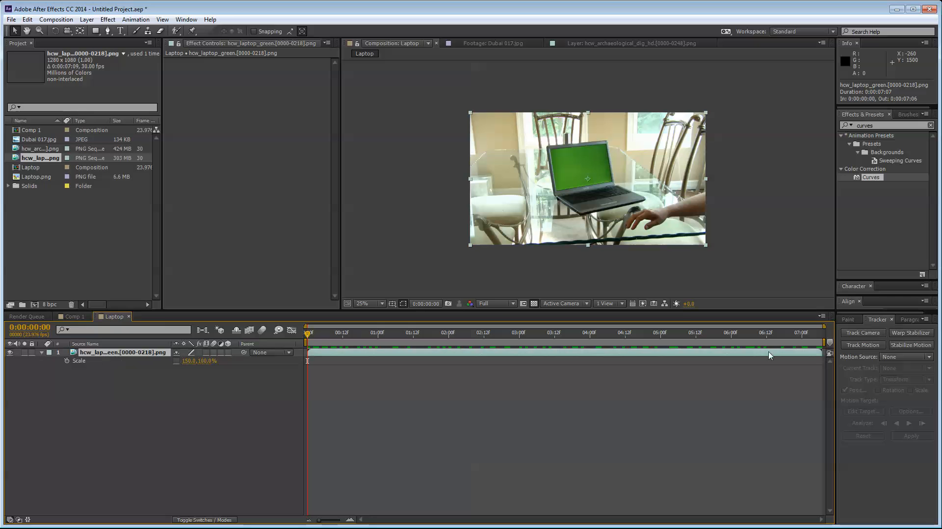
{"action": "left_click", "coordinate": [863, 344]}
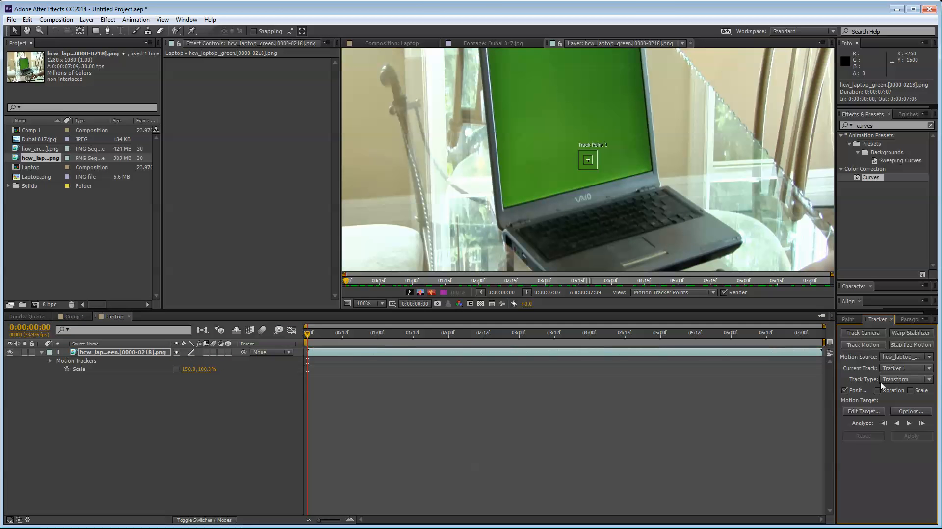
{"action": "right_click", "coordinate": [88, 386]}
{"action": "mouse_move", "coordinate": [114, 390]}
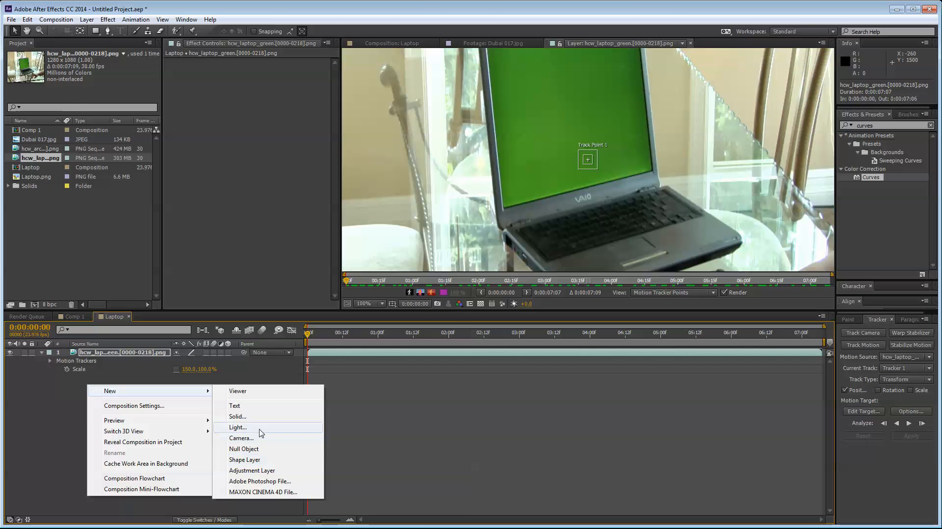
{"action": "key", "text": "Escape"}
{"action": "key", "text": "Escape"}
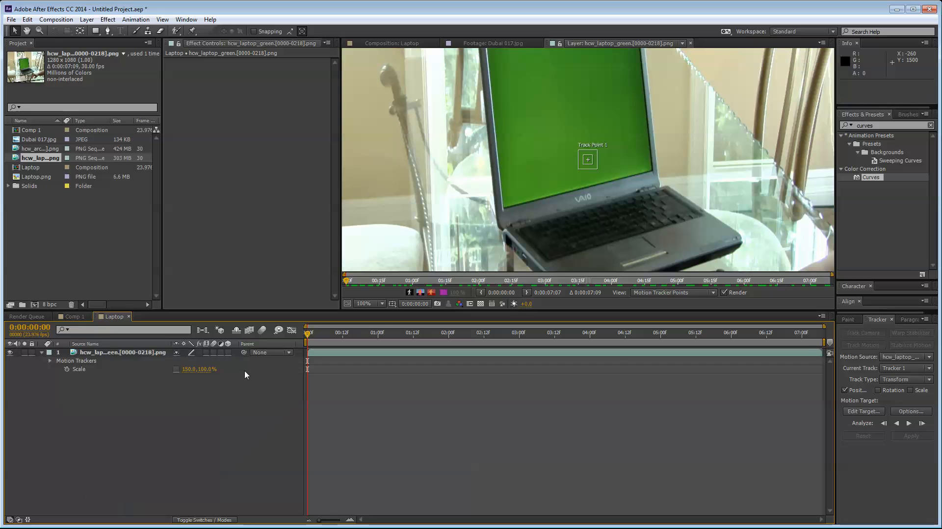
{"action": "key", "text": "ctrl+z"}
{"action": "scroll", "coordinate": [653, 216], "scroll_direction": "down", "scroll_amount": 1}
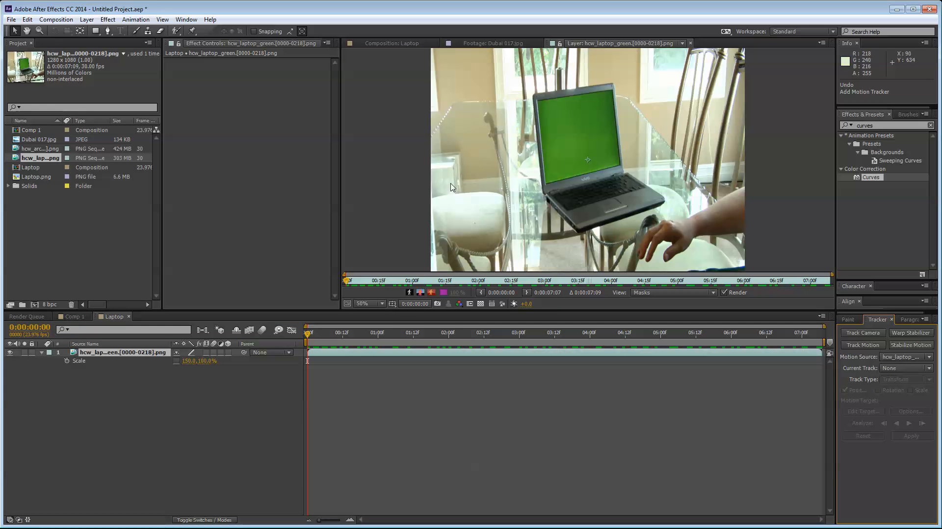
Place Laptop.png above the hcw_laptop_green layer in the composition and hide it.
{"action": "left_click", "coordinate": [80, 231]}
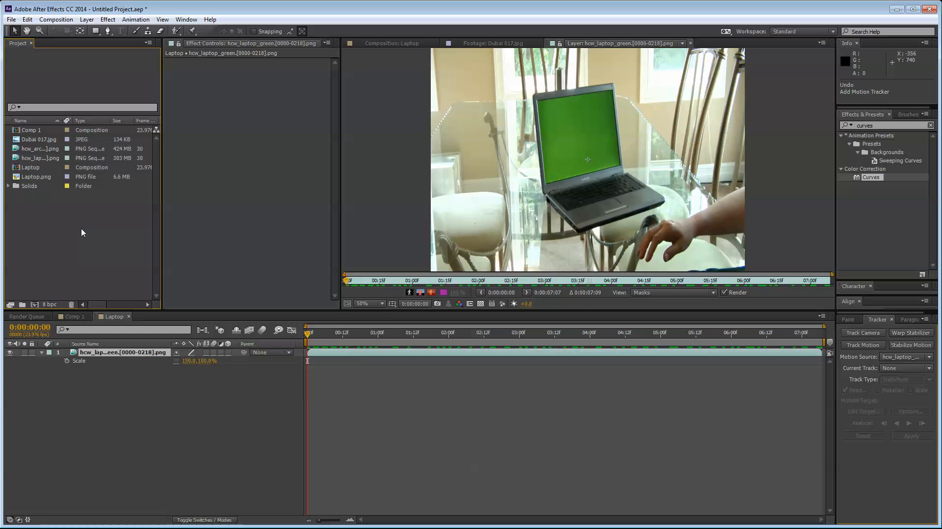
{"action": "left_click", "coordinate": [33, 177]}
{"action": "left_click_drag", "start_coordinate": [36, 177], "coordinate": [132, 353]}
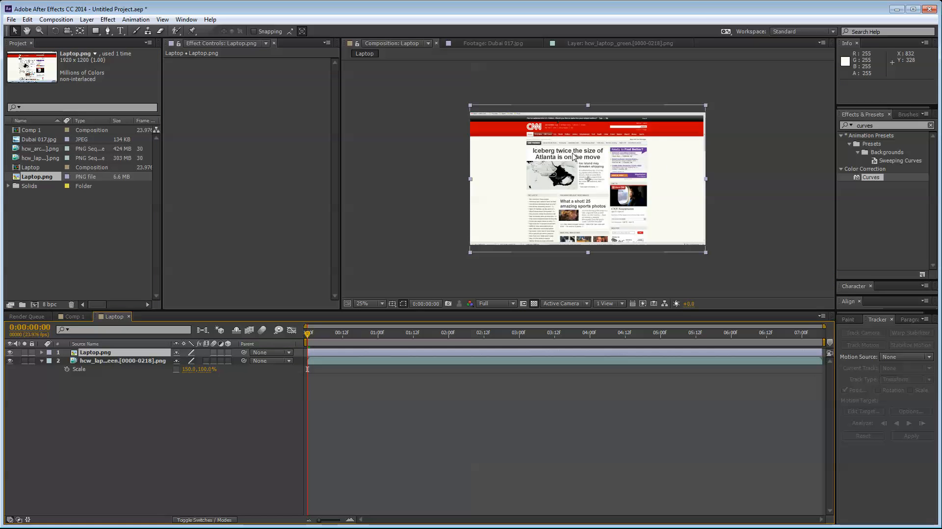
{"action": "left_click", "coordinate": [10, 352]}
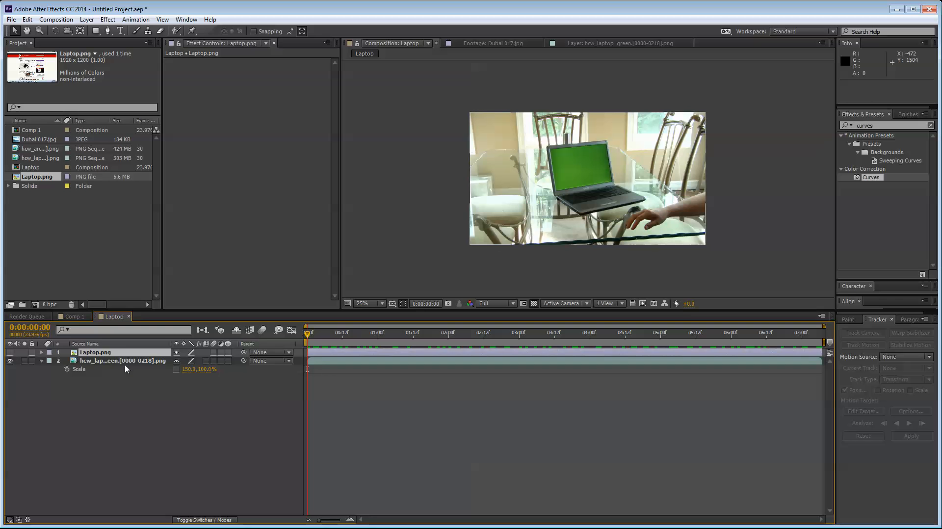
Start a motion track on the hcw_laptop_green layer with the track type Perspective corner pin.
{"action": "left_click", "coordinate": [147, 361]}
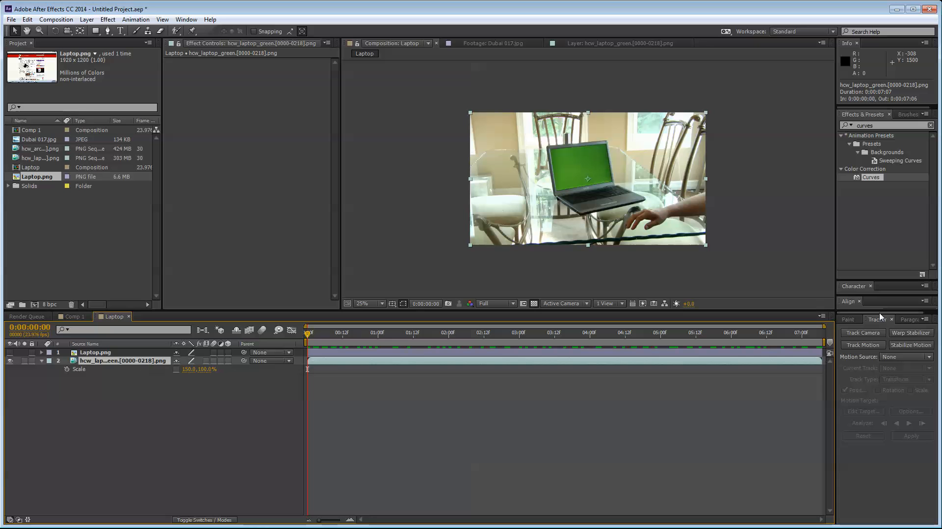
{"action": "left_click", "coordinate": [859, 346]}
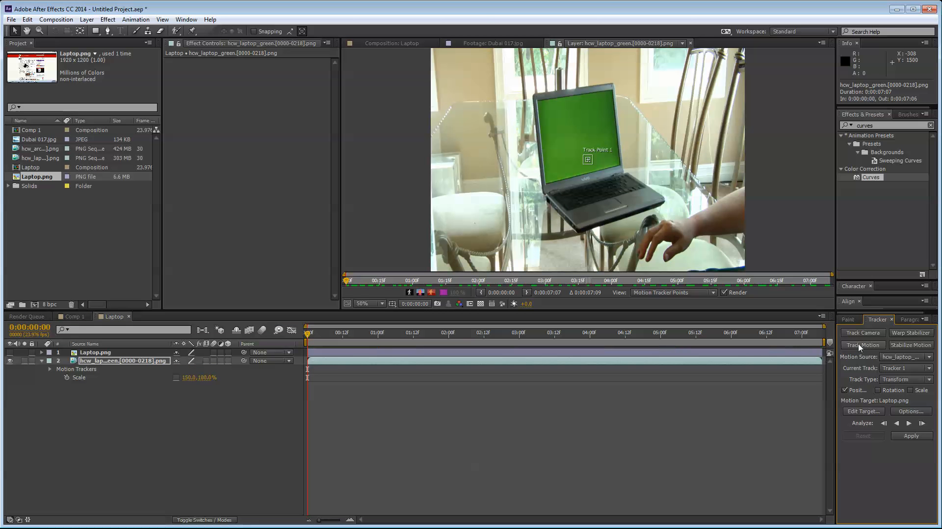
{"action": "left_click", "coordinate": [901, 380]}
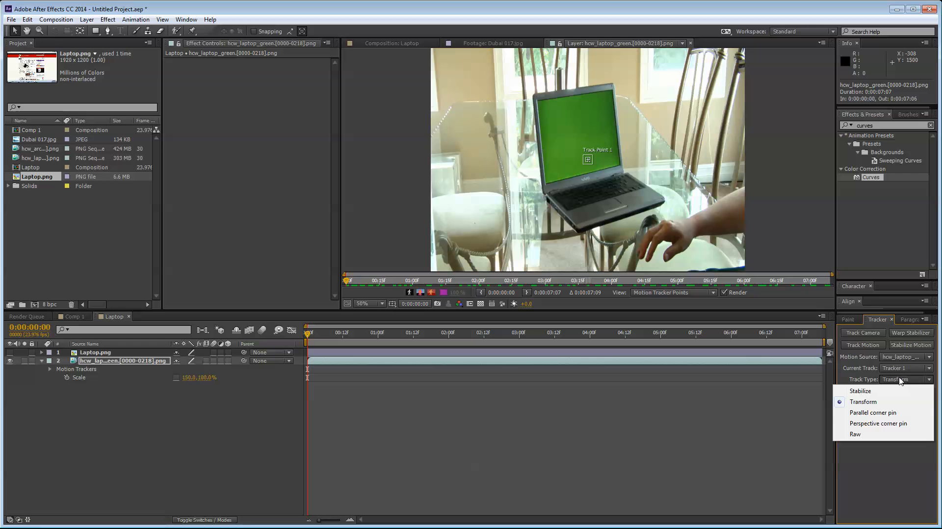
{"action": "left_click", "coordinate": [877, 423]}
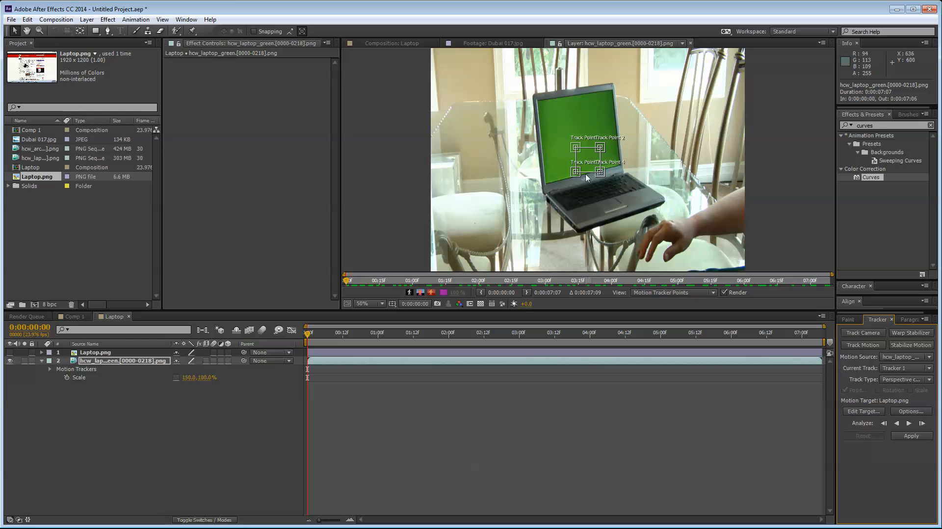
Set the tracker's motion target to the Laptop.png layer.
{"action": "left_click", "coordinate": [863, 411]}
{"action": "left_click", "coordinate": [500, 255]}
{"action": "left_click", "coordinate": [485, 266]}
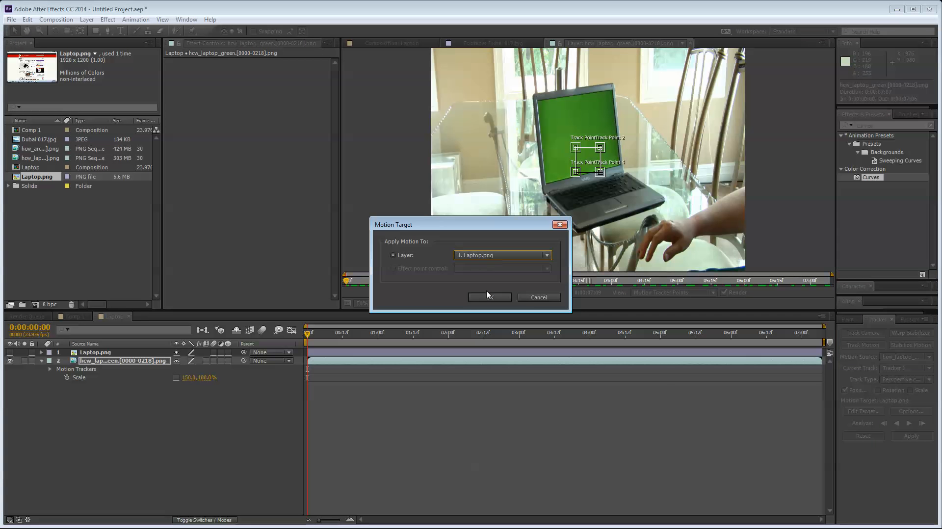
{"action": "left_click", "coordinate": [488, 296]}
Place Track Point 1 on the upper-left corner of the laptop's green screen.
{"action": "scroll", "coordinate": [580, 143], "scroll_direction": "up", "scroll_amount": 3}
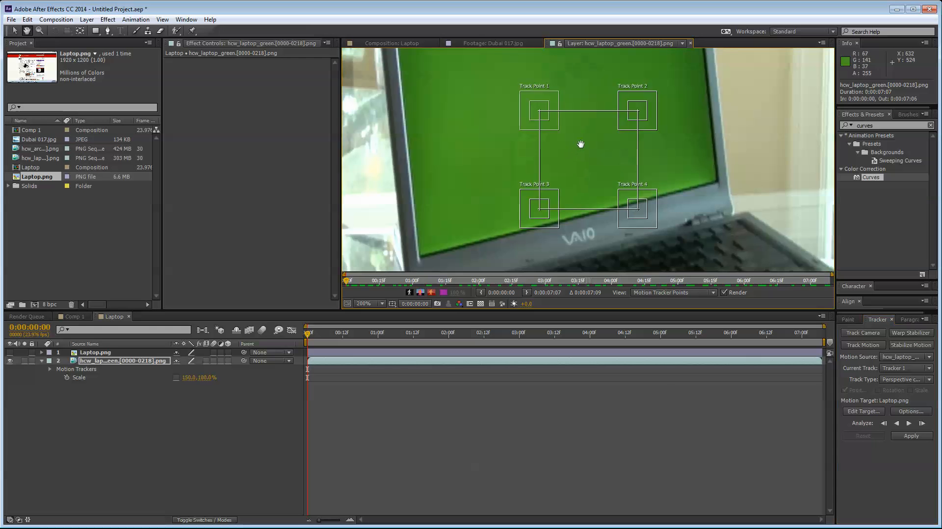
{"action": "left_click_drag", "start_coordinate": [580, 144], "coordinate": [642, 290]}
{"action": "mouse_move", "coordinate": [615, 252]}
{"action": "left_mouse_down"}
{"action": "mouse_move", "coordinate": [494, 96]}
{"action": "mouse_move", "coordinate": [462, 73]}
{"action": "left_mouse_up"}
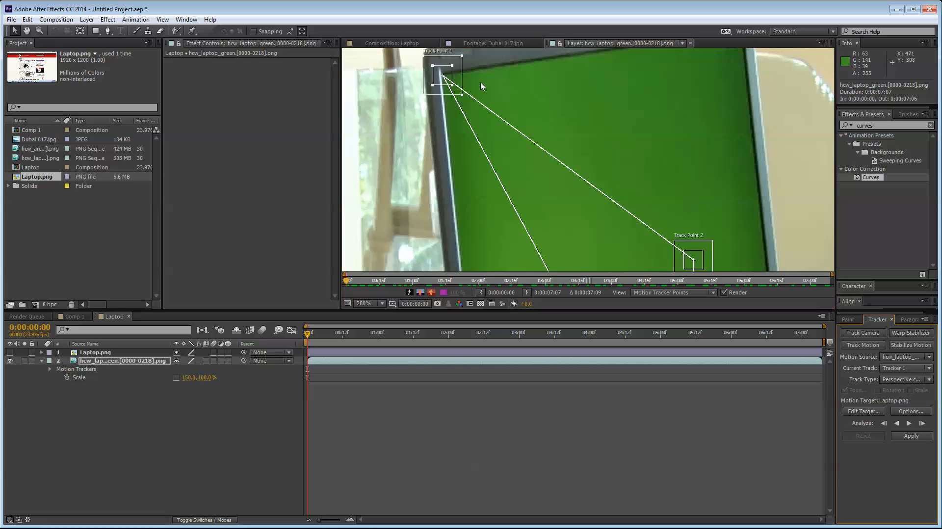
{"action": "left_click_drag", "start_coordinate": [707, 262], "coordinate": [725, 85]}
{"action": "left_click_drag", "start_coordinate": [765, 111], "coordinate": [765, 125]}
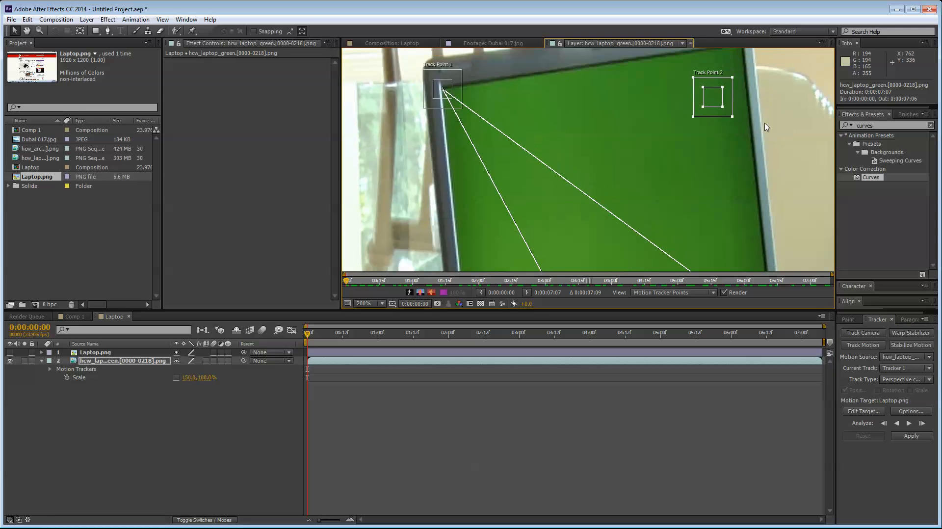
{"action": "key", "text": "ctrl+z"}
Place Track Point 2 precisely on the upper-right corner of the laptop's green screen.
{"action": "left_click_drag", "start_coordinate": [710, 269], "coordinate": [730, 78]}
{"action": "left_click_drag", "start_coordinate": [767, 80], "coordinate": [673, 69]}
{"action": "scroll", "coordinate": [638, 155], "scroll_direction": "up", "scroll_amount": 1}
{"action": "scroll", "coordinate": [669, 71], "scroll_direction": "up", "scroll_amount": 2}
{"action": "mouse_move", "coordinate": [702, 165]}
{"action": "left_mouse_down"}
{"action": "mouse_move", "coordinate": [677, 205]}
{"action": "mouse_move", "coordinate": [701, 172]}
{"action": "left_mouse_up"}
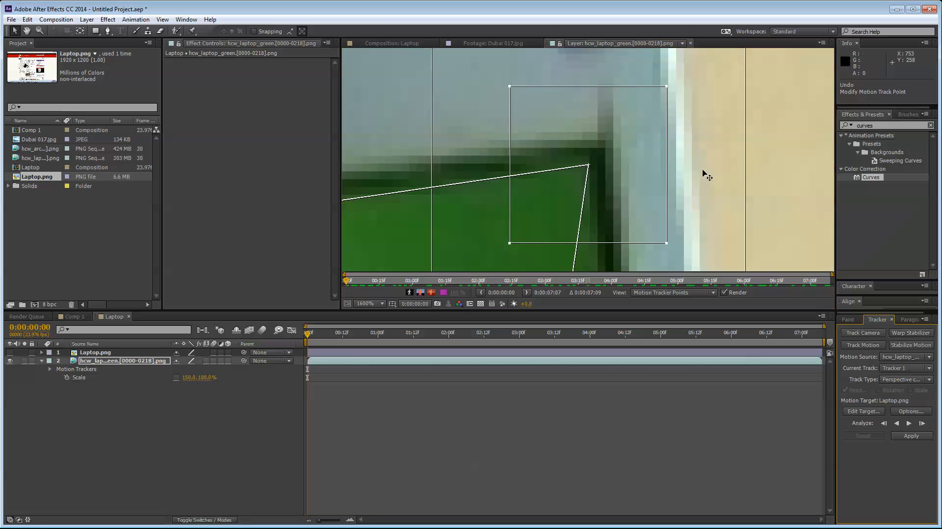
{"action": "scroll", "coordinate": [677, 191], "scroll_direction": "down", "scroll_amount": 4}
{"action": "left_click_drag", "start_coordinate": [622, 247], "coordinate": [611, 86]}
{"action": "scroll", "coordinate": [540, 170], "scroll_direction": "up", "scroll_amount": 3}
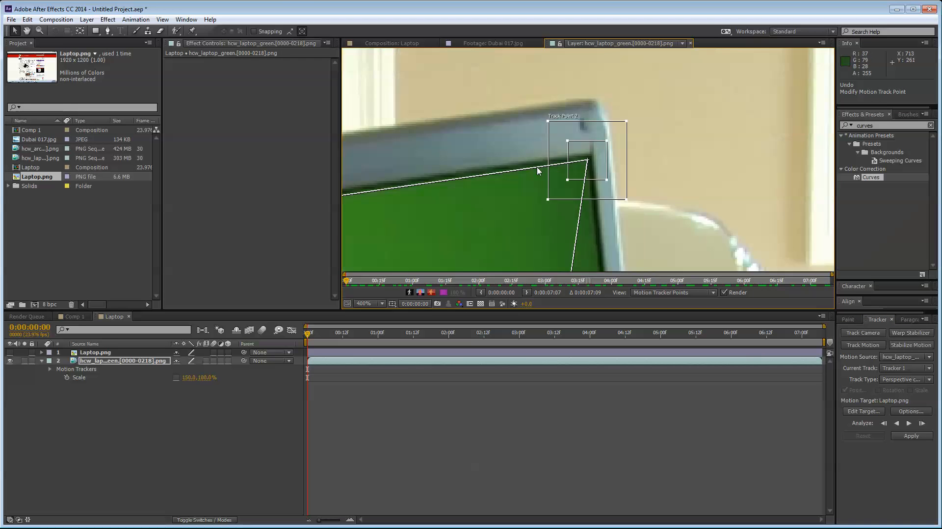
Place Track Point 4 precisely on the lower-right corner of the laptop's green screen.
{"action": "scroll", "coordinate": [545, 225], "scroll_direction": "down", "scroll_amount": 4}
{"action": "scroll", "coordinate": [587, 159], "scroll_direction": "up", "scroll_amount": 6}
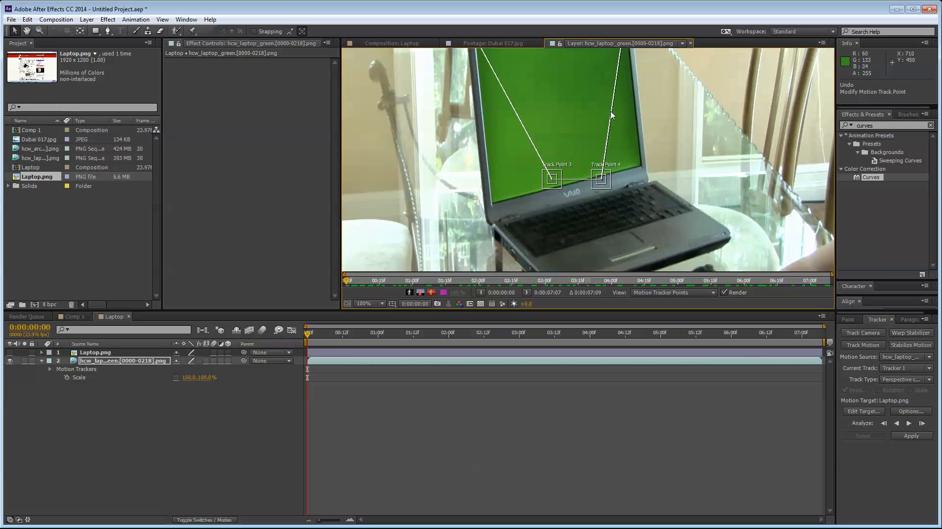
{"action": "scroll", "coordinate": [604, 206], "scroll_direction": "down", "scroll_amount": 2}
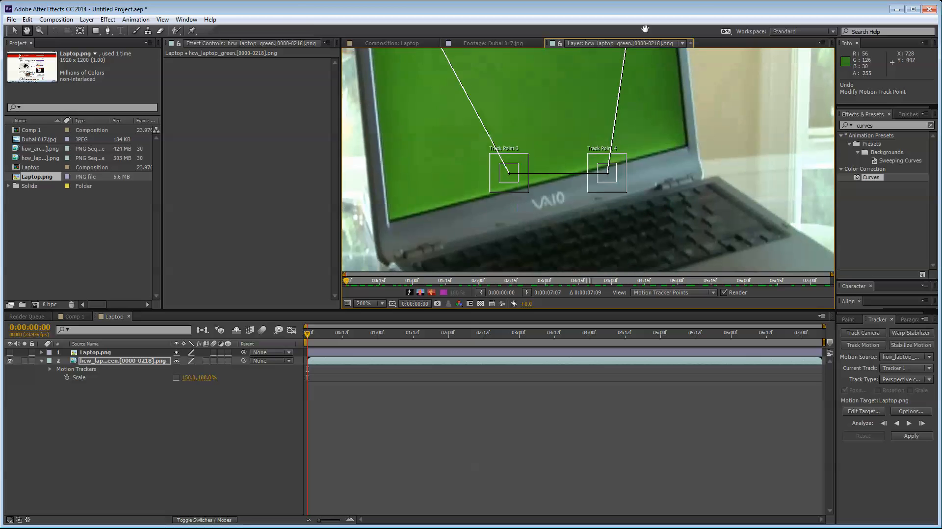
{"action": "left_click_drag", "start_coordinate": [643, 166], "coordinate": [706, 154]}
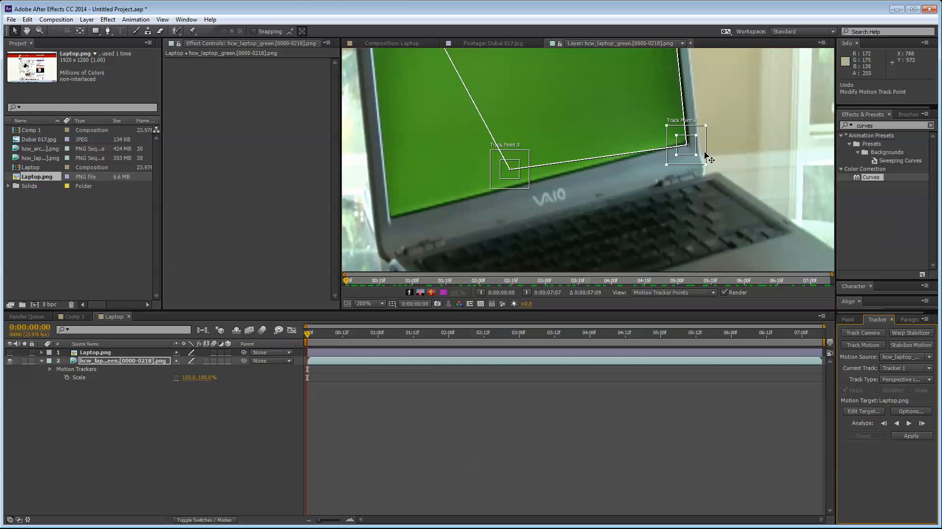
{"action": "scroll", "coordinate": [592, 179], "scroll_direction": "up", "scroll_amount": 4}
{"action": "left_click_drag", "start_coordinate": [639, 182], "coordinate": [664, 210]}
{"action": "scroll", "coordinate": [643, 172], "scroll_direction": "up", "scroll_amount": 1}
Place Track Point 3 precisely on the lower-left corner of the laptop's green screen.
{"action": "scroll", "coordinate": [665, 211], "scroll_direction": "down", "scroll_amount": 8}
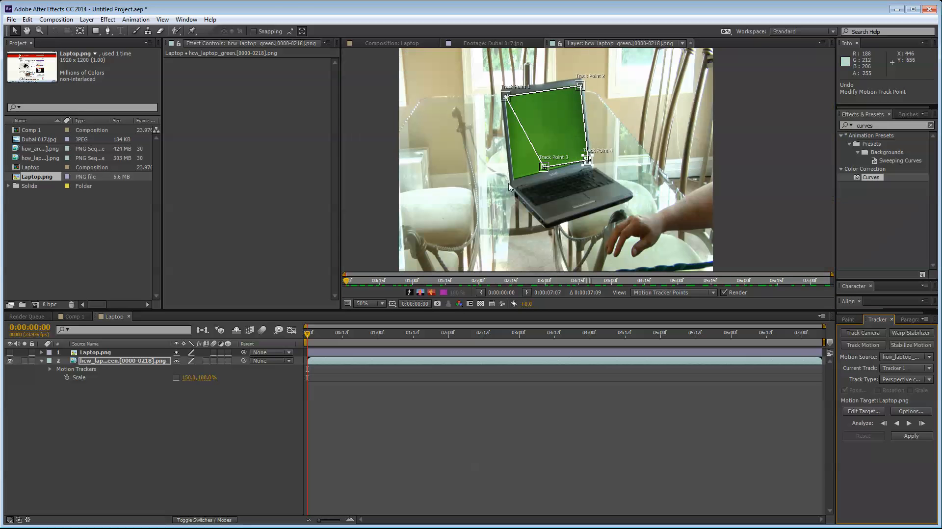
{"action": "scroll", "coordinate": [541, 178], "scroll_direction": "up", "scroll_amount": 6}
{"action": "scroll", "coordinate": [541, 178], "scroll_direction": "down", "scroll_amount": 2}
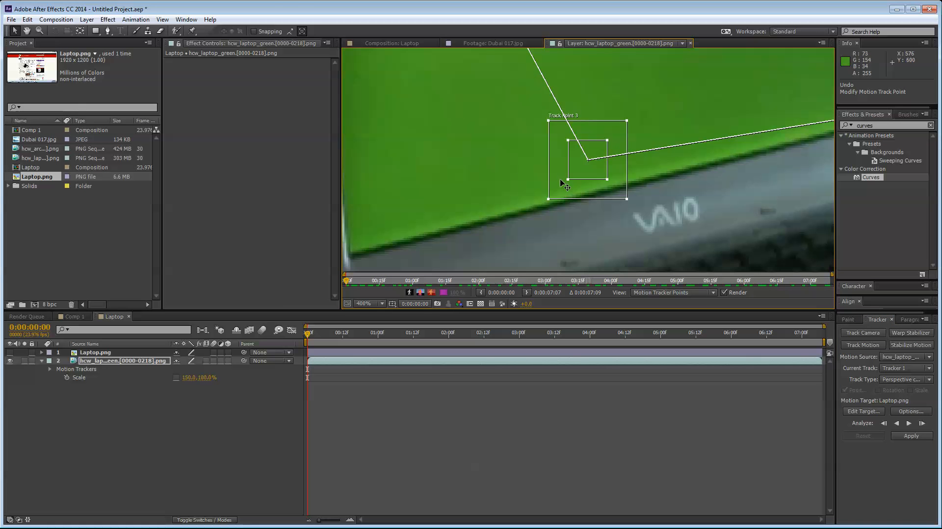
{"action": "left_click_drag", "start_coordinate": [686, 151], "coordinate": [623, 153]}
{"action": "left_click_drag", "start_coordinate": [543, 176], "coordinate": [545, 207]}
{"action": "scroll", "coordinate": [546, 207], "scroll_direction": "up", "scroll_amount": 2}
{"action": "mouse_move", "coordinate": [701, 184]}
{"action": "left_mouse_down"}
{"action": "mouse_move", "coordinate": [694, 204]}
{"action": "mouse_move", "coordinate": [705, 204]}
{"action": "mouse_move", "coordinate": [703, 186]}
{"action": "left_mouse_up"}
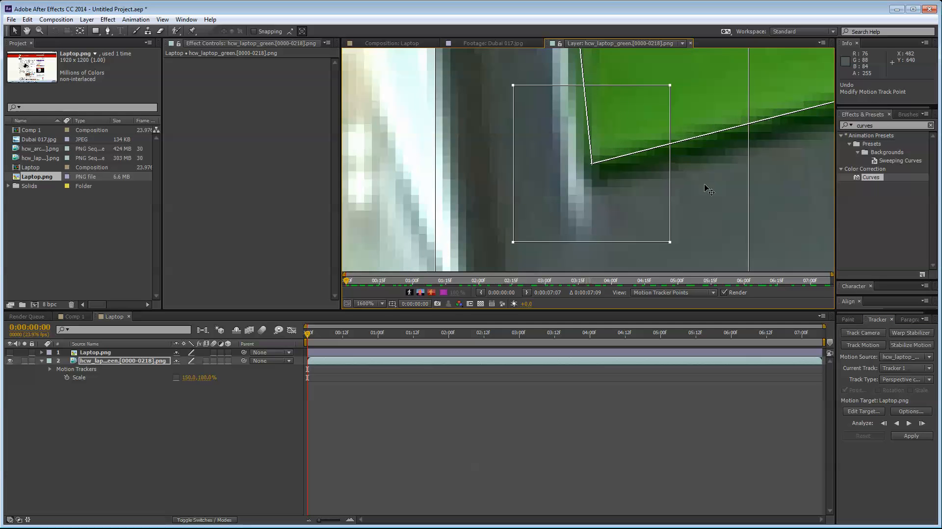
{"action": "scroll", "coordinate": [706, 193], "scroll_direction": "down", "scroll_amount": 2}
{"action": "scroll", "coordinate": [689, 179], "scroll_direction": "down", "scroll_amount": 2}
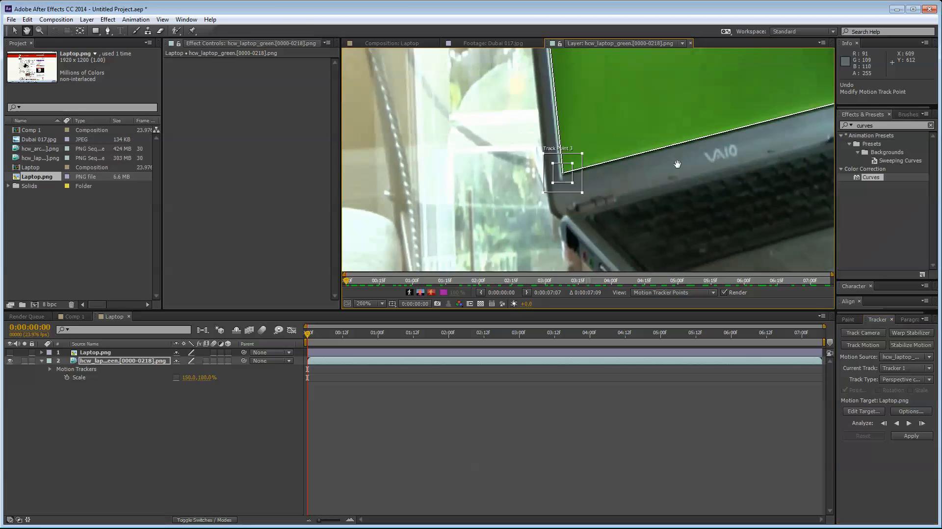
{"action": "left_click_drag", "start_coordinate": [655, 152], "coordinate": [646, 177]}
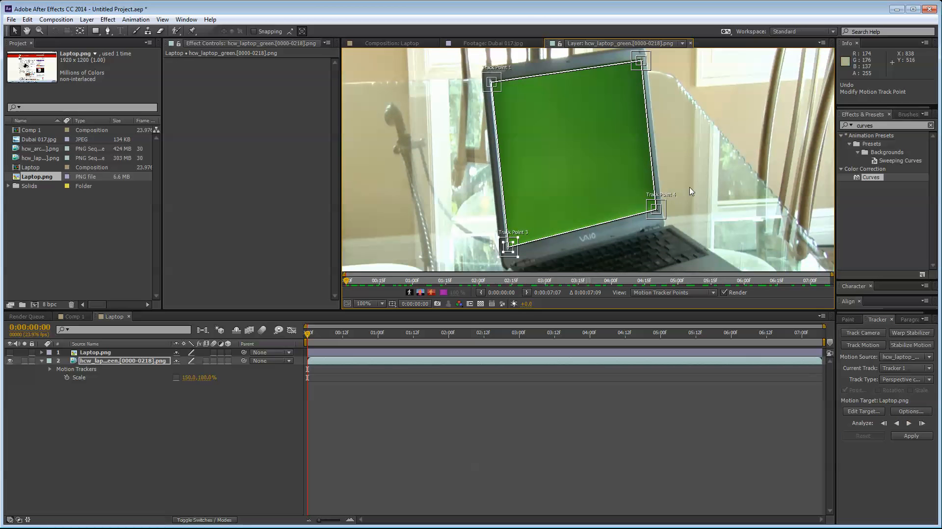
Analyze the four track points forward from the first frame and stop at about 0:00:01:01, where the hand nears Track Point 4.
{"action": "key", "text": "comma"}
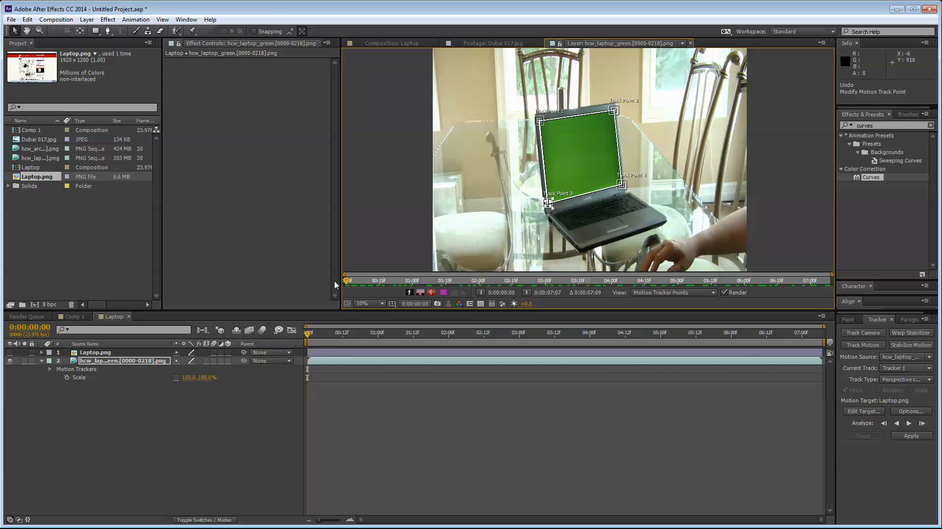
{"action": "mouse_move", "coordinate": [347, 281]}
{"action": "left_mouse_down"}
{"action": "mouse_move", "coordinate": [429, 281]}
{"action": "mouse_move", "coordinate": [322, 278]}
{"action": "left_mouse_up"}
{"action": "left_click", "coordinate": [909, 423]}
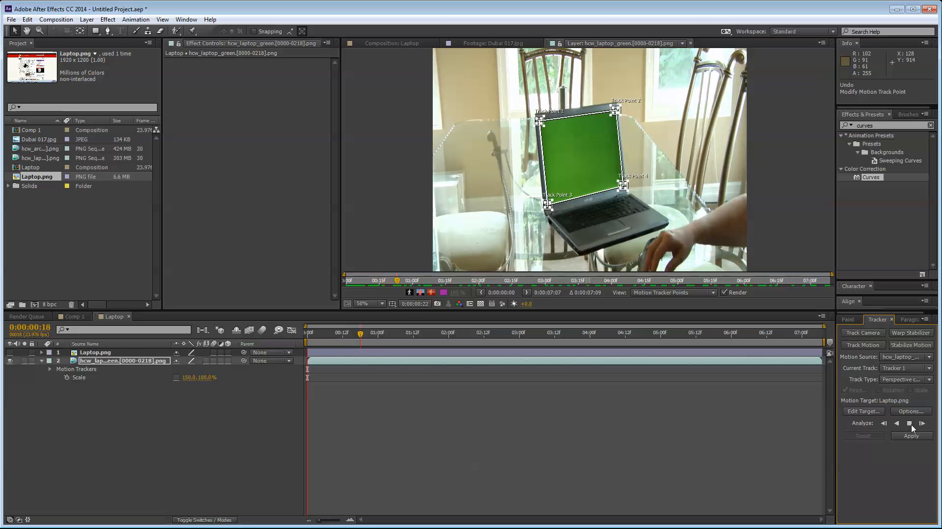
{"action": "left_click", "coordinate": [909, 424]}
{"action": "scroll", "coordinate": [603, 180], "scroll_direction": "up", "scroll_amount": 4}
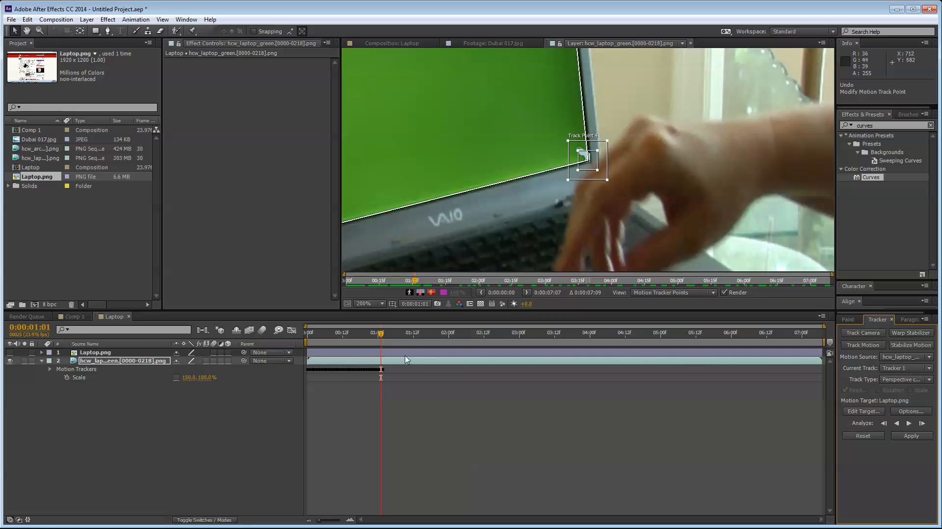
Analyze one frame forward to 0:00:01:02 and reposition Track Point 4 over the lower-right screen corner hidden behind the hand.
{"action": "left_click", "coordinate": [922, 423]}
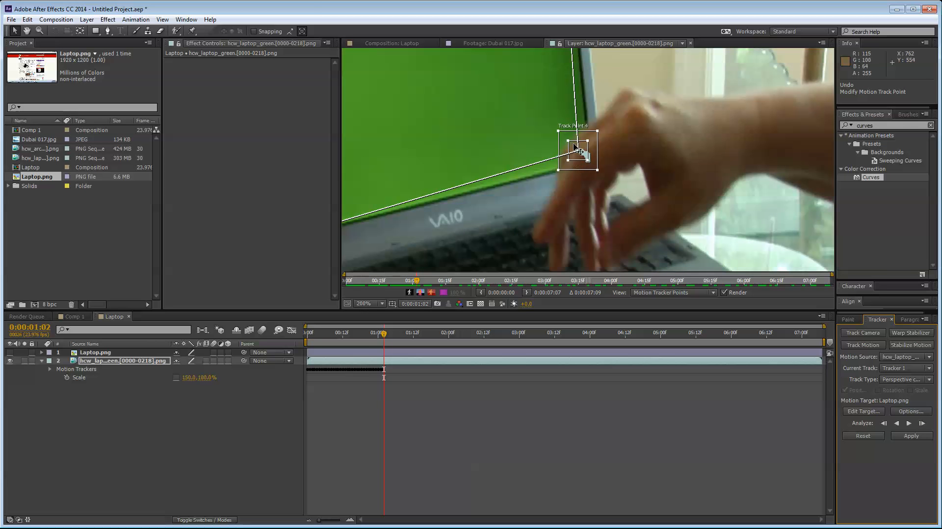
{"action": "left_click_drag", "start_coordinate": [589, 142], "coordinate": [611, 149]}
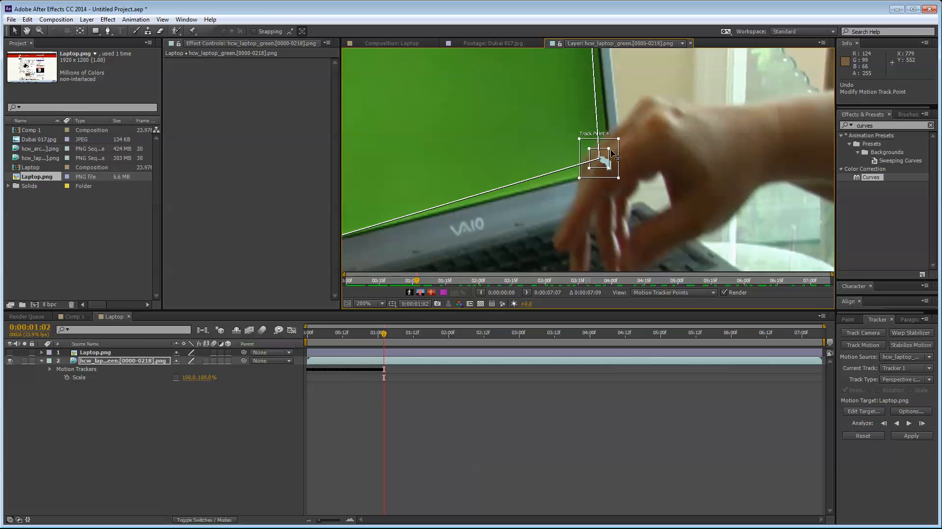
{"action": "scroll", "coordinate": [615, 154], "scroll_direction": "up", "scroll_amount": 2}
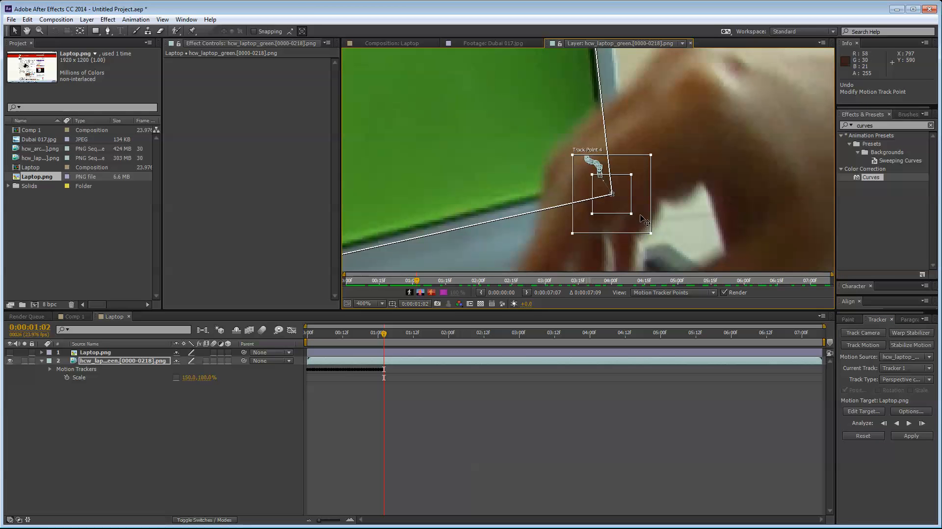
{"action": "left_click_drag", "start_coordinate": [641, 216], "coordinate": [631, 199]}
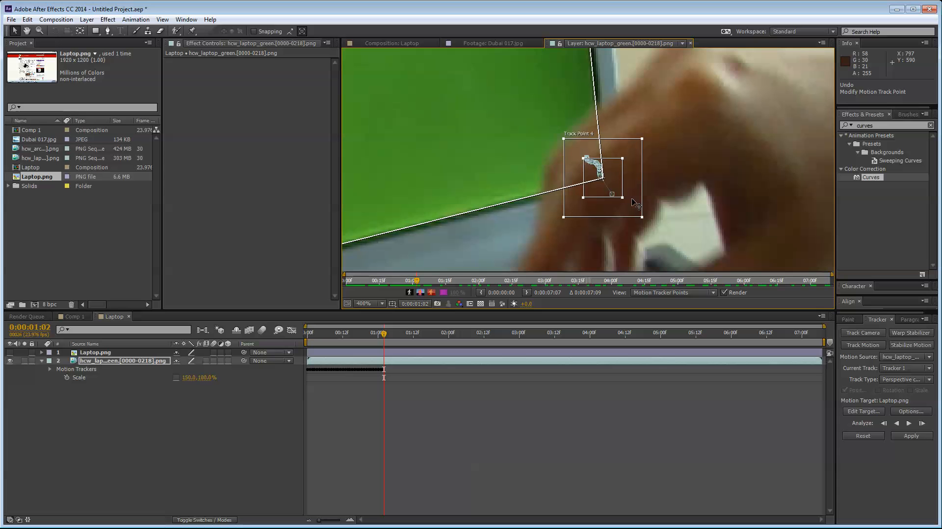
{"action": "scroll", "coordinate": [634, 201], "scroll_direction": "down", "scroll_amount": 4}
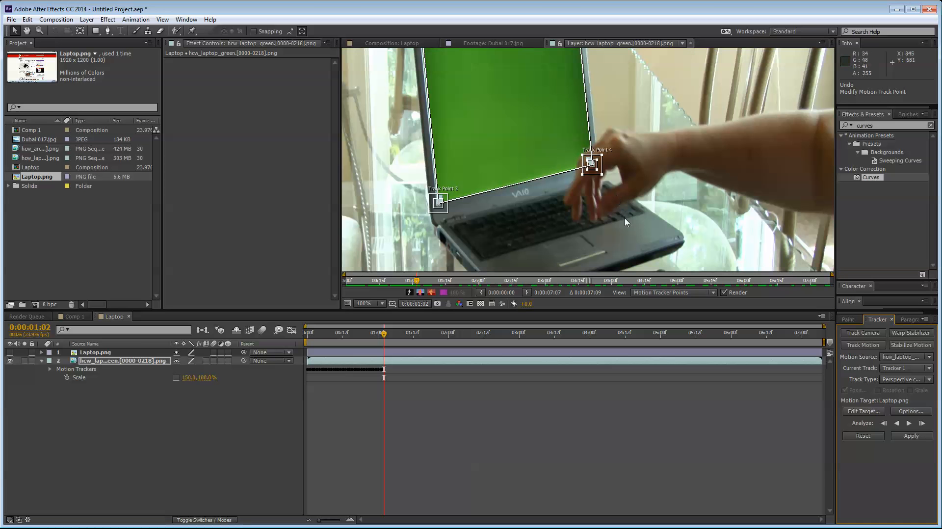
{"action": "scroll", "coordinate": [588, 164], "scroll_direction": "up", "scroll_amount": 4}
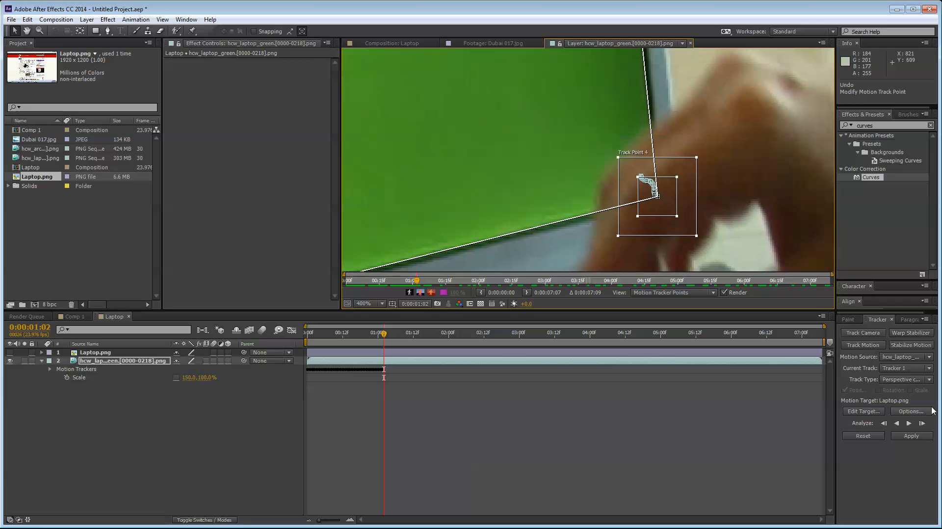
Analyze frame by frame to 0:00:01:04, moving Track Point 4 back onto the estimated lower-right screen corner under the passing hand.
{"action": "left_click", "coordinate": [922, 423]}
{"action": "scroll", "coordinate": [663, 194], "scroll_direction": "down", "scroll_amount": 2}
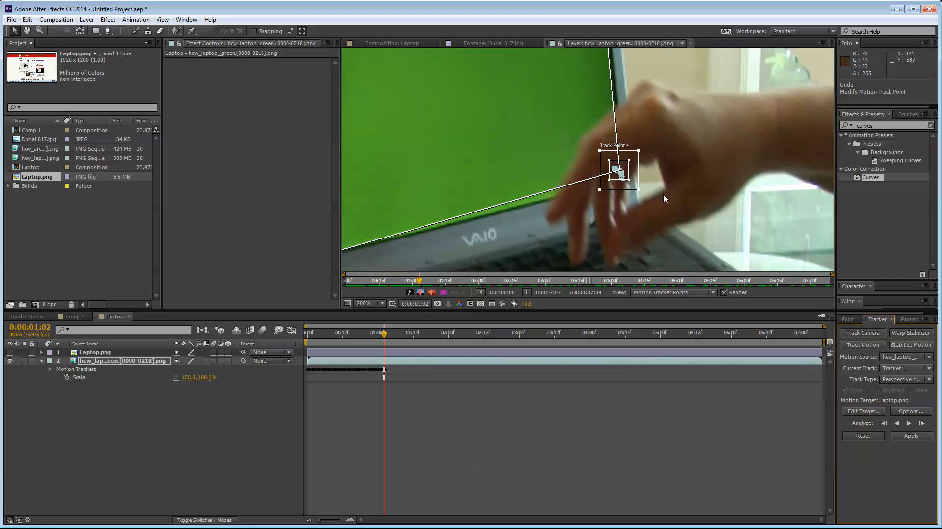
{"action": "mouse_move", "coordinate": [639, 185]}
{"action": "left_mouse_down"}
{"action": "mouse_move", "coordinate": [636, 199]}
{"action": "mouse_move", "coordinate": [638, 185]}
{"action": "left_mouse_up"}
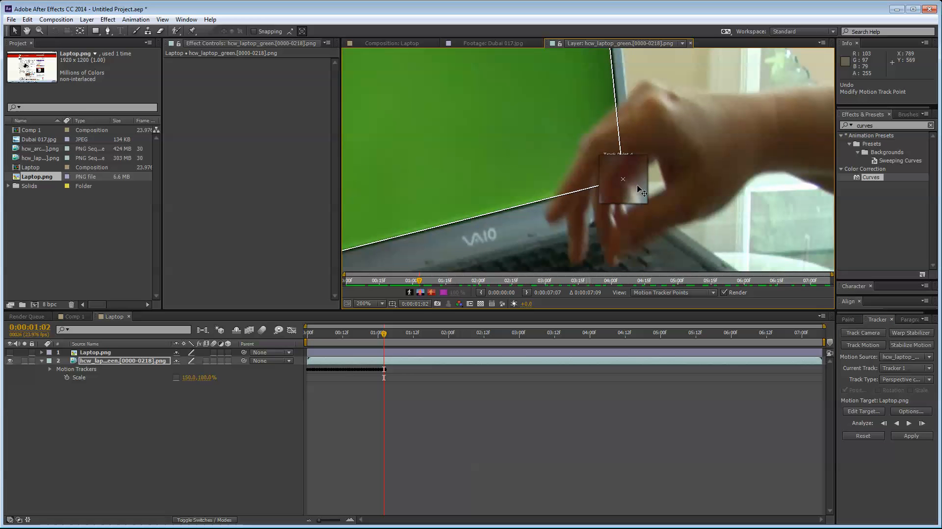
{"action": "left_click", "coordinate": [922, 423]}
{"action": "left_click_drag", "start_coordinate": [639, 170], "coordinate": [641, 188]}
{"action": "left_click", "coordinate": [921, 423]}
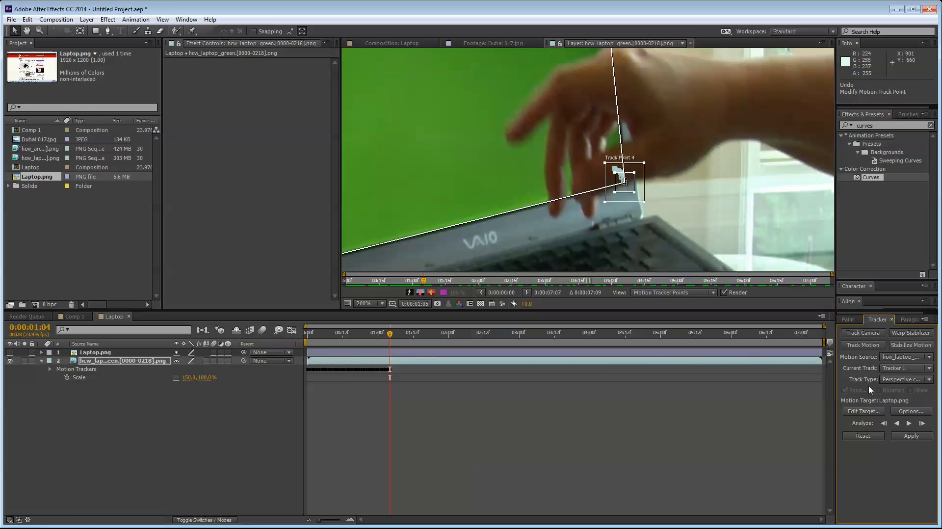
Analyze one frame to 0:00:01:05 and place Track Point 4 precisely on the uncovered lower-right corner of the green screen.
{"action": "left_click", "coordinate": [916, 422]}
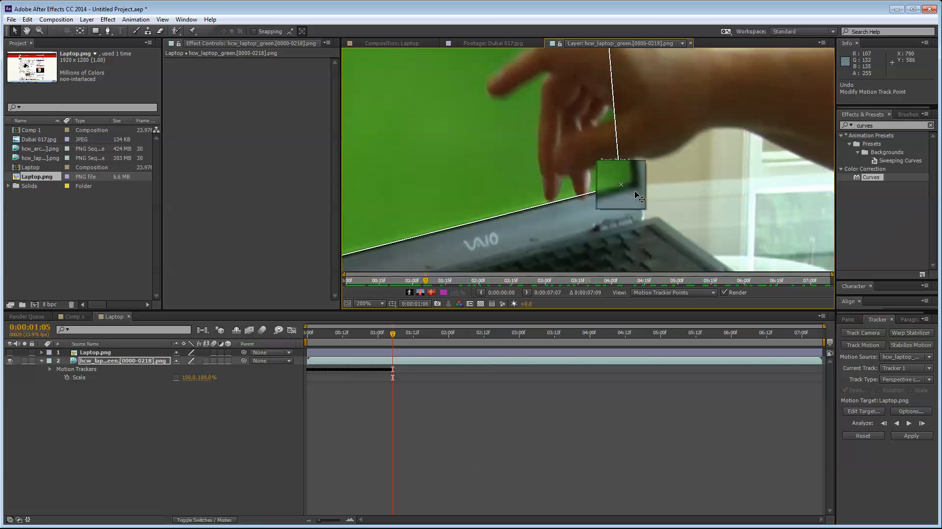
{"action": "scroll", "coordinate": [644, 198], "scroll_direction": "up", "scroll_amount": 2}
{"action": "scroll", "coordinate": [643, 199], "scroll_direction": "up", "scroll_amount": 1}
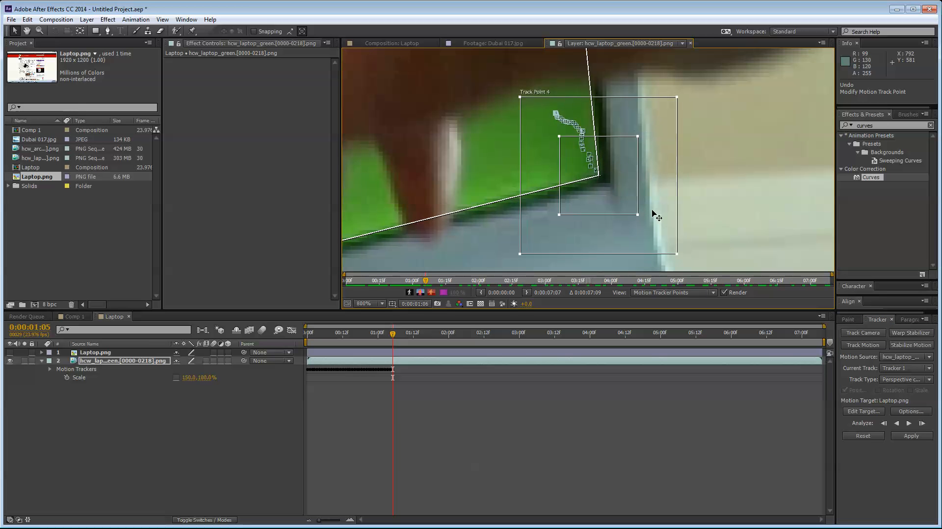
{"action": "scroll", "coordinate": [653, 212], "scroll_direction": "down", "scroll_amount": 5}
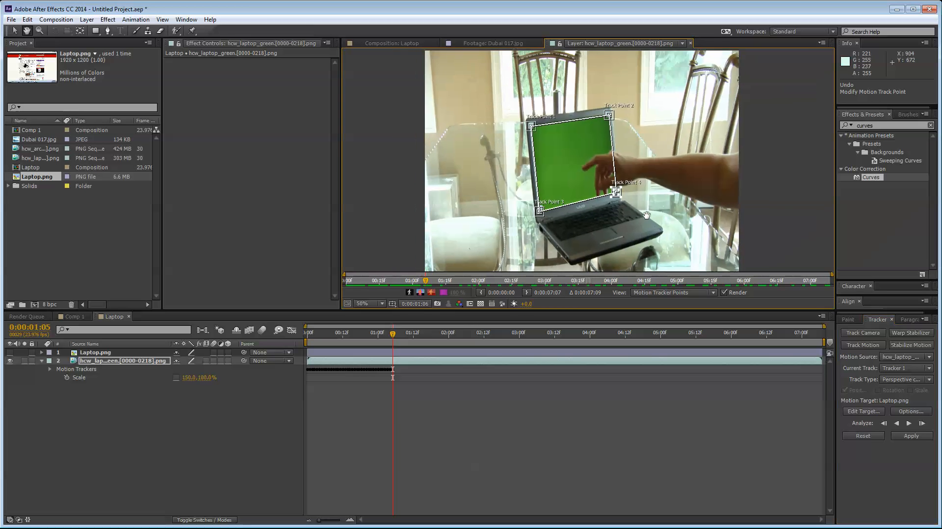
Analyze the four track points forward from 0:00:01:05 and stop at about 0:00:06:02, once Track Point 4 has drifted off its corner.
{"action": "scroll", "coordinate": [637, 205], "scroll_direction": "up", "scroll_amount": 2}
{"action": "left_click_drag", "start_coordinate": [639, 205], "coordinate": [678, 251]}
{"action": "left_click", "coordinate": [909, 423]}
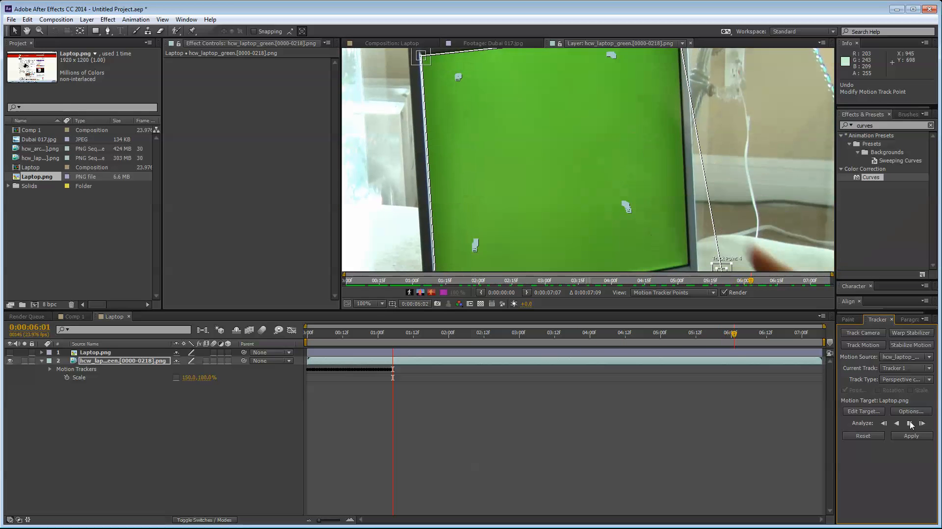
{"action": "left_click", "coordinate": [909, 423]}
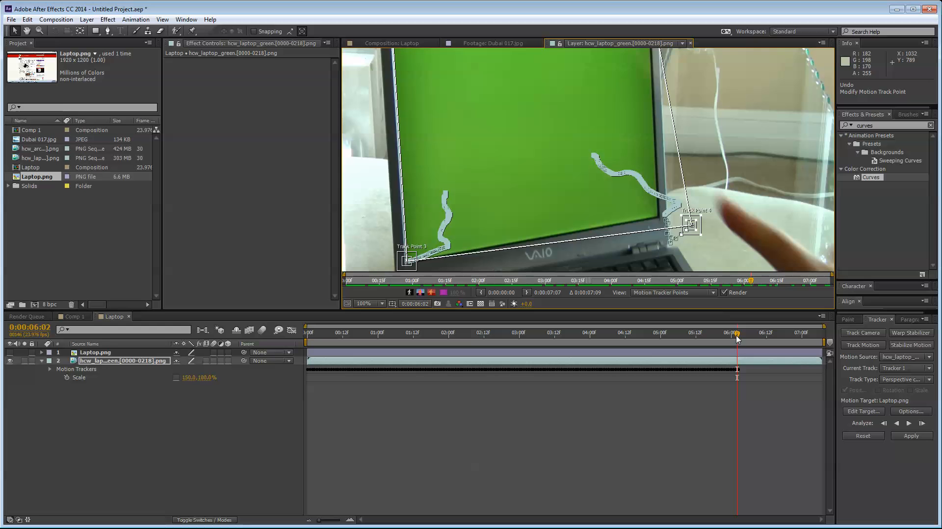
Return to 0:00:05:18, just before Track Point 4 leaves the lower-right corner, and try to analyze one frame forward from there.
{"action": "left_click_drag", "start_coordinate": [737, 338], "coordinate": [710, 333]}
{"action": "scroll", "coordinate": [610, 180], "scroll_direction": "up", "scroll_amount": 4}
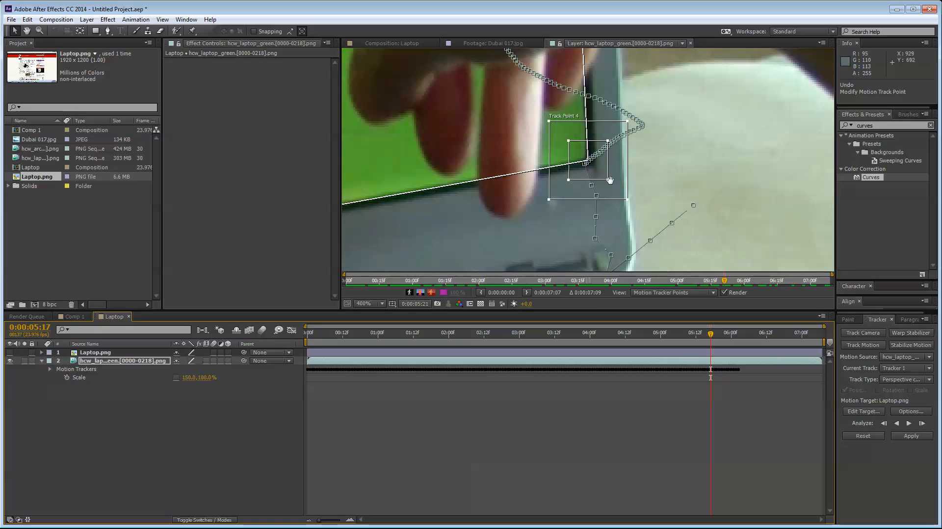
{"action": "left_click_drag", "start_coordinate": [609, 180], "coordinate": [619, 221]}
{"action": "key", "text": "space"}
{"action": "key", "text": "space"}
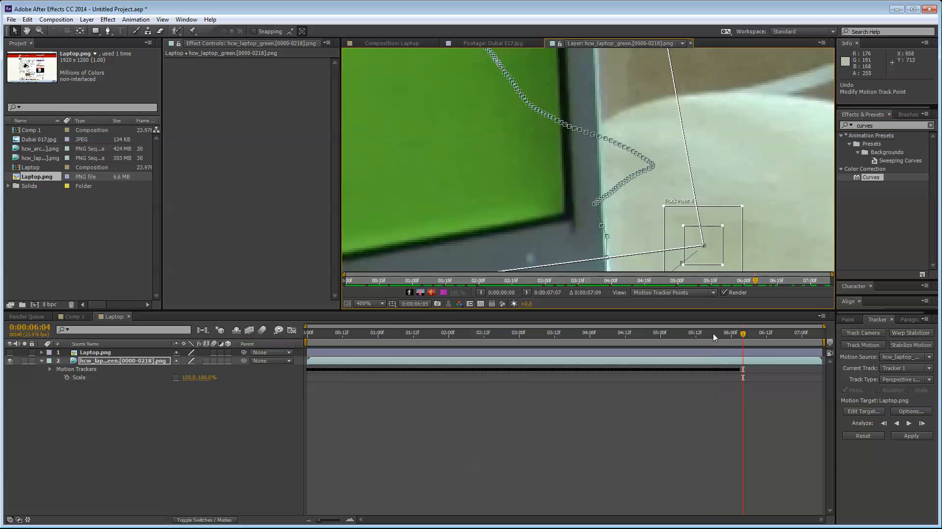
{"action": "mouse_move", "coordinate": [714, 337]}
{"action": "left_mouse_down"}
{"action": "mouse_move", "coordinate": [694, 337]}
{"action": "mouse_move", "coordinate": [714, 343]}
{"action": "left_mouse_up"}
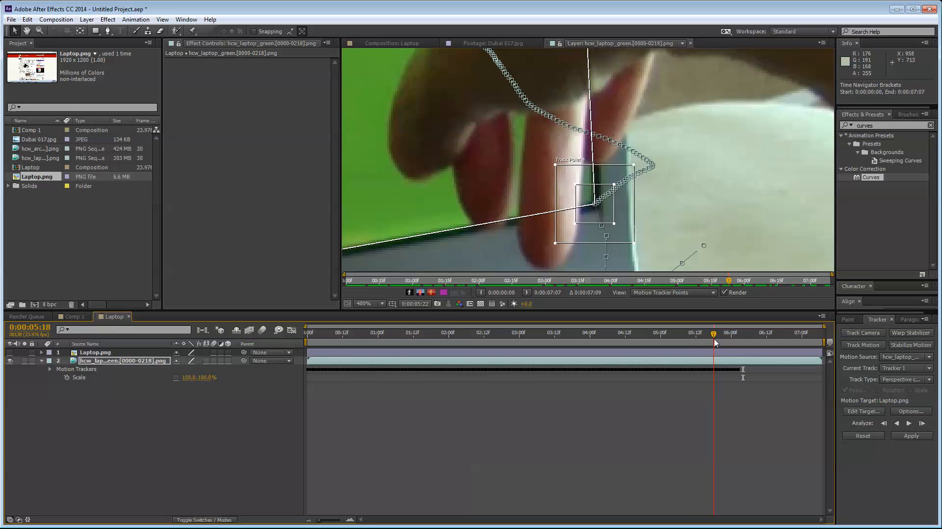
{"action": "left_click", "coordinate": [921, 424]}
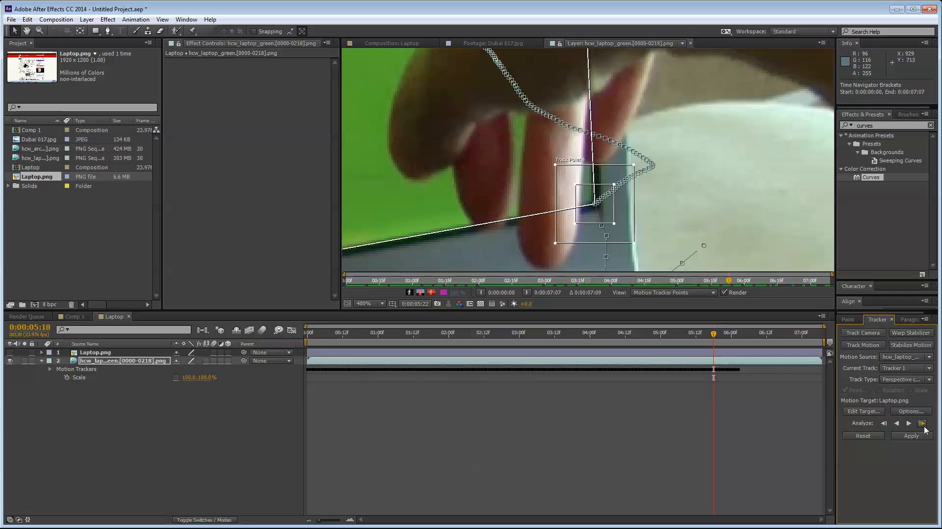
{"action": "left_click", "coordinate": [637, 197]}
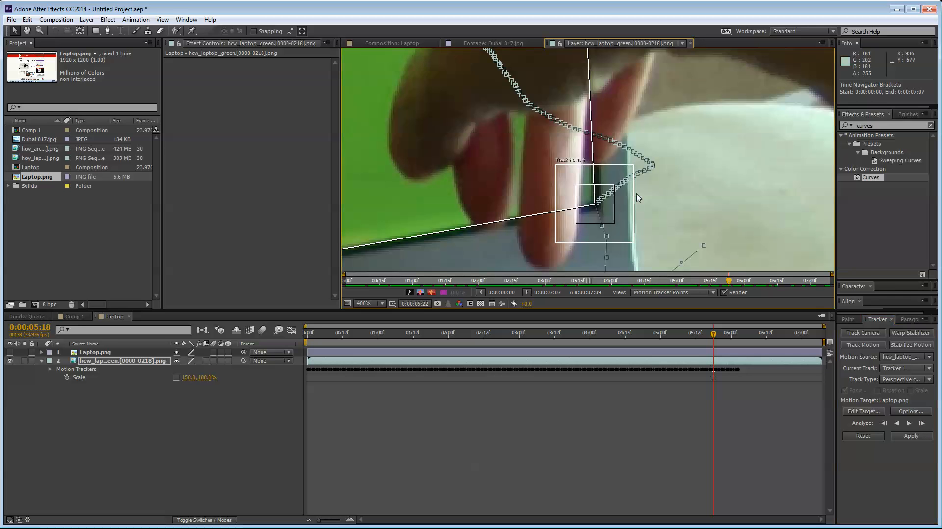
{"action": "left_click", "coordinate": [922, 423]}
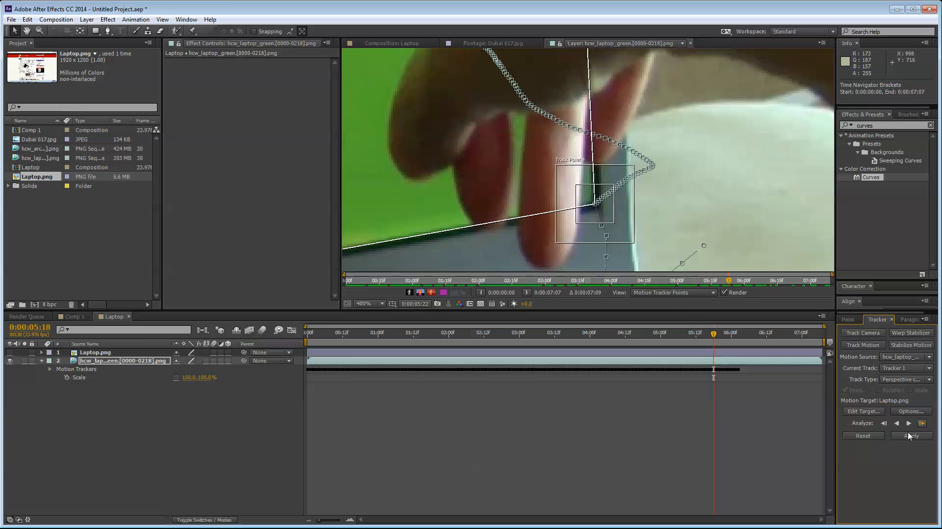
{"action": "left_click_drag", "start_coordinate": [727, 284], "coordinate": [728, 284]}
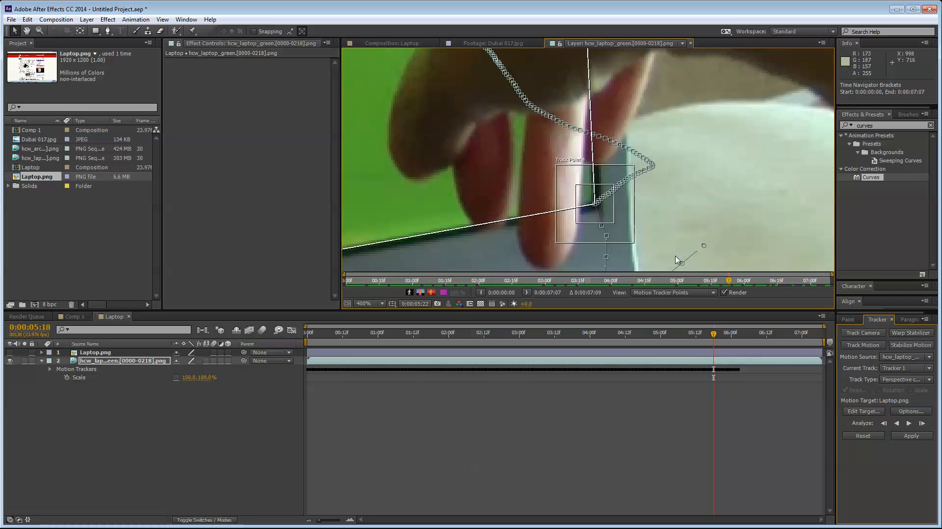
{"action": "left_click", "coordinate": [920, 424]}
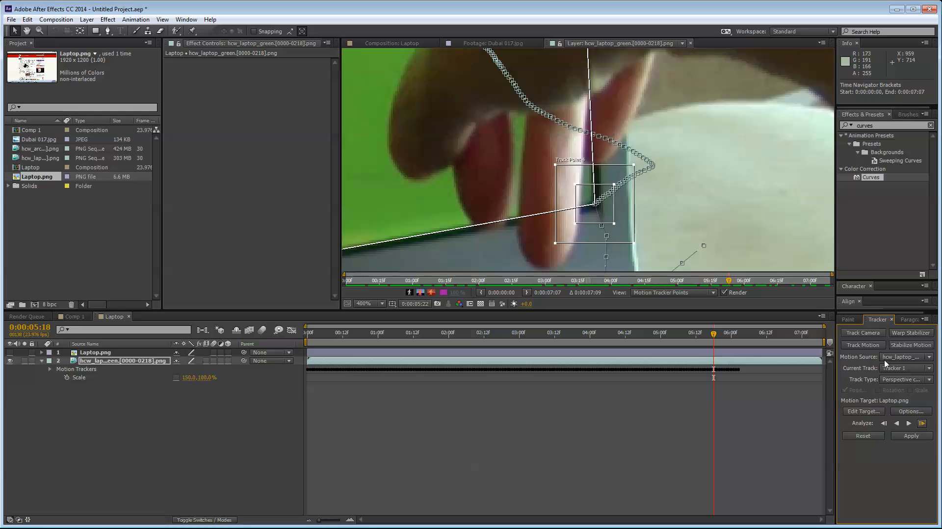
Analyze the four track points backward from 0:00:05:18 to 0:00:05:04.
{"action": "scroll", "coordinate": [632, 205], "scroll_direction": "down", "scroll_amount": 4}
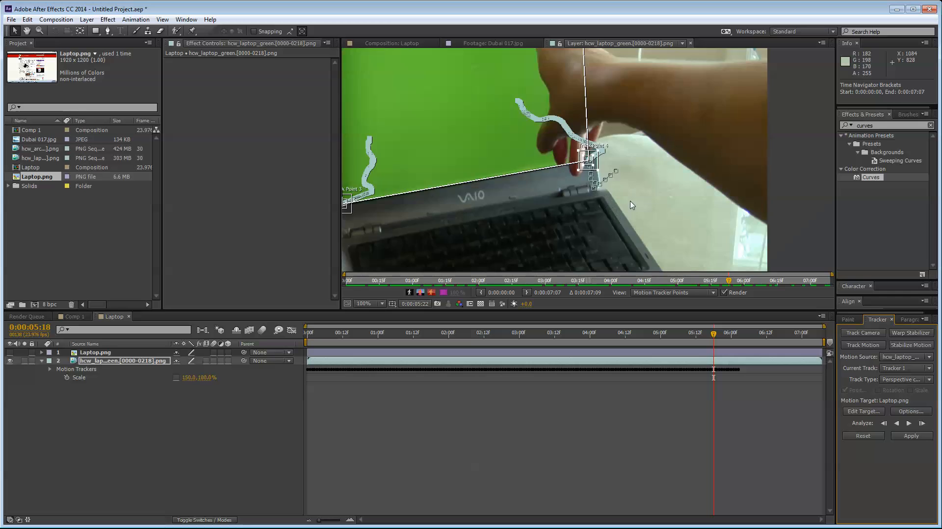
{"action": "scroll", "coordinate": [631, 205], "scroll_direction": "up", "scroll_amount": 2}
{"action": "left_click", "coordinate": [897, 423]}
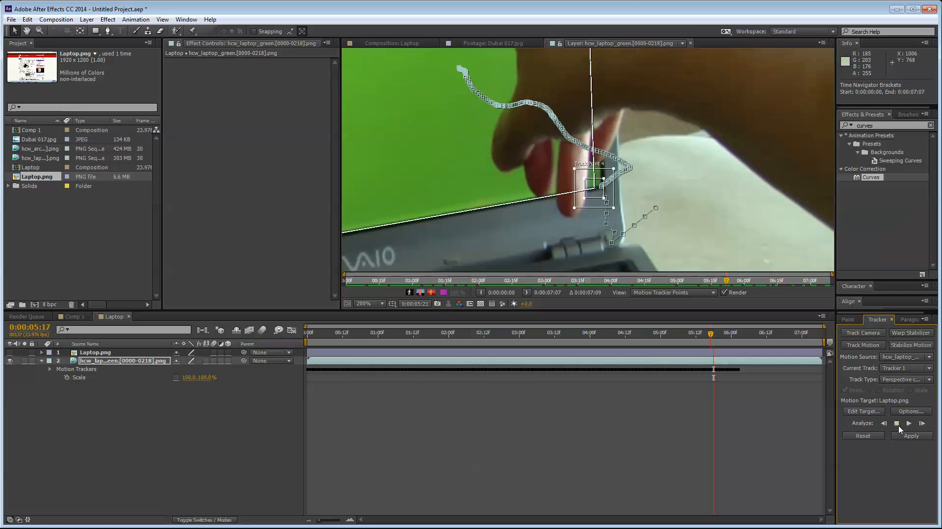
{"action": "left_click", "coordinate": [897, 424]}
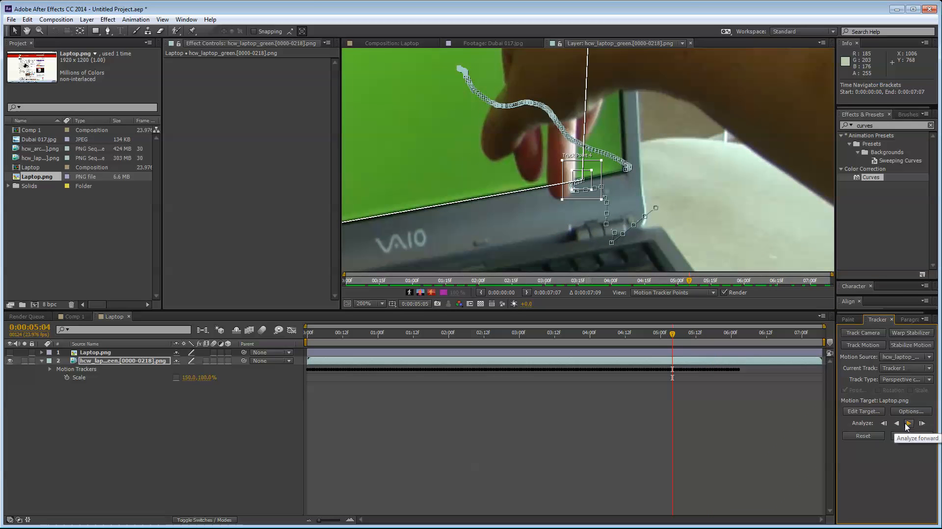
Re-analyze the track points forward from 0:00:05:03 to 0:00:05:19 and delete all tracker keyframes from that frame onward.
{"action": "left_click", "coordinate": [672, 335]}
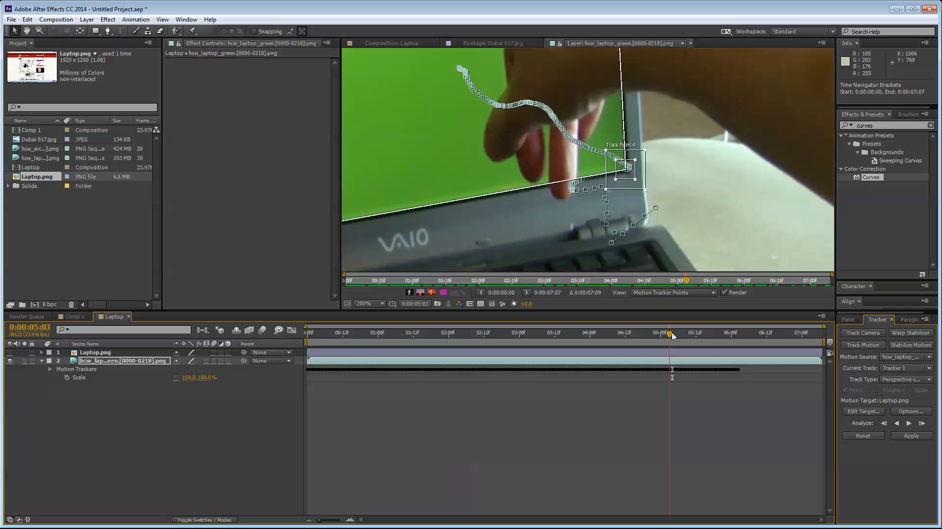
{"action": "left_click", "coordinate": [909, 423]}
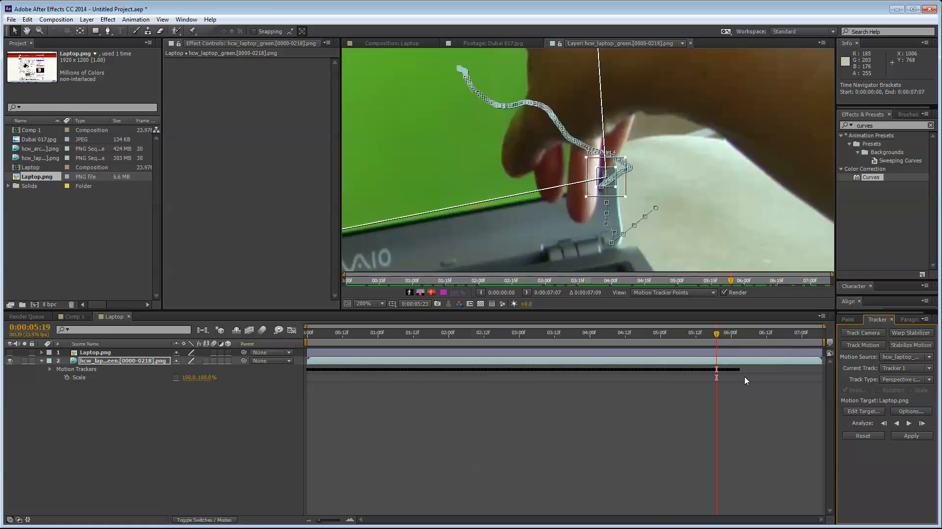
{"action": "key", "text": "u"}
{"action": "left_click_drag", "start_coordinate": [751, 376], "coordinate": [715, 526]}
{"action": "key", "text": "Delete"}
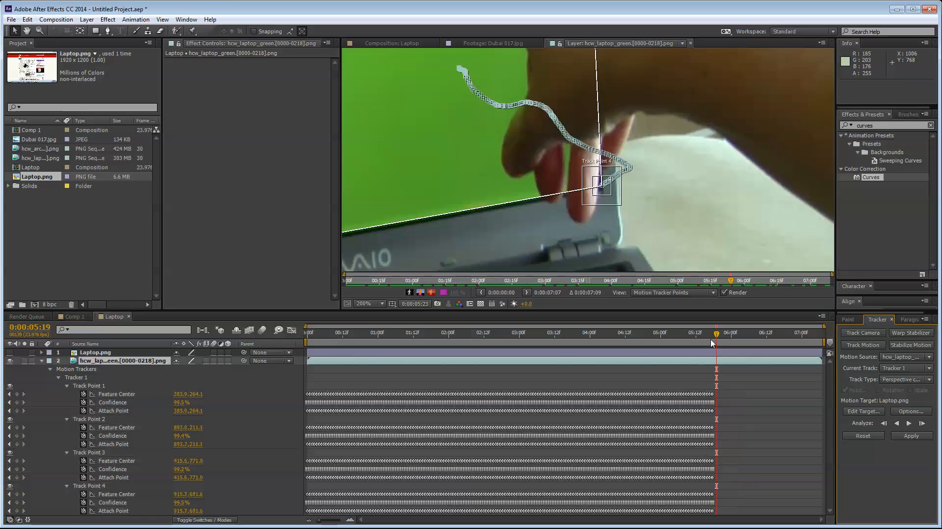
Go back to 0:00:05:17 and analyze the four track points forward one frame at a time to 0:00:05:19.
{"action": "left_click_drag", "start_coordinate": [715, 338], "coordinate": [710, 337]}
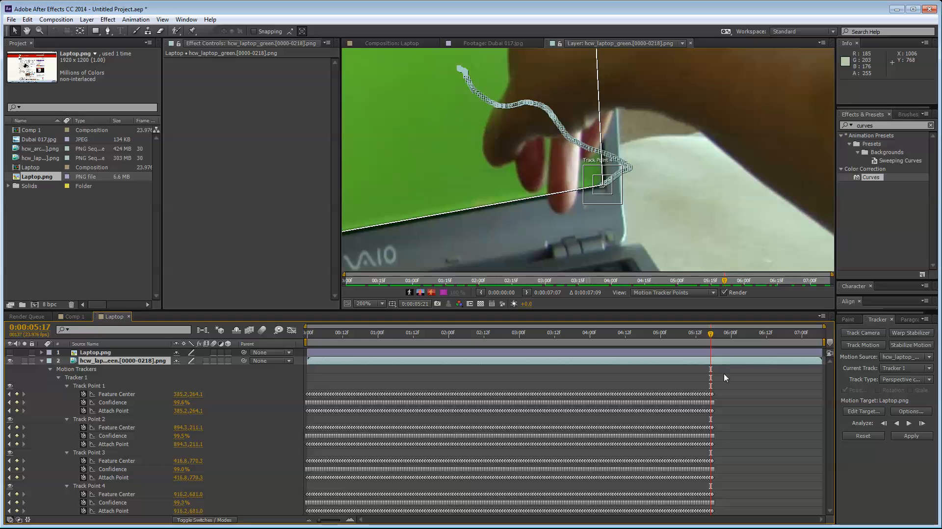
{"action": "key", "text": "equal"}
{"action": "key", "text": "equal"}
{"action": "key", "text": "equal"}
{"action": "key", "text": "equal"}
{"action": "key", "text": "minus"}
{"action": "key", "text": "minus"}
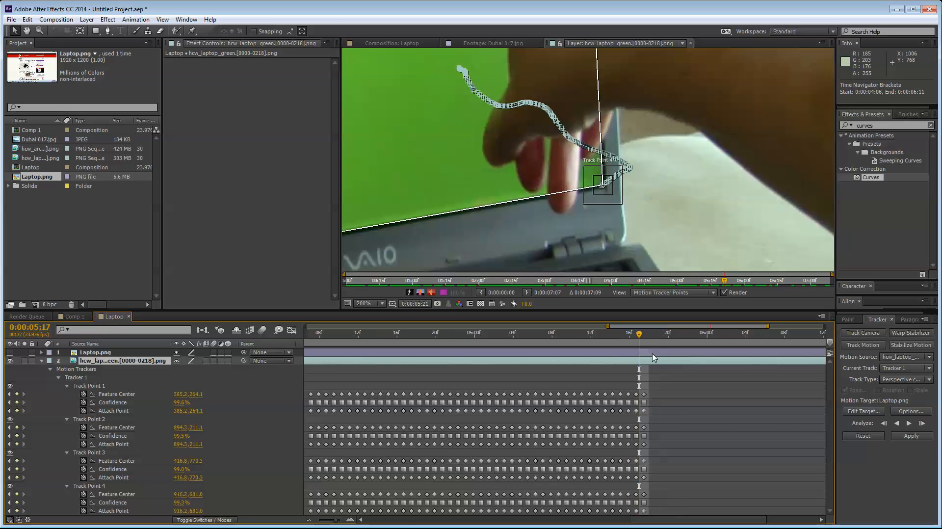
{"action": "key", "text": "semicolon"}
{"action": "left_click", "coordinate": [922, 423]}
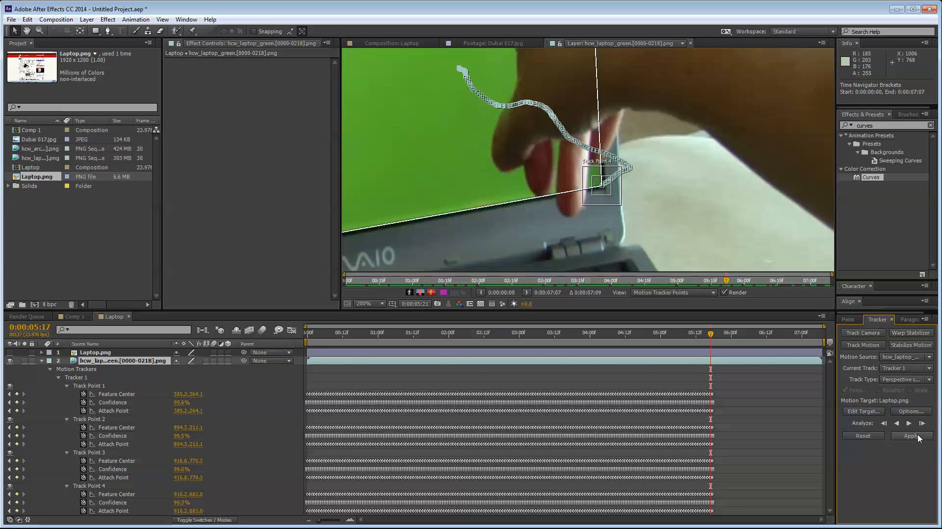
{"action": "left_click", "coordinate": [921, 423]}
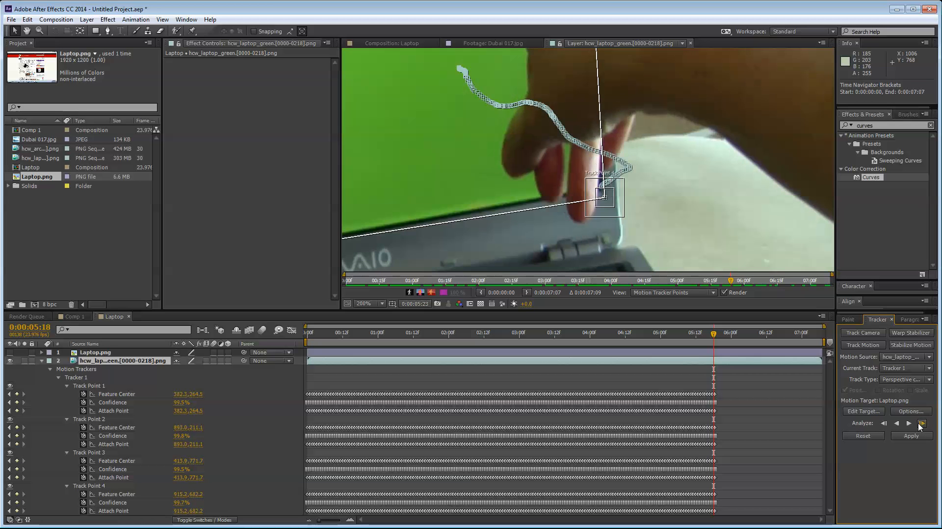
Reposition Track Point 4 at 0:00:05:19 onto the green screen's lower-right corner, partly covered by the fingers.
{"action": "scroll", "coordinate": [622, 224], "scroll_direction": "down", "scroll_amount": 2}
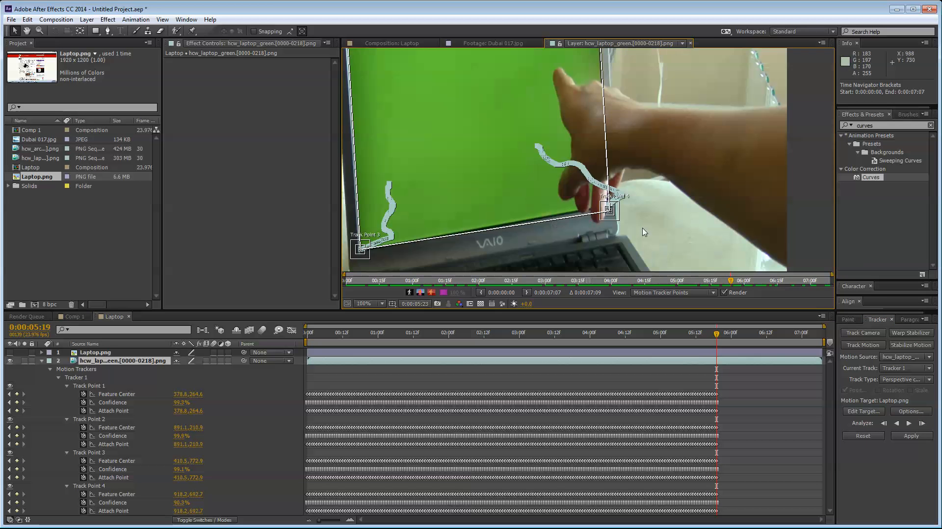
{"action": "left_click_drag", "start_coordinate": [614, 216], "coordinate": [611, 210]}
{"action": "scroll", "coordinate": [611, 210], "scroll_direction": "up", "scroll_amount": 2}
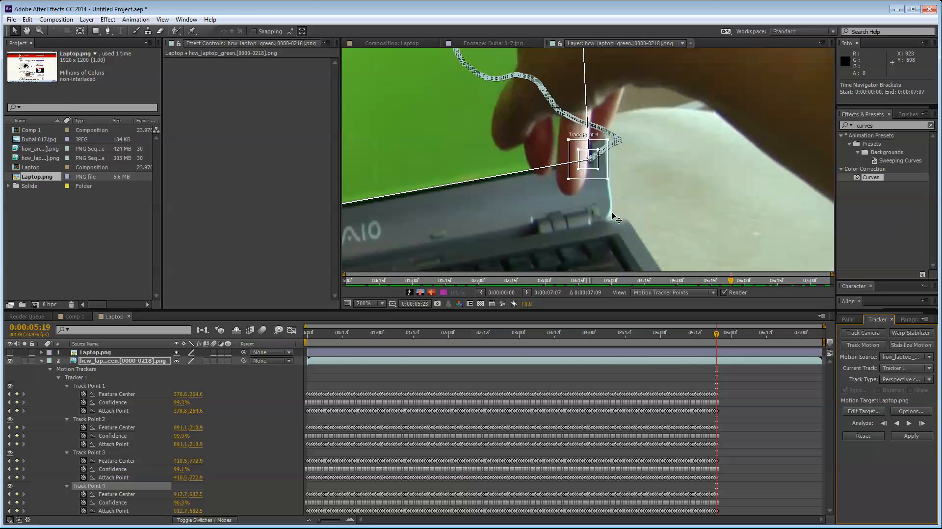
{"action": "left_click_drag", "start_coordinate": [612, 165], "coordinate": [691, 197]}
{"action": "left_click_drag", "start_coordinate": [638, 239], "coordinate": [636, 241]}
{"action": "key", "text": "comma"}
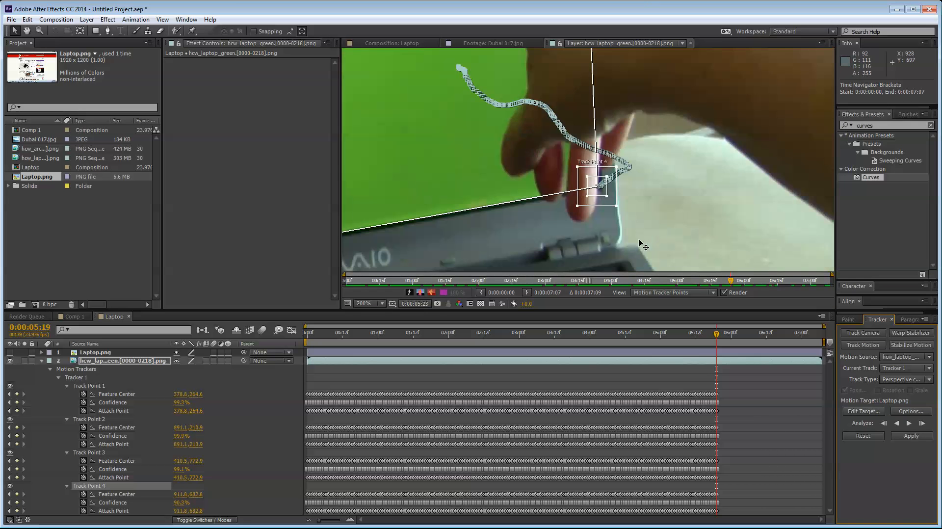
Analyze one frame forward to 0:00:05:20 and realign Track Point 4 with the green screen's lower-right corner behind the fingers.
{"action": "left_click", "coordinate": [922, 424]}
{"action": "left_click_drag", "start_coordinate": [615, 213], "coordinate": [611, 200]}
{"action": "key", "text": "space"}
{"action": "mouse_move", "coordinate": [668, 132]}
{"action": "left_mouse_down"}
{"action": "mouse_move", "coordinate": [698, 314]}
{"action": "mouse_move", "coordinate": [661, 138]}
{"action": "left_mouse_up"}
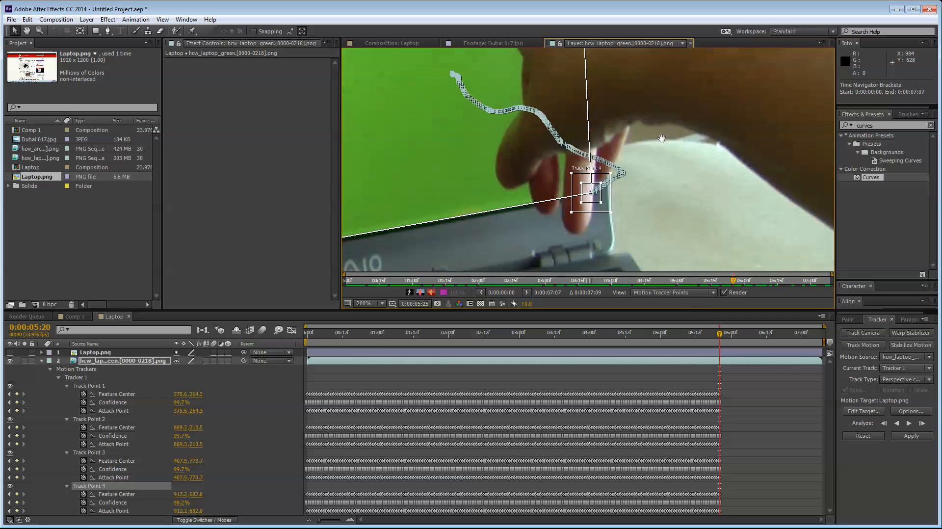
{"action": "left_click_drag", "start_coordinate": [606, 205], "coordinate": [605, 205]}
{"action": "key", "text": "space"}
{"action": "left_click_drag", "start_coordinate": [666, 90], "coordinate": [672, 147]}
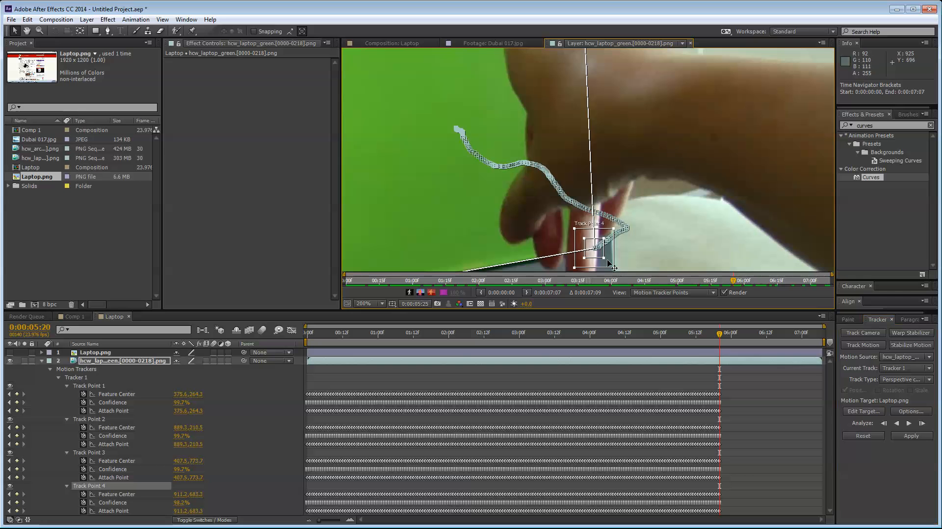
{"action": "left_click_drag", "start_coordinate": [608, 263], "coordinate": [607, 264]}
{"action": "key", "text": "space"}
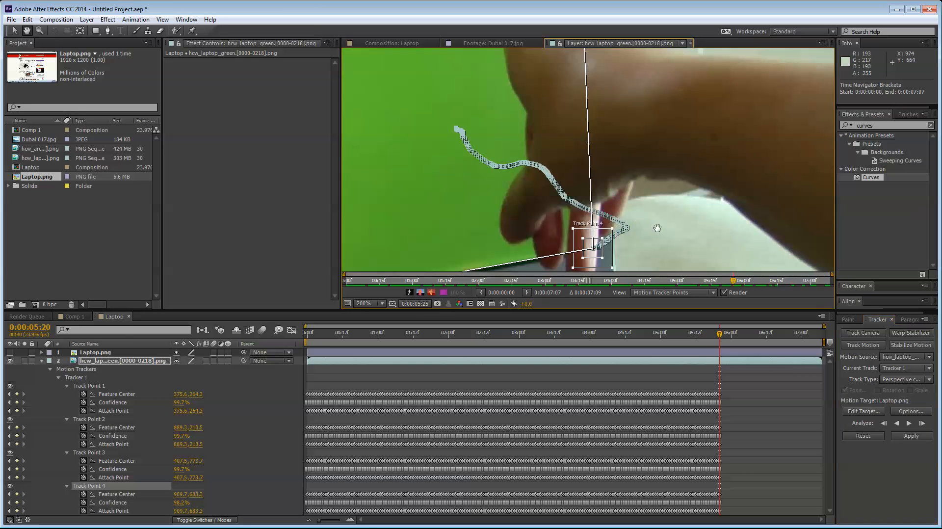
{"action": "left_click_drag", "start_coordinate": [656, 229], "coordinate": [665, 151]}
Analyze one frame forward to 0:00:05:21 and move Track Point 4 back onto the screen's hidden lower-right corner.
{"action": "left_click", "coordinate": [922, 423]}
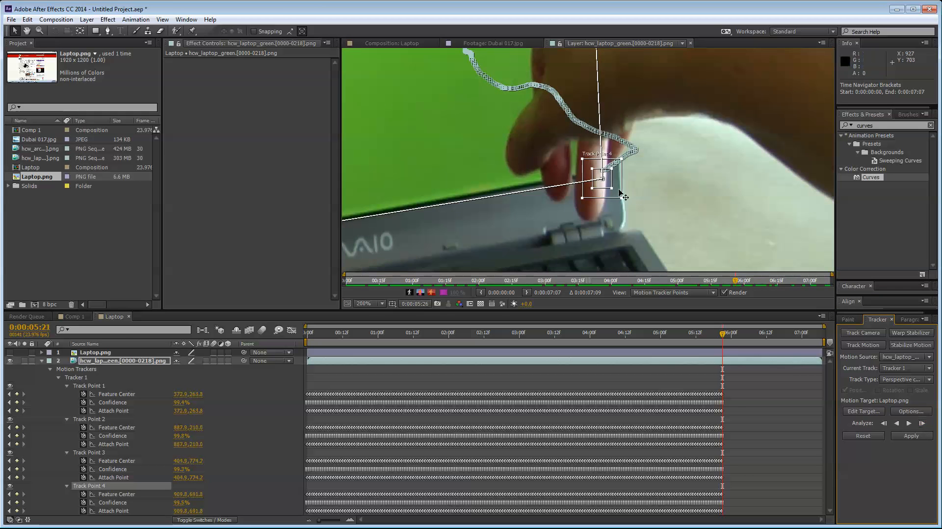
{"action": "left_click_drag", "start_coordinate": [618, 190], "coordinate": [616, 180]}
{"action": "key", "text": "space"}
{"action": "left_click_drag", "start_coordinate": [650, 153], "coordinate": [660, 178]}
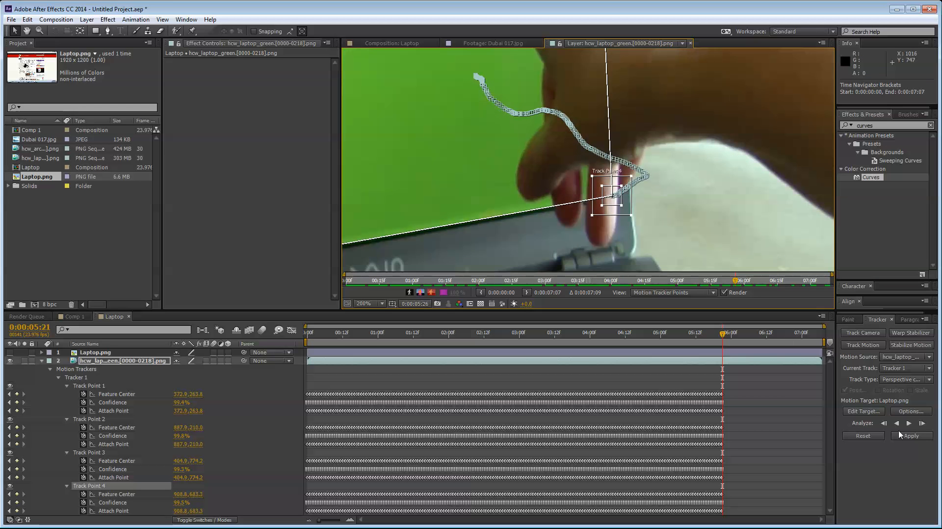
Analyze one more source frame within 0:00:05:21 and readjust Track Point 4 to where the screen's lower and right edges meet.
{"action": "left_click", "coordinate": [922, 423]}
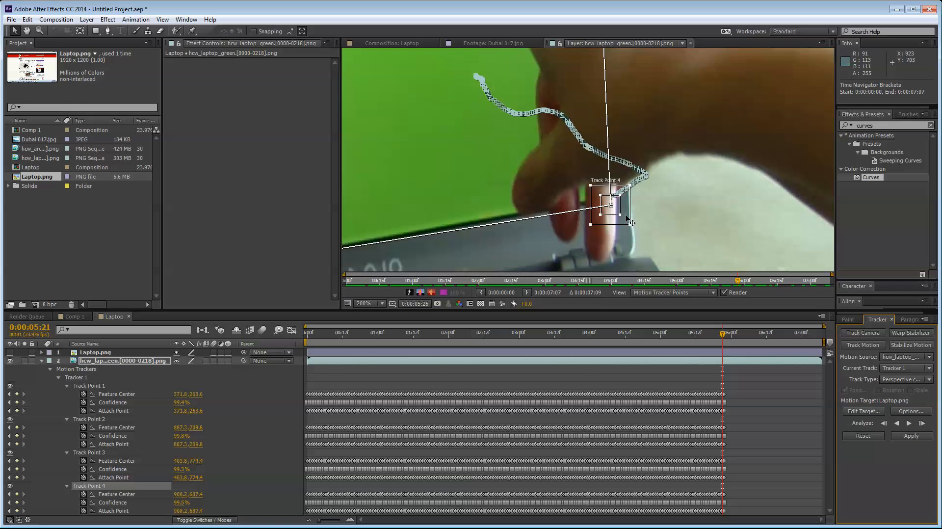
{"action": "left_click_drag", "start_coordinate": [625, 214], "coordinate": [628, 205]}
{"action": "key", "text": "space"}
{"action": "left_click_drag", "start_coordinate": [670, 132], "coordinate": [673, 153]}
{"action": "left_click_drag", "start_coordinate": [626, 226], "coordinate": [623, 224]}
{"action": "key", "text": "space"}
{"action": "left_click_drag", "start_coordinate": [684, 86], "coordinate": [711, 74]}
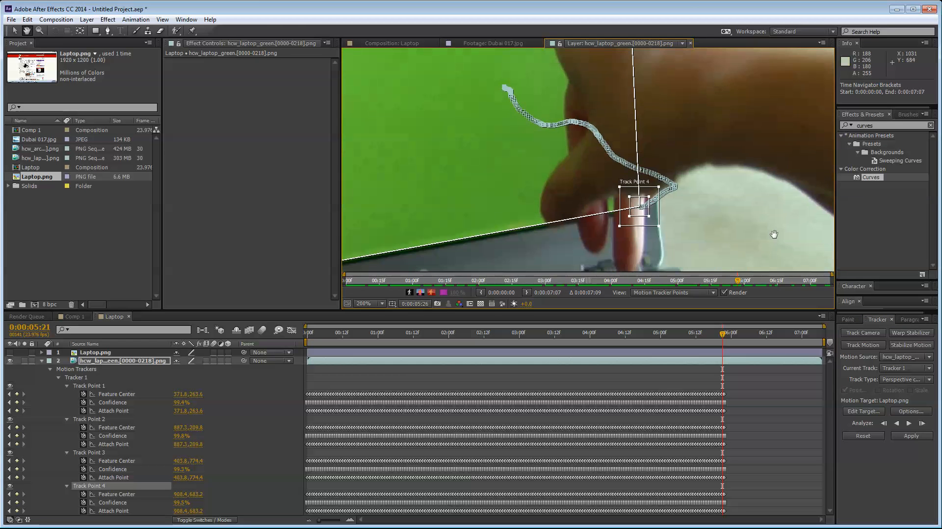
Analyze one frame forward to 0:00:05:22 and reposition Track Point 4 onto the lower-right screen corner covered by the hand.
{"action": "left_click", "coordinate": [921, 423]}
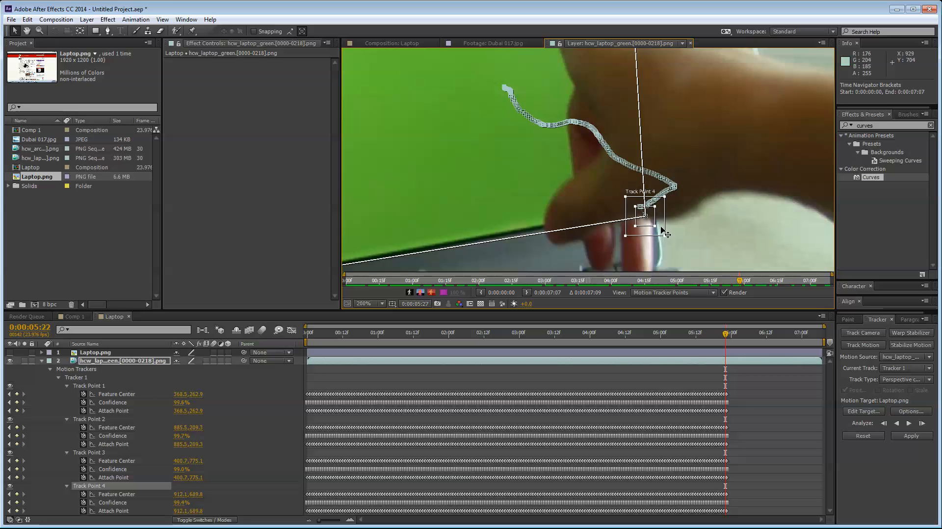
{"action": "left_click_drag", "start_coordinate": [659, 219], "coordinate": [660, 216]}
{"action": "key", "text": "space"}
{"action": "left_click_drag", "start_coordinate": [720, 157], "coordinate": [683, 147]}
{"action": "left_click_drag", "start_coordinate": [624, 209], "coordinate": [620, 198]}
{"action": "key", "text": "space"}
{"action": "mouse_move", "coordinate": [646, 123]}
{"action": "left_mouse_down"}
{"action": "mouse_move", "coordinate": [657, 246]}
{"action": "mouse_move", "coordinate": [645, 117]}
{"action": "left_mouse_up"}
{"action": "left_click_drag", "start_coordinate": [618, 202], "coordinate": [615, 201]}
{"action": "key", "text": "space"}
{"action": "left_click_drag", "start_coordinate": [669, 104], "coordinate": [670, 65]}
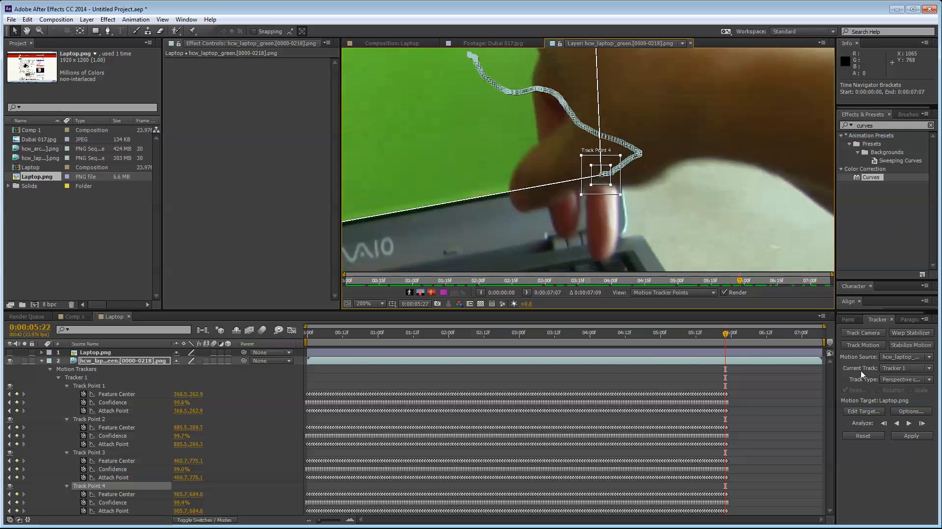
Analyze one frame forward to 0:00:05:23 and shift Track Point 4 so its outline follows the screen's lower and right edges.
{"action": "left_click", "coordinate": [919, 423]}
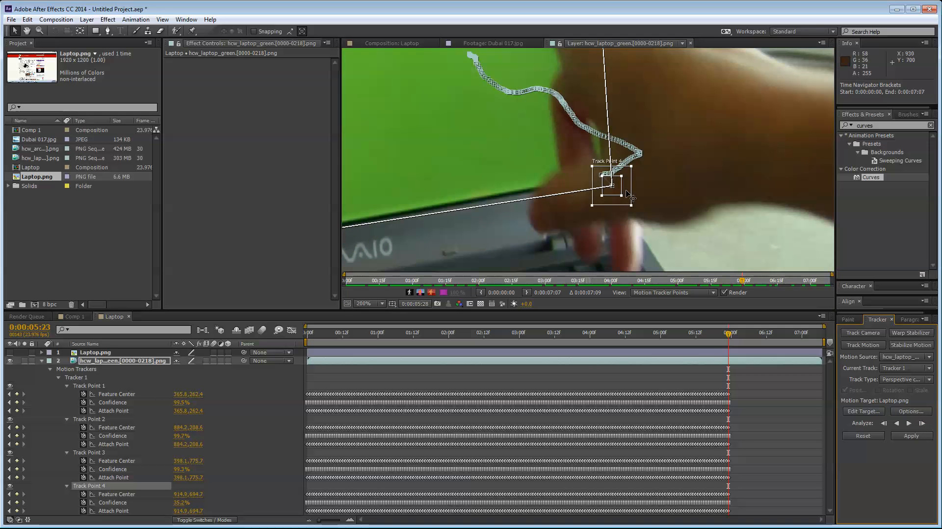
{"action": "left_click_drag", "start_coordinate": [630, 197], "coordinate": [623, 178]}
{"action": "left_click_drag", "start_coordinate": [720, 127], "coordinate": [667, 153]}
{"action": "left_click_drag", "start_coordinate": [627, 224], "coordinate": [626, 225]}
{"action": "mouse_move", "coordinate": [671, 128]}
{"action": "left_mouse_down"}
{"action": "mouse_move", "coordinate": [683, 244]}
{"action": "mouse_move", "coordinate": [668, 135]}
{"action": "left_mouse_up"}
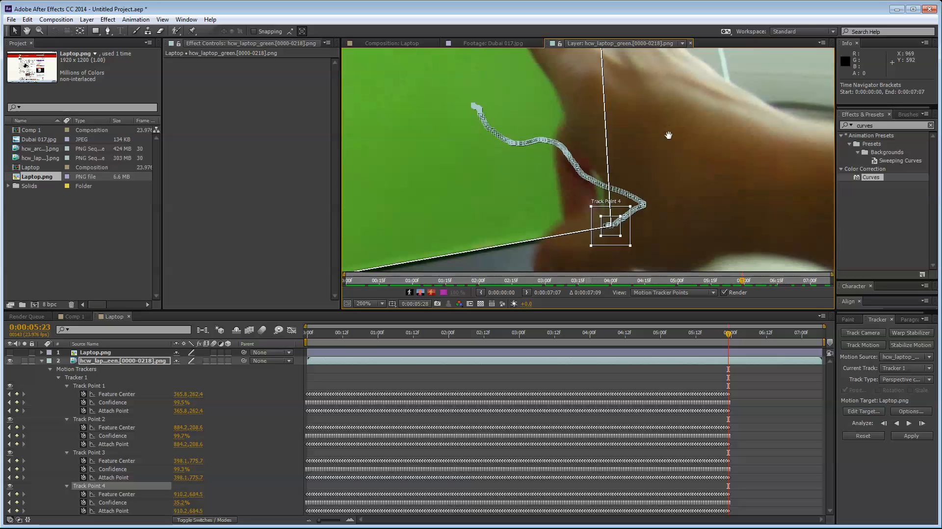
{"action": "left_click_drag", "start_coordinate": [624, 233], "coordinate": [621, 233]}
{"action": "mouse_move", "coordinate": [689, 149]}
{"action": "left_mouse_down"}
{"action": "mouse_move", "coordinate": [683, 252]}
{"action": "mouse_move", "coordinate": [672, 147]}
{"action": "left_mouse_up"}
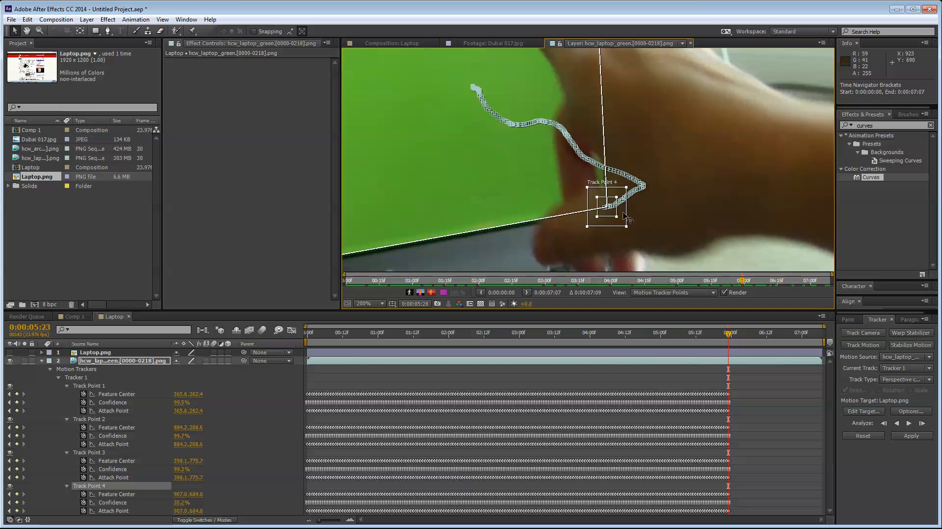
{"action": "left_click_drag", "start_coordinate": [621, 211], "coordinate": [621, 212]}
{"action": "left_click_drag", "start_coordinate": [663, 143], "coordinate": [670, 115]}
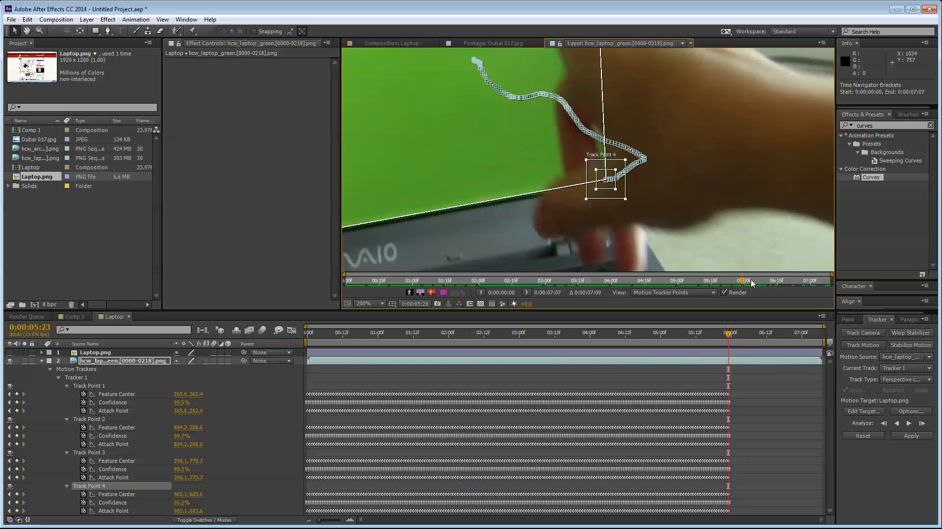
Analyze one frame forward to 0:00:06:00 and place Track Point 4 on the green screen's lower-right corner beside the hand.
{"action": "left_click", "coordinate": [924, 426]}
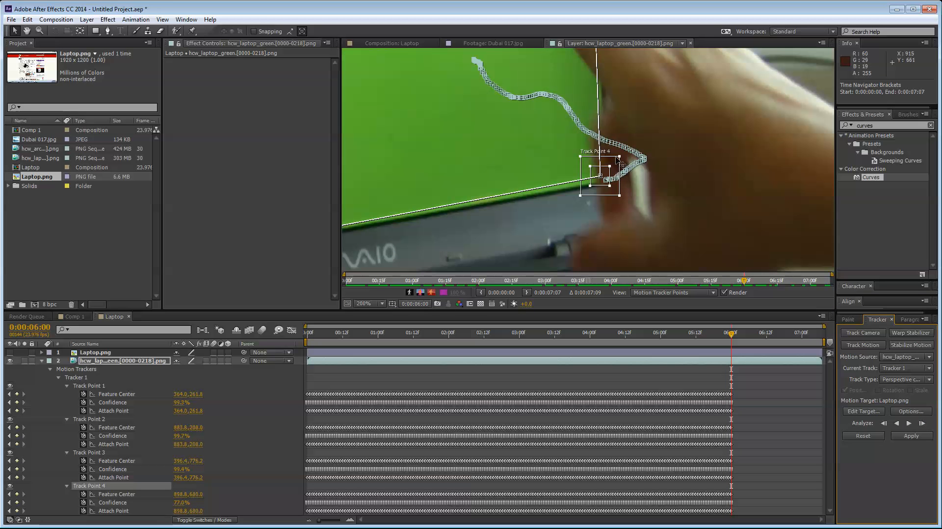
{"action": "left_click_drag", "start_coordinate": [615, 163], "coordinate": [623, 168]}
{"action": "left_click_drag", "start_coordinate": [651, 125], "coordinate": [656, 157]}
{"action": "left_click_drag", "start_coordinate": [624, 199], "coordinate": [622, 200]}
{"action": "left_click_drag", "start_coordinate": [726, 128], "coordinate": [725, 85]}
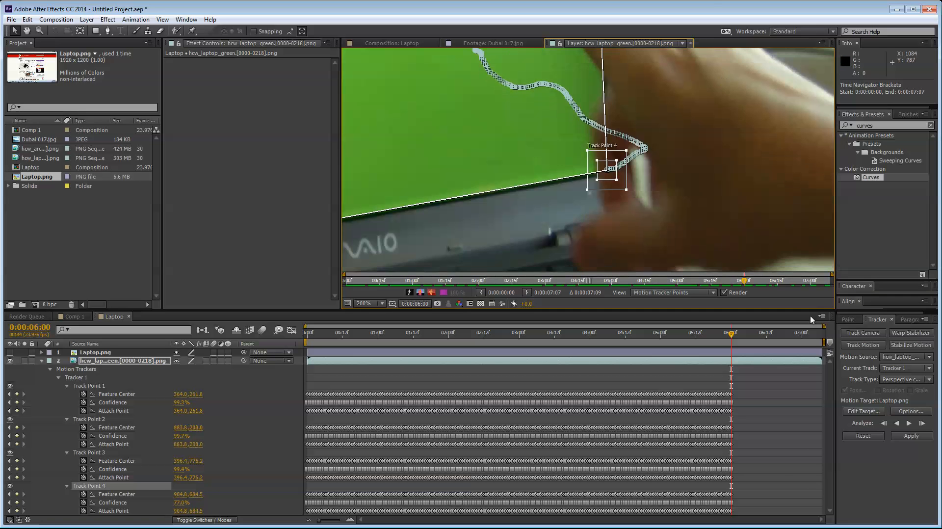
Analyze one frame forward to 0:00:06:01 and fine-tune Track Point 4 on the uncovered lower-right screen corner.
{"action": "left_click", "coordinate": [922, 424]}
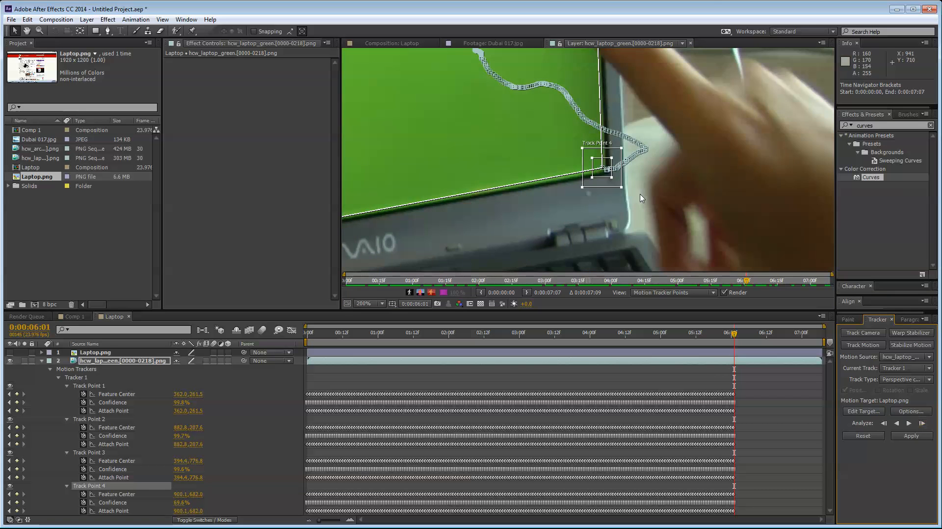
{"action": "scroll", "coordinate": [609, 163], "scroll_direction": "up", "scroll_amount": 3}
{"action": "left_click_drag", "start_coordinate": [736, 274], "coordinate": [712, 230]}
{"action": "scroll", "coordinate": [720, 212], "scroll_direction": "down", "scroll_amount": 2}
{"action": "scroll", "coordinate": [720, 214], "scroll_direction": "down", "scroll_amount": 8}
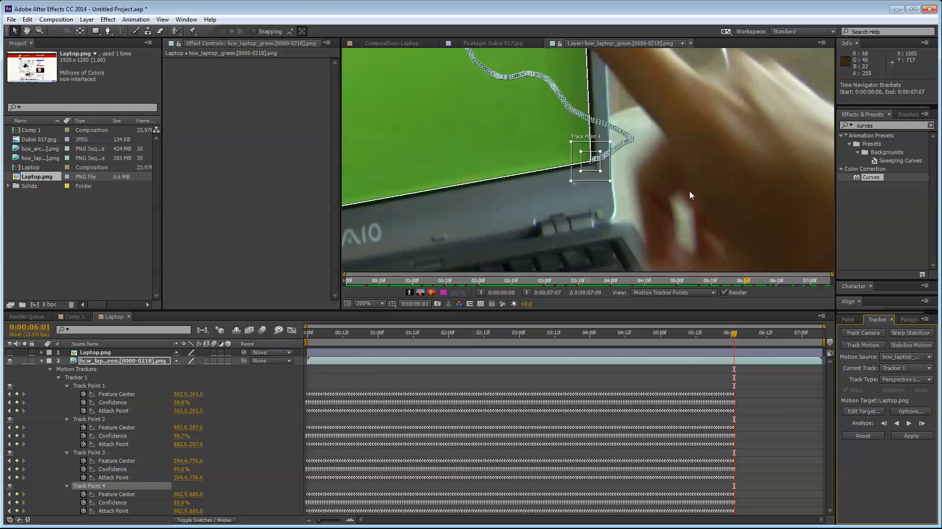
Analyze the track points forward through the end of the footage and apply the perspective corner pin to Laptop.png.
{"action": "left_click", "coordinate": [908, 422]}
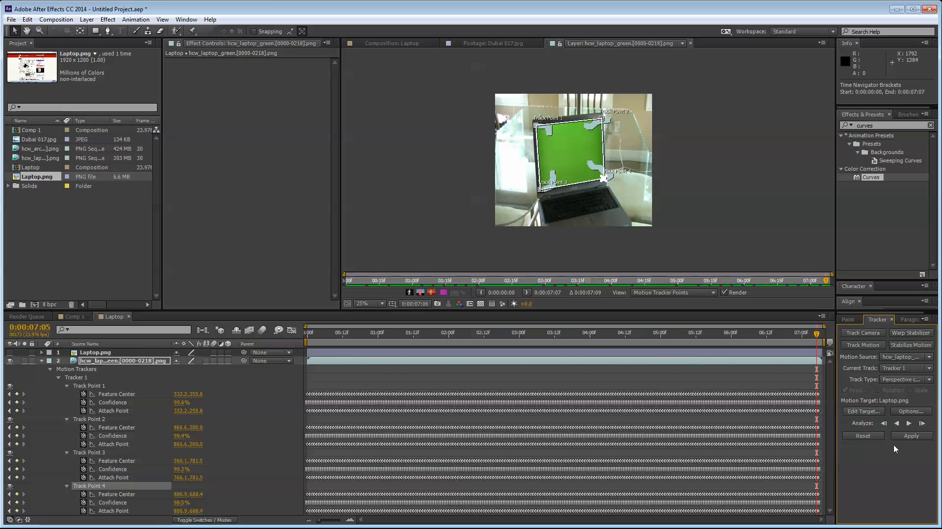
{"action": "left_click", "coordinate": [913, 437]}
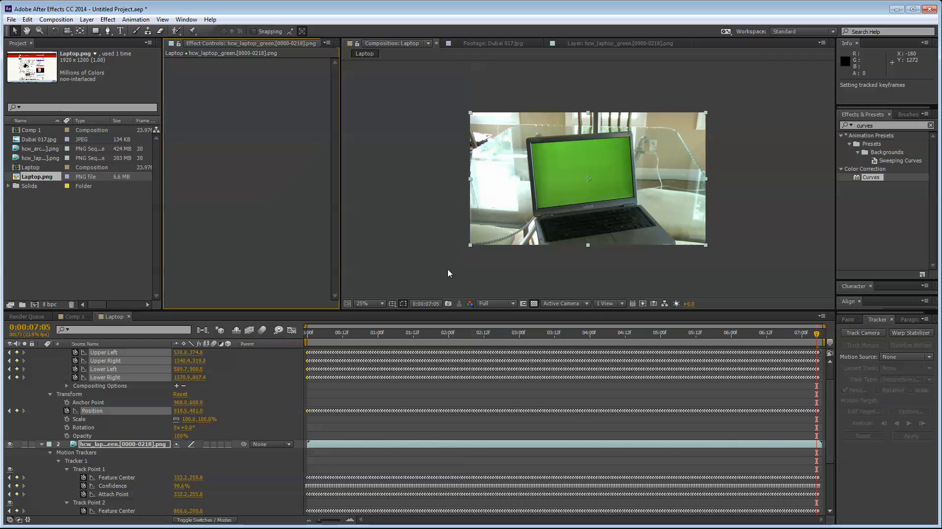
{"action": "left_click", "coordinate": [42, 445]}
{"action": "left_click", "coordinate": [82, 409]}
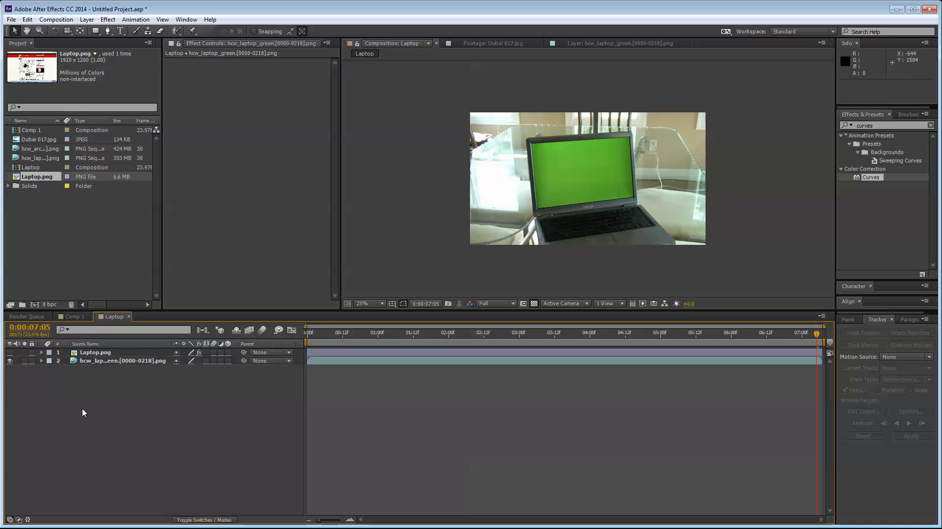
Make the Laptop.png layer visible and preview the tracked screen replacement from the start of the composition.
{"action": "left_click", "coordinate": [93, 354]}
{"action": "left_click", "coordinate": [9, 352]}
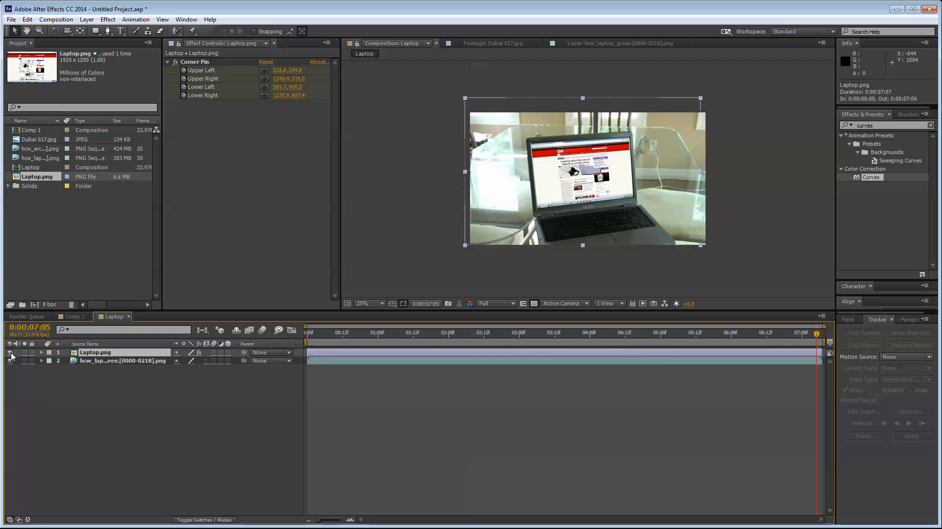
{"action": "left_click", "coordinate": [175, 399]}
{"action": "scroll", "coordinate": [586, 171], "scroll_direction": "up", "scroll_amount": 2}
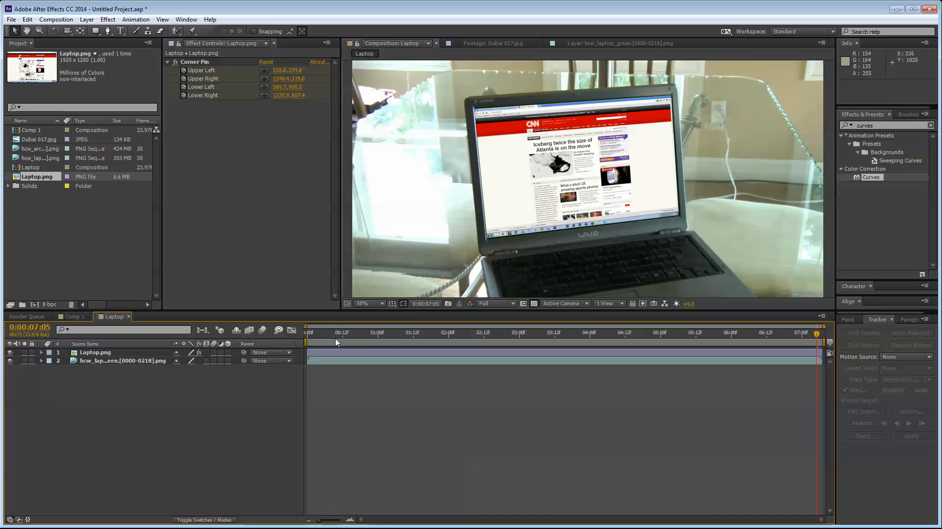
{"action": "left_click_drag", "start_coordinate": [336, 342], "coordinate": [149, 423]}
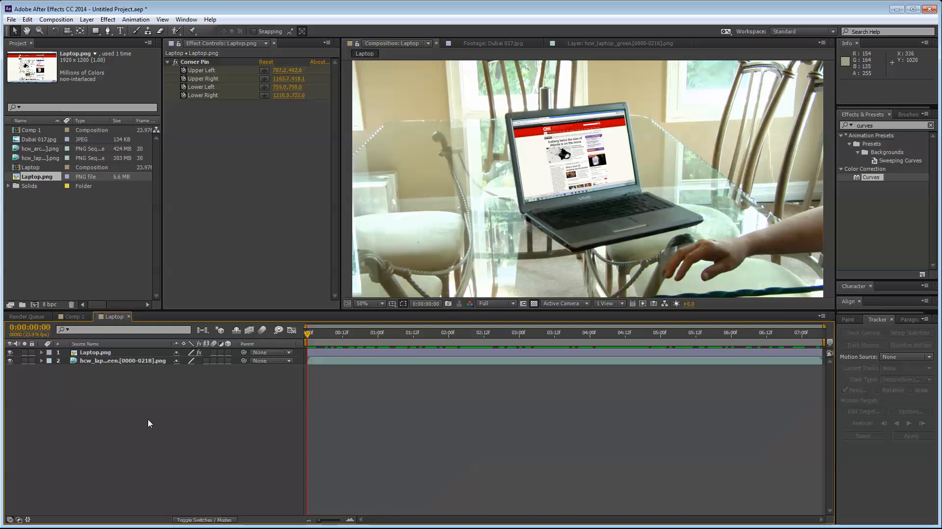
{"action": "left_click", "coordinate": [133, 354]}
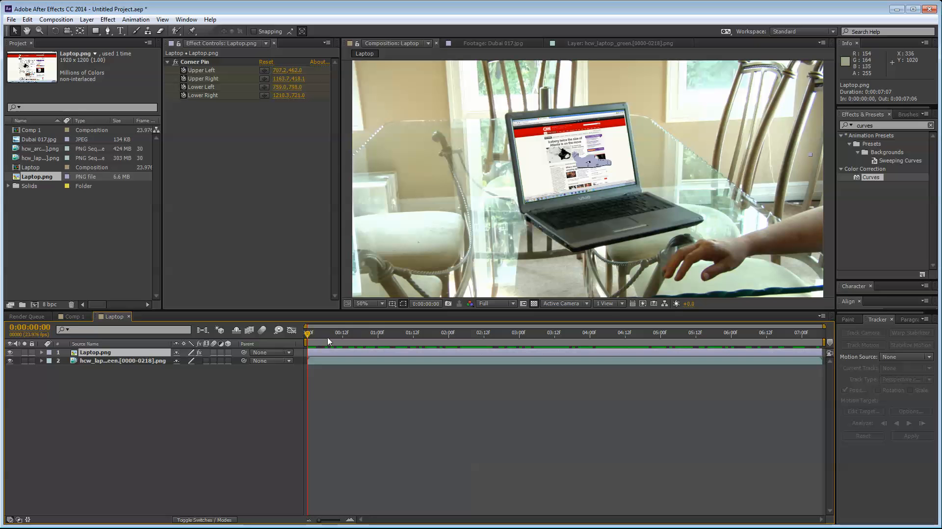
Go to 0:00:01:06 and move the Laptop.png layer beneath the hcw_laptop_green footage layer.
{"action": "left_click_drag", "start_coordinate": [366, 334], "coordinate": [396, 338]}
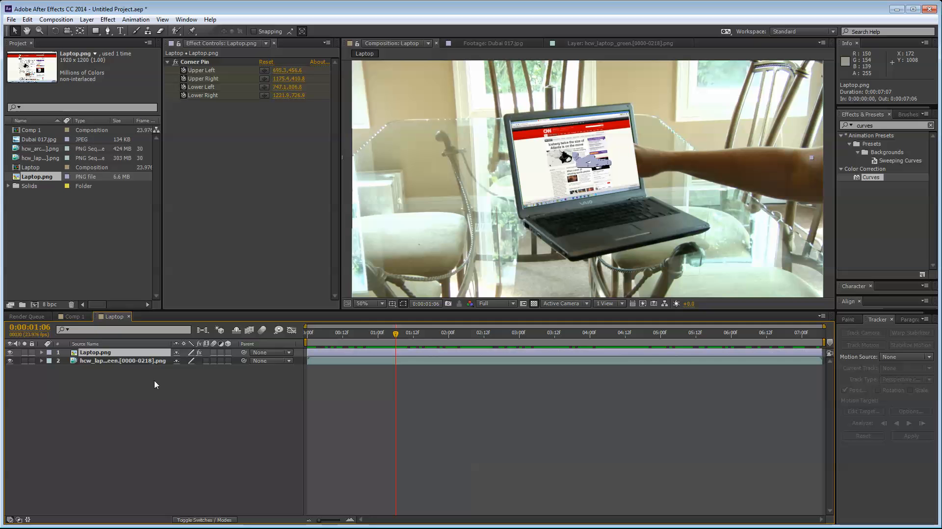
{"action": "left_click", "coordinate": [136, 377]}
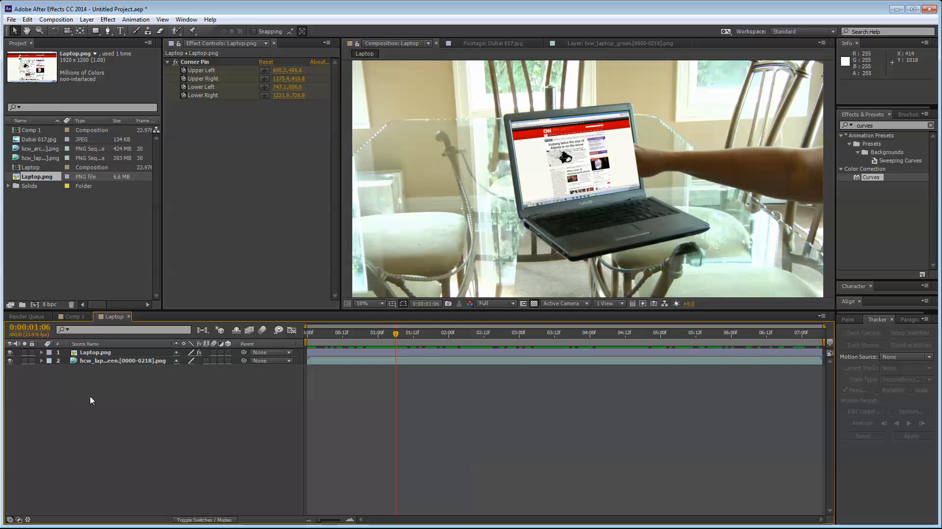
{"action": "left_click_drag", "start_coordinate": [106, 356], "coordinate": [114, 422]}
{"action": "left_click", "coordinate": [134, 435]}
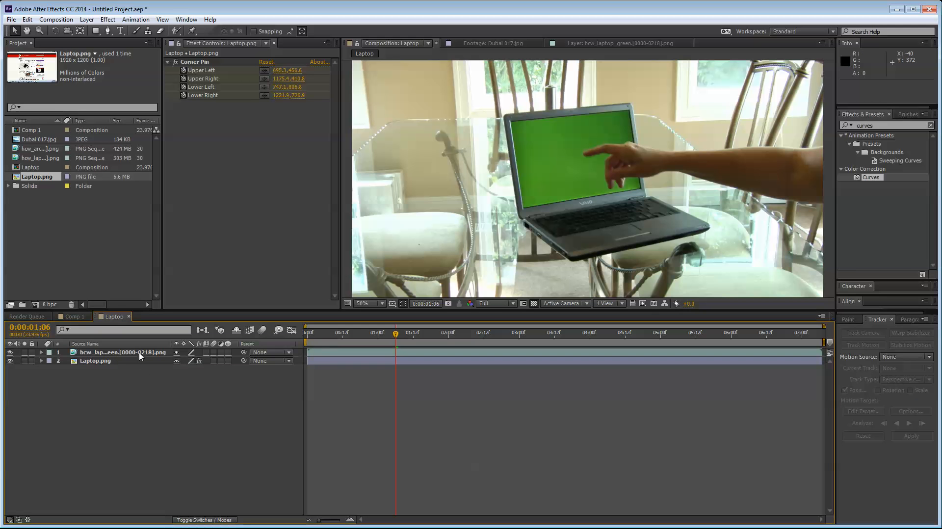
Find the Keylight, Key Cleaner and Advanced Spill Suppressor preset by searching "keylight" and apply it to the hcw_laptop_green layer.
{"action": "left_click", "coordinate": [470, 243]}
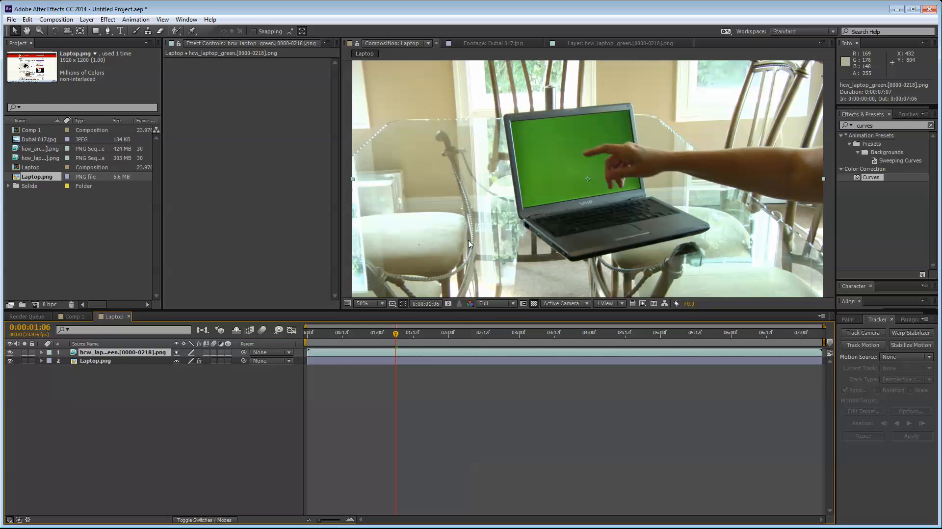
{"action": "double_click", "coordinate": [892, 126]}
{"action": "key", "text": "BackSpace"}
{"action": "type", "text": "keylight"}
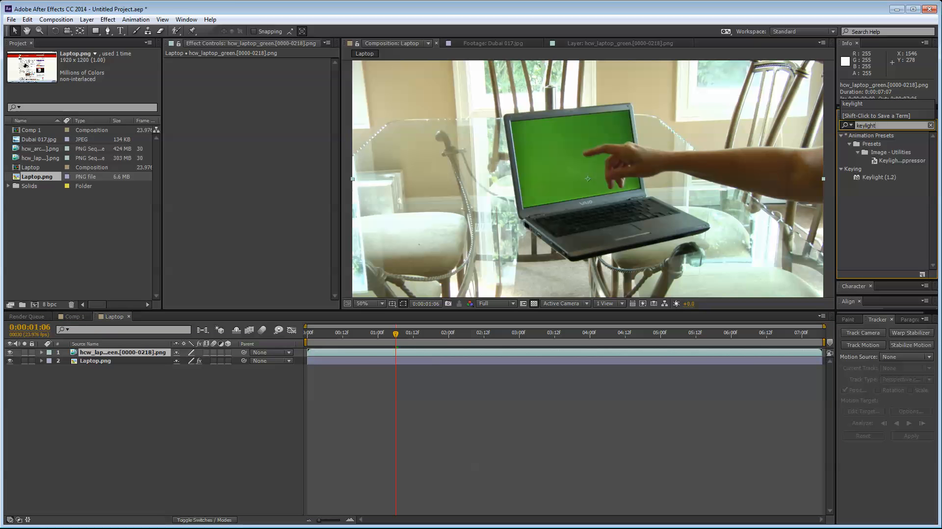
{"action": "left_click", "coordinate": [902, 161]}
{"action": "left_click_drag", "start_coordinate": [833, 166], "coordinate": [146, 354]}
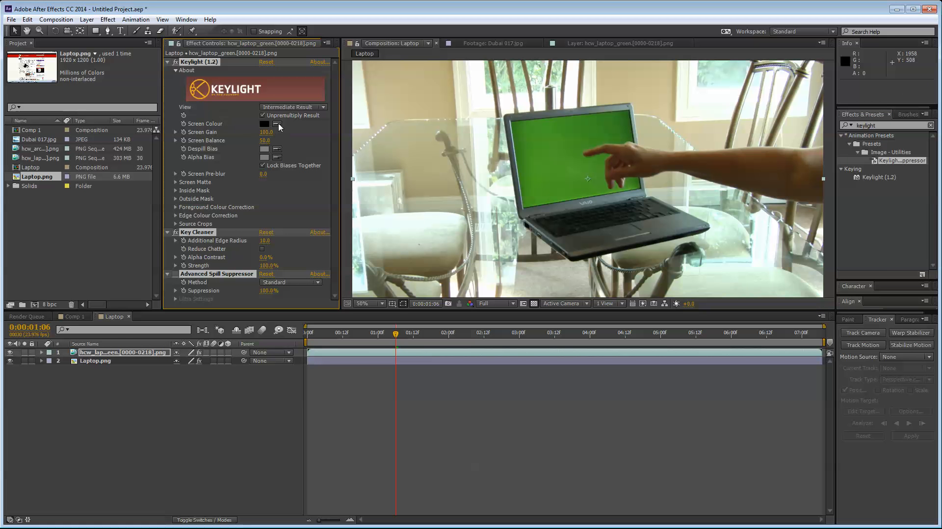
Sample Keylight's Screen Colour from the laptop's green screen and its Despill Bias from the skin tone of the arm.
{"action": "left_click", "coordinate": [277, 123]}
{"action": "left_click", "coordinate": [553, 149]}
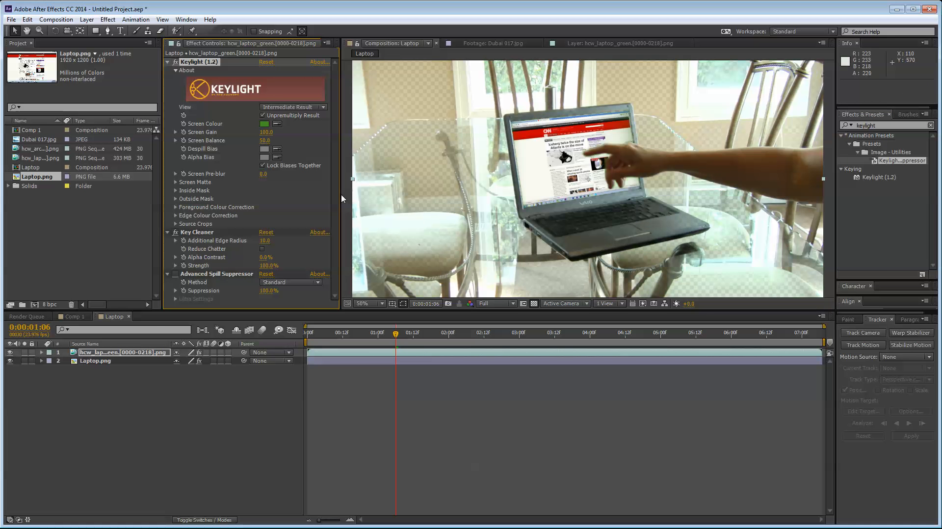
{"action": "left_click", "coordinate": [277, 150]}
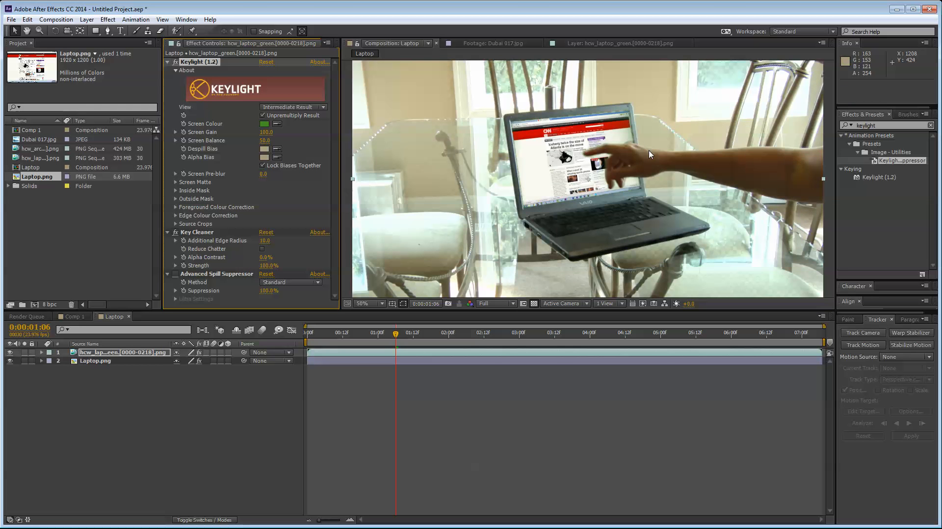
{"action": "scroll", "coordinate": [649, 154], "scroll_direction": "up", "scroll_amount": 4}
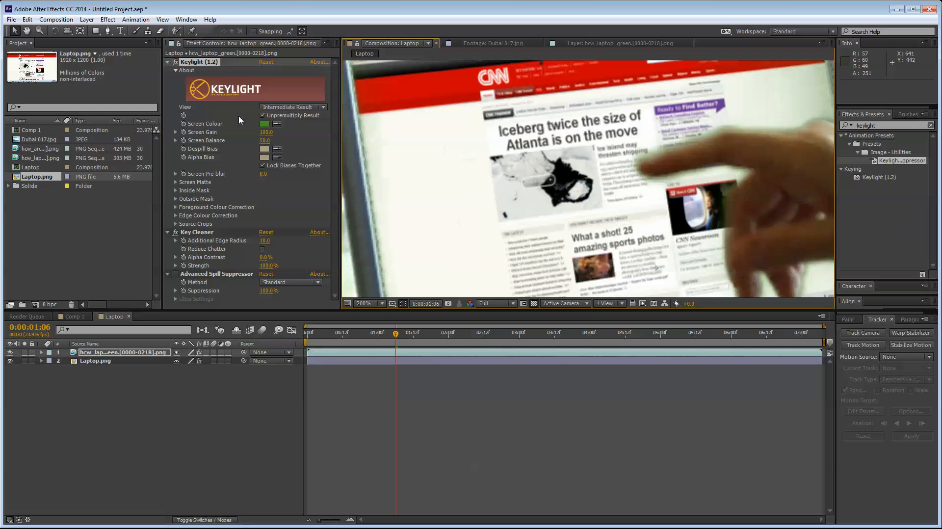
Set Keylight's View to Screen Matte and inspect the matte around the laptop screen and hand.
{"action": "left_click", "coordinate": [293, 107]}
{"action": "left_click", "coordinate": [280, 161]}
{"action": "scroll", "coordinate": [569, 200], "scroll_direction": "down", "scroll_amount": 4}
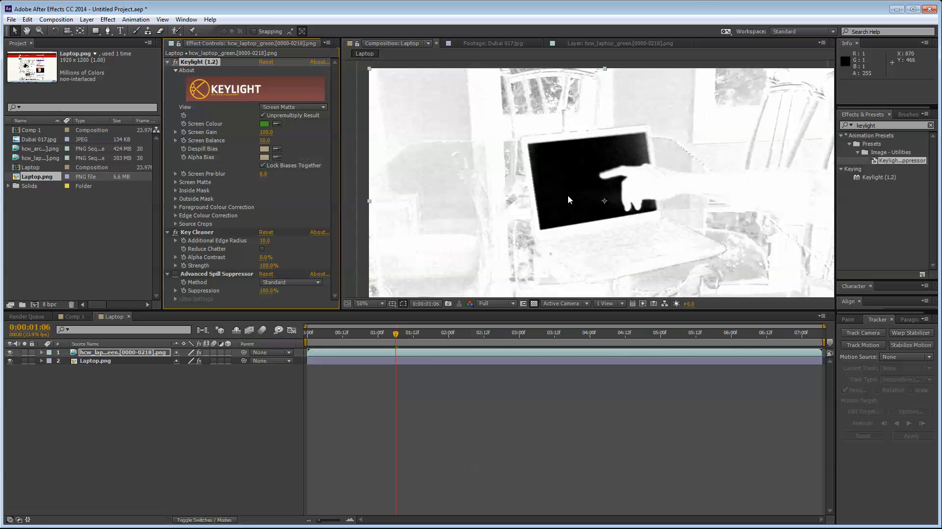
{"action": "scroll", "coordinate": [569, 200], "scroll_direction": "up", "scroll_amount": 2}
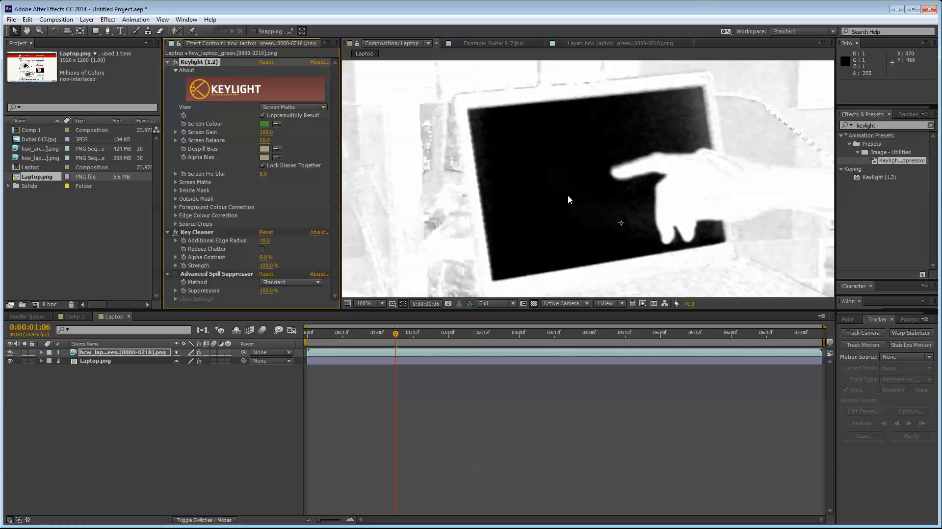
Set Keylight's Screen Matte Clip Black to 35 and Clip White to 80, and check the matte at the first frame.
{"action": "left_click", "coordinate": [176, 182]}
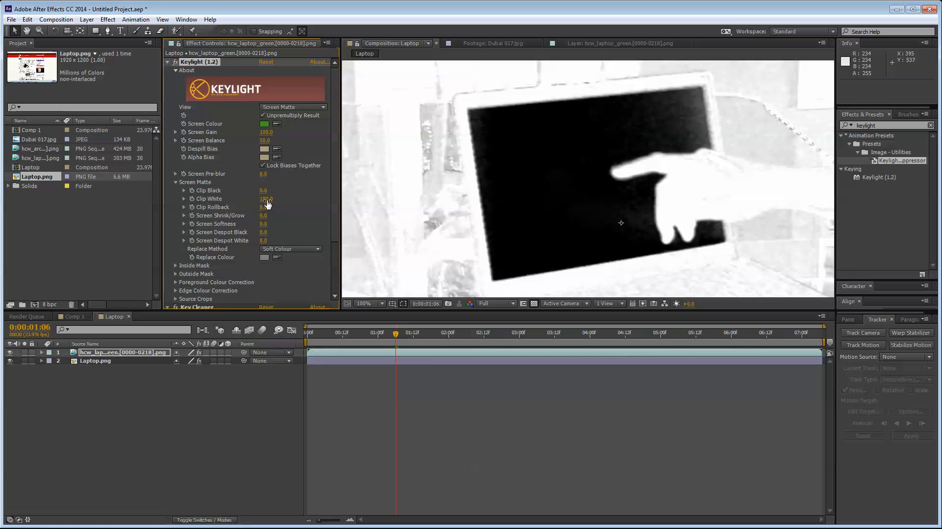
{"action": "left_click_drag", "start_coordinate": [266, 199], "coordinate": [283, 191]}
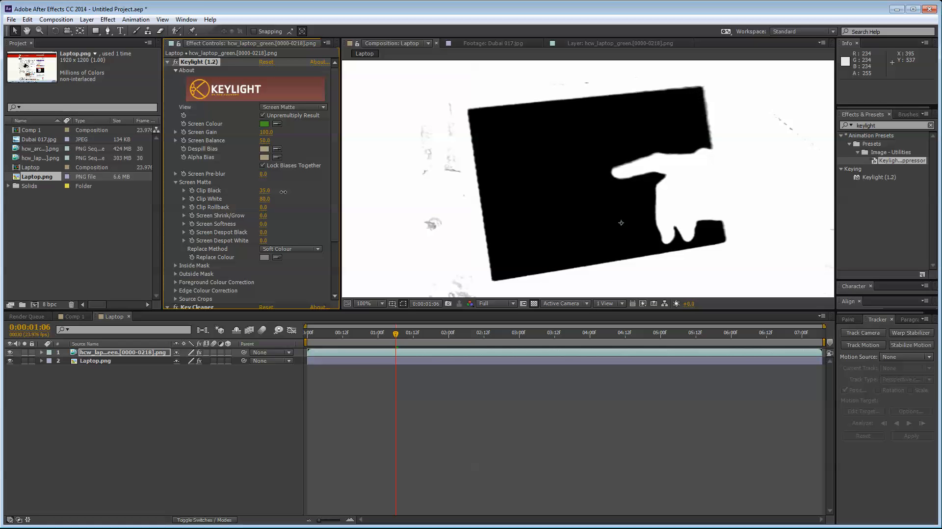
{"action": "left_click_drag", "start_coordinate": [395, 333], "coordinate": [276, 343]}
{"action": "key", "text": "comma"}
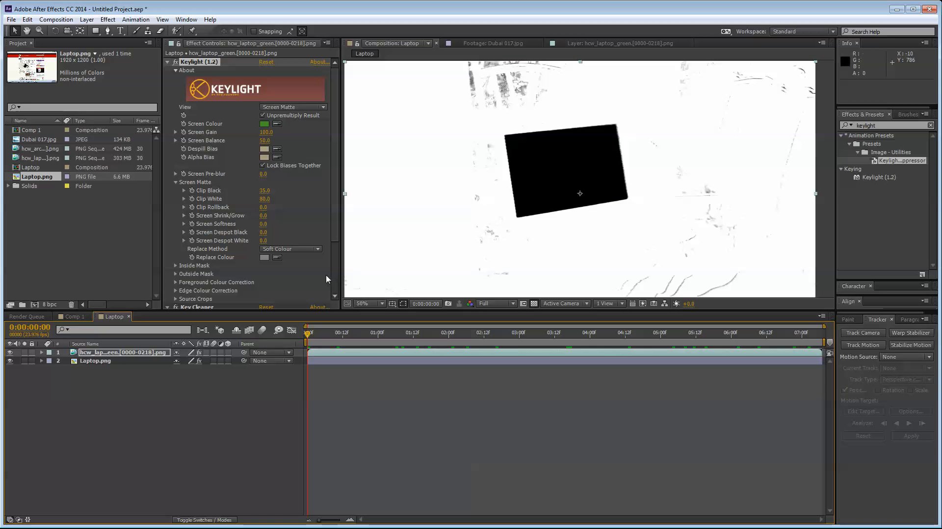
Set Keylight's View to Final Result and hide the Laptop.png layer to examine the keyed footage on its own.
{"action": "left_click", "coordinate": [295, 107]}
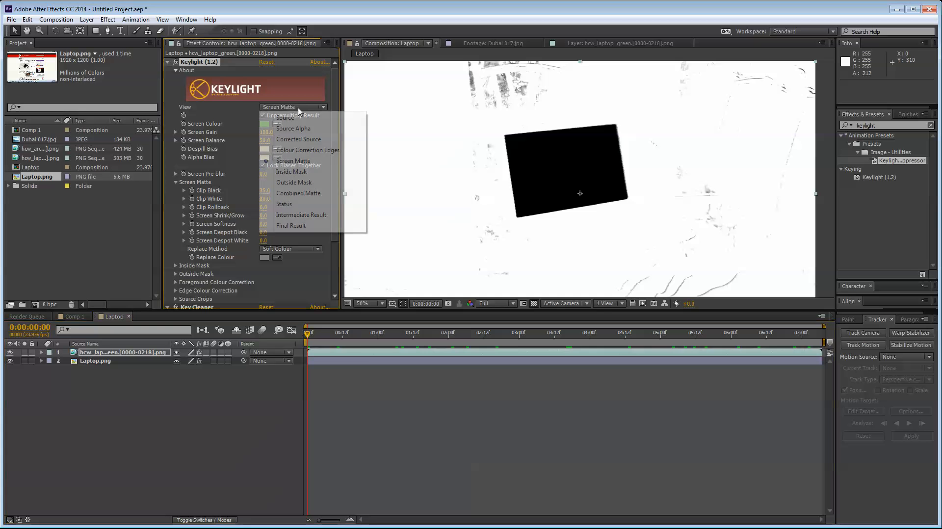
{"action": "left_click", "coordinate": [284, 284]}
{"action": "left_click", "coordinate": [589, 393]}
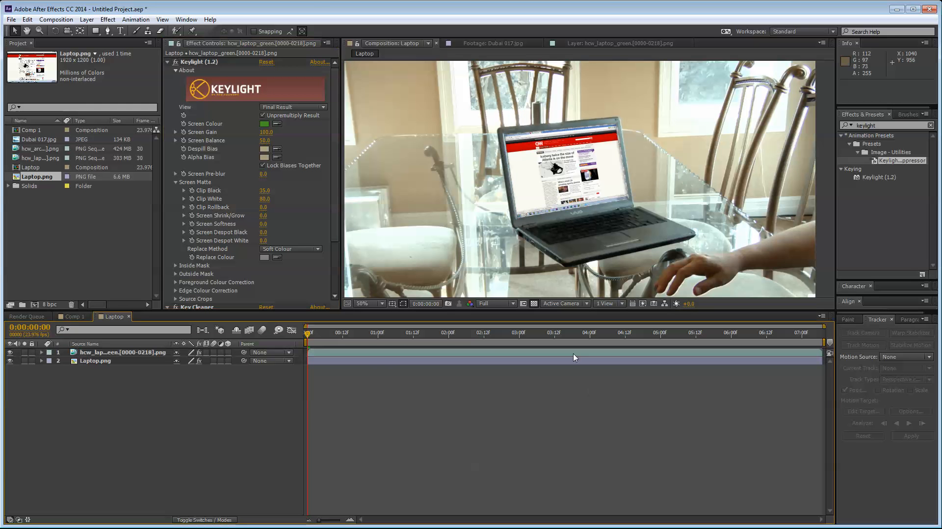
{"action": "left_click", "coordinate": [9, 361]}
{"action": "scroll", "coordinate": [595, 191], "scroll_direction": "down", "scroll_amount": 1}
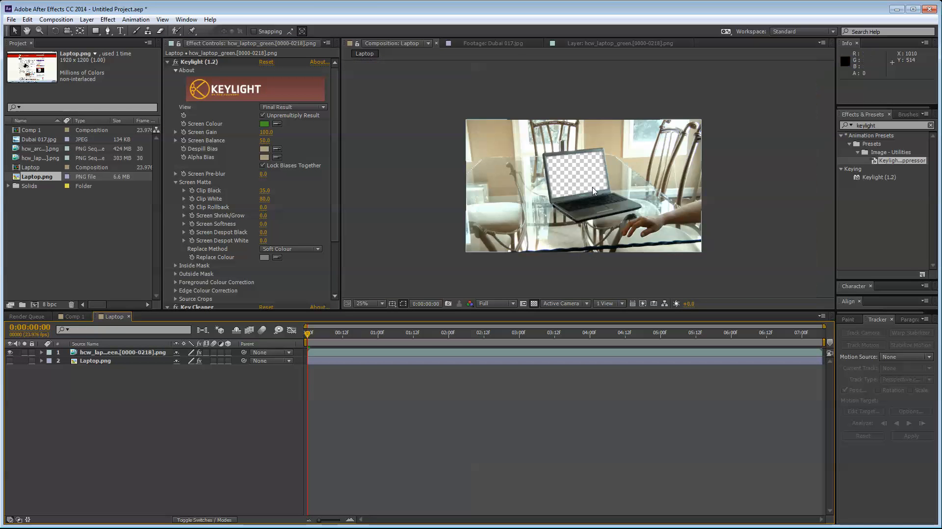
{"action": "scroll", "coordinate": [595, 191], "scroll_direction": "up", "scroll_amount": 3}
{"action": "left_click_drag", "start_coordinate": [598, 193], "coordinate": [622, 235]}
{"action": "scroll", "coordinate": [623, 240], "scroll_direction": "down", "scroll_amount": 1}
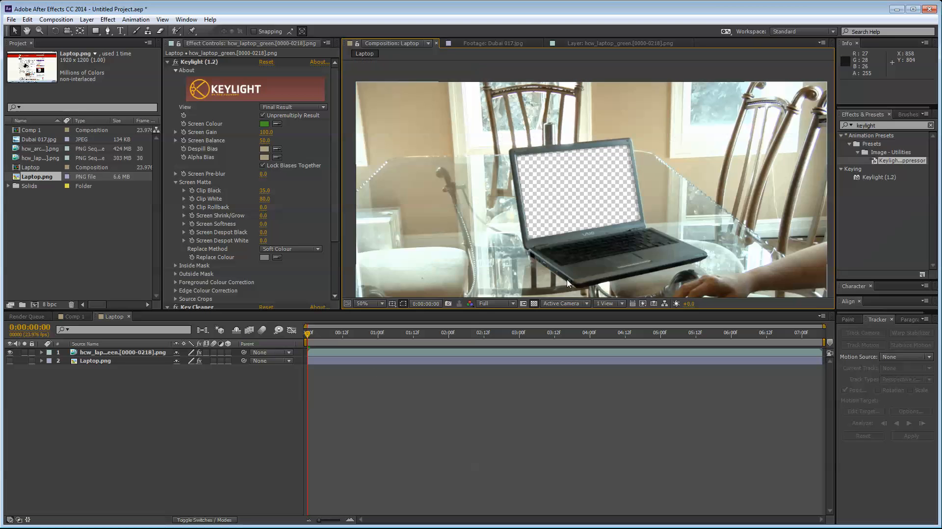
Set Keylight's View to Screen Matte and inspect the matte for grey areas outside the laptop screen.
{"action": "left_click", "coordinate": [296, 106]}
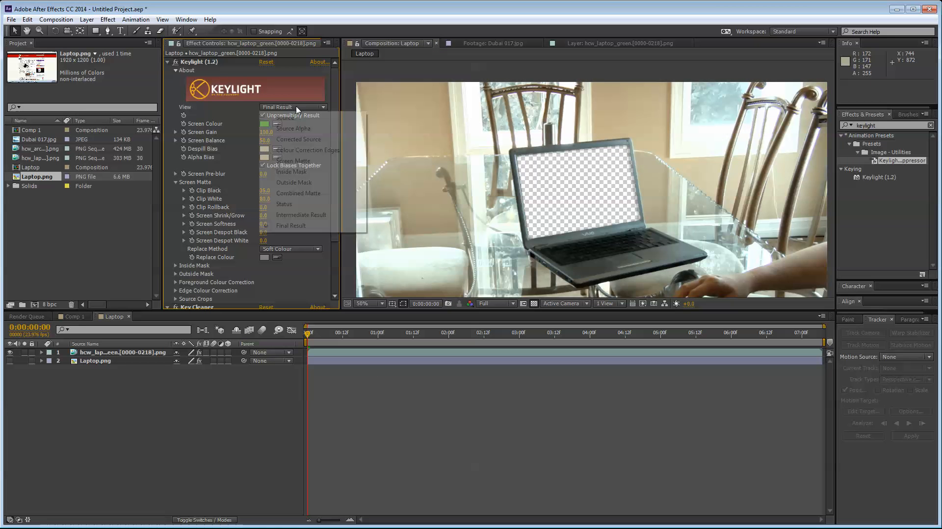
{"action": "left_click", "coordinate": [307, 174]}
{"action": "left_click_drag", "start_coordinate": [533, 209], "coordinate": [546, 141]}
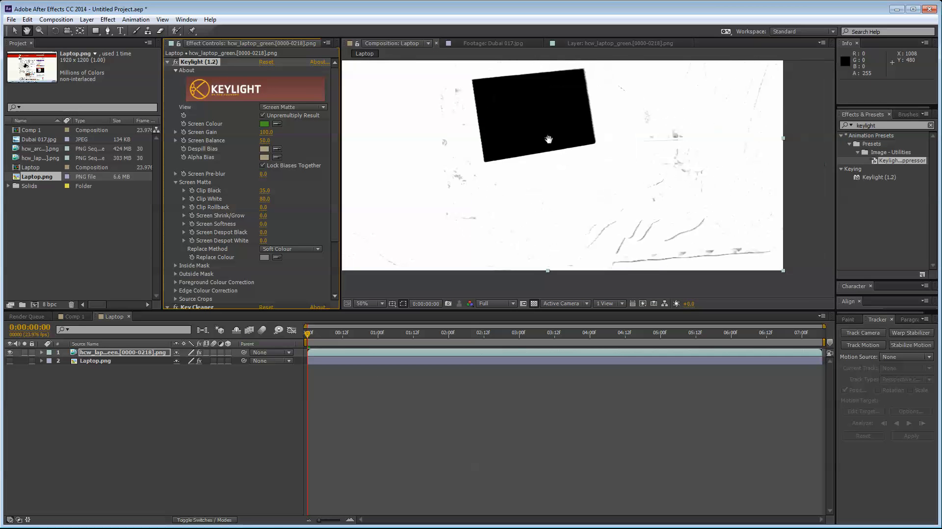
{"action": "left_click_drag", "start_coordinate": [592, 112], "coordinate": [635, 193]}
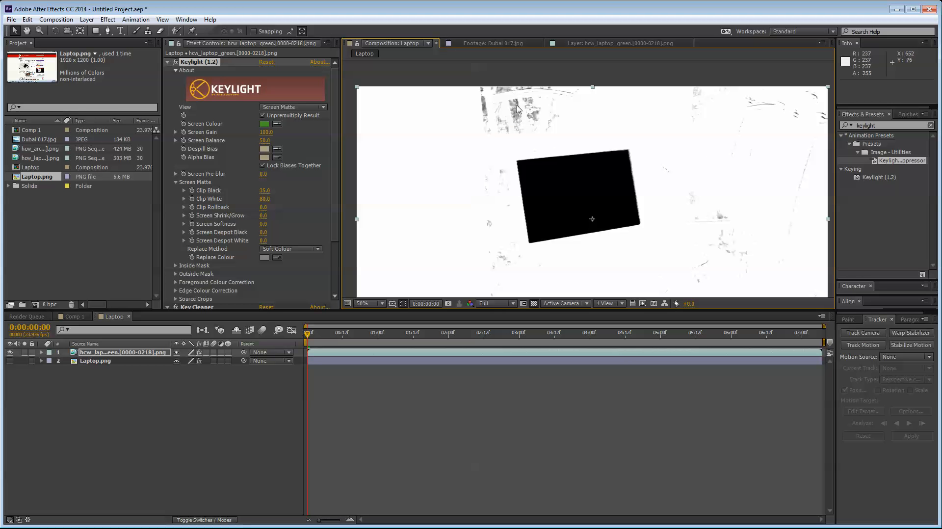
Set Keylight's View to Source and draw a closed four-point mask around the laptop's screen bezel on the hcw_laptop_green layer.
{"action": "left_click", "coordinate": [282, 107]}
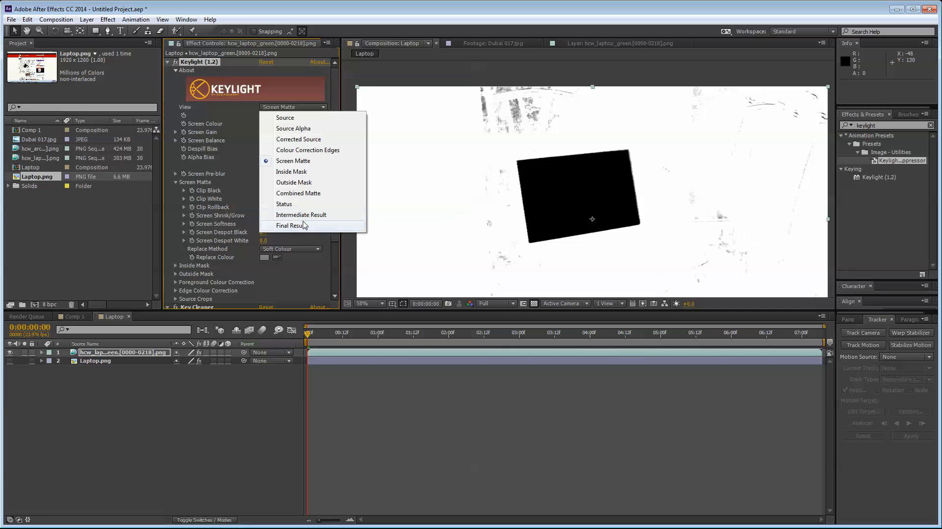
{"action": "left_click", "coordinate": [289, 119]}
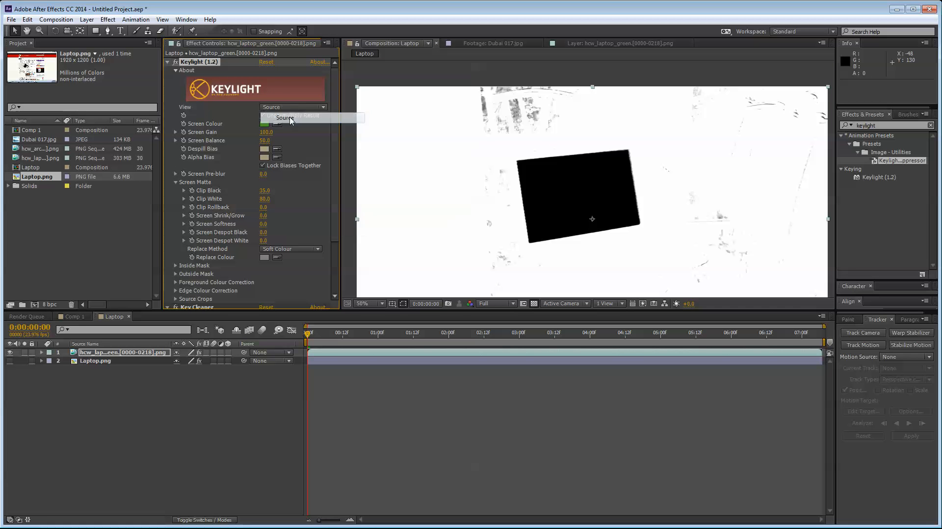
{"action": "left_click", "coordinate": [113, 352]}
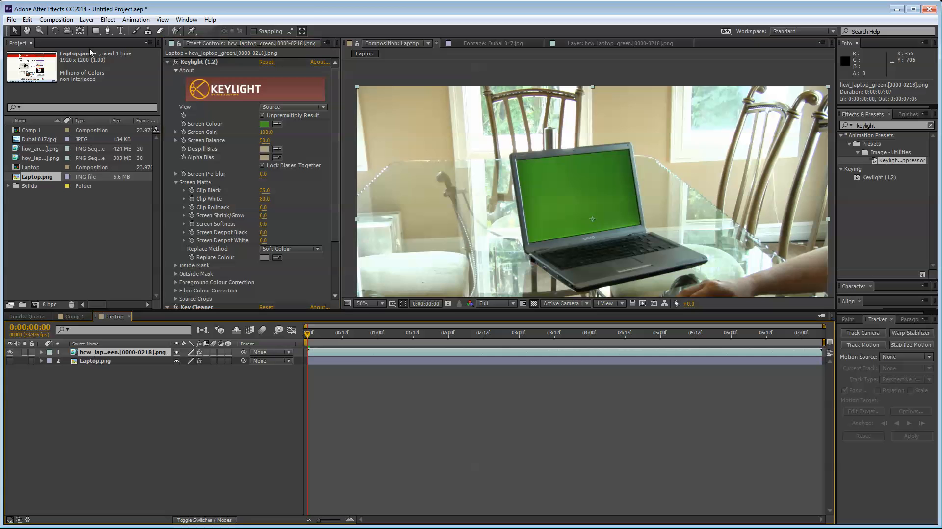
{"action": "key", "text": "g"}
{"action": "scroll", "coordinate": [515, 256], "scroll_direction": "up", "scroll_amount": 1}
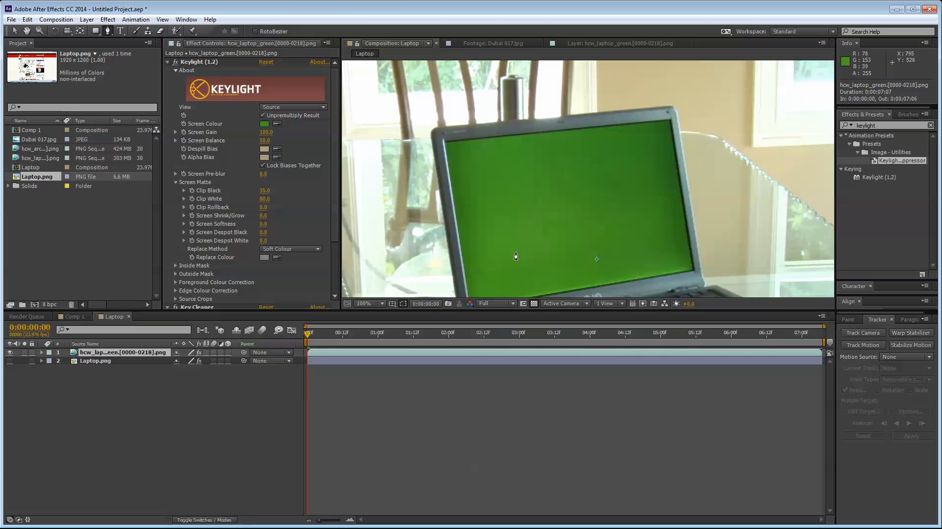
{"action": "mouse_move", "coordinate": [515, 257]}
{"action": "left_mouse_down"}
{"action": "mouse_move", "coordinate": [543, 211]}
{"action": "mouse_move", "coordinate": [520, 259]}
{"action": "left_mouse_up"}
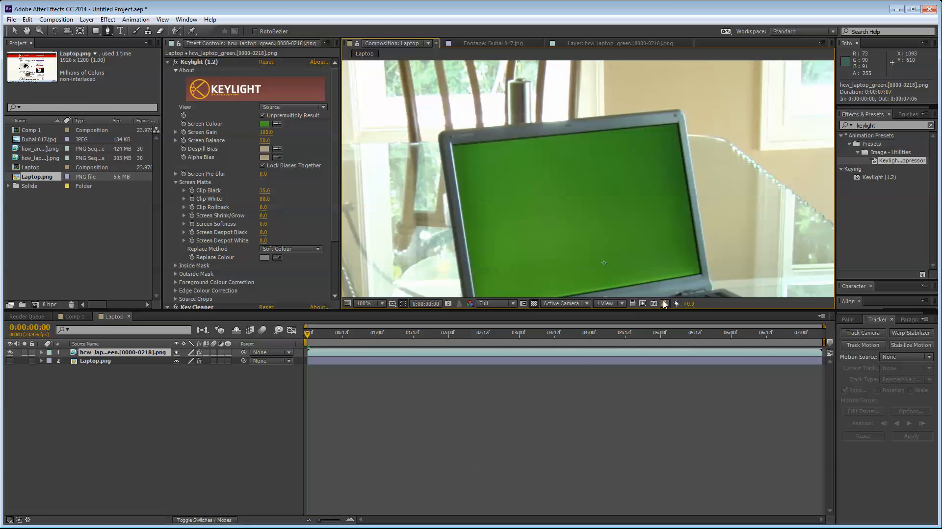
{"action": "left_click_drag", "start_coordinate": [605, 191], "coordinate": [577, 166]}
{"action": "left_click", "coordinate": [454, 99]}
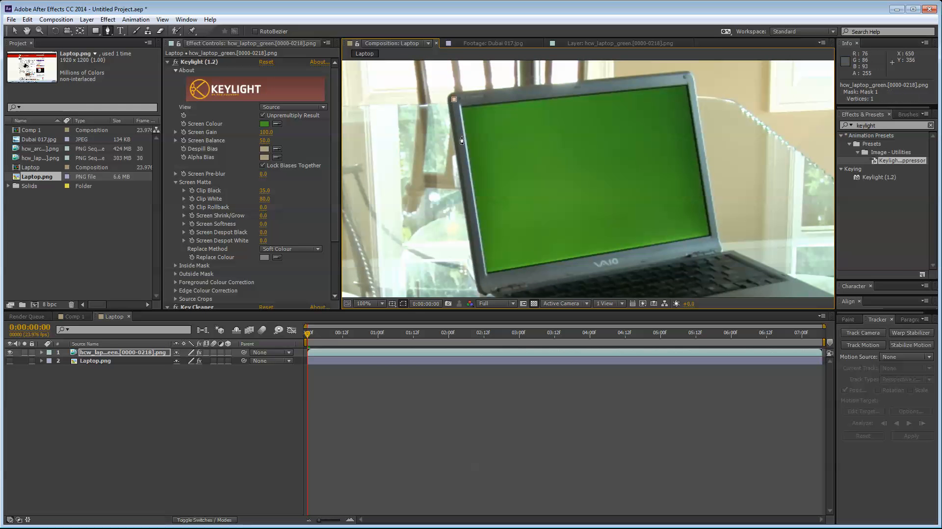
{"action": "left_click", "coordinate": [480, 284]}
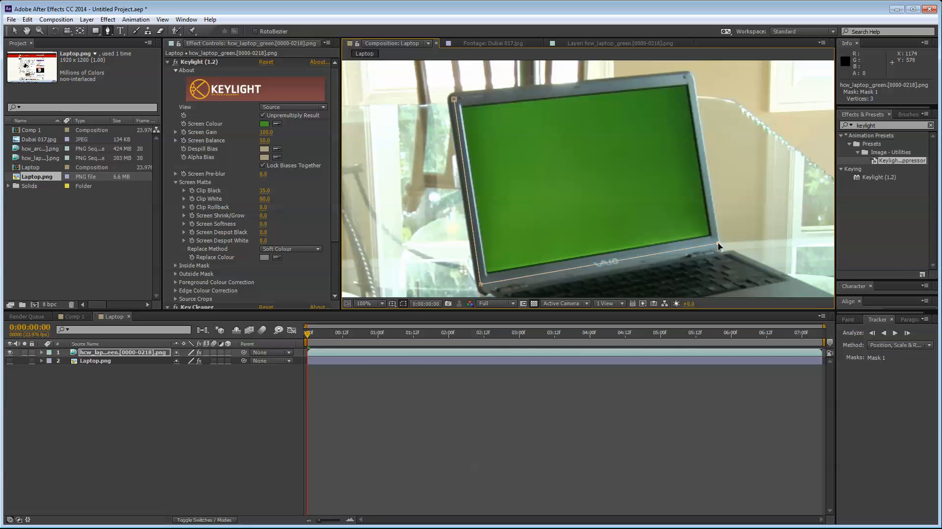
{"action": "left_click", "coordinate": [689, 82]}
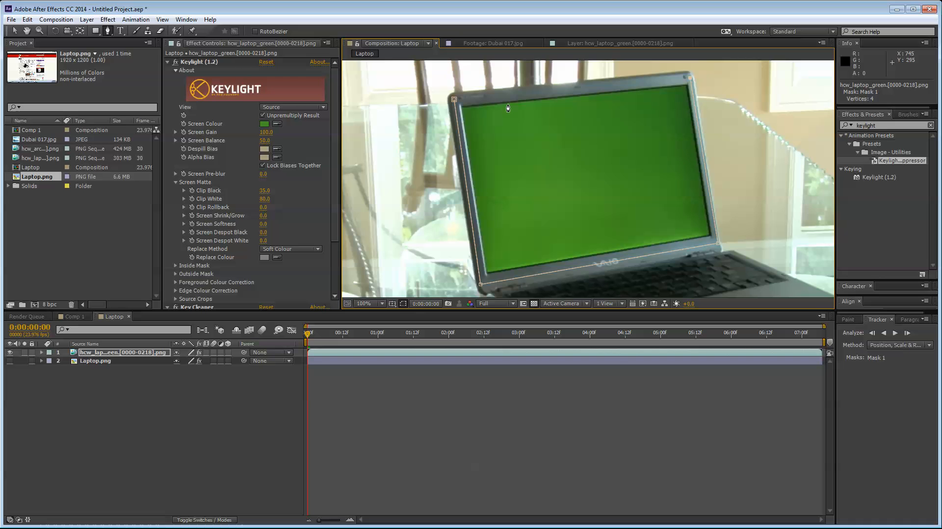
{"action": "left_click", "coordinate": [453, 99]}
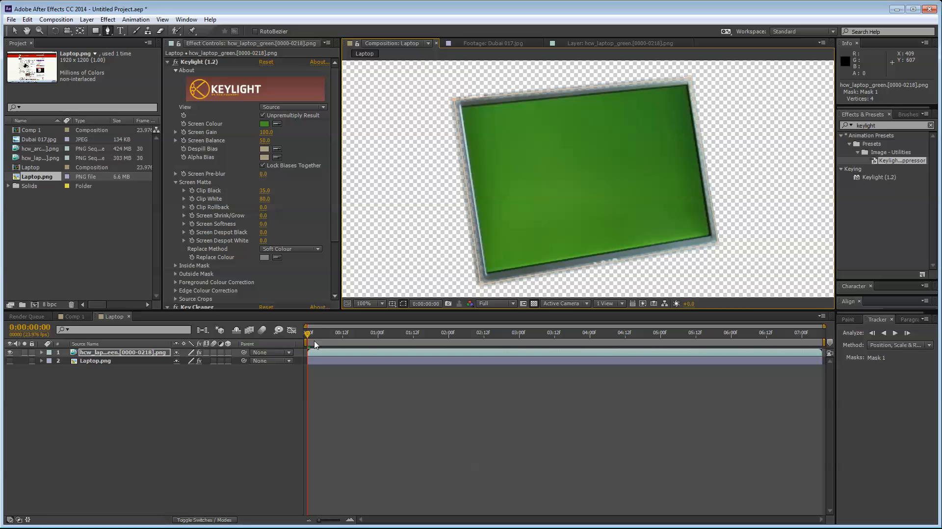
Keyframe Mask 1's Mask Path at the first frame and try moving the mask's upper-left corner at 0:00:01:14.
{"action": "key", "text": "m"}
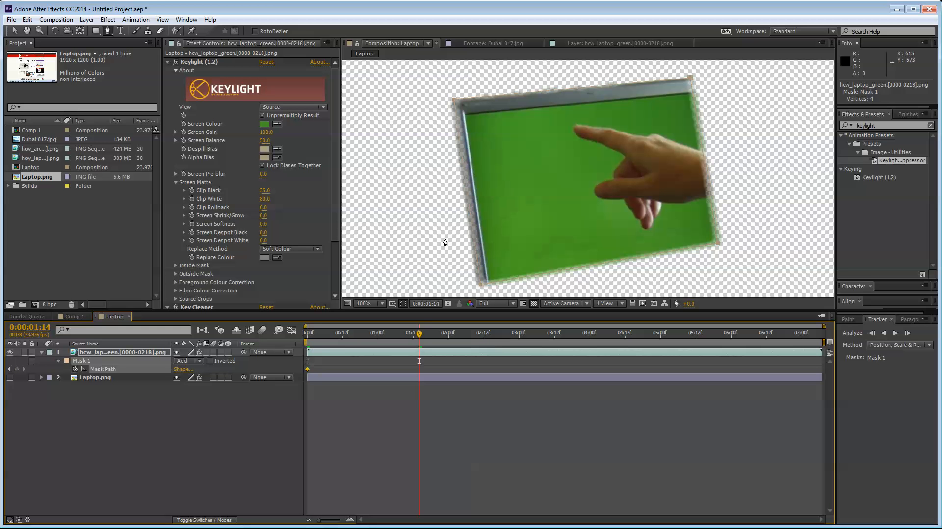
{"action": "left_click_drag", "start_coordinate": [454, 99], "coordinate": [433, 104]}
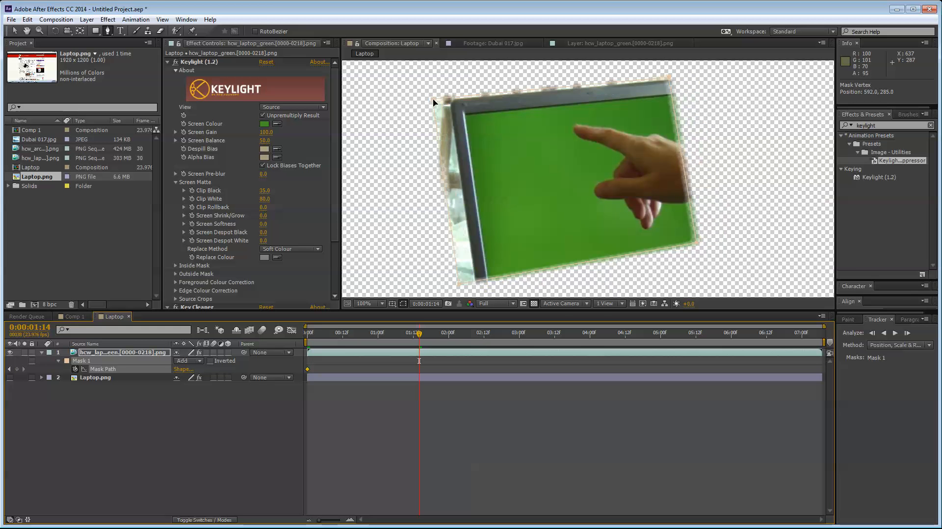
{"action": "key", "text": "ctrl+z"}
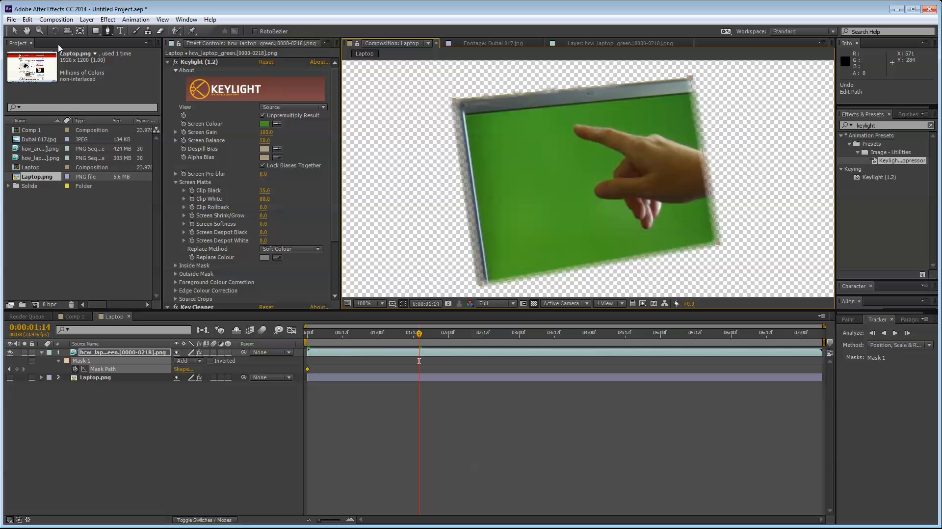
Turn off the Keylight effect and move Mask 1's corners at 0:00:01:14 to fit the laptop's screen bezel.
{"action": "left_click", "coordinate": [14, 30]}
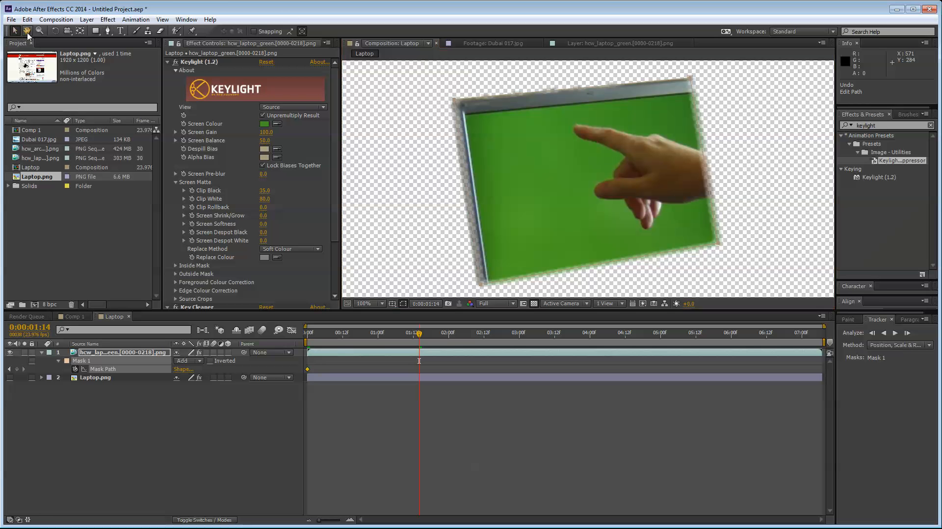
{"action": "left_click", "coordinate": [175, 64]}
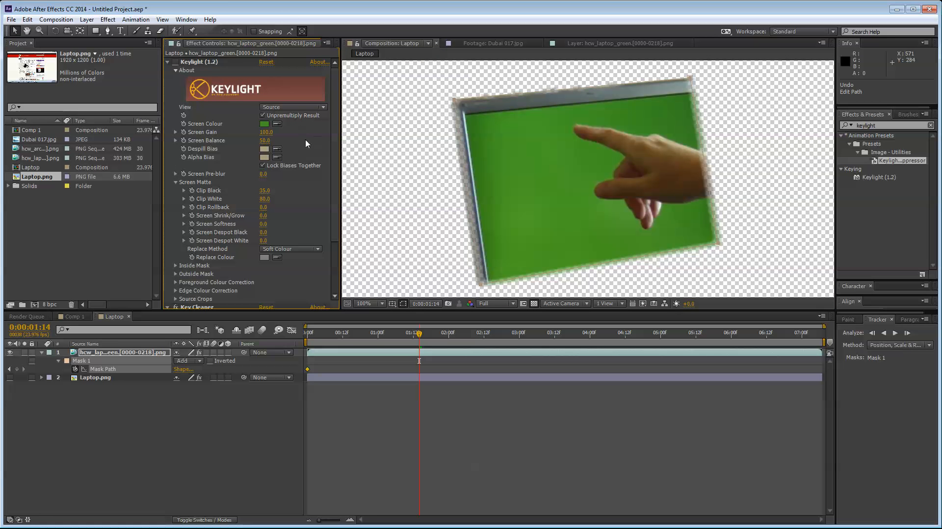
{"action": "left_click", "coordinate": [455, 102]}
{"action": "mouse_move", "coordinate": [456, 101]}
{"action": "left_mouse_down"}
{"action": "mouse_move", "coordinate": [441, 100]}
{"action": "mouse_move", "coordinate": [454, 109]}
{"action": "left_mouse_up"}
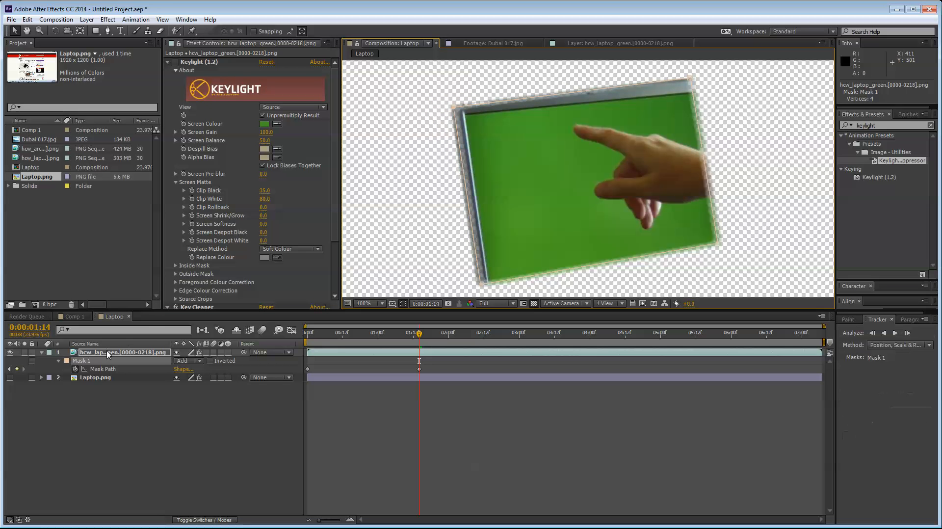
{"action": "key", "text": "m"}
{"action": "key", "text": "m"}
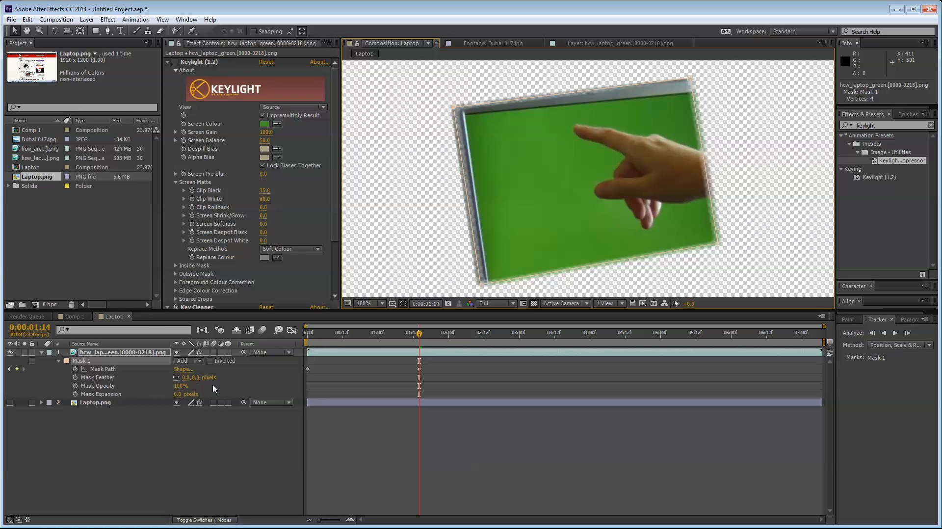
{"action": "left_click_drag", "start_coordinate": [481, 284], "coordinate": [486, 285]}
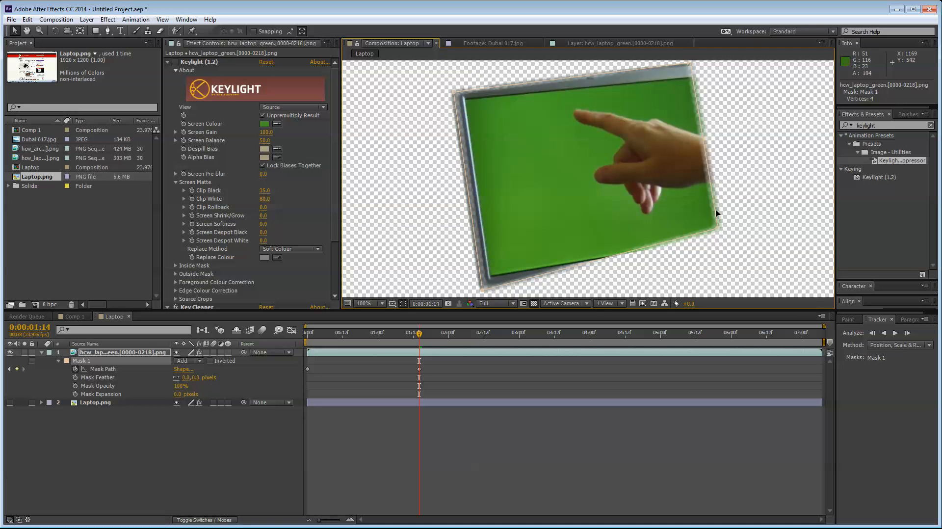
{"action": "left_click_drag", "start_coordinate": [717, 227], "coordinate": [740, 245]}
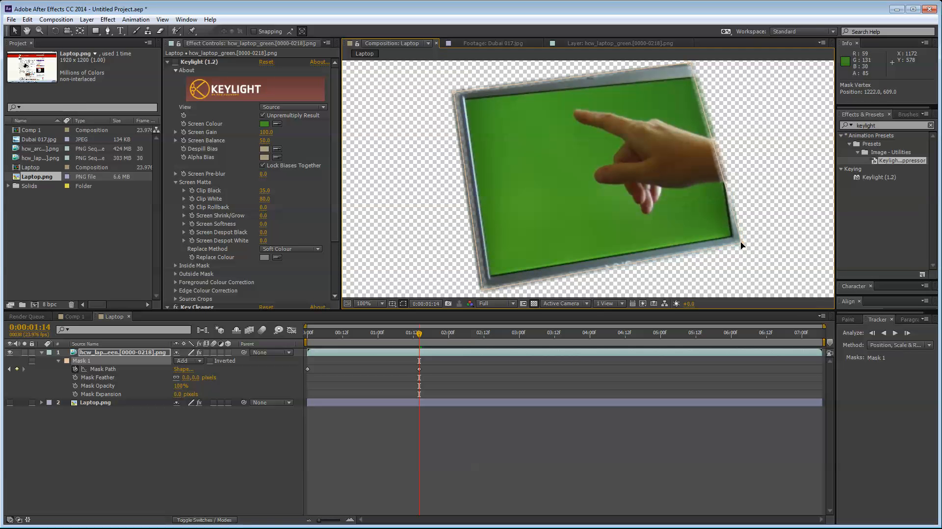
{"action": "left_click_drag", "start_coordinate": [722, 151], "coordinate": [700, 209]}
{"action": "left_click_drag", "start_coordinate": [663, 120], "coordinate": [689, 124]}
Try to move the mask's upper-left corner onto the laptop bezel at 0:00:03:05.
{"action": "left_click", "coordinate": [534, 333]}
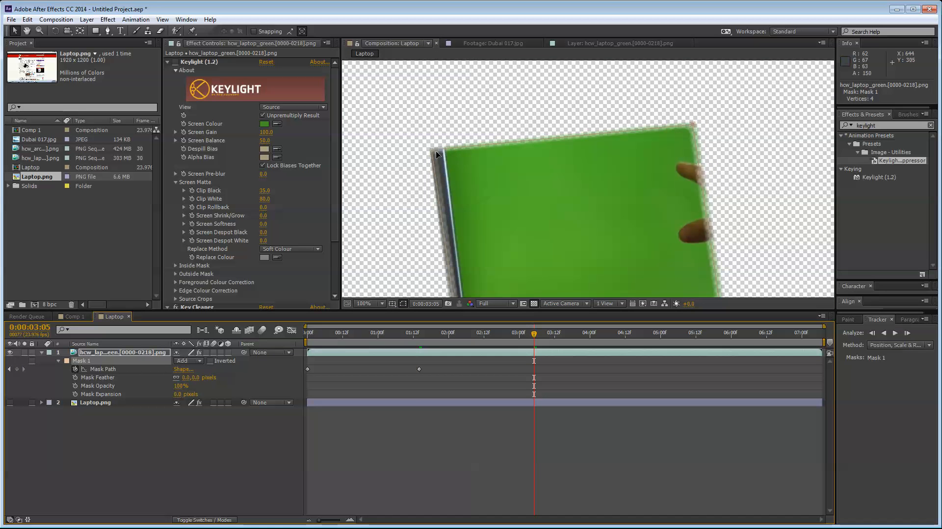
{"action": "left_click_drag", "start_coordinate": [435, 152], "coordinate": [438, 119]}
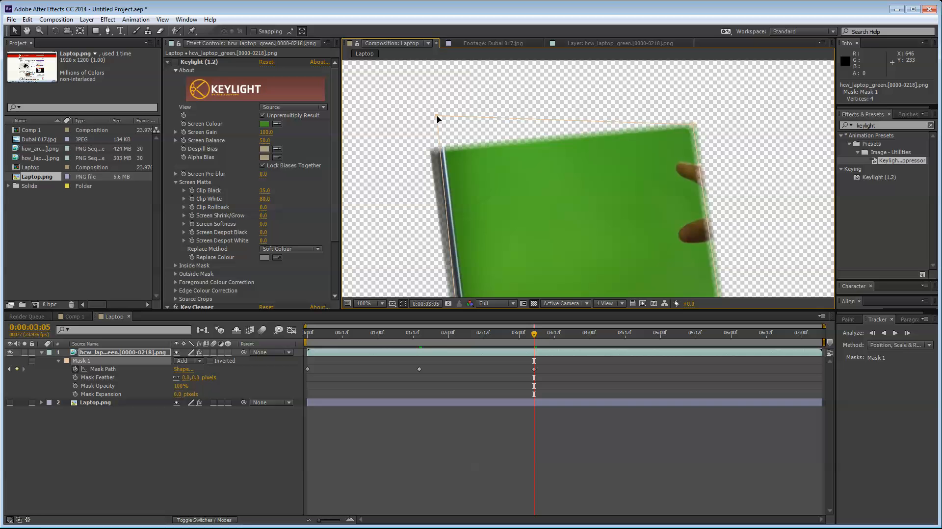
{"action": "key", "text": "ctrl+z"}
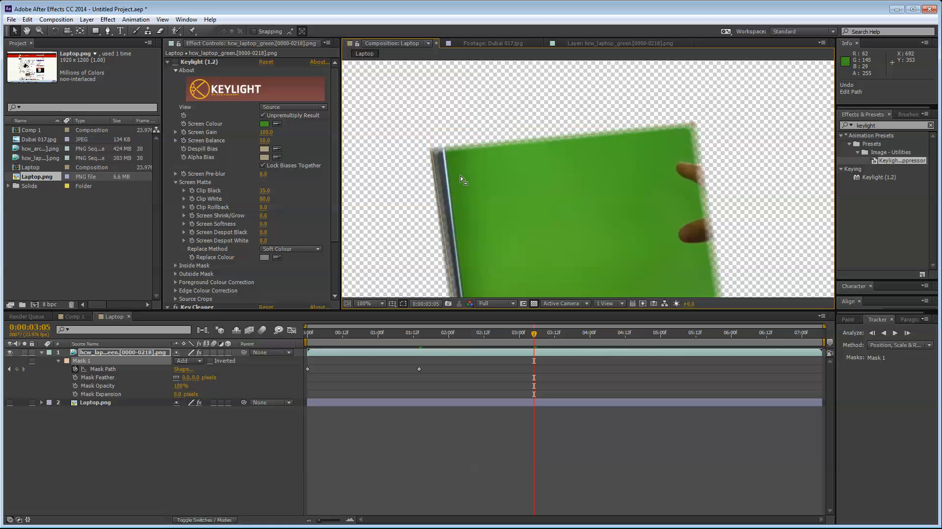
{"action": "scroll", "coordinate": [460, 175], "scroll_direction": "down", "scroll_amount": 3}
{"action": "left_click", "coordinate": [544, 451]}
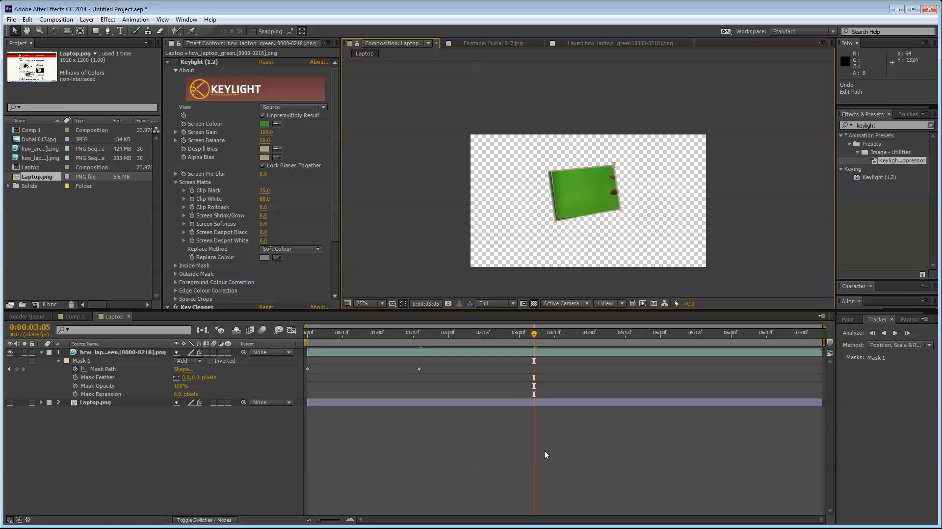
Try to adjust the mask's upper-left corner at 0:00:02:19.
{"action": "left_click", "coordinate": [477, 338]}
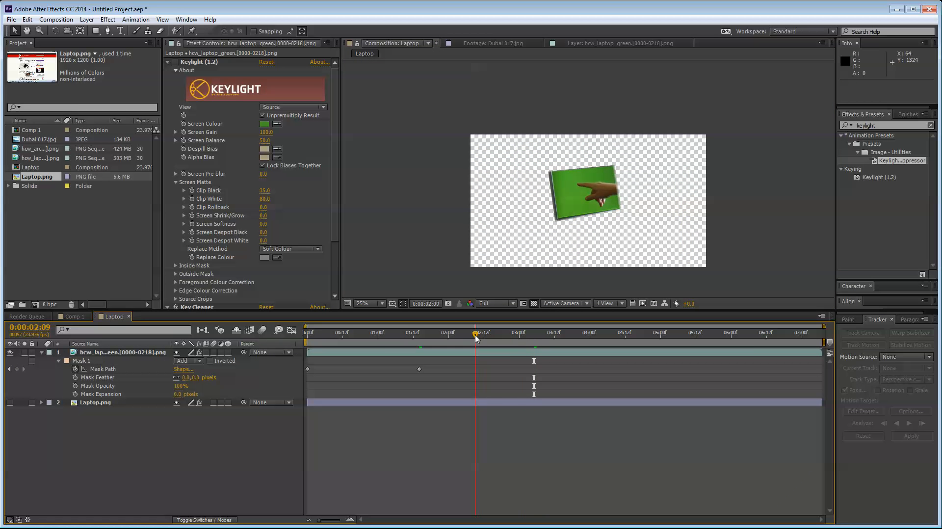
{"action": "left_click", "coordinate": [419, 370]}
{"action": "scroll", "coordinate": [497, 218], "scroll_direction": "up", "scroll_amount": 3}
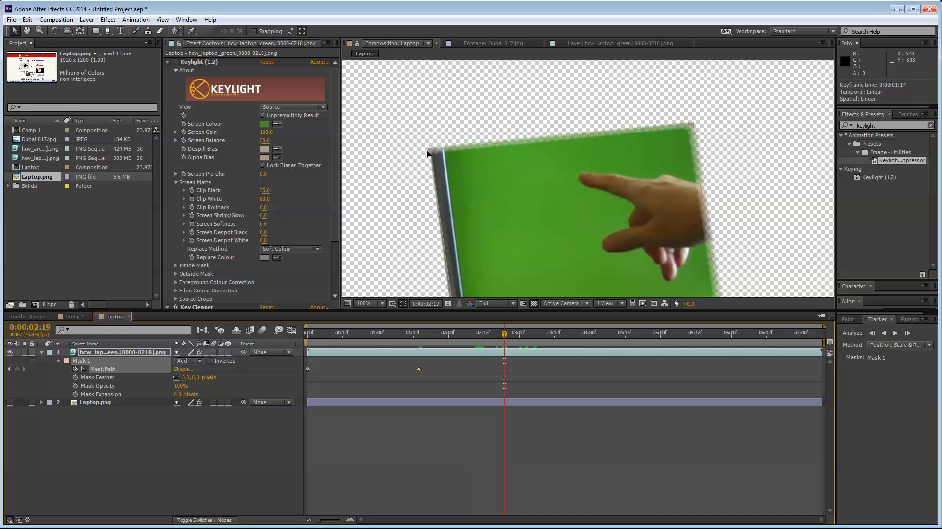
{"action": "left_click_drag", "start_coordinate": [427, 154], "coordinate": [428, 126]}
{"action": "key", "text": "ctrl+z"}
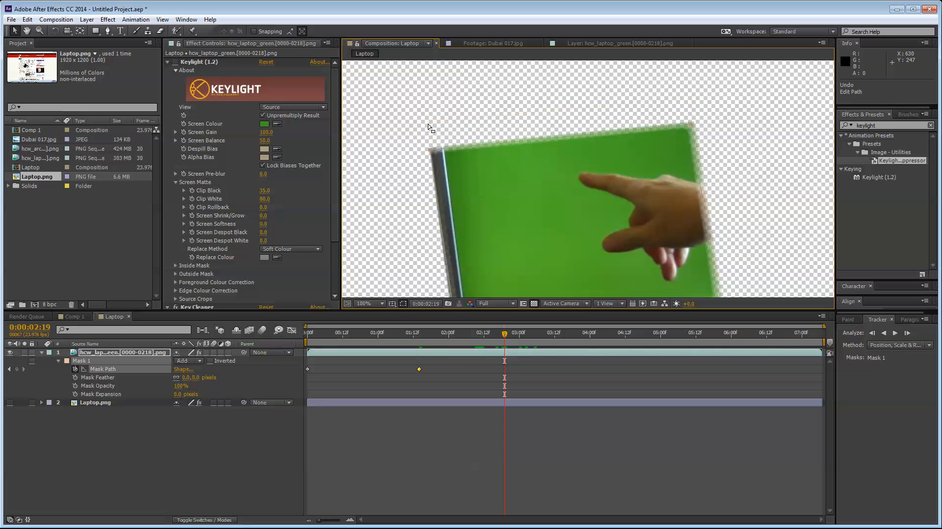
Move Mask 1's upper-left corner outward past the laptop bezel at 0:00:02:19.
{"action": "left_click", "coordinate": [434, 151]}
{"action": "left_click_drag", "start_coordinate": [434, 152], "coordinate": [413, 133]}
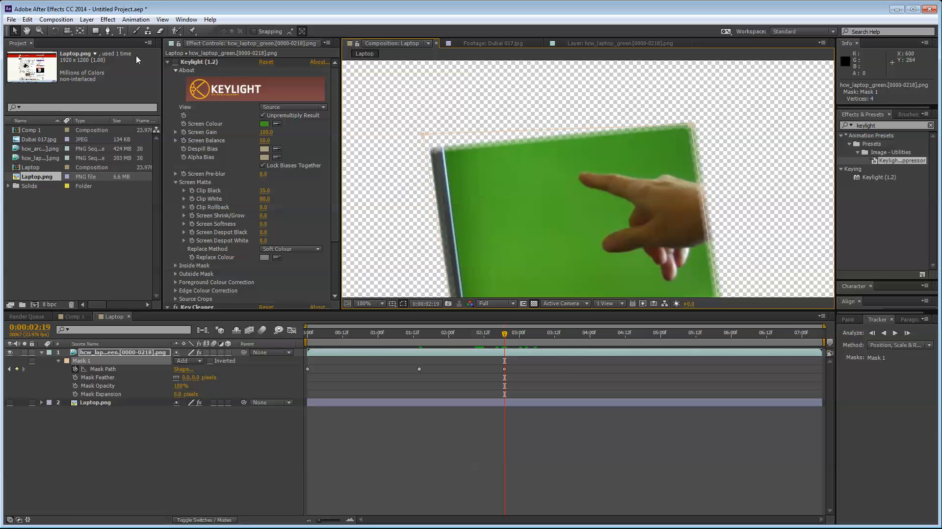
Delete the Key Cleaner and Advanced Spill Suppressor effects from the laptop footage, keeping only Keylight (1.2).
{"action": "left_click", "coordinate": [167, 62]}
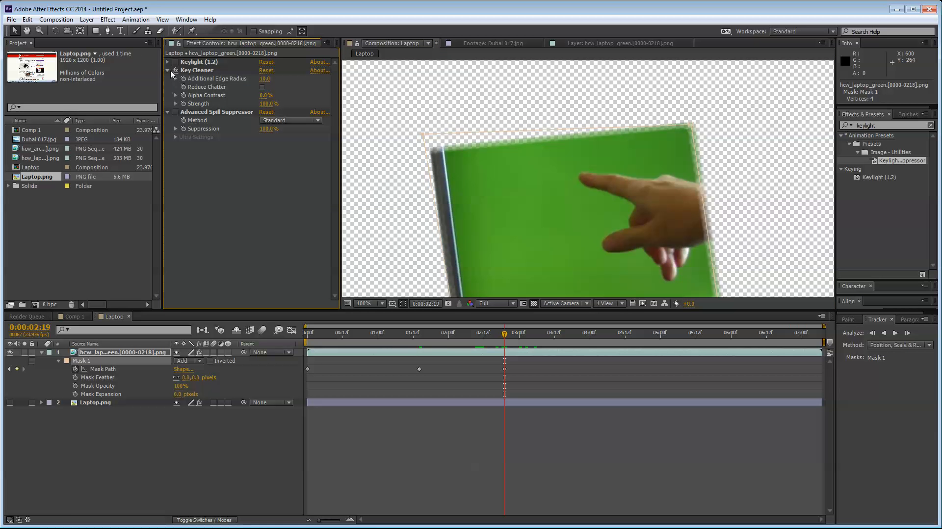
{"action": "left_click", "coordinate": [206, 112]}
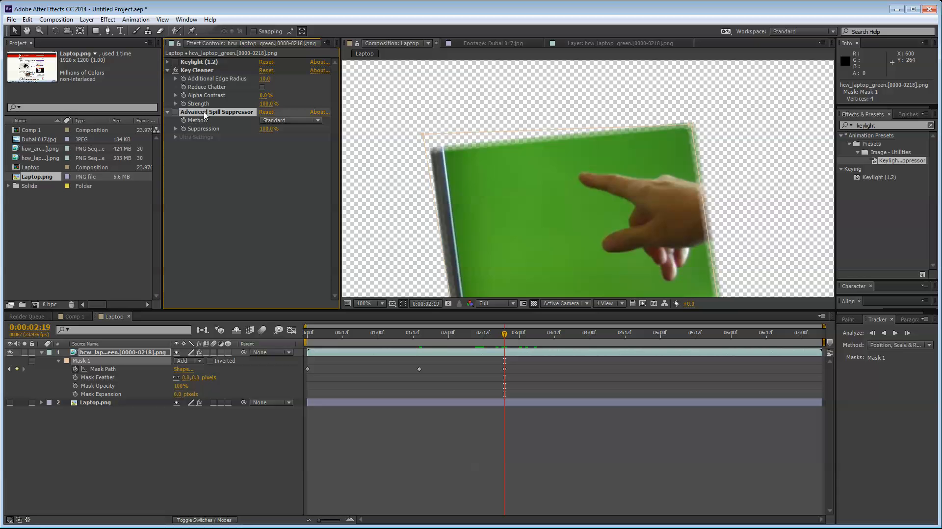
{"action": "key", "text": "Delete"}
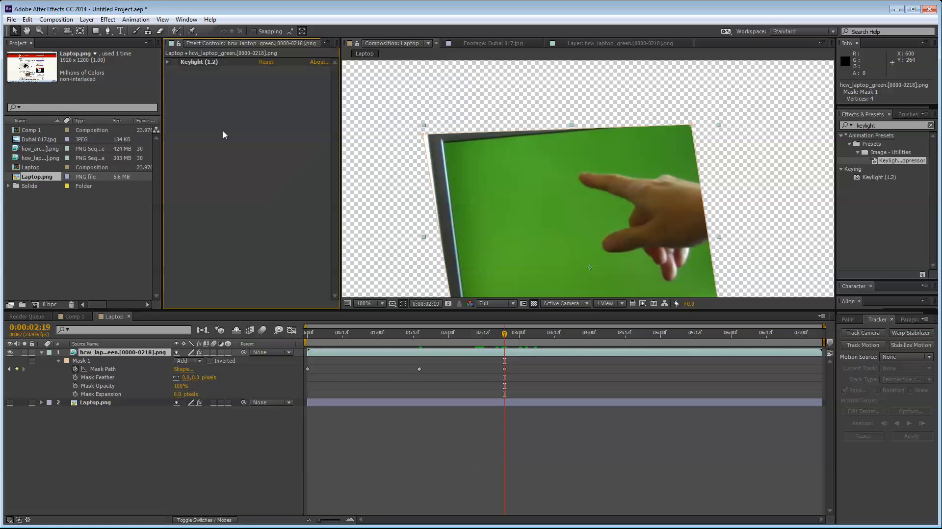
{"action": "left_click", "coordinate": [209, 64]}
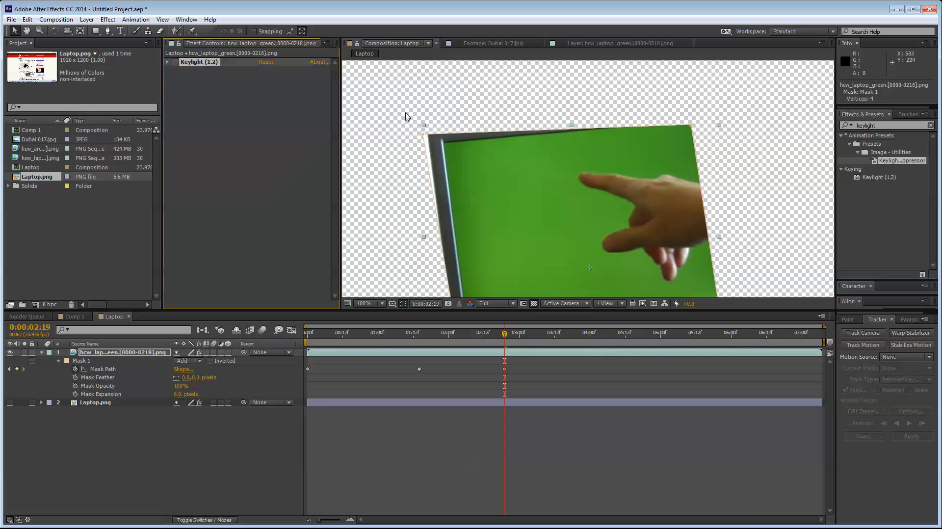
Fit Mask 1's upper-left and lower-right corners to the laptop bezel at 0:00:02:19.
{"action": "left_click_drag", "start_coordinate": [424, 134], "coordinate": [431, 135]}
{"action": "left_click_drag", "start_coordinate": [495, 210], "coordinate": [480, 105]}
{"action": "left_click", "coordinate": [447, 243]}
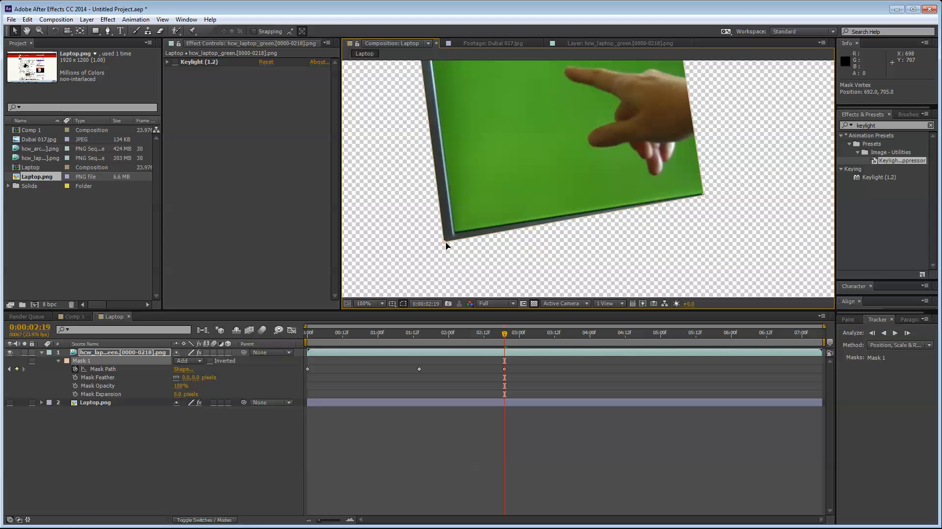
{"action": "left_click_drag", "start_coordinate": [705, 196], "coordinate": [736, 197]}
{"action": "left_click", "coordinate": [856, 528]}
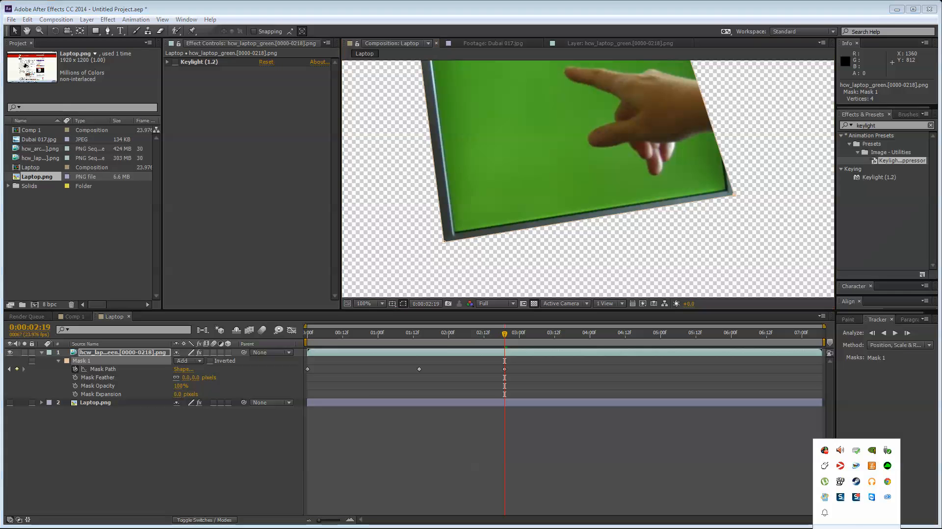
{"action": "left_click", "coordinate": [856, 496]}
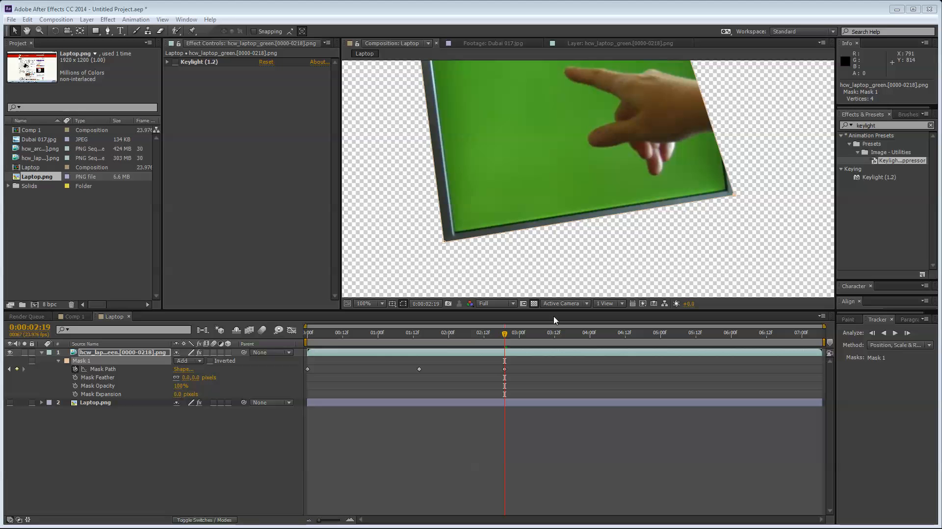
Move Mask 1's upper-right corner onto the outer edge of the laptop bezel at 0:00:02:19.
{"action": "left_click", "coordinate": [632, 240]}
{"action": "key", "text": "space"}
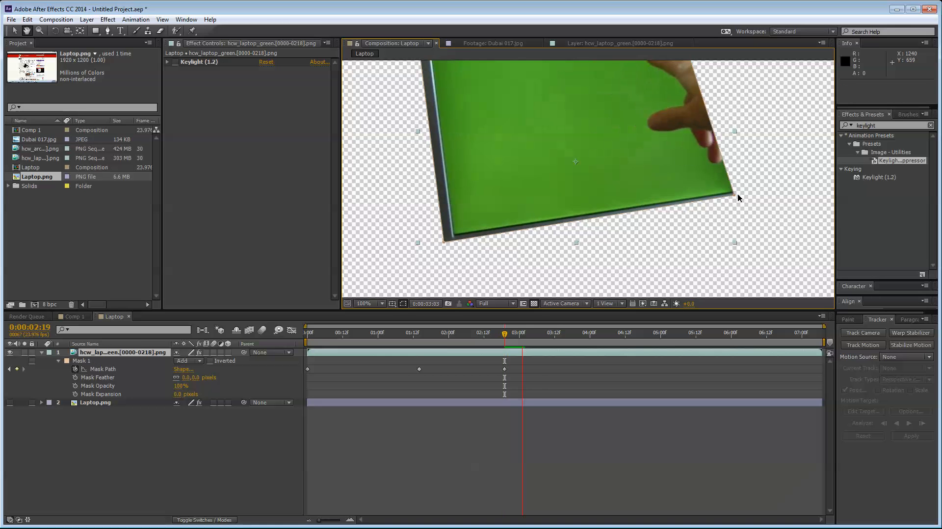
{"action": "key", "text": "space"}
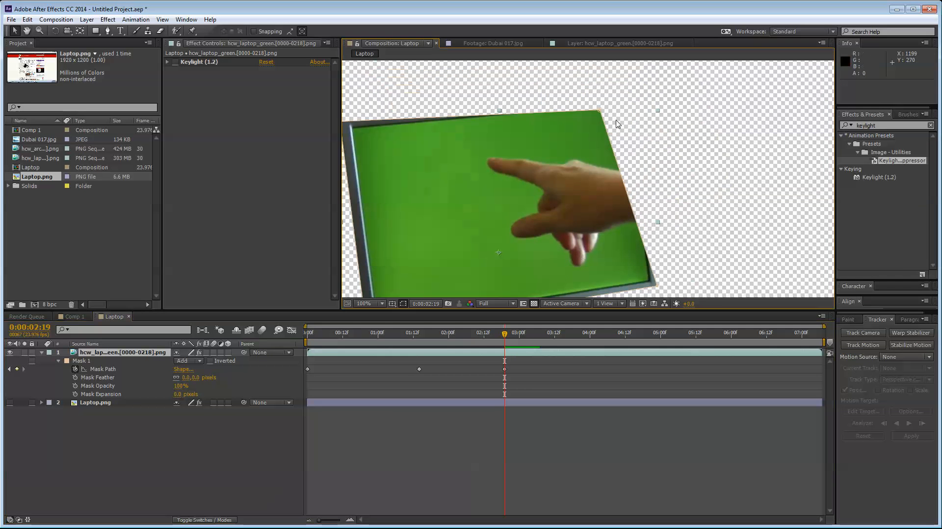
{"action": "left_click_drag", "start_coordinate": [601, 113], "coordinate": [635, 101]}
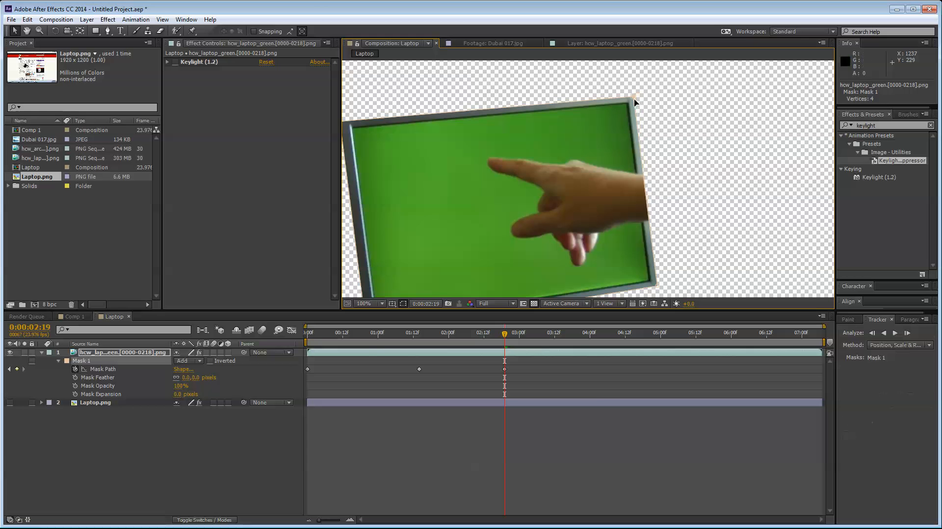
Keyframe Mask 1 at 0:00:04:02 by fitting its corners to the outer edge of the laptop bezel.
{"action": "key", "text": "space"}
{"action": "left_click_drag", "start_coordinate": [676, 218], "coordinate": [745, 189]}
{"action": "left_click_drag", "start_coordinate": [541, 335], "coordinate": [595, 330]}
{"action": "left_click_drag", "start_coordinate": [409, 90], "coordinate": [397, 86]}
{"action": "key", "text": "space"}
{"action": "left_click_drag", "start_coordinate": [469, 207], "coordinate": [481, 156]}
{"action": "left_click_drag", "start_coordinate": [449, 249], "coordinate": [437, 277]}
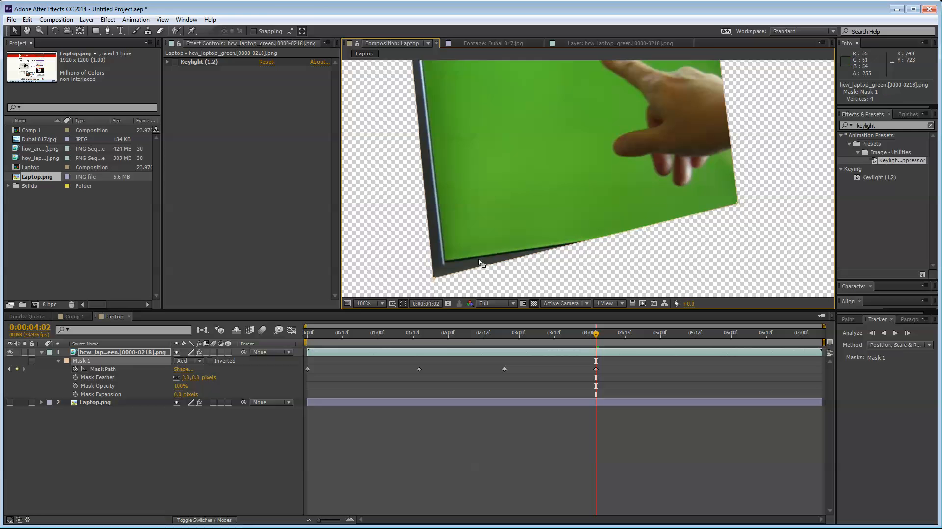
{"action": "key", "text": "space"}
{"action": "left_click_drag", "start_coordinate": [754, 205], "coordinate": [642, 265]}
{"action": "key", "text": "space"}
{"action": "left_click_drag", "start_coordinate": [616, 92], "coordinate": [607, 156]}
{"action": "left_click_drag", "start_coordinate": [577, 116], "coordinate": [610, 108]}
Reshape Mask 1 at 0:00:05:09 so all four corners sit on the laptop bezel's outer corners.
{"action": "left_click", "coordinate": [686, 333]}
{"action": "key", "text": "space"}
{"action": "left_click_drag", "start_coordinate": [552, 173], "coordinate": [608, 186]}
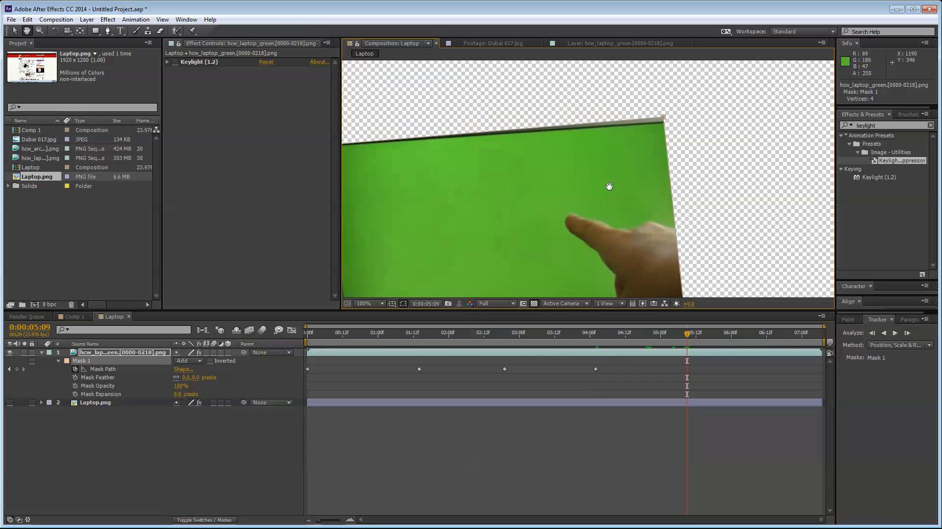
{"action": "left_click_drag", "start_coordinate": [666, 118], "coordinate": [700, 113]}
{"action": "key", "text": "space"}
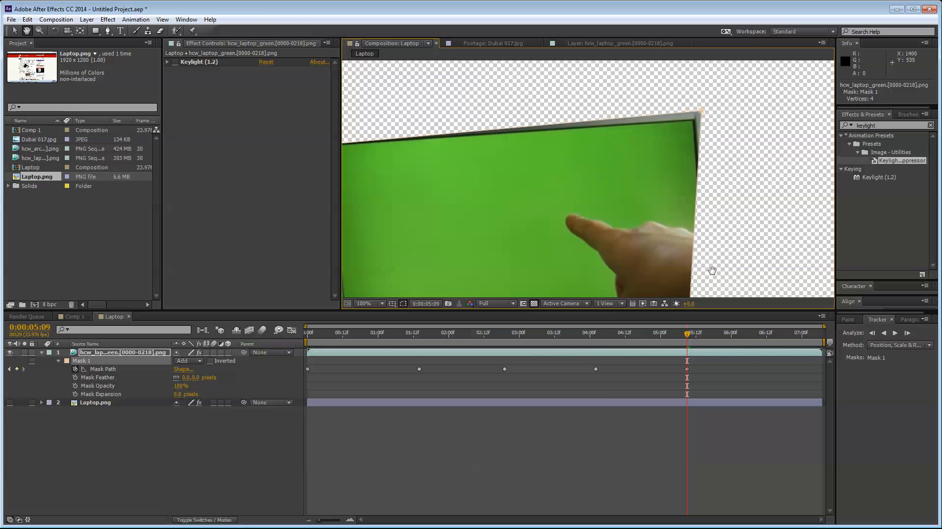
{"action": "left_click_drag", "start_coordinate": [710, 268], "coordinate": [698, 105]}
{"action": "left_click_drag", "start_coordinate": [674, 175], "coordinate": [706, 190]}
{"action": "scroll", "coordinate": [698, 217], "scroll_direction": "down", "scroll_amount": 1}
{"action": "key", "text": "space"}
{"action": "left_click_drag", "start_coordinate": [593, 204], "coordinate": [606, 208]}
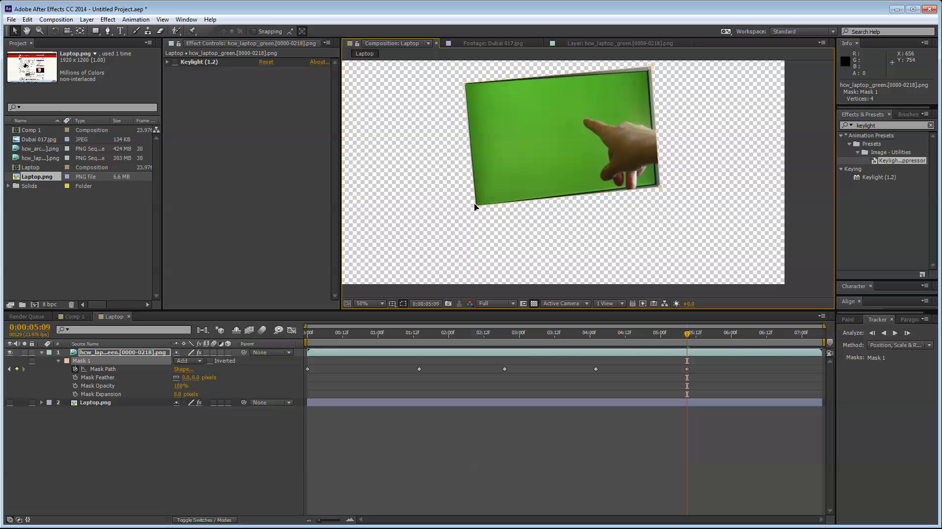
{"action": "left_click_drag", "start_coordinate": [475, 205], "coordinate": [469, 214]}
{"action": "left_click_drag", "start_coordinate": [463, 85], "coordinate": [457, 76]}
Fit all four corners of Mask 1 to the laptop bezel at the last frame, 0:00:07:06.
{"action": "left_click", "coordinate": [745, 333]}
{"action": "left_click_drag", "start_coordinate": [759, 336], "coordinate": [819, 335]}
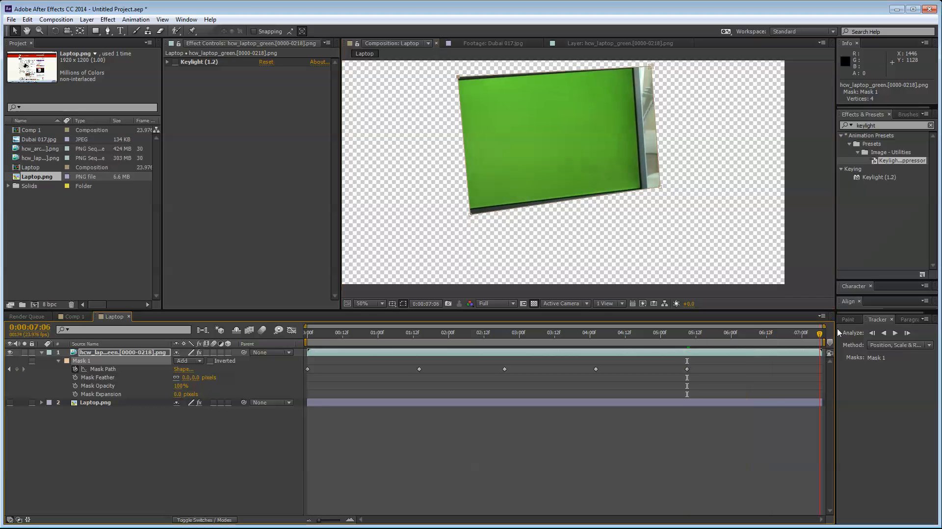
{"action": "left_click_drag", "start_coordinate": [658, 189], "coordinate": [647, 211]}
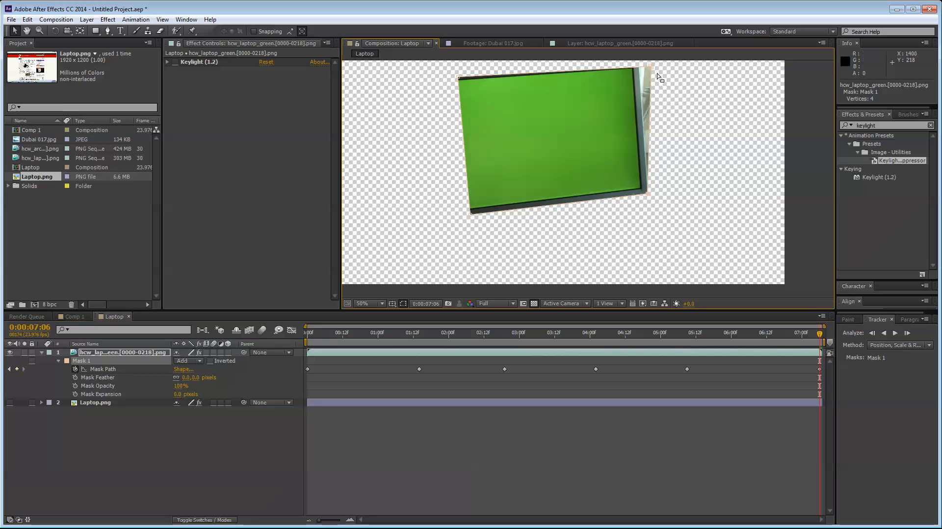
{"action": "left_click_drag", "start_coordinate": [650, 66], "coordinate": [637, 82]}
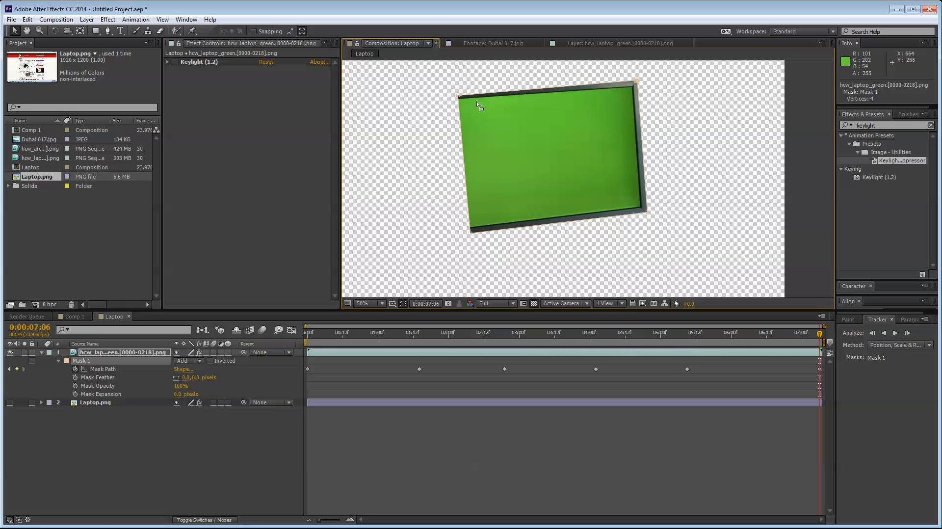
{"action": "left_click_drag", "start_coordinate": [457, 97], "coordinate": [425, 95]}
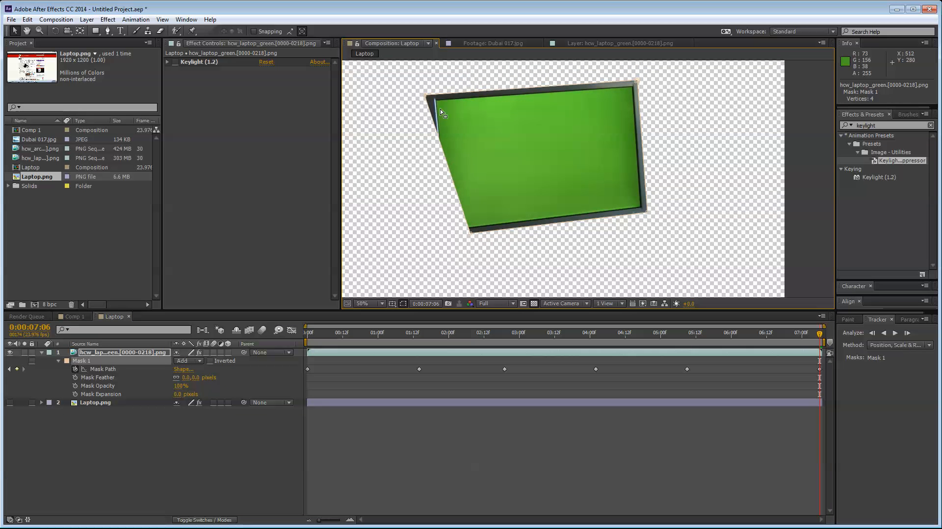
{"action": "left_click_drag", "start_coordinate": [472, 236], "coordinate": [441, 238]}
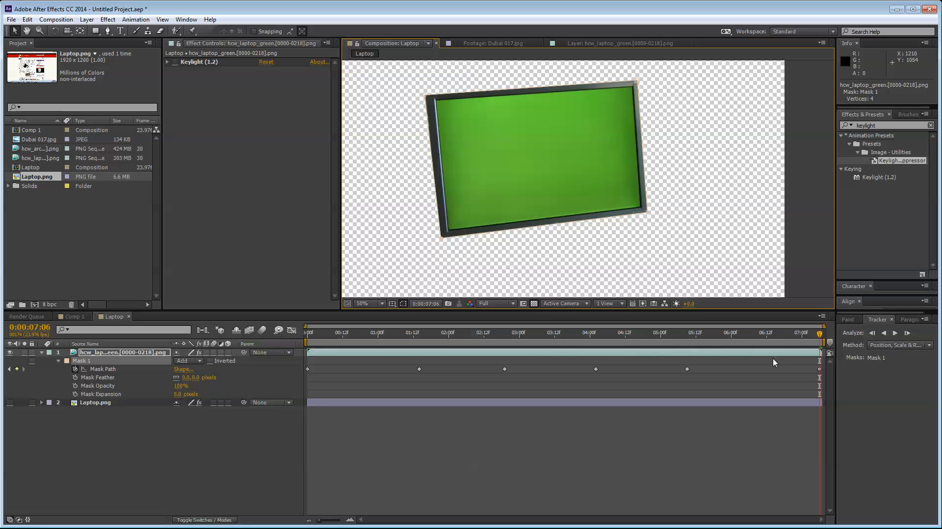
Scrub back to 0:00:00:08 to check how the animated mask follows the laptop screen.
{"action": "left_click_drag", "start_coordinate": [816, 336], "coordinate": [331, 333]}
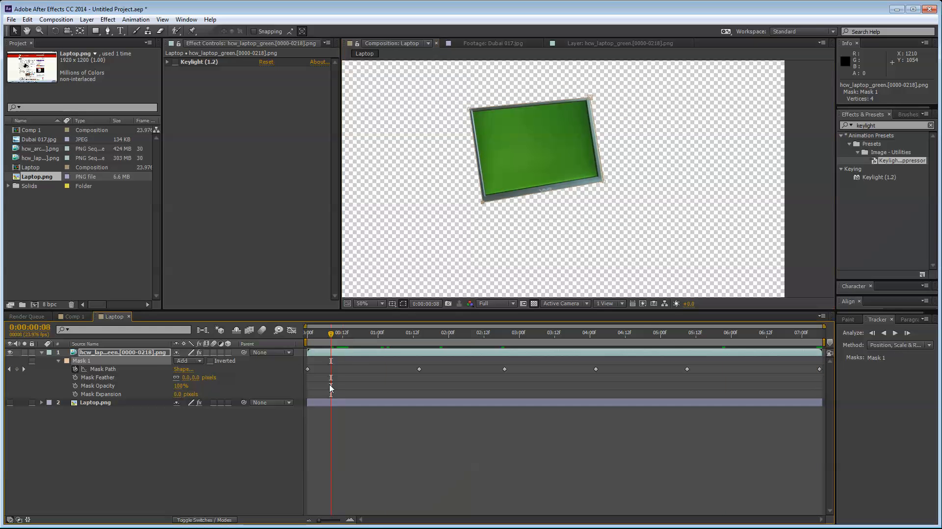
{"action": "left_click_drag", "start_coordinate": [319, 389], "coordinate": [793, 358]}
{"action": "left_click", "coordinate": [498, 452]}
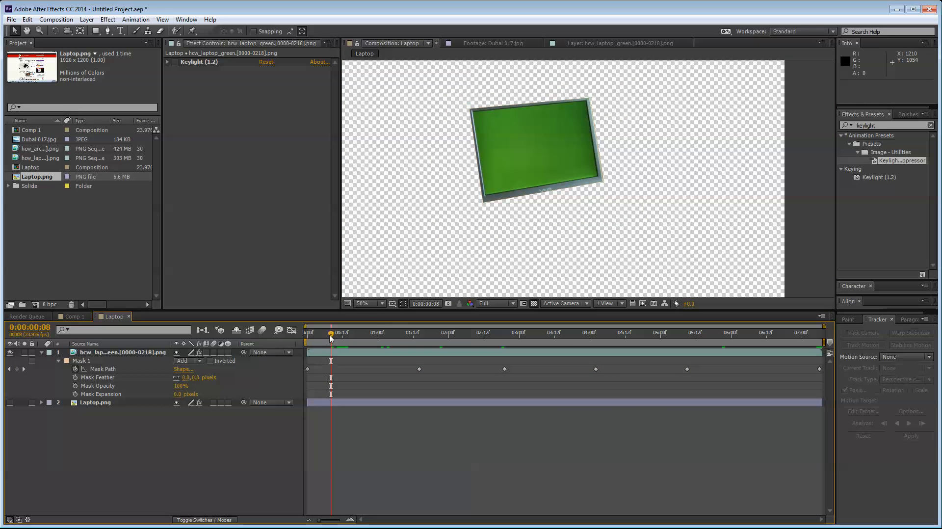
Add a Mask Path keyframe at 0:00:01:00 with Mask 1's corners adjusted to the laptop bezel.
{"action": "left_click_drag", "start_coordinate": [331, 335], "coordinate": [378, 334]}
{"action": "left_click_drag", "start_coordinate": [470, 113], "coordinate": [465, 108]}
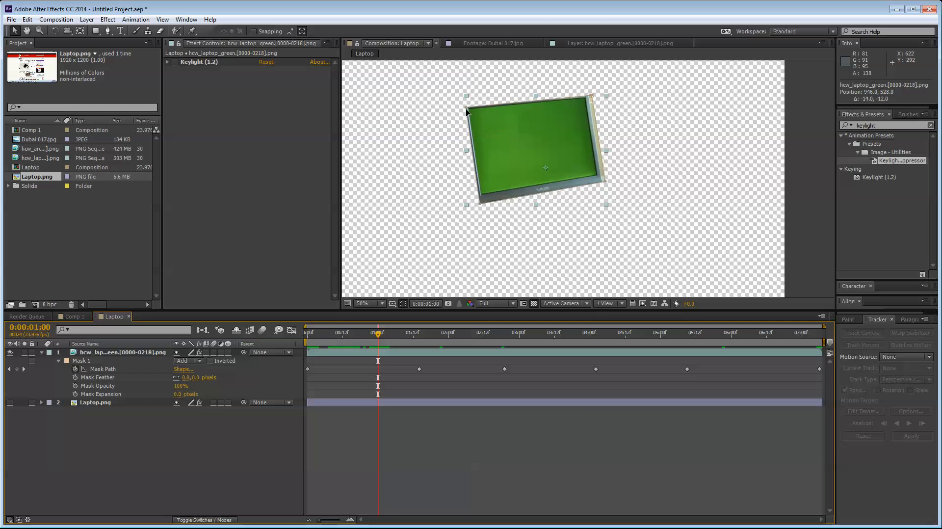
{"action": "key", "text": "ctrl+z"}
{"action": "scroll", "coordinate": [498, 148], "scroll_direction": "up", "scroll_amount": 1}
{"action": "key", "text": "space"}
{"action": "left_click_drag", "start_coordinate": [456, 151], "coordinate": [608, 272]}
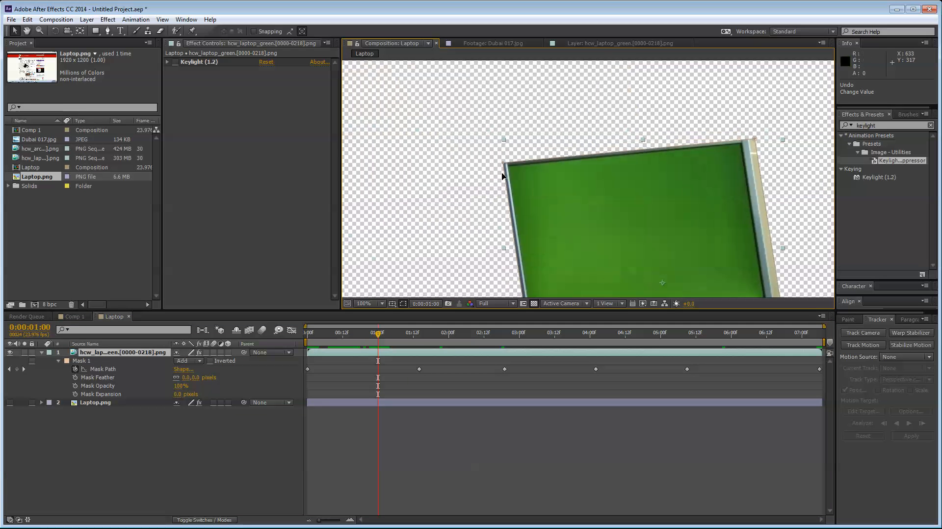
{"action": "left_click_drag", "start_coordinate": [504, 166], "coordinate": [496, 156]}
{"action": "key", "text": "space"}
{"action": "left_click_drag", "start_coordinate": [561, 216], "coordinate": [559, 125]}
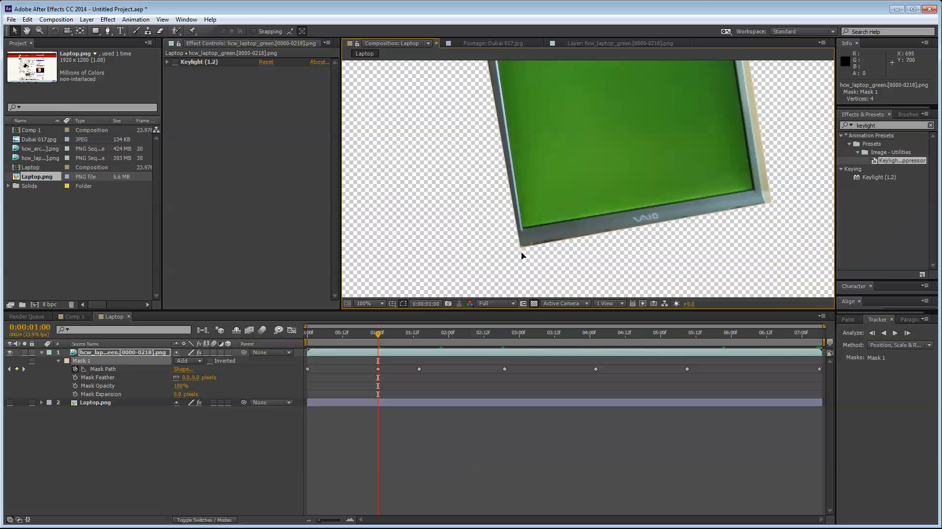
{"action": "left_click_drag", "start_coordinate": [509, 247], "coordinate": [517, 247]}
{"action": "key", "text": "space"}
{"action": "left_click_drag", "start_coordinate": [759, 211], "coordinate": [683, 240]}
{"action": "left_click_drag", "start_coordinate": [663, 68], "coordinate": [657, 82]}
Correct Mask 1's drift at 0:00:04:18 by moving its four corners onto the laptop bezel.
{"action": "left_click_drag", "start_coordinate": [426, 338], "coordinate": [643, 348]}
{"action": "scroll", "coordinate": [534, 195], "scroll_direction": "down", "scroll_amount": 1}
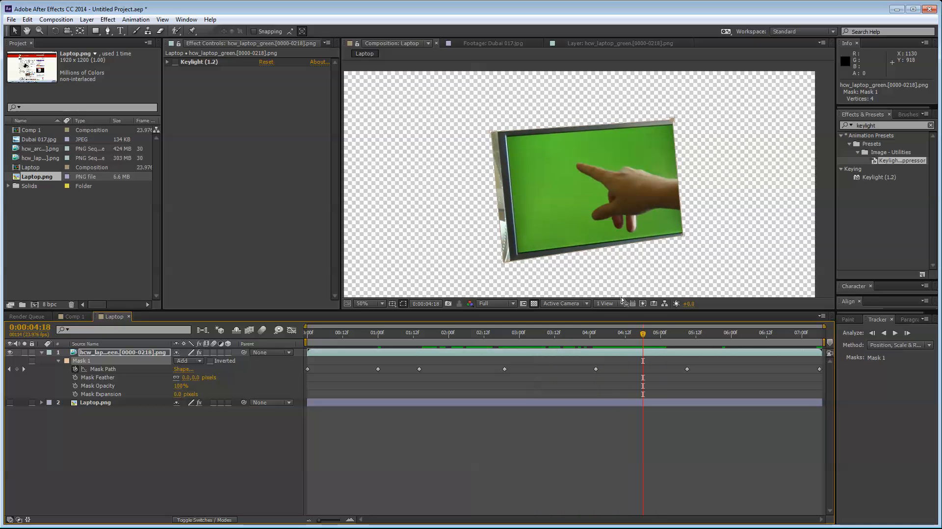
{"action": "left_click_drag", "start_coordinate": [488, 133], "coordinate": [498, 133]}
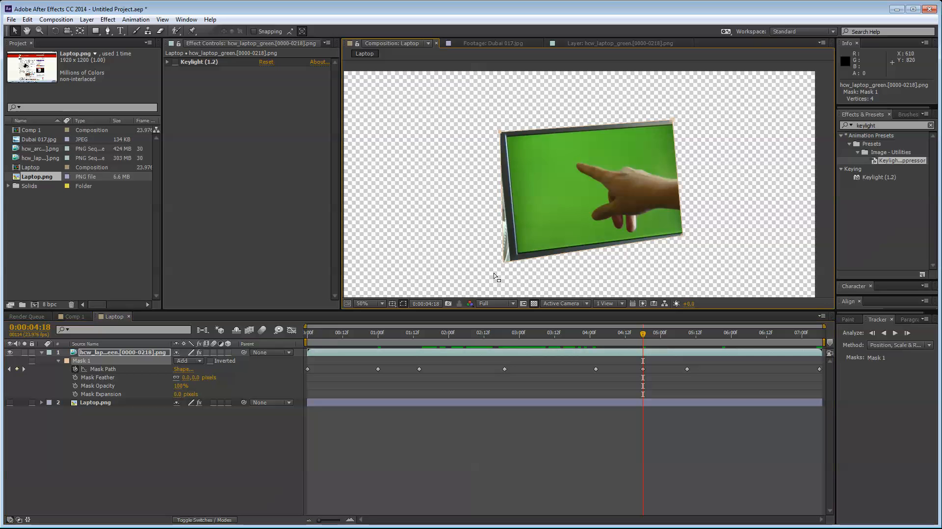
{"action": "left_click_drag", "start_coordinate": [504, 266], "coordinate": [512, 262]}
{"action": "mouse_move", "coordinate": [681, 234]}
{"action": "left_mouse_down"}
{"action": "mouse_move", "coordinate": [704, 236]}
{"action": "mouse_move", "coordinate": [693, 235]}
{"action": "left_mouse_up"}
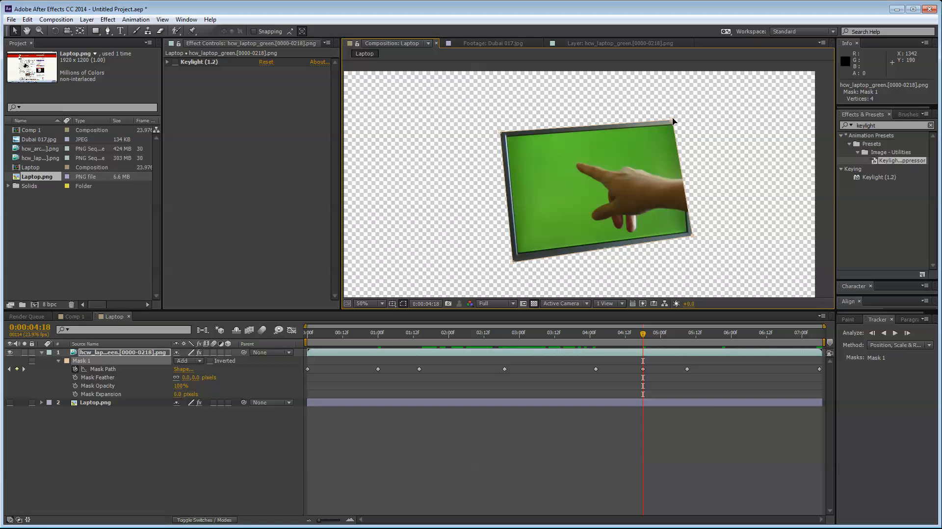
{"action": "left_click_drag", "start_coordinate": [673, 120], "coordinate": [685, 118]}
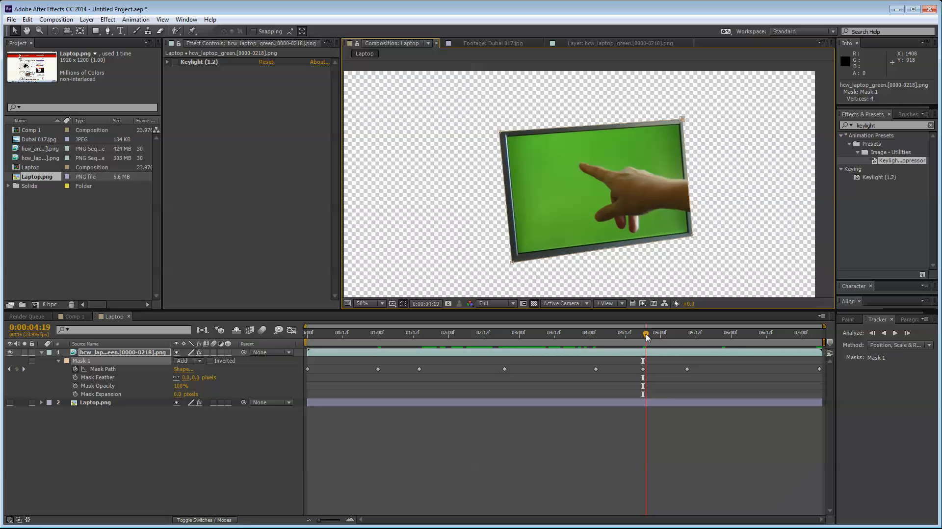
Adjust Mask 1's four corners at 0:00:05:02 to match the laptop bezel.
{"action": "left_click_drag", "start_coordinate": [643, 334], "coordinate": [667, 338]}
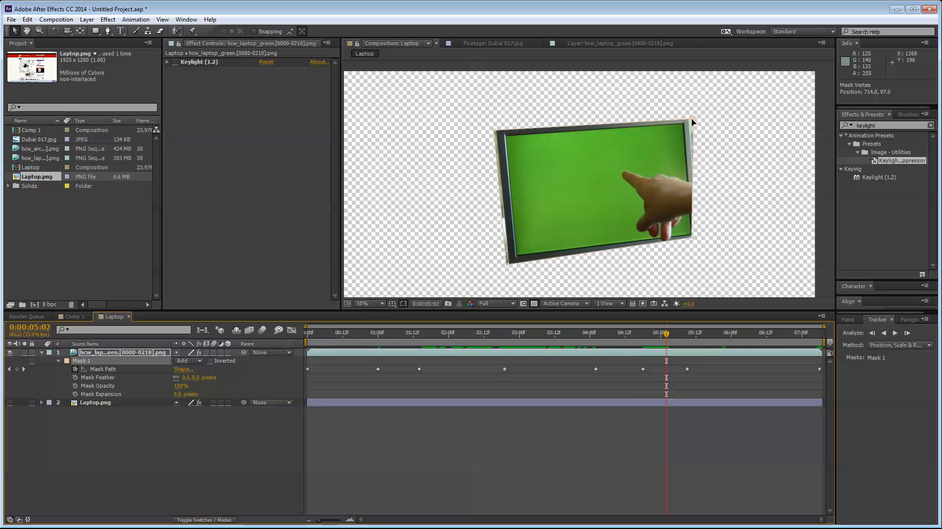
{"action": "left_click_drag", "start_coordinate": [682, 119], "coordinate": [688, 117]}
{"action": "left_click_drag", "start_coordinate": [692, 239], "coordinate": [699, 241]}
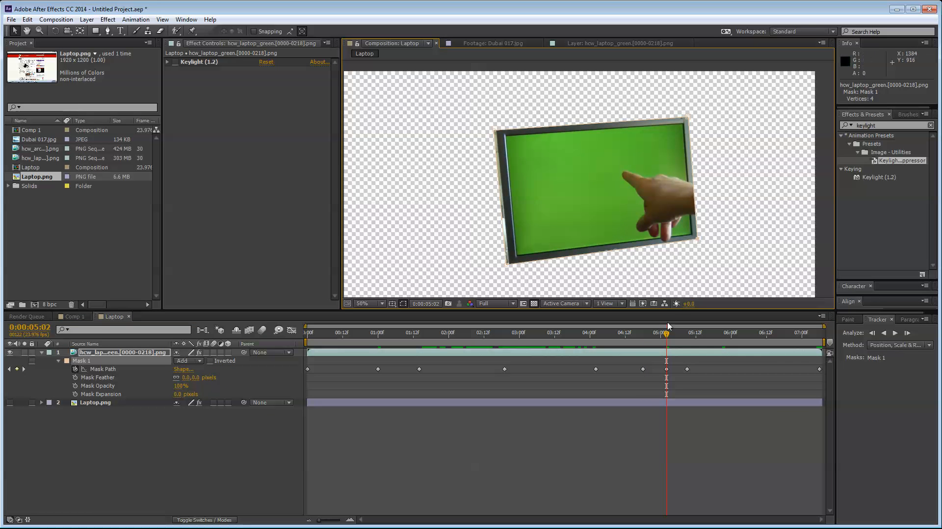
{"action": "left_click_drag", "start_coordinate": [507, 268], "coordinate": [514, 264]}
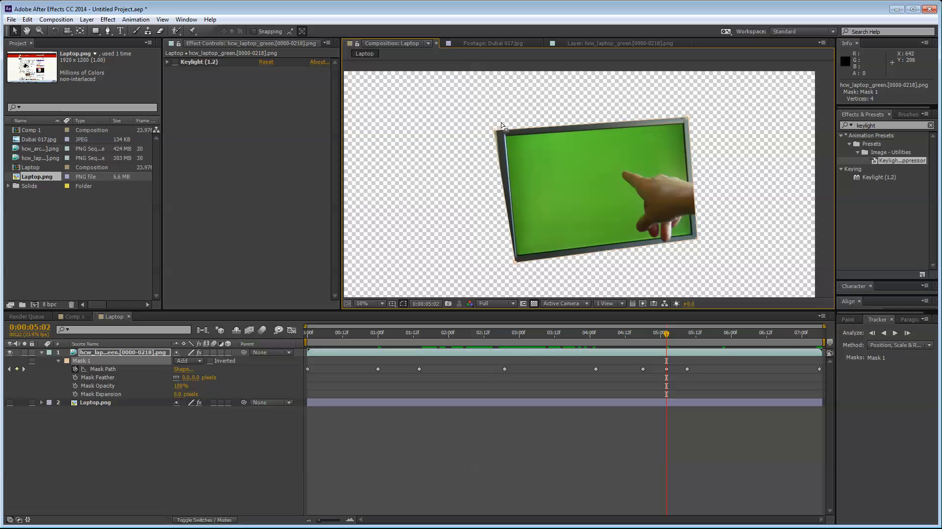
{"action": "left_click_drag", "start_coordinate": [495, 131], "coordinate": [501, 133]}
{"action": "left_click_drag", "start_coordinate": [517, 267], "coordinate": [509, 263]}
Fit Mask 1's upper-left, lower-left and lower-right corners to the bezel at 0:00:06:03, then check through to the last frame.
{"action": "left_click_drag", "start_coordinate": [671, 337], "coordinate": [740, 337]}
{"action": "left_click_drag", "start_coordinate": [474, 134], "coordinate": [468, 130]}
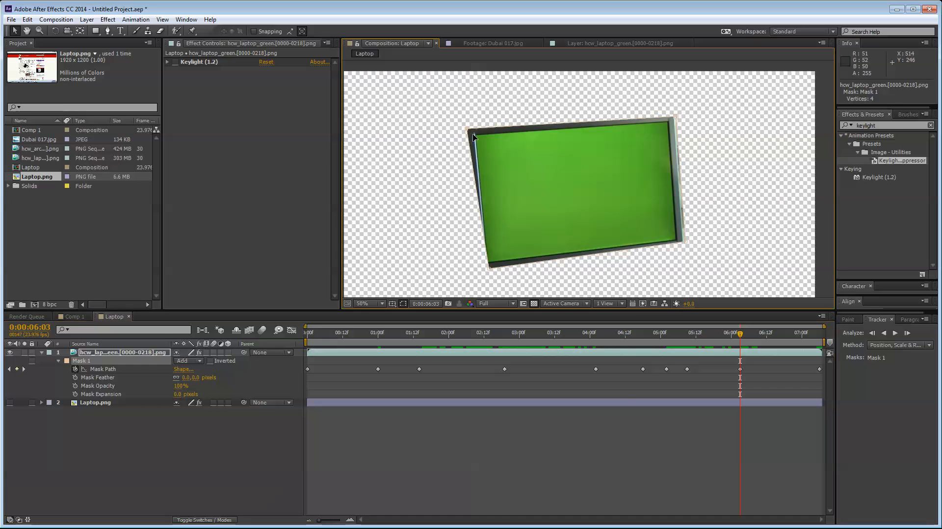
{"action": "left_click_drag", "start_coordinate": [491, 274], "coordinate": [481, 271]}
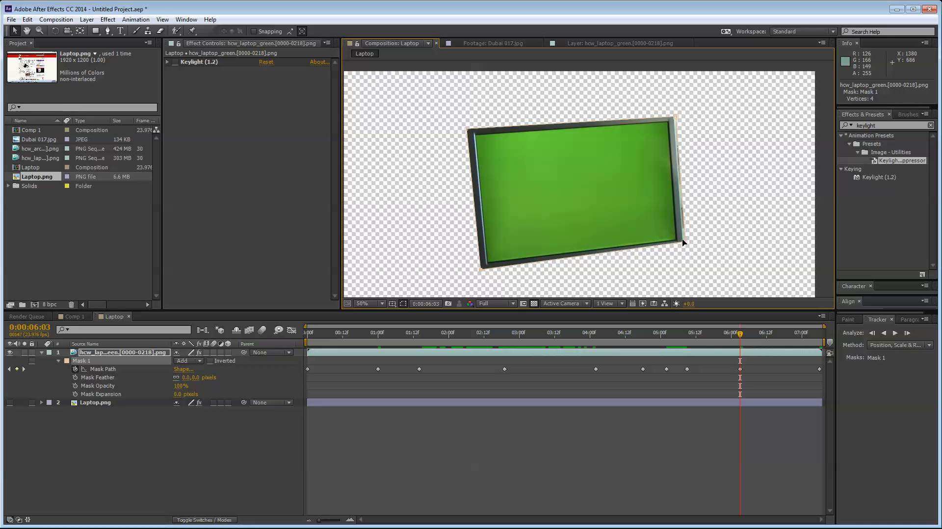
{"action": "left_click_drag", "start_coordinate": [683, 240], "coordinate": [682, 242]}
{"action": "left_click_drag", "start_coordinate": [734, 339], "coordinate": [839, 344]}
{"action": "left_click", "coordinate": [676, 372]}
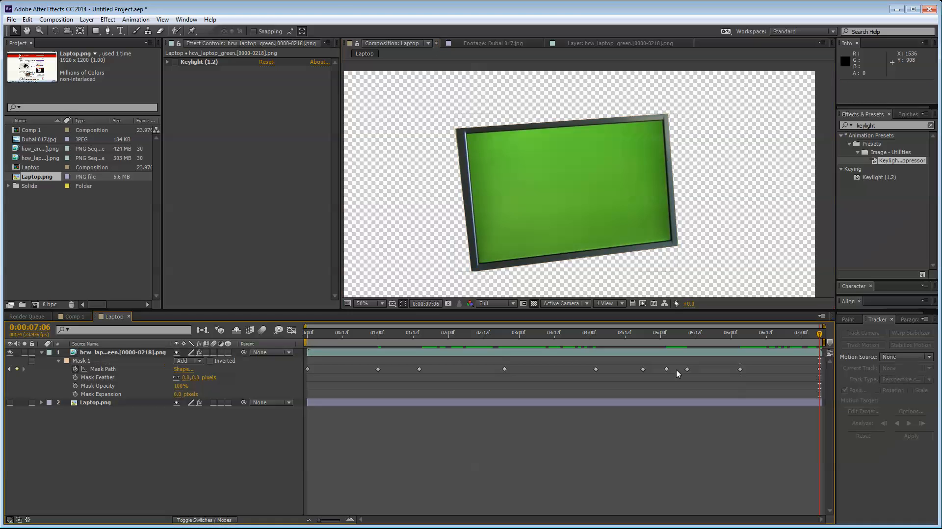
Set Mask 1's mode to None on the laptop footage layer.
{"action": "left_click_drag", "start_coordinate": [718, 334], "coordinate": [416, 313]}
{"action": "key", "text": "space"}
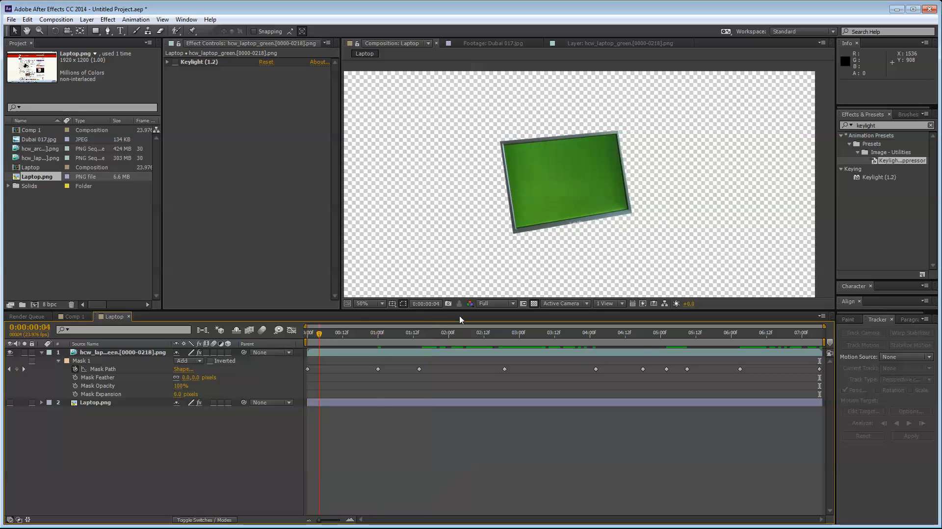
{"action": "left_click", "coordinate": [200, 360]}
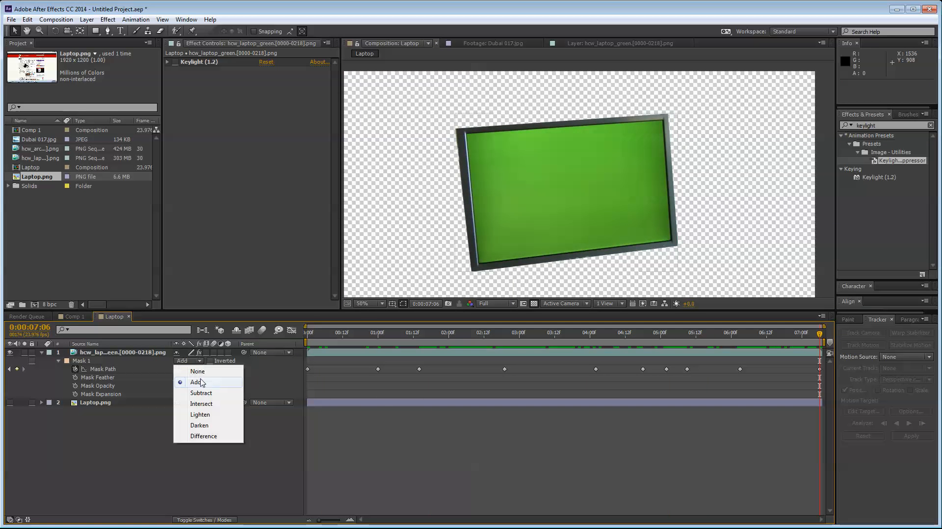
{"action": "left_click", "coordinate": [197, 369]}
{"action": "left_click", "coordinate": [58, 361]}
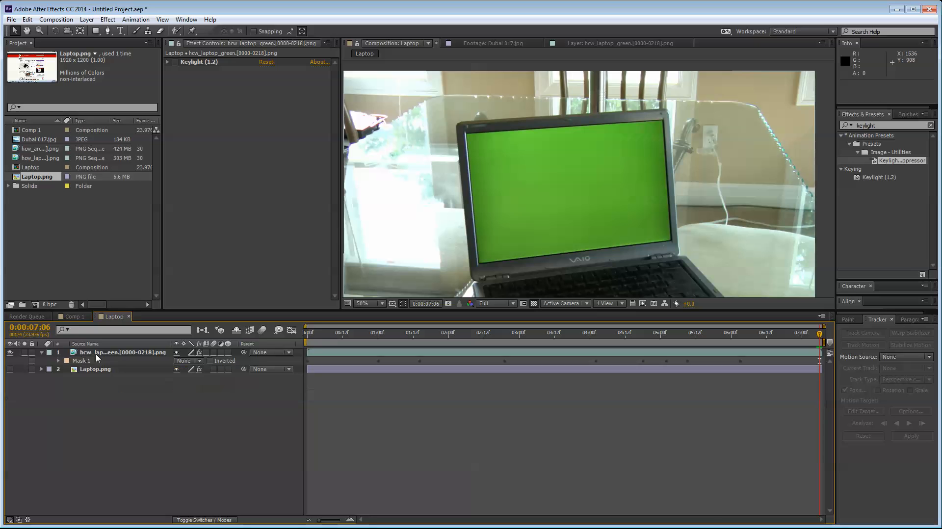
Try Mask 1 as the Outside Mask of the laptop footage's Keylight effect, with Invert enabled.
{"action": "left_click", "coordinate": [98, 353]}
{"action": "left_click", "coordinate": [176, 63]}
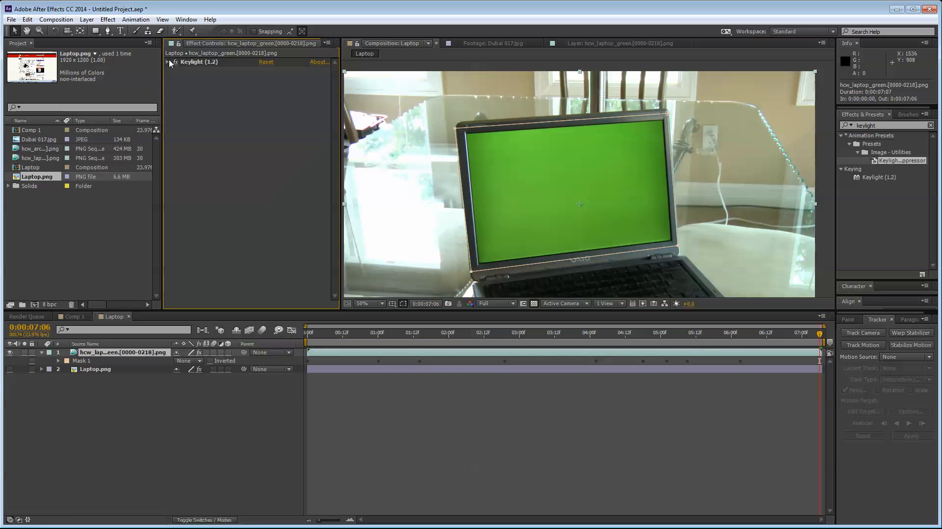
{"action": "left_click", "coordinate": [167, 62]}
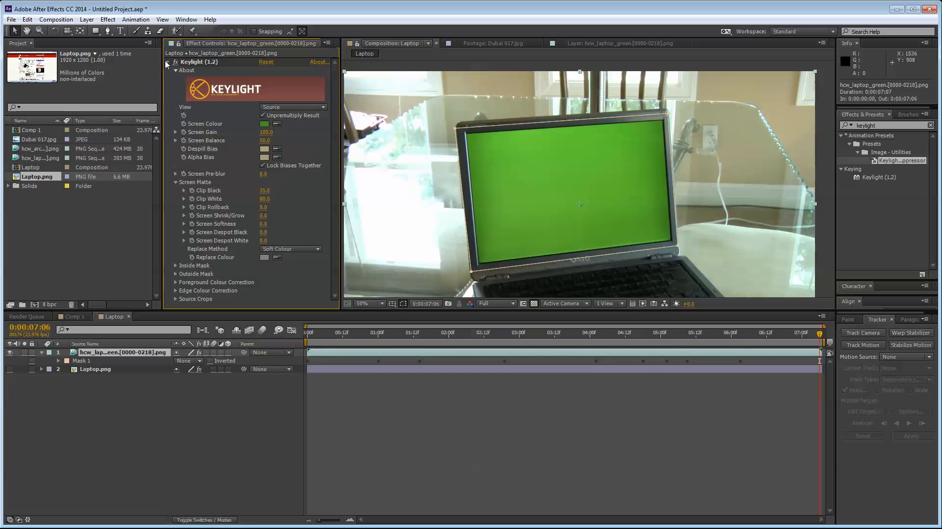
{"action": "left_click", "coordinate": [175, 182]}
{"action": "left_click", "coordinate": [176, 199]}
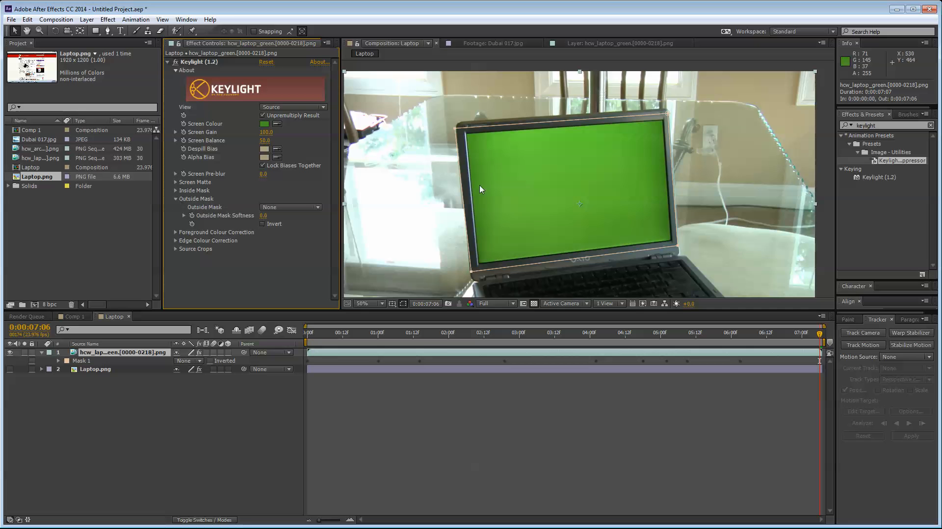
{"action": "left_click", "coordinate": [294, 206]}
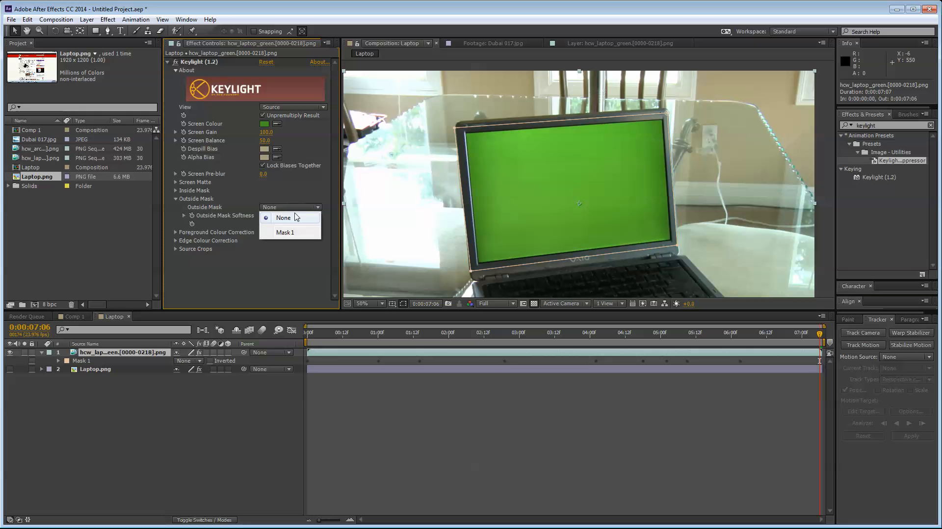
{"action": "left_click", "coordinate": [286, 233]}
{"action": "left_click_drag", "start_coordinate": [475, 161], "coordinate": [499, 163]}
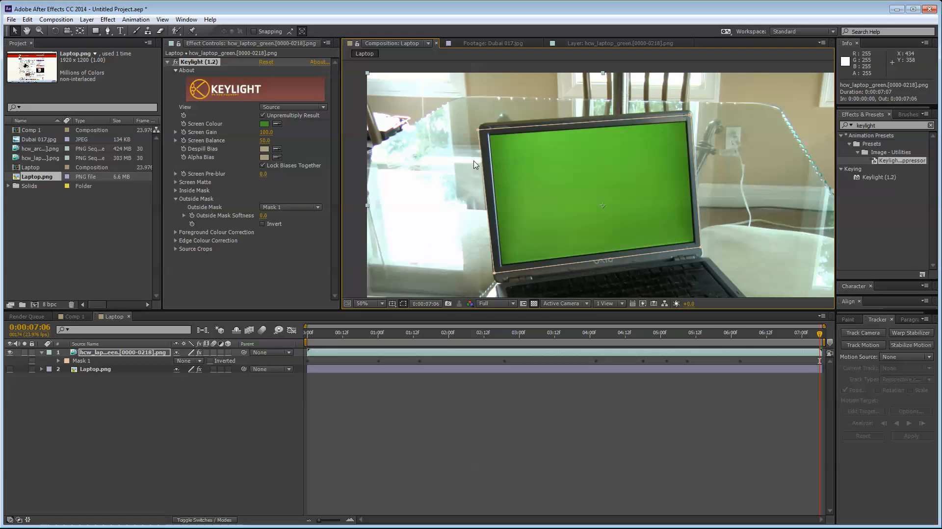
{"action": "left_click", "coordinate": [263, 224]}
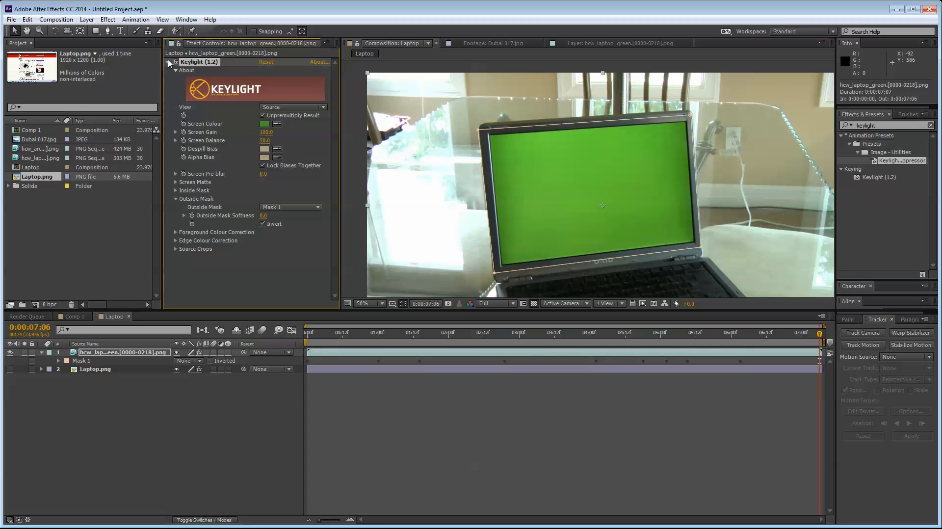
{"action": "left_click", "coordinate": [260, 225]}
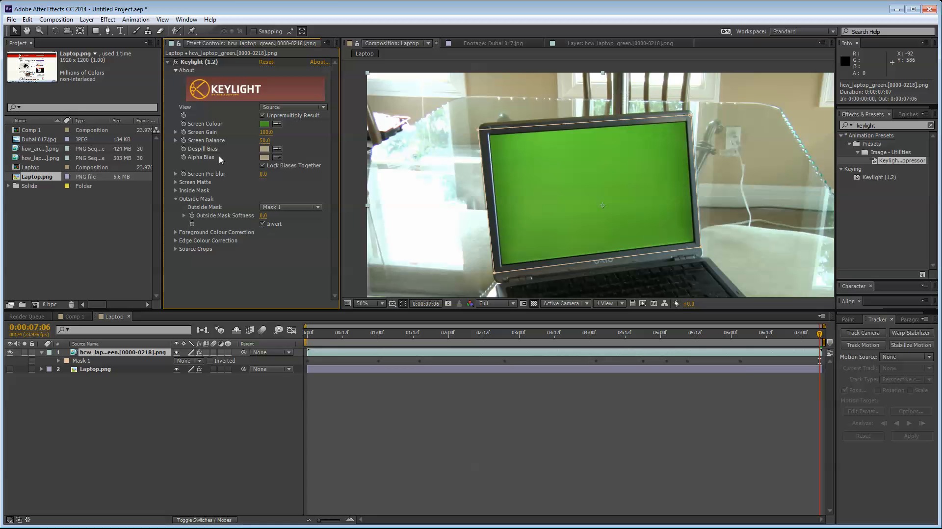
Switch Keylight's View to Final Result and reset its Outside Mask to None.
{"action": "left_click", "coordinate": [292, 108]}
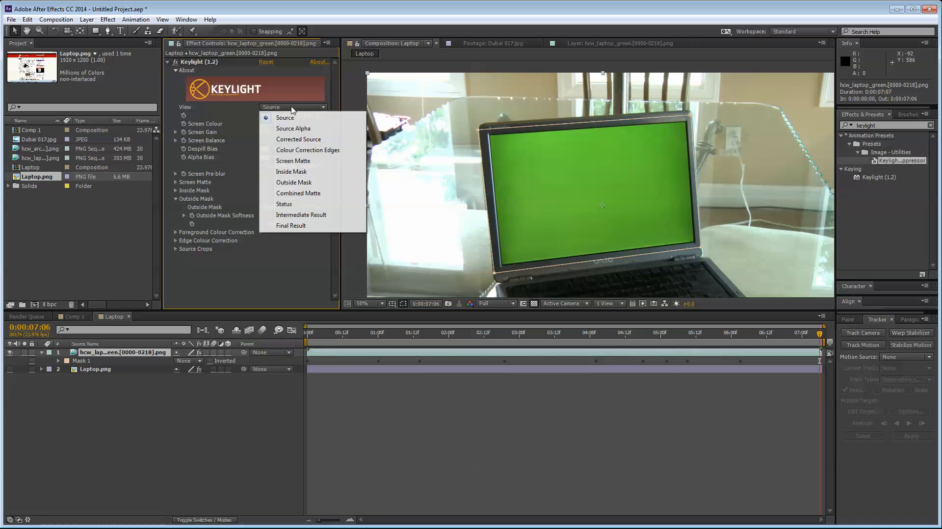
{"action": "left_click", "coordinate": [295, 226]}
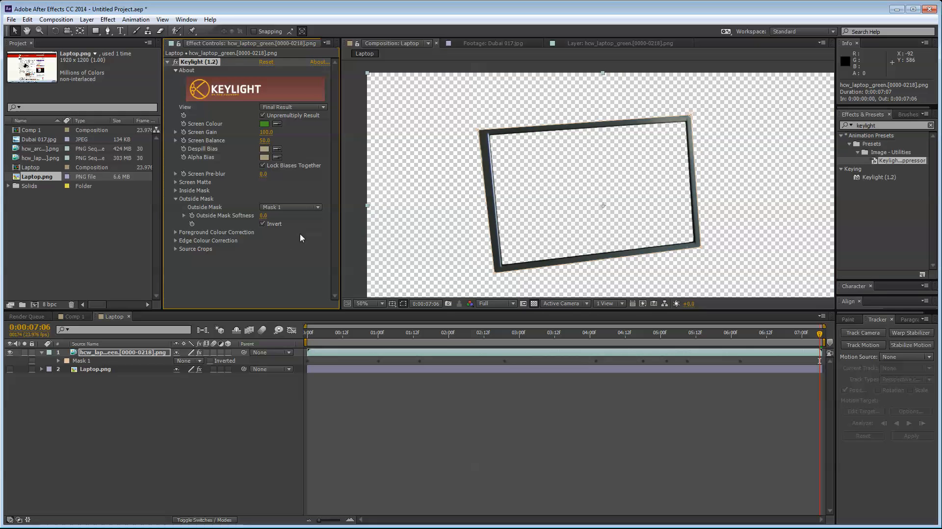
{"action": "left_click", "coordinate": [263, 223]}
{"action": "left_click", "coordinate": [275, 207]}
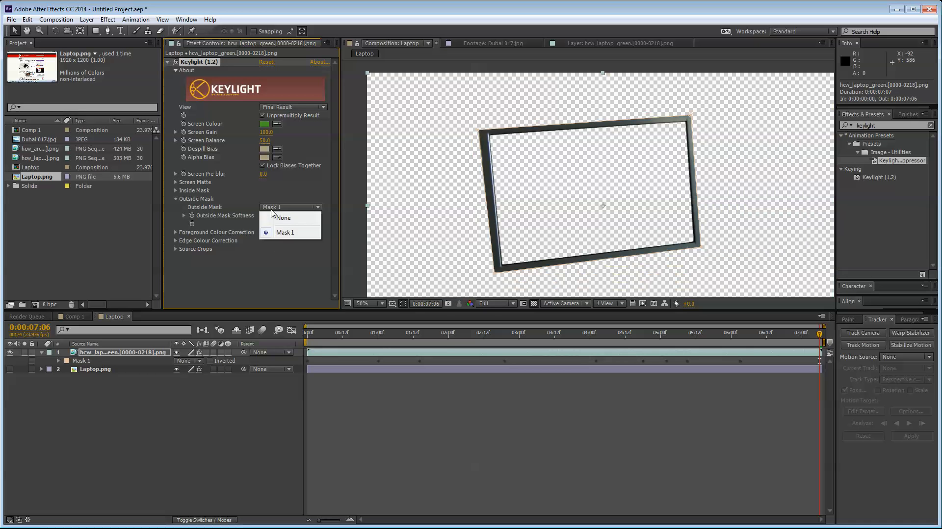
{"action": "left_click", "coordinate": [274, 218]}
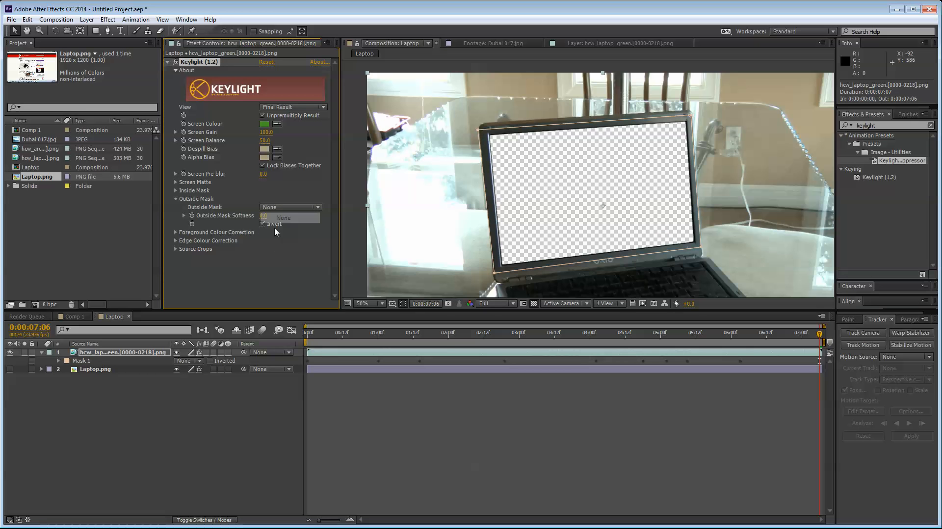
Assign Mask 1 as Keylight's Inside Mask with Invert enabled.
{"action": "left_click", "coordinate": [175, 198]}
{"action": "left_click", "coordinate": [176, 190]}
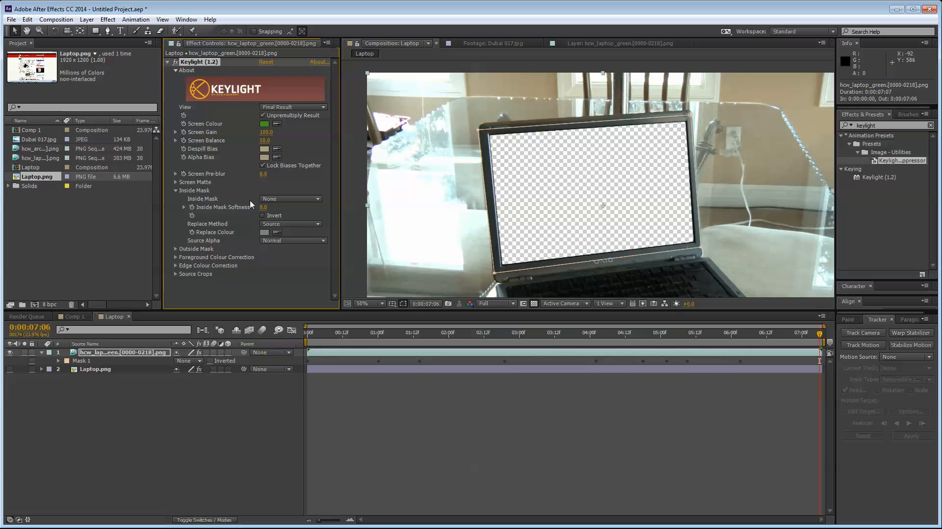
{"action": "left_click", "coordinate": [269, 199]}
{"action": "left_click", "coordinate": [284, 224]}
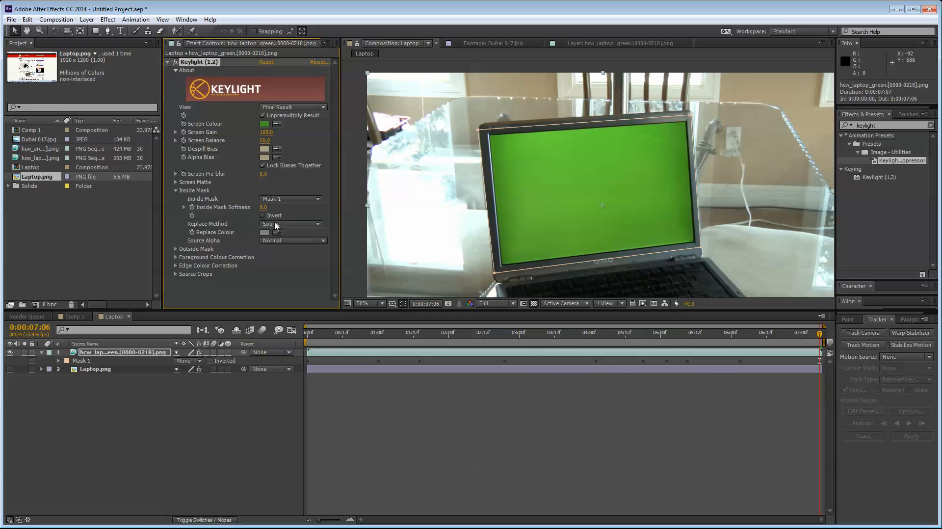
{"action": "left_click", "coordinate": [262, 215]}
{"action": "left_click", "coordinate": [262, 216]}
{"action": "left_click", "coordinate": [262, 216]}
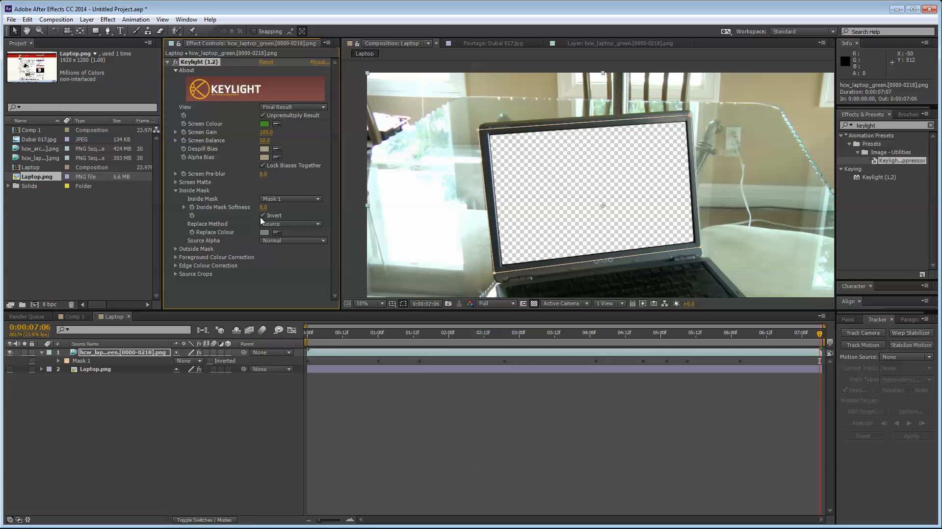
{"action": "left_click", "coordinate": [262, 216]}
{"action": "left_click", "coordinate": [262, 216]}
Clear Keylight's Inside Mask to inspect the unmasked key in the Screen Matte view, and return to Final Result.
{"action": "left_click", "coordinate": [288, 199]}
{"action": "left_click", "coordinate": [285, 209]}
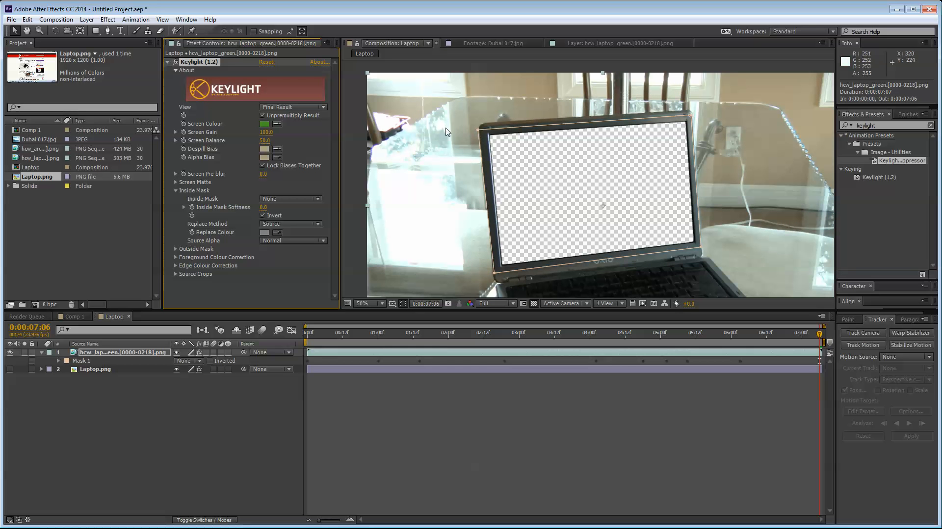
{"action": "left_click", "coordinate": [293, 107]}
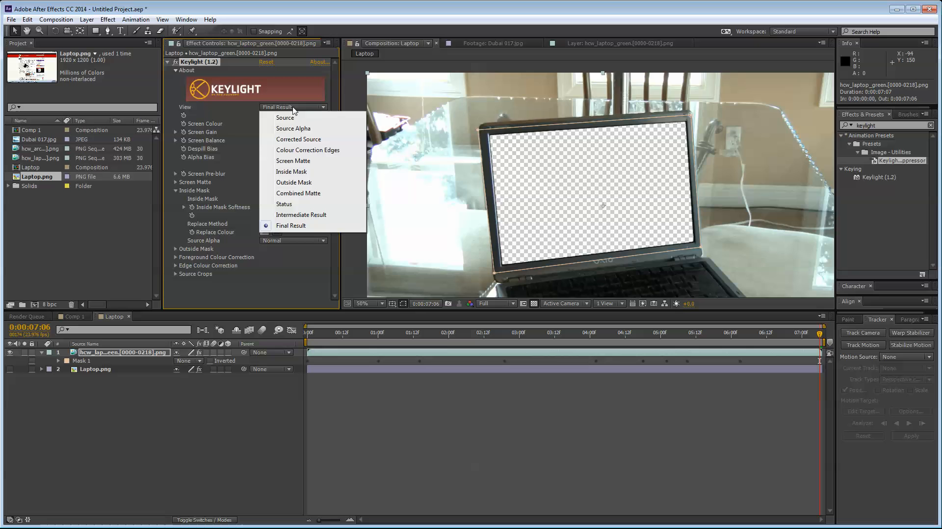
{"action": "left_click", "coordinate": [294, 163]}
{"action": "left_click_drag", "start_coordinate": [744, 190], "coordinate": [647, 209]}
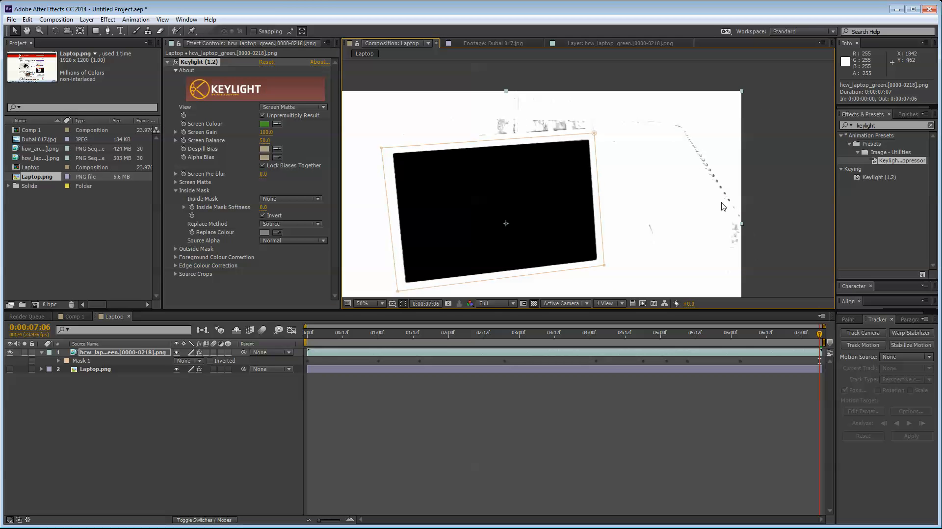
{"action": "left_click", "coordinate": [272, 107]}
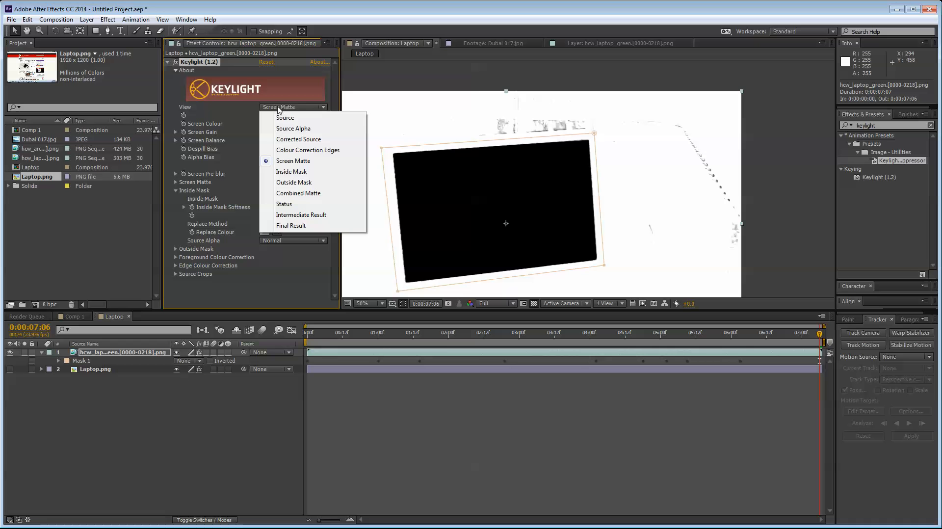
{"action": "left_click", "coordinate": [291, 225]}
Compare the background with the Inside Mask set to Mask 1 and to None, ending on Mask 1.
{"action": "left_click", "coordinate": [290, 198]}
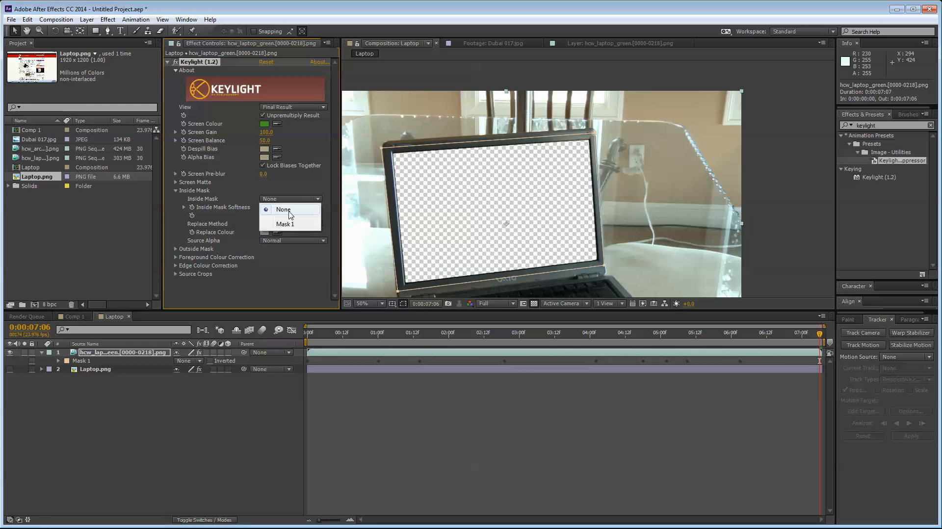
{"action": "left_click", "coordinate": [290, 224]}
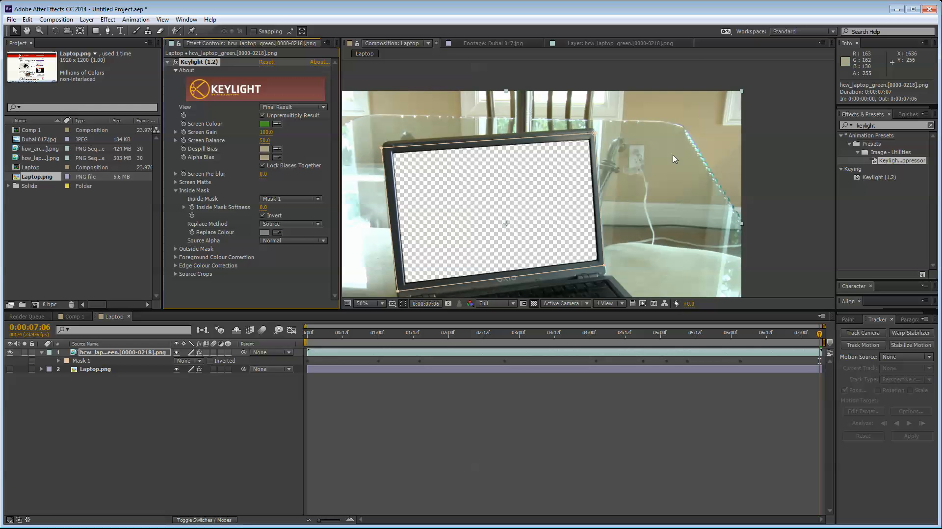
{"action": "left_click", "coordinate": [288, 198]}
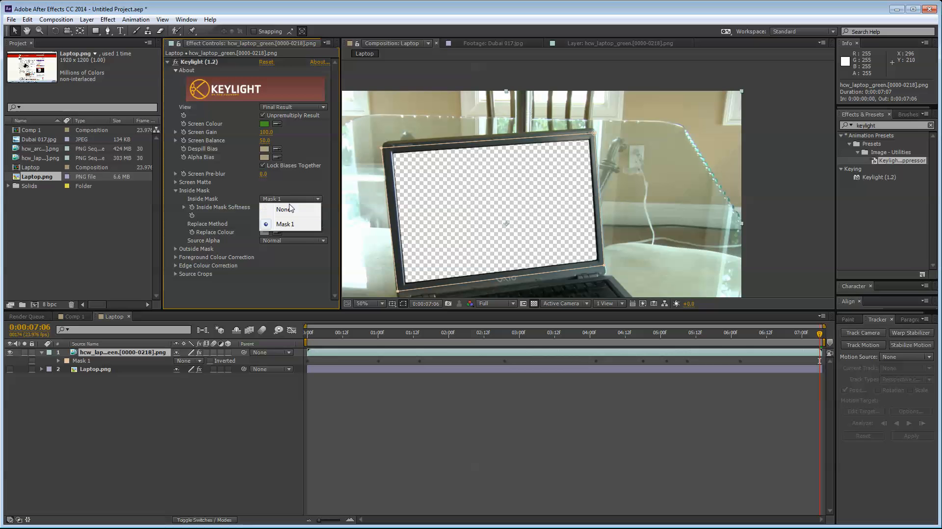
{"action": "left_click", "coordinate": [289, 207]}
{"action": "left_click_drag", "start_coordinate": [632, 228], "coordinate": [706, 221]}
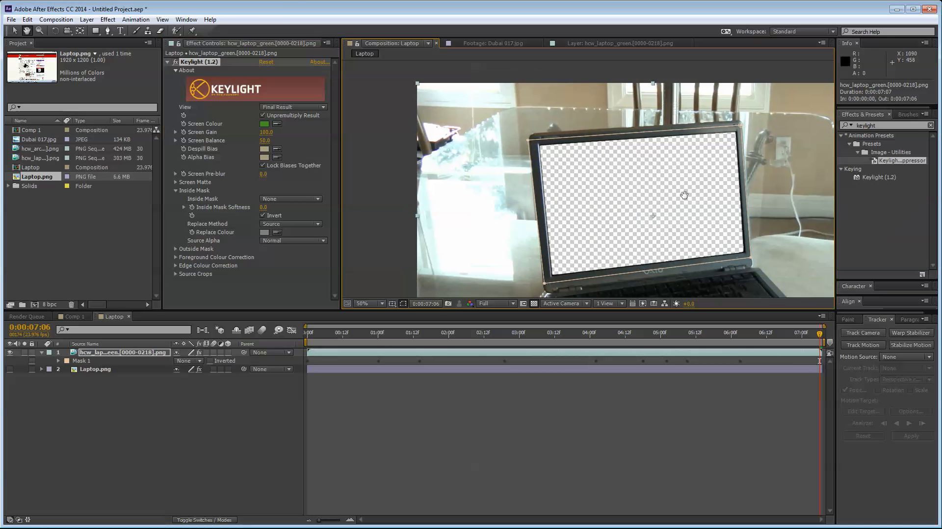
{"action": "left_click", "coordinate": [286, 200]}
{"action": "left_click", "coordinate": [290, 224]}
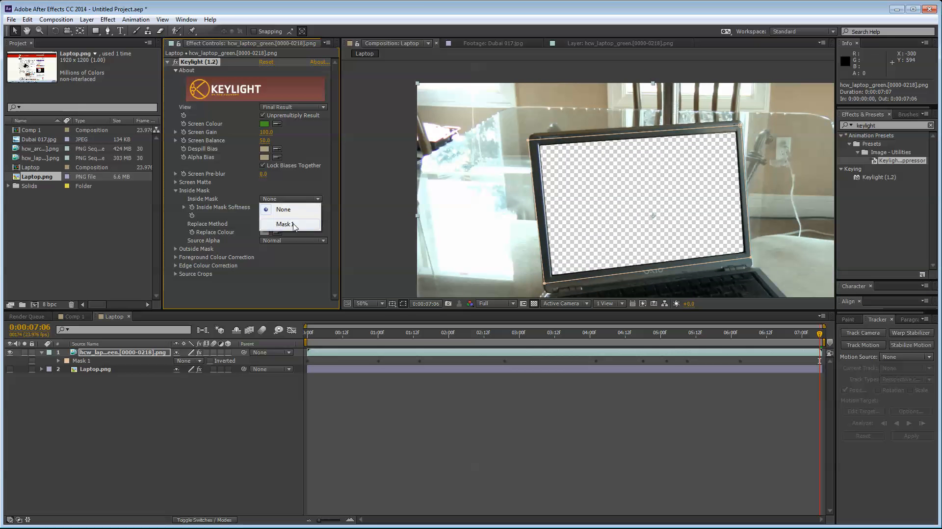
{"action": "left_click_drag", "start_coordinate": [563, 242], "coordinate": [493, 220]}
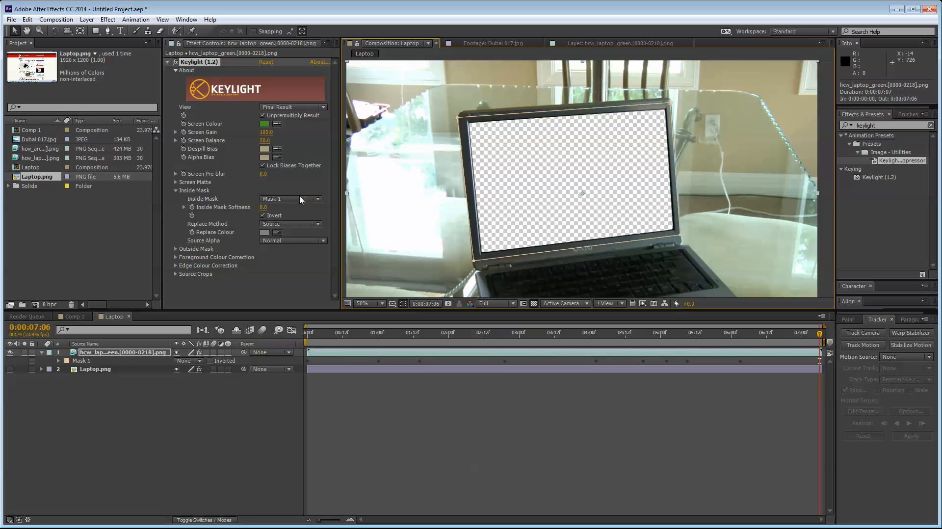
Examine the keyed laptop screen and the edges of the pointing hand at several times in the clip.
{"action": "left_click", "coordinate": [189, 431]}
{"action": "left_click_drag", "start_coordinate": [324, 332], "coordinate": [483, 332]}
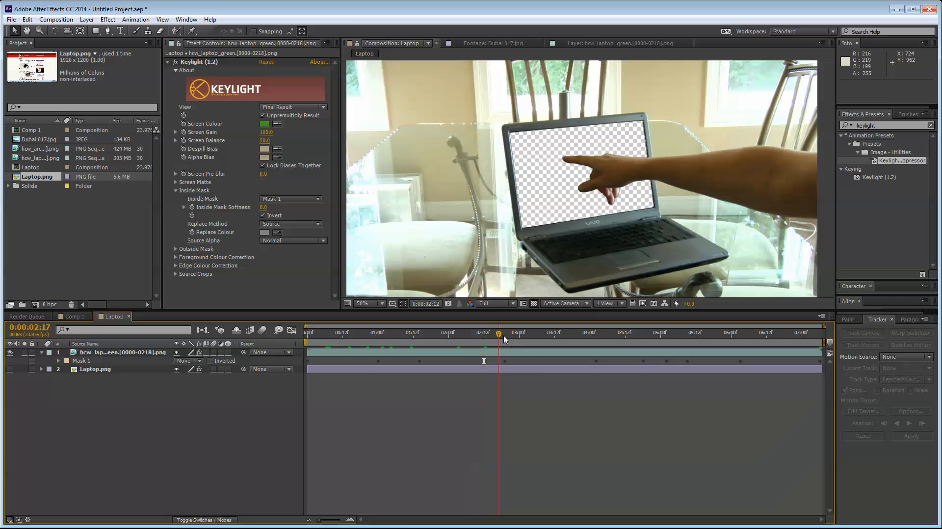
{"action": "left_click_drag", "start_coordinate": [503, 338], "coordinate": [655, 333]}
{"action": "scroll", "coordinate": [589, 204], "scroll_direction": "up", "scroll_amount": 2}
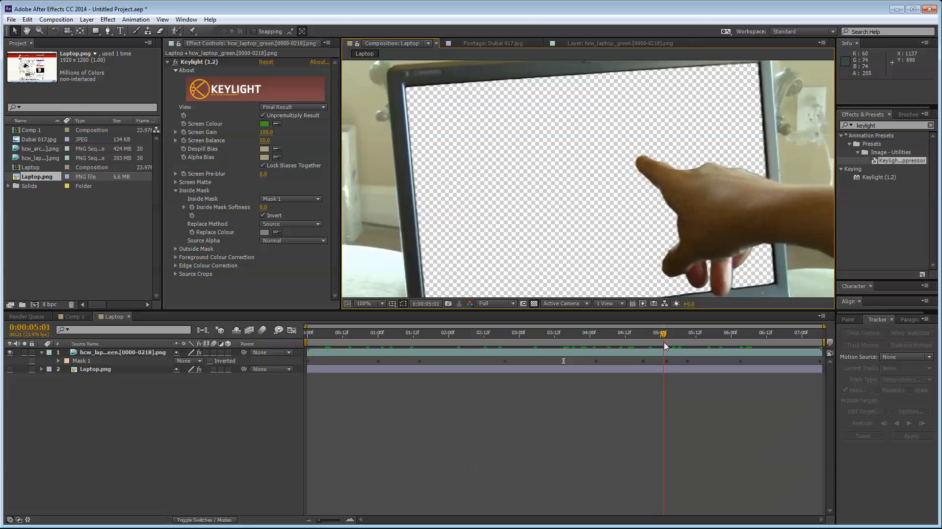
{"action": "left_click_drag", "start_coordinate": [664, 272], "coordinate": [588, 250]}
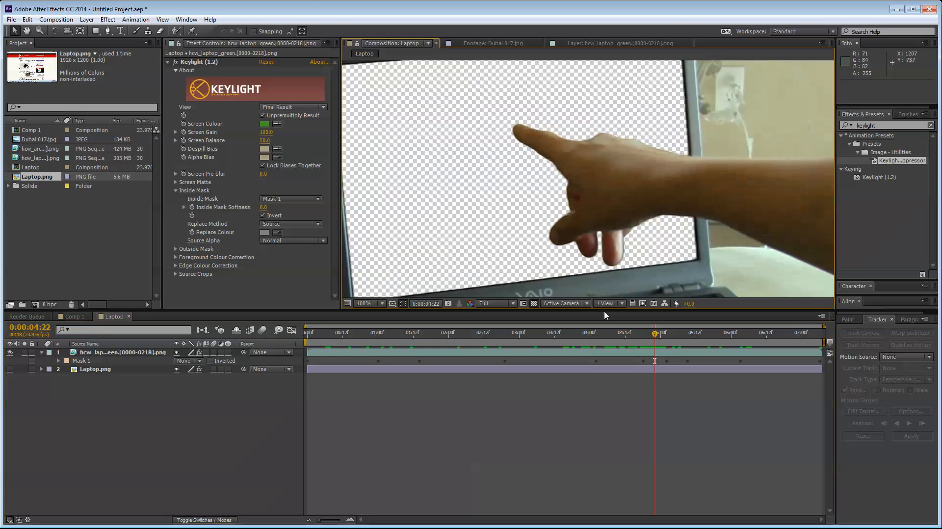
{"action": "left_click_drag", "start_coordinate": [655, 337], "coordinate": [692, 334]}
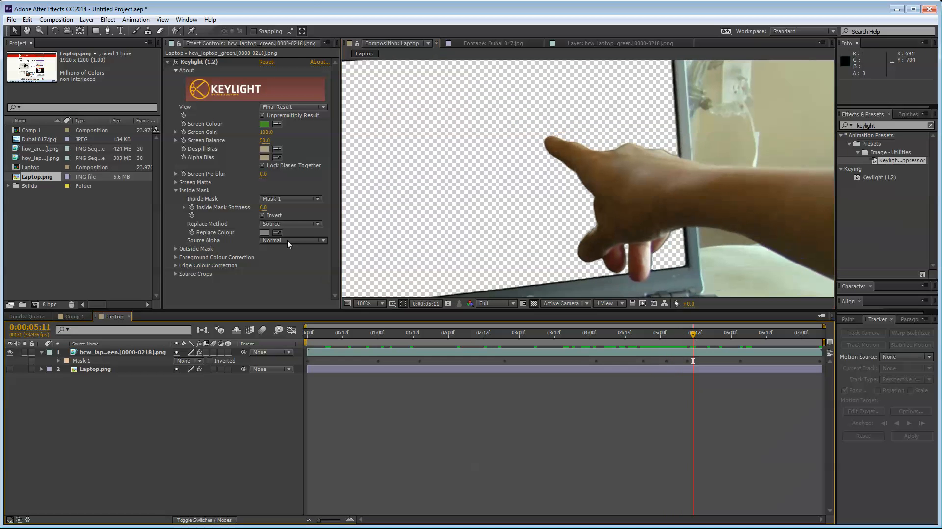
Set Keylight's Screen Matte Replace Method to Source and check the hand's edges around 0:00:04:12.
{"action": "left_click", "coordinate": [208, 245]}
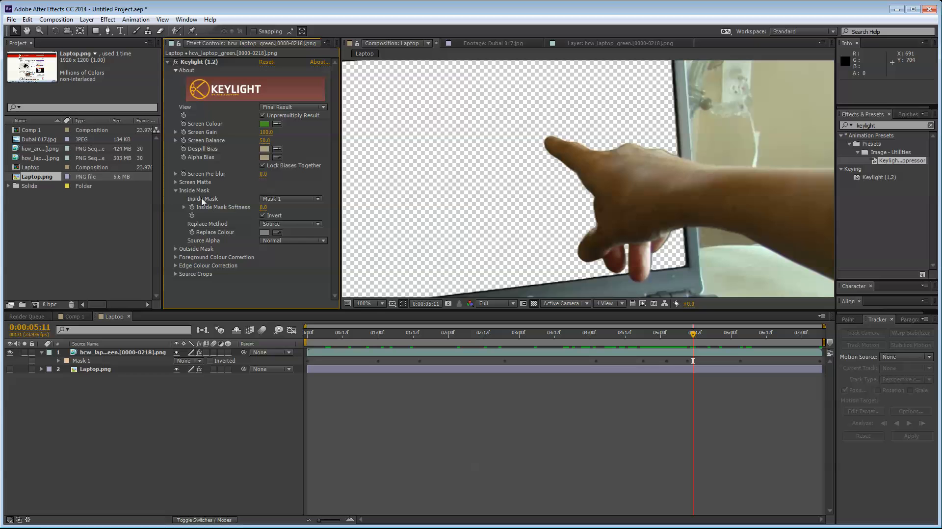
{"action": "left_click", "coordinate": [175, 190]}
{"action": "left_click", "coordinate": [175, 182]}
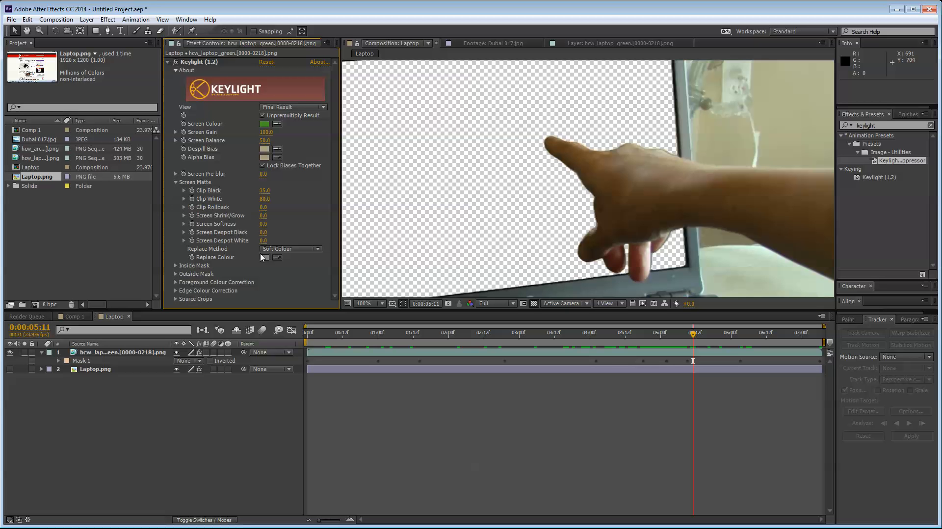
{"action": "left_click", "coordinate": [286, 249]}
{"action": "left_click", "coordinate": [284, 270]}
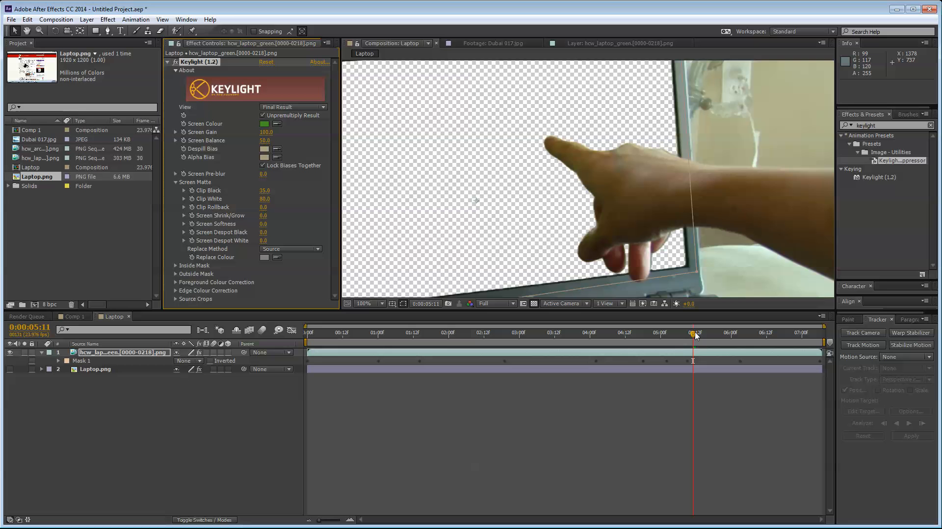
{"action": "mouse_move", "coordinate": [640, 334]}
{"action": "left_mouse_down"}
{"action": "mouse_move", "coordinate": [574, 336]}
{"action": "mouse_move", "coordinate": [625, 338]}
{"action": "left_mouse_up"}
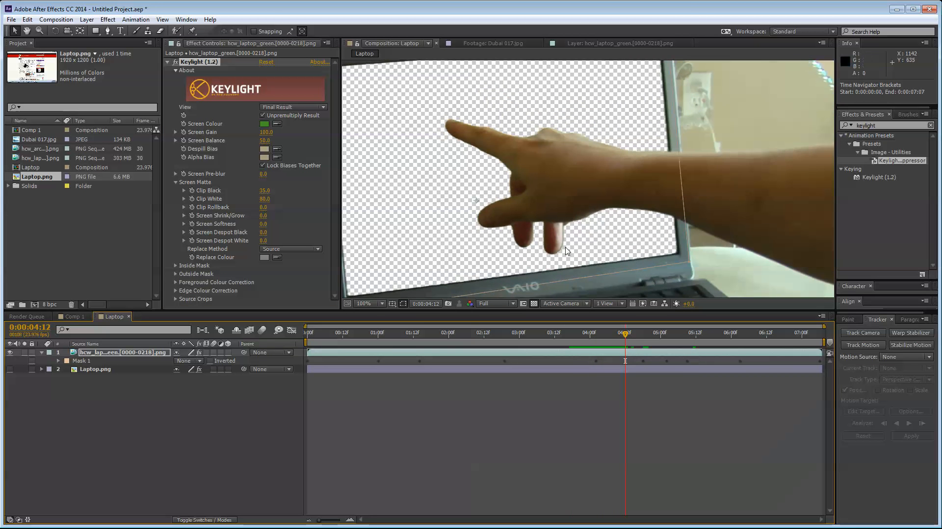
Examine the keyed hand's edges and the laptop screen at 0:00:04:12, at both wide and close magnification.
{"action": "scroll", "coordinate": [559, 260], "scroll_direction": "down", "scroll_amount": 4}
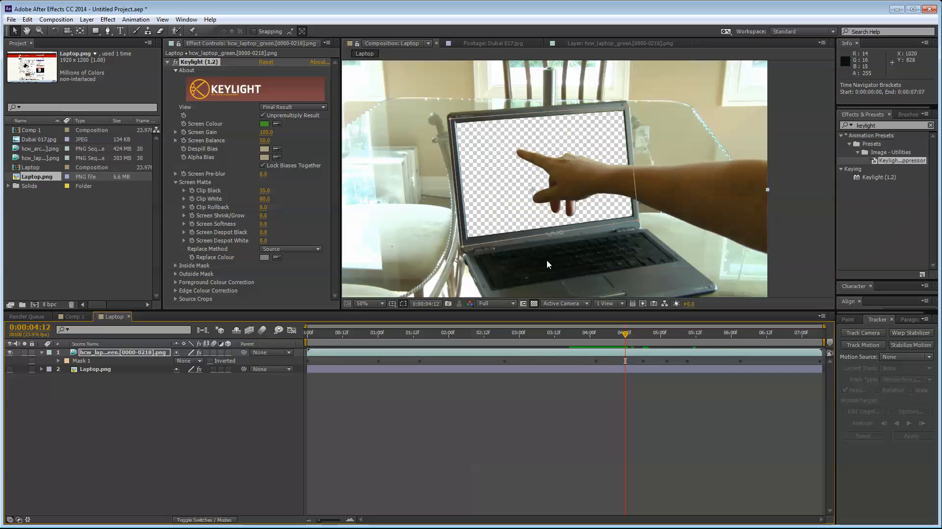
{"action": "scroll", "coordinate": [521, 223], "scroll_direction": "up", "scroll_amount": 2}
{"action": "scroll", "coordinate": [548, 232], "scroll_direction": "up", "scroll_amount": 2}
{"action": "scroll", "coordinate": [552, 235], "scroll_direction": "down", "scroll_amount": 2}
{"action": "scroll", "coordinate": [476, 189], "scroll_direction": "down", "scroll_amount": 2}
{"action": "scroll", "coordinate": [572, 239], "scroll_direction": "up", "scroll_amount": 2}
{"action": "scroll", "coordinate": [573, 240], "scroll_direction": "up", "scroll_amount": 2}
{"action": "left_click_drag", "start_coordinate": [573, 231], "coordinate": [579, 225]}
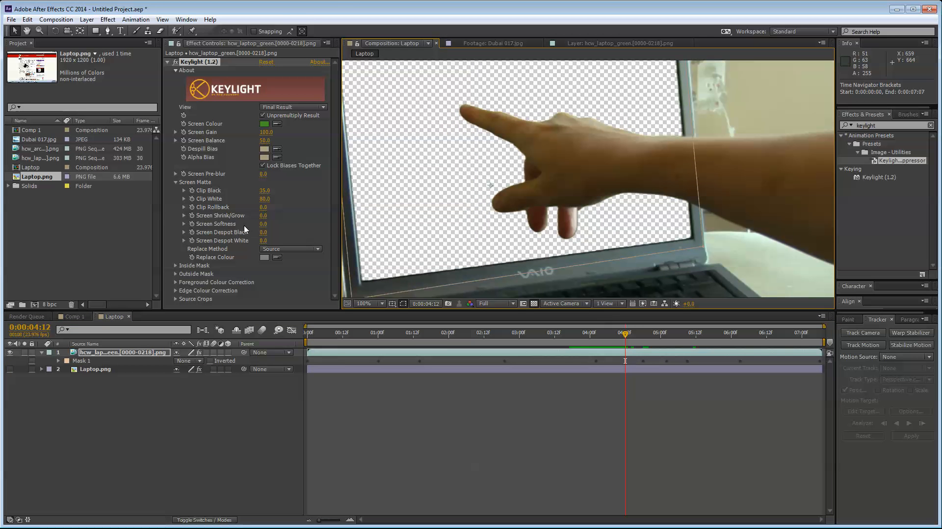
Set Keylight's Clip Rollback to 0.5 and Screen Shrink/Grow to -0.5 in the Screen Matte settings.
{"action": "left_click", "coordinate": [263, 207]}
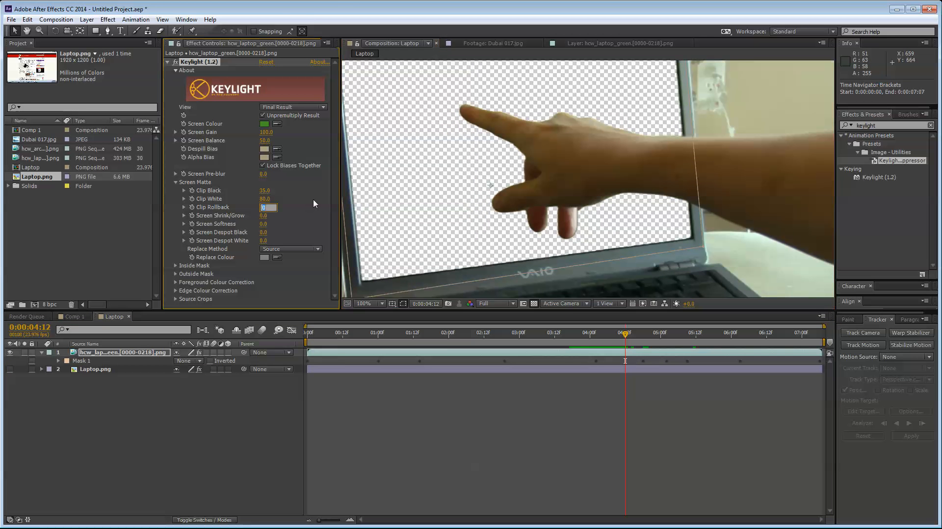
{"action": "type", "text": "-.5"}
{"action": "key", "text": "Return"}
{"action": "left_click", "coordinate": [263, 207]}
{"action": "type", "text": "-.5"}
{"action": "key", "text": "Return"}
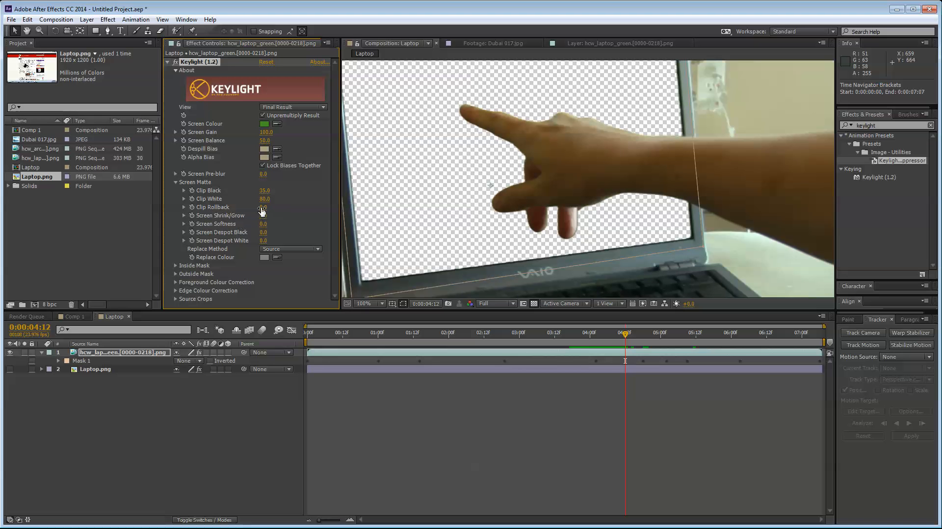
{"action": "left_click_drag", "start_coordinate": [263, 207], "coordinate": [266, 207]}
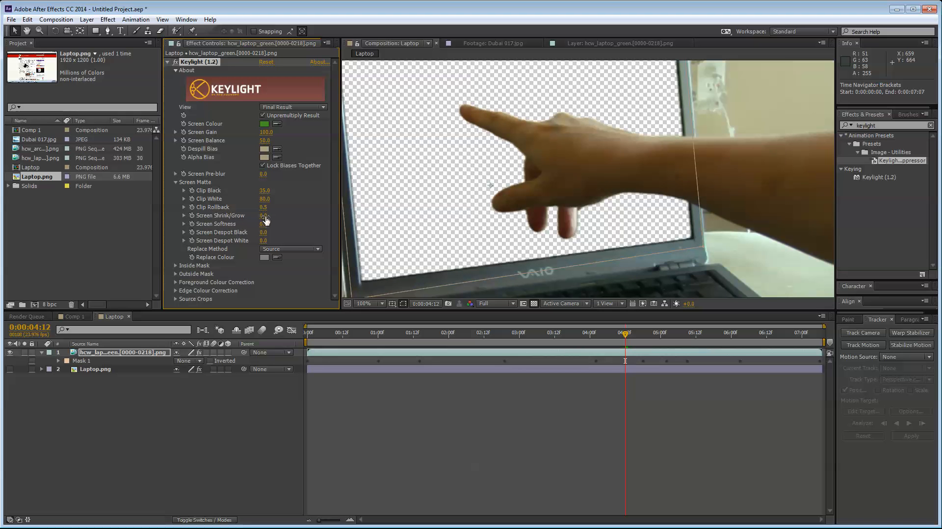
{"action": "left_click", "coordinate": [263, 215]}
{"action": "type", "text": "-0.5"}
{"action": "key", "text": "Return"}
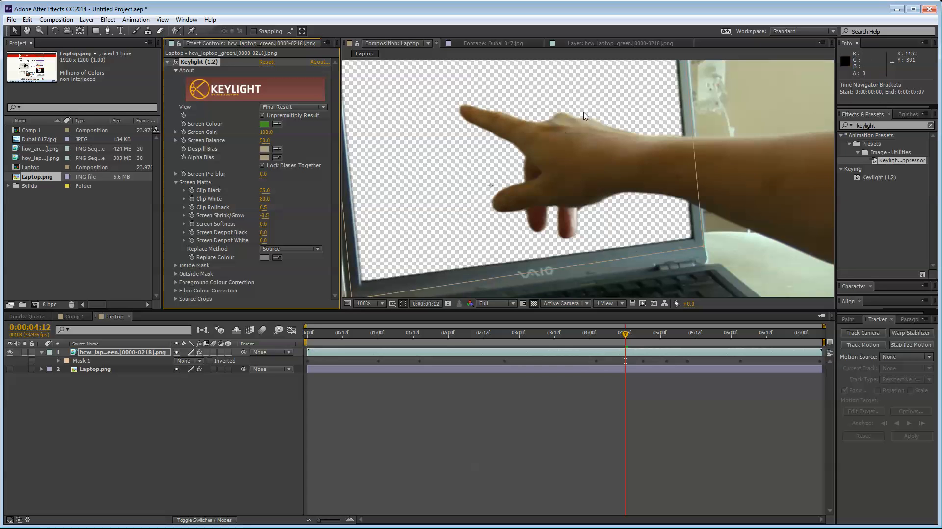
Check the hand's edges at 0:00:01:11 and set Keylight's Screen Softness to 0.3 and Screen Shrink/Grow to -0.8.
{"action": "left_click_drag", "start_coordinate": [625, 334], "coordinate": [411, 349]}
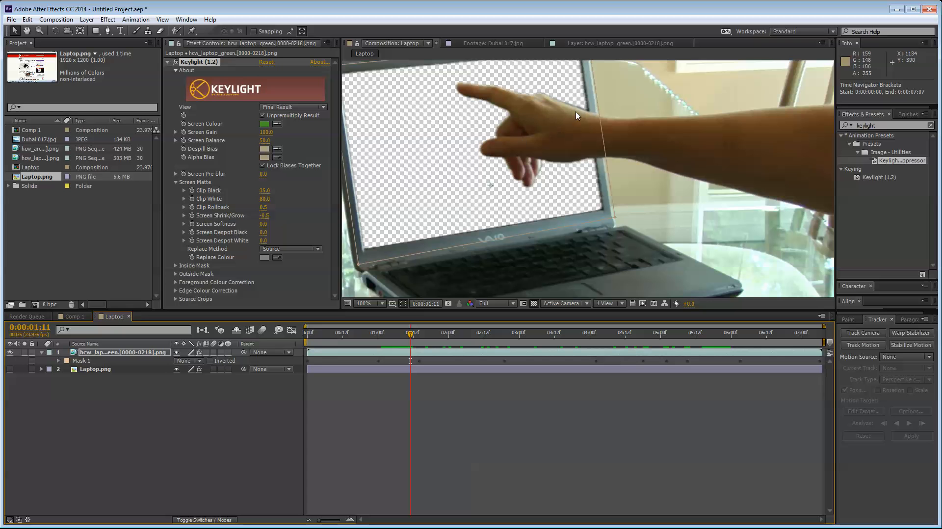
{"action": "left_click", "coordinate": [264, 224]}
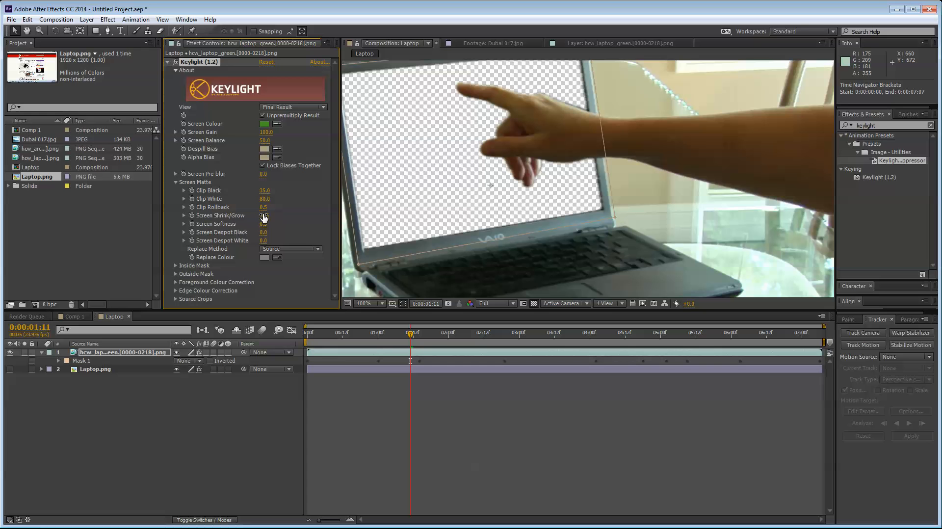
{"action": "left_click", "coordinate": [265, 216]}
{"action": "type", "text": "-0.8"}
{"action": "left_click", "coordinate": [300, 329]}
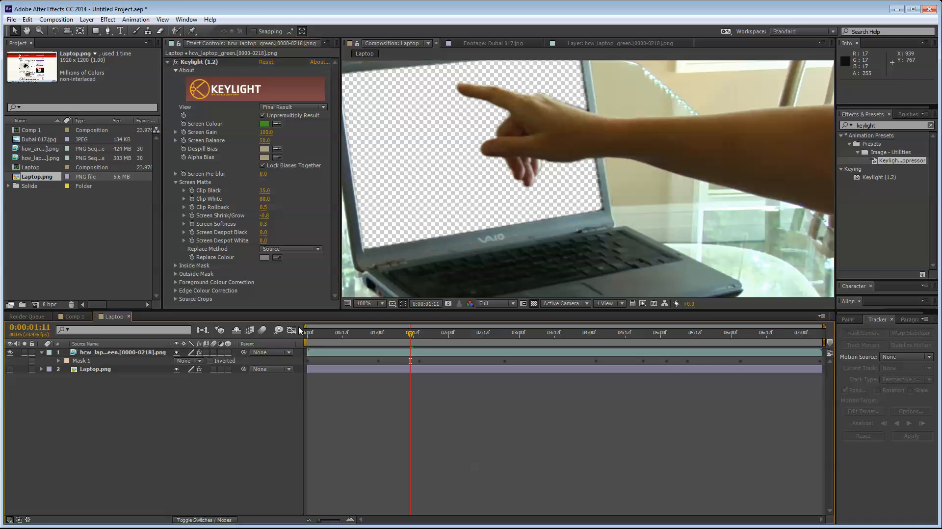
Collapse Keylight's settings and make the Laptop.png layer visible behind the keyed footage.
{"action": "key", "text": "h"}
{"action": "left_click_drag", "start_coordinate": [542, 140], "coordinate": [539, 182]}
{"action": "left_click_drag", "start_coordinate": [465, 169], "coordinate": [498, 153]}
{"action": "left_click", "coordinate": [173, 181]}
{"action": "left_click", "coordinate": [175, 182]}
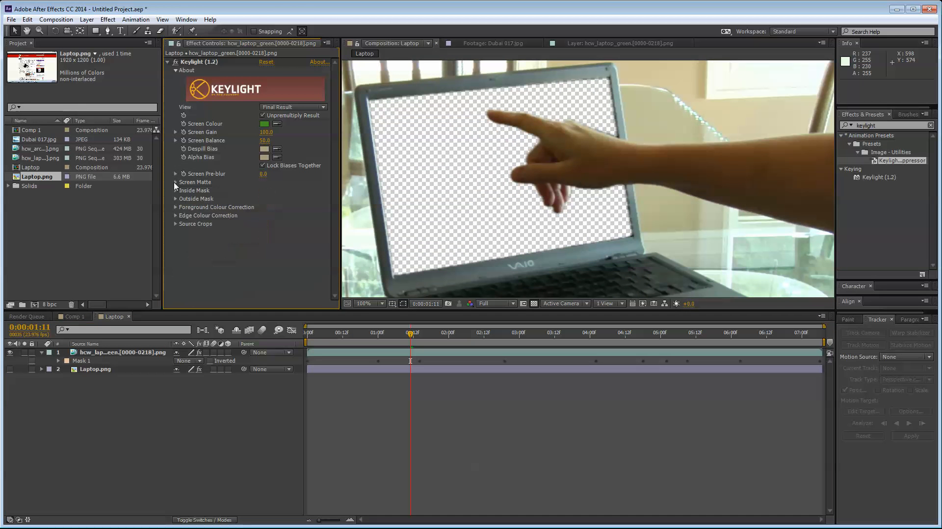
{"action": "left_click", "coordinate": [189, 434]}
{"action": "left_click", "coordinate": [168, 62]}
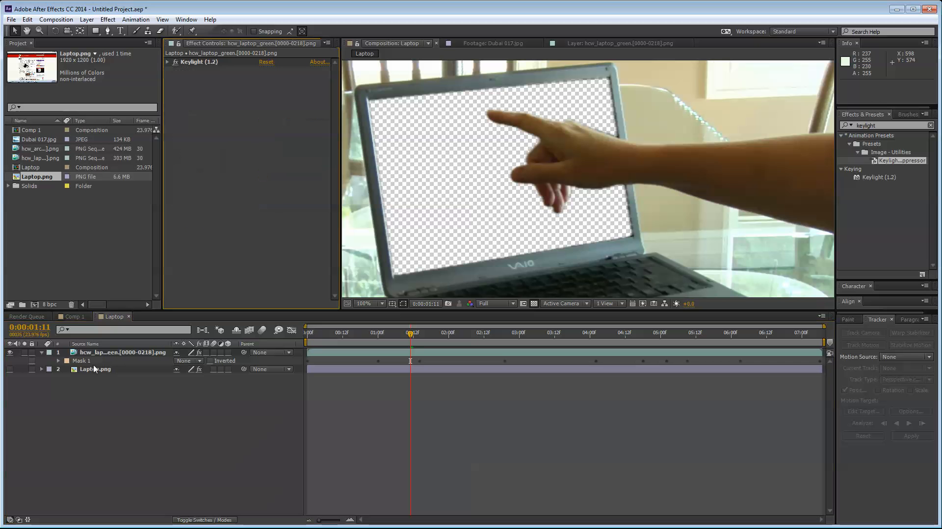
{"action": "left_click", "coordinate": [22, 374]}
{"action": "left_click", "coordinate": [10, 369]}
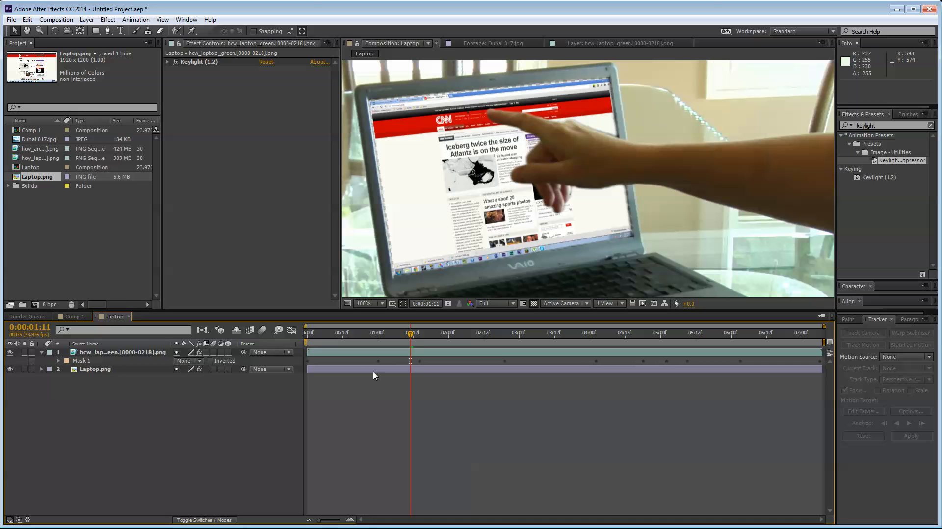
Examine the composited laptop screen and the pointing hand at several times up to around 0:00:03:07.
{"action": "left_click_drag", "start_coordinate": [407, 335], "coordinate": [552, 335]}
{"action": "key", "text": "Page_Up"}
{"action": "key", "text": "Page_Up"}
{"action": "key", "text": "Page_Up"}
{"action": "key", "text": "Page_Up"}
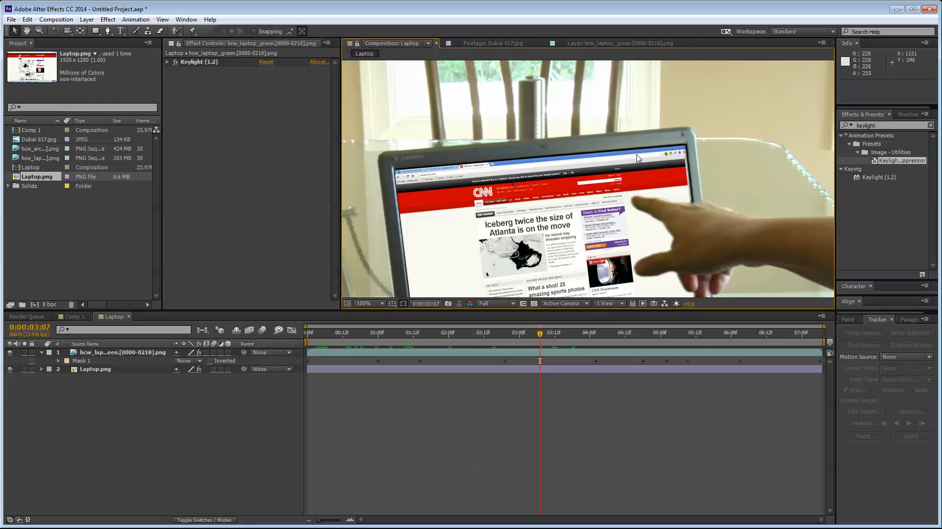
{"action": "left_click_drag", "start_coordinate": [461, 240], "coordinate": [449, 125]}
Add a black 1920 × 1080 px solid layer and place it below Laptop.png in the layer stack.
{"action": "right_click", "coordinate": [212, 415]}
{"action": "mouse_move", "coordinate": [230, 420]}
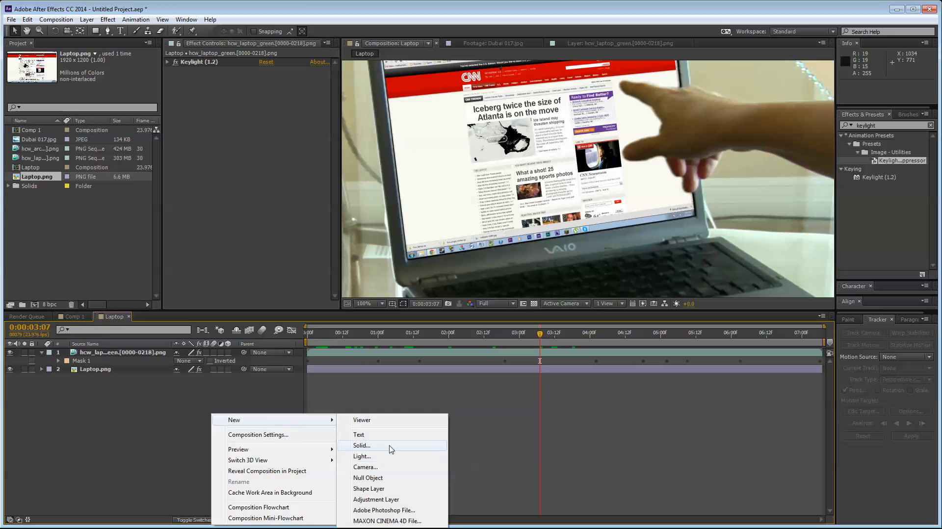
{"action": "left_click", "coordinate": [372, 446]}
{"action": "left_click", "coordinate": [465, 326]}
{"action": "left_click_drag", "start_coordinate": [416, 346], "coordinate": [242, 506]}
{"action": "key", "text": "Return"}
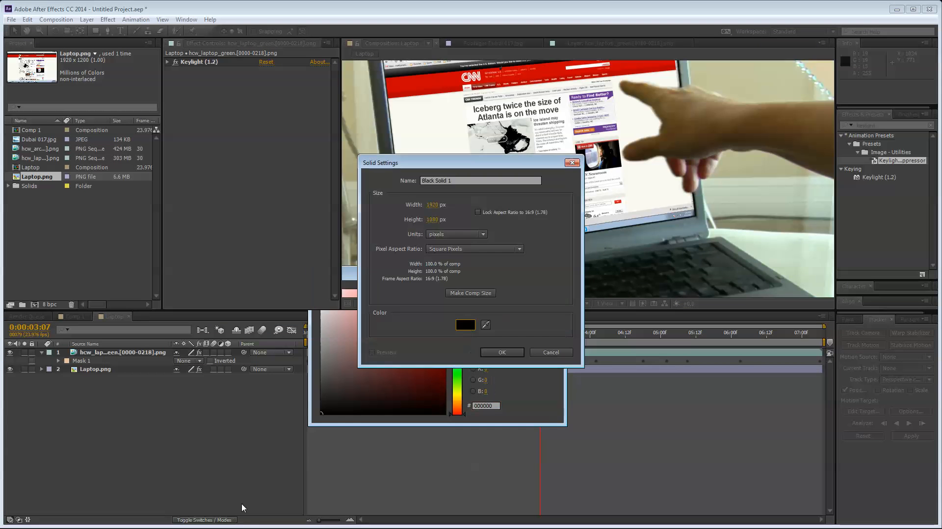
{"action": "key", "text": "Return"}
{"action": "left_click_drag", "start_coordinate": [125, 358], "coordinate": [113, 387]}
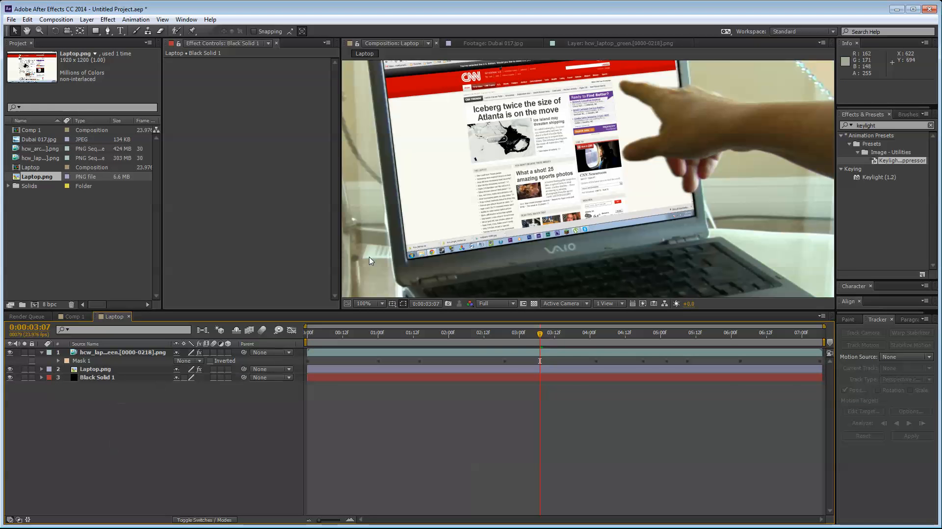
Toggle the transparency grid and check the composite across the clip, returning to 0:00:00:00.
{"action": "left_click", "coordinate": [534, 304]}
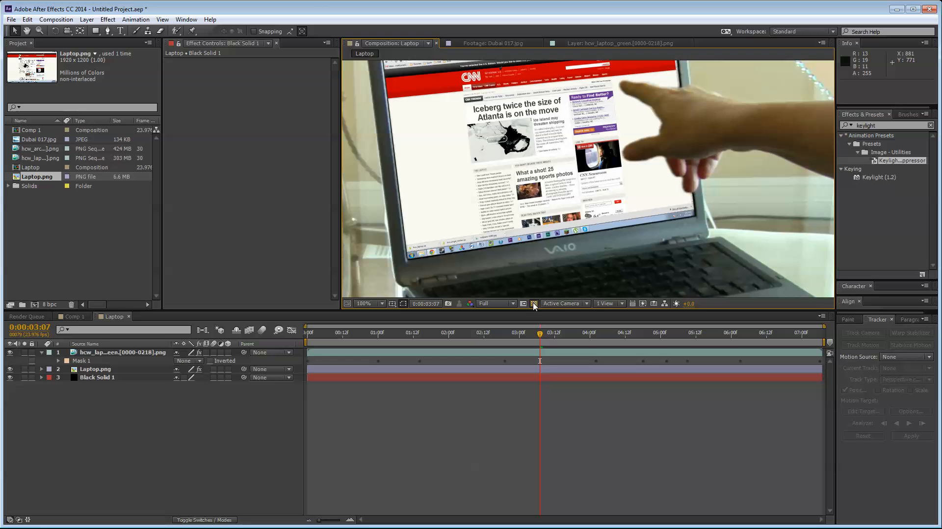
{"action": "left_click_drag", "start_coordinate": [535, 172], "coordinate": [532, 247]}
{"action": "left_click", "coordinate": [187, 458]}
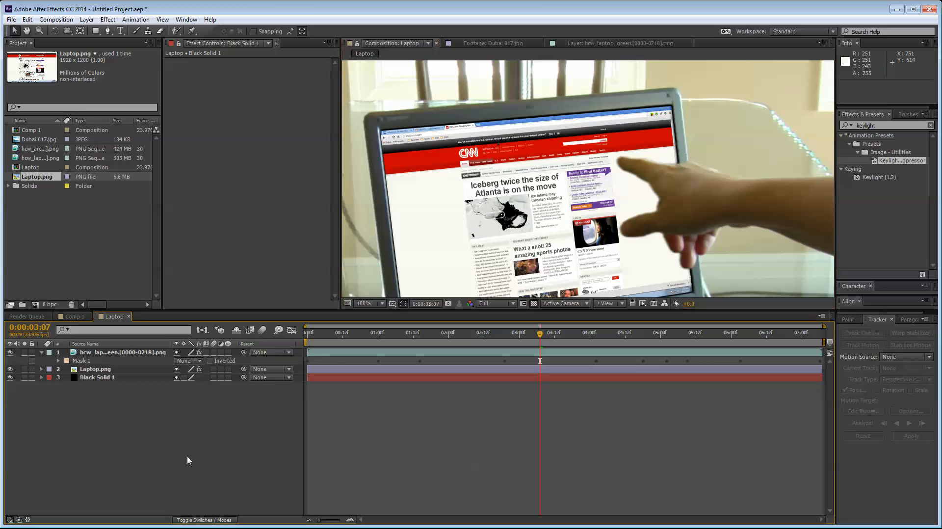
{"action": "left_click_drag", "start_coordinate": [366, 333], "coordinate": [732, 329]}
{"action": "scroll", "coordinate": [617, 195], "scroll_direction": "down", "scroll_amount": 1}
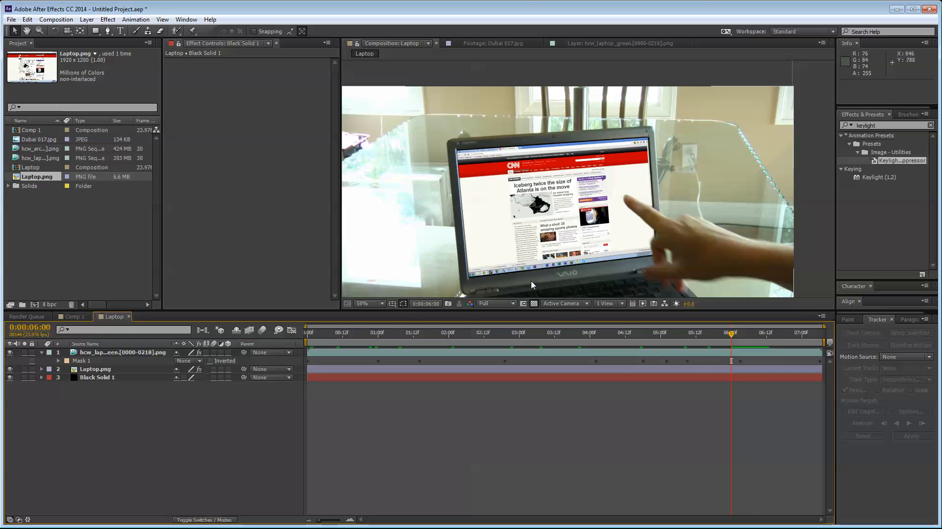
{"action": "left_click_drag", "start_coordinate": [620, 334], "coordinate": [172, 446]}
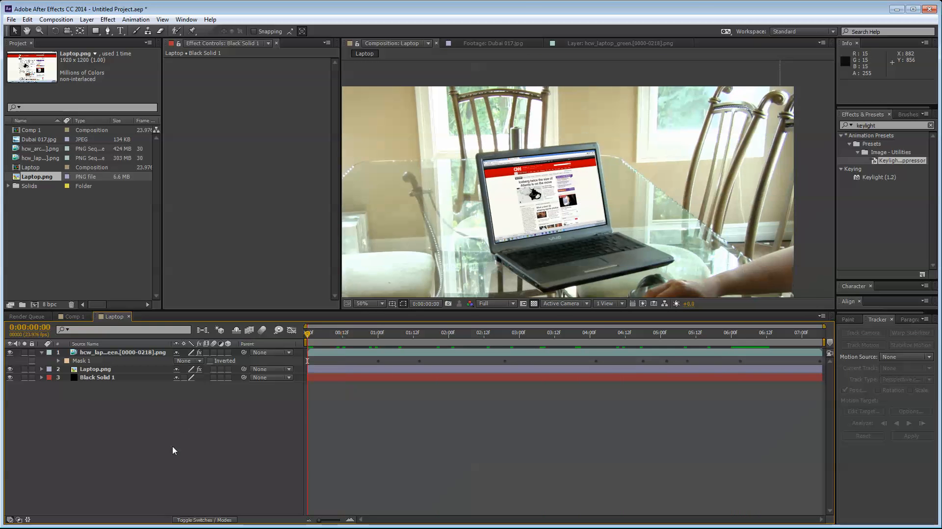
Find the CC Toner effect and apply it to the Laptop.png layer.
{"action": "left_click", "coordinate": [102, 371]}
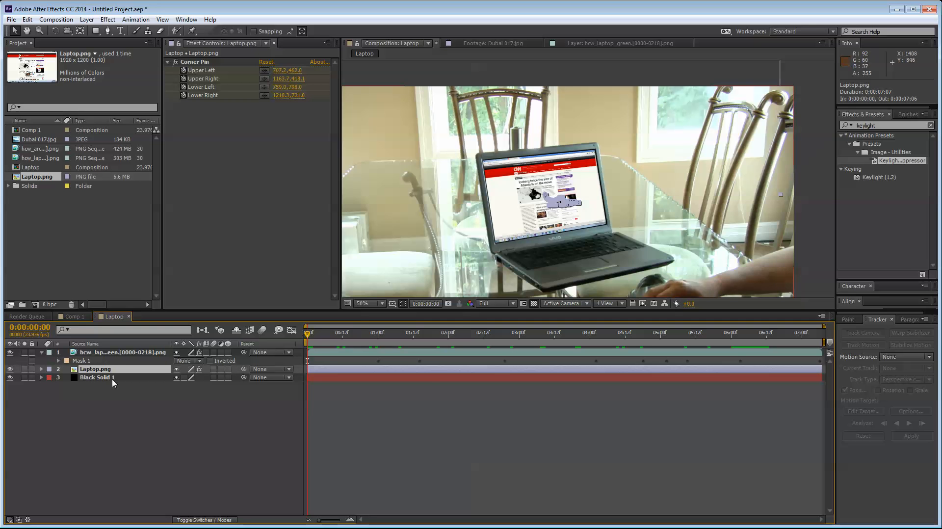
{"action": "scroll", "coordinate": [462, 228], "scroll_direction": "down", "scroll_amount": 1}
{"action": "scroll", "coordinate": [474, 230], "scroll_direction": "up", "scroll_amount": 1}
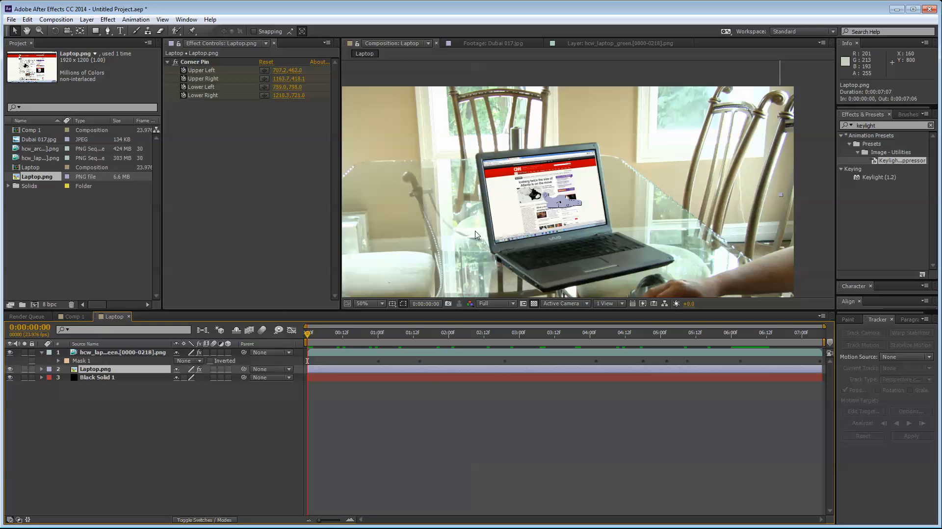
{"action": "left_click", "coordinate": [167, 62]}
{"action": "double_click", "coordinate": [878, 125]}
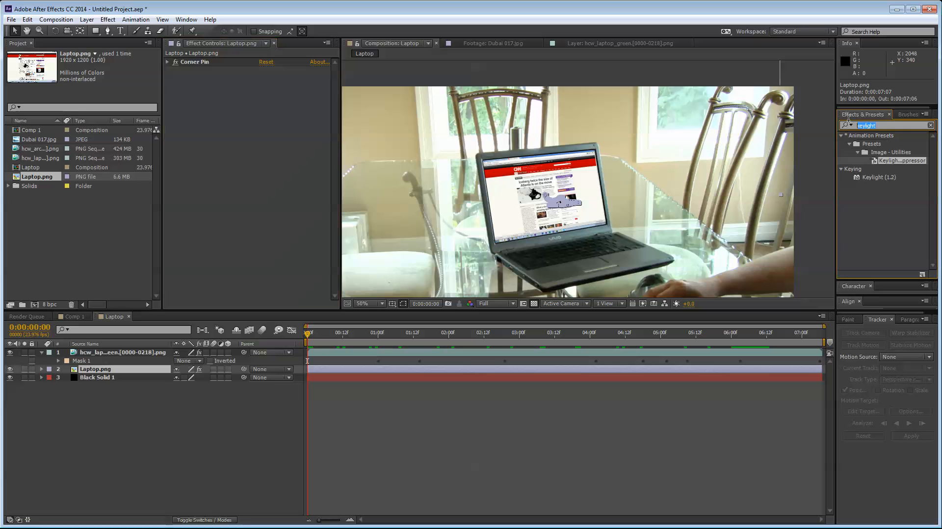
{"action": "type", "text": "cc toner"}
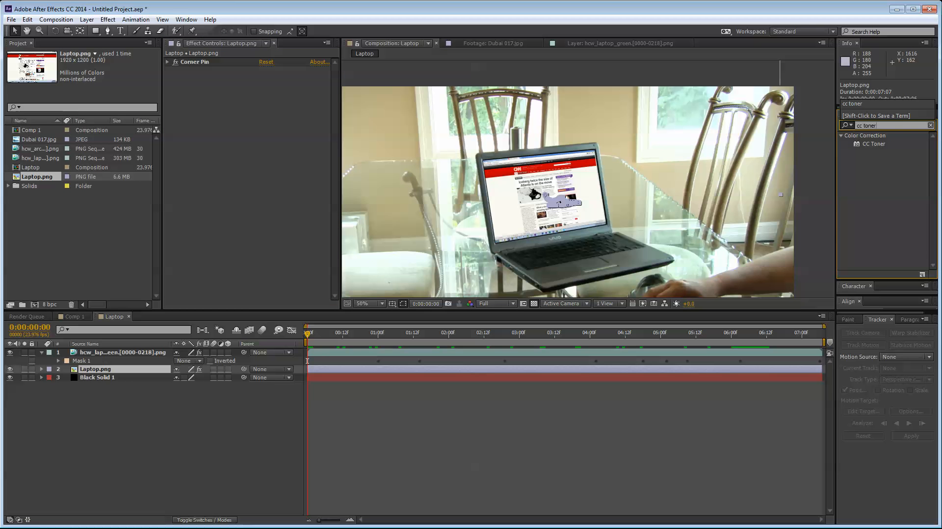
{"action": "left_click_drag", "start_coordinate": [875, 145], "coordinate": [99, 370]}
{"action": "left_click", "coordinate": [98, 371]}
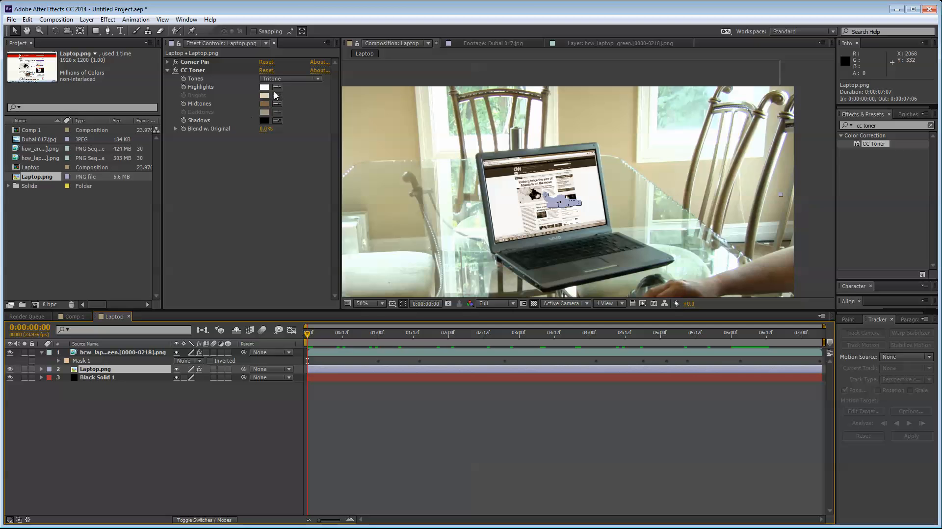
Sample CC Toner's Highlights colour from the footage, settling on the pale seat cushion of the left chair.
{"action": "key", "text": "space"}
{"action": "left_click_drag", "start_coordinate": [523, 216], "coordinate": [544, 157]}
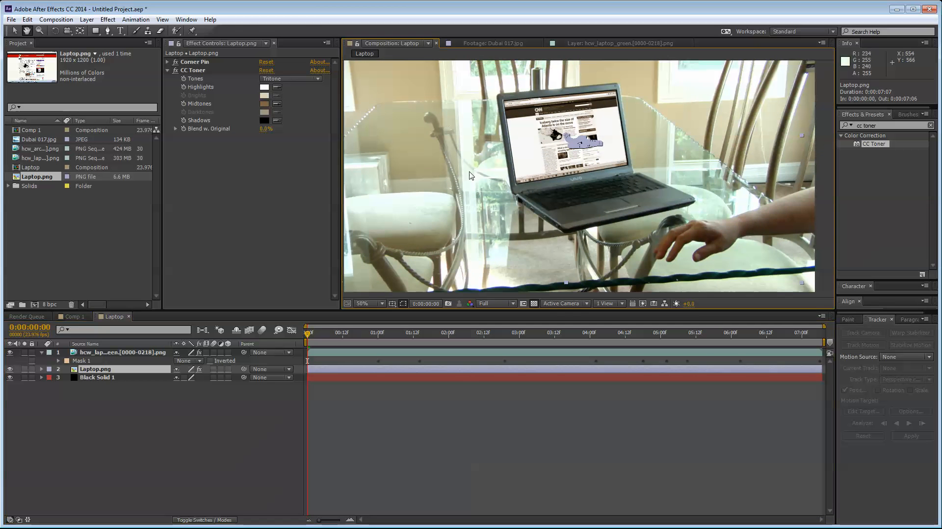
{"action": "left_click_drag", "start_coordinate": [434, 123], "coordinate": [438, 142]}
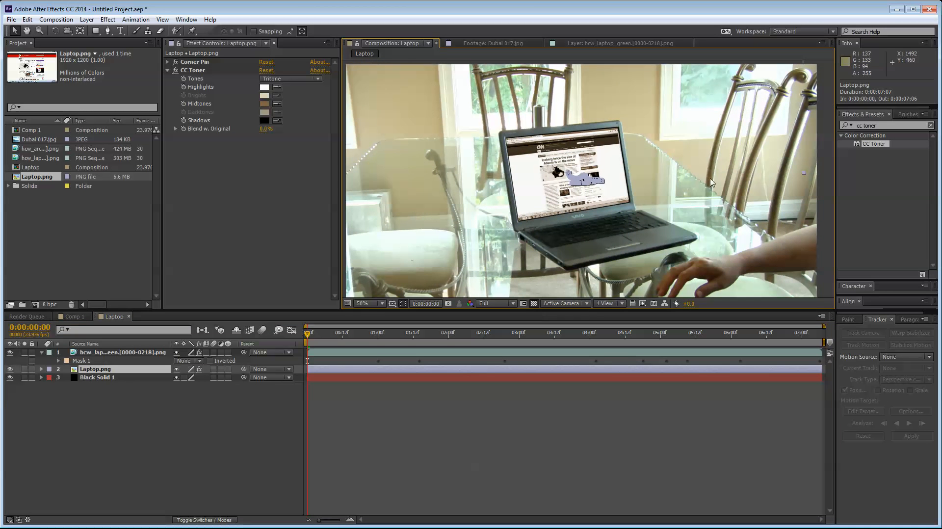
{"action": "left_click", "coordinate": [277, 87]}
{"action": "left_click", "coordinate": [458, 113]}
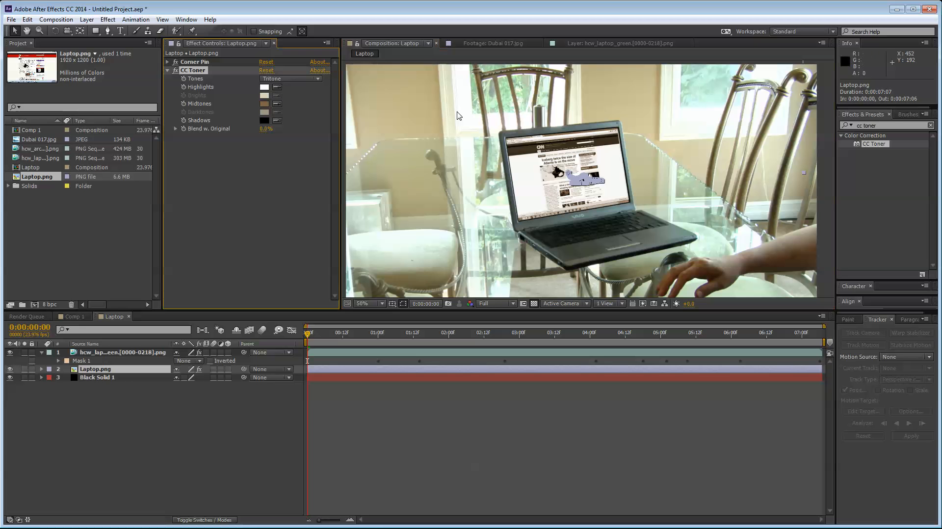
{"action": "left_click", "coordinate": [277, 87]}
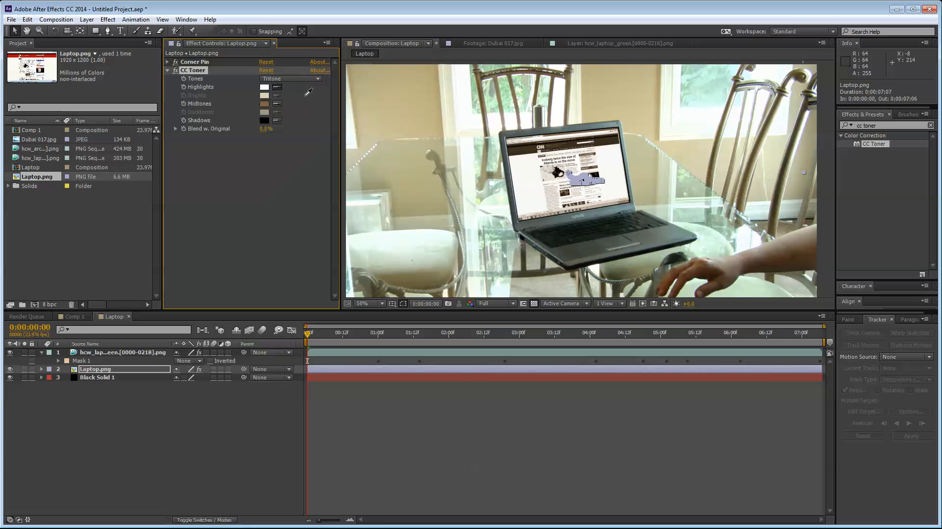
{"action": "left_click", "coordinate": [521, 102]}
{"action": "left_click", "coordinate": [277, 87]}
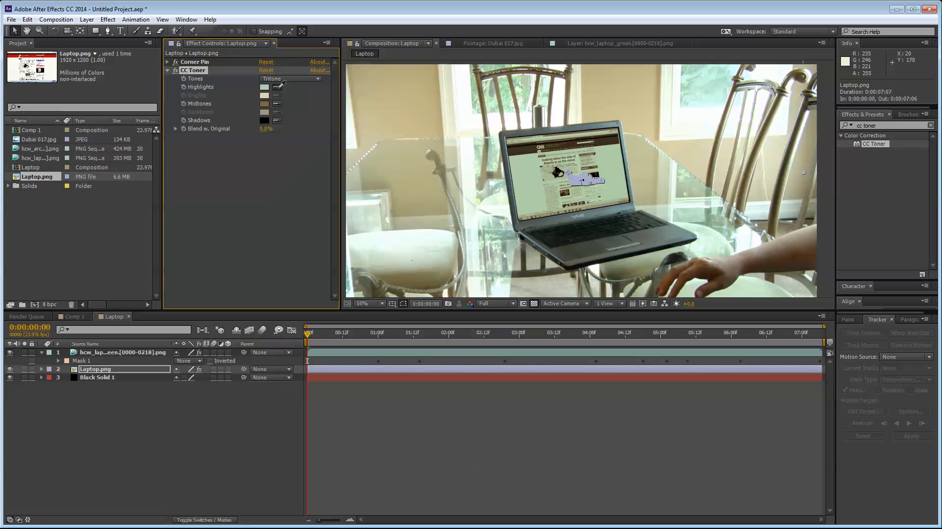
{"action": "left_click", "coordinate": [397, 240]}
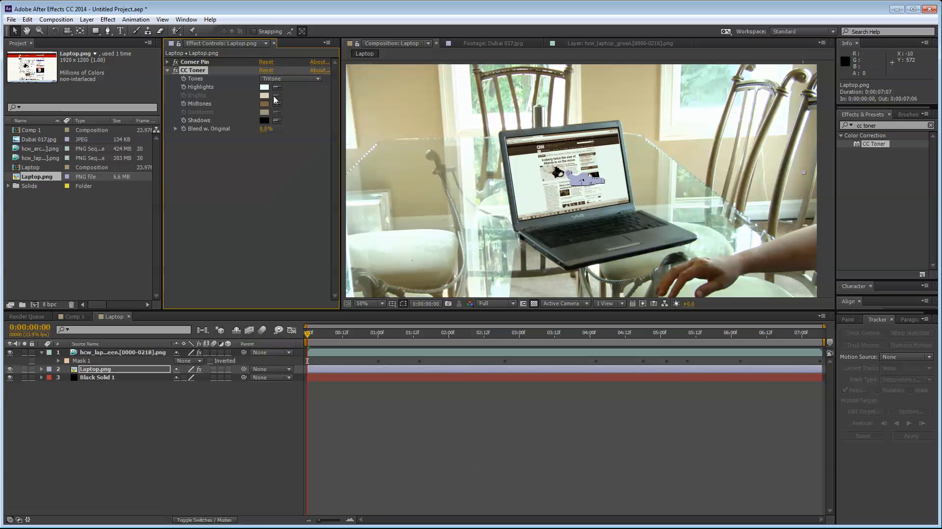
Sample CC Toner's Midtones from the beige wall and its Shadows from the dark tones of the right chair's frame.
{"action": "left_click", "coordinate": [432, 150]}
{"action": "left_click", "coordinate": [277, 120]}
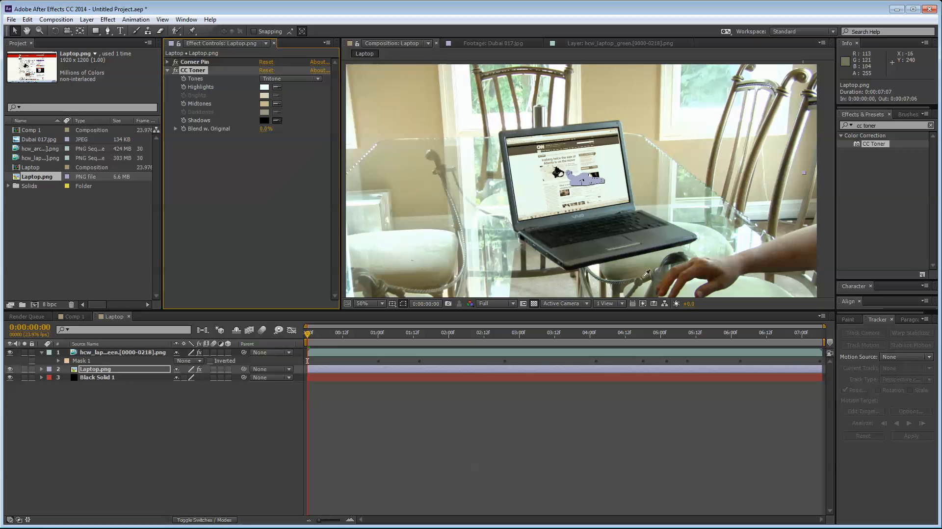
{"action": "left_click", "coordinate": [675, 258]}
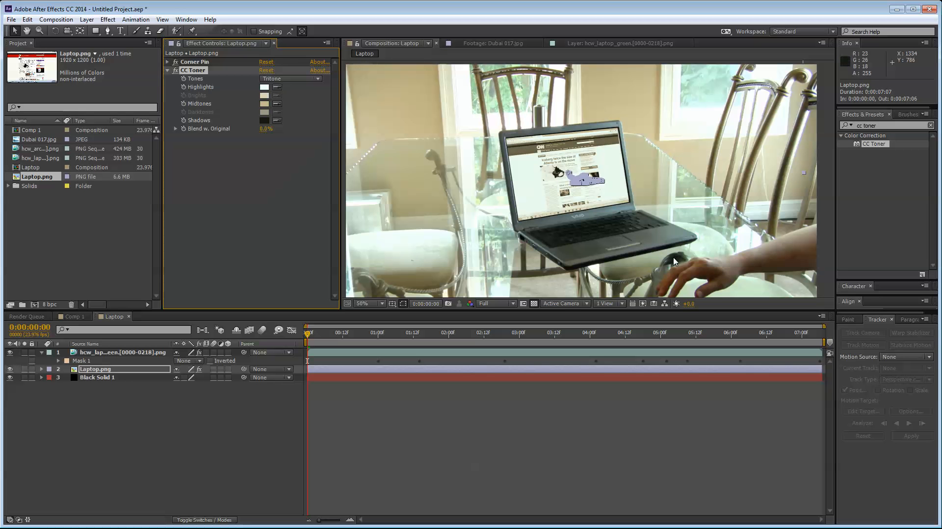
{"action": "left_click", "coordinate": [277, 121]}
{"action": "left_click", "coordinate": [789, 147]}
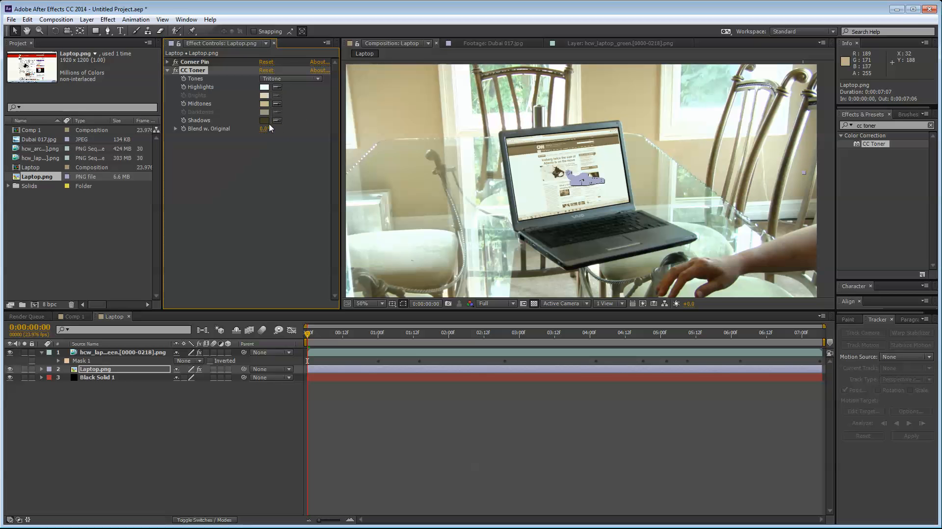
Set CC Toner's Blend w. Original to 58% and check the toned laptop screen within the whole frame.
{"action": "left_click_drag", "start_coordinate": [270, 128], "coordinate": [321, 141]}
{"action": "left_click", "coordinate": [269, 166]}
{"action": "scroll", "coordinate": [579, 196], "scroll_direction": "down", "scroll_amount": 2}
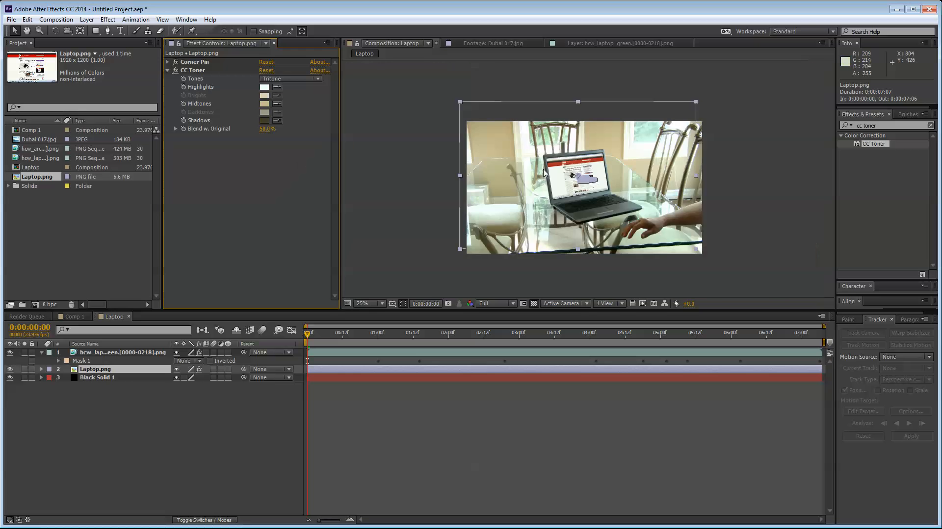
Go to frame 0:00:05:09 and examine how the toned laptop screen matches the footage around the pointing hand.
{"action": "scroll", "coordinate": [579, 196], "scroll_direction": "up", "scroll_amount": 2}
{"action": "left_click", "coordinate": [638, 414]}
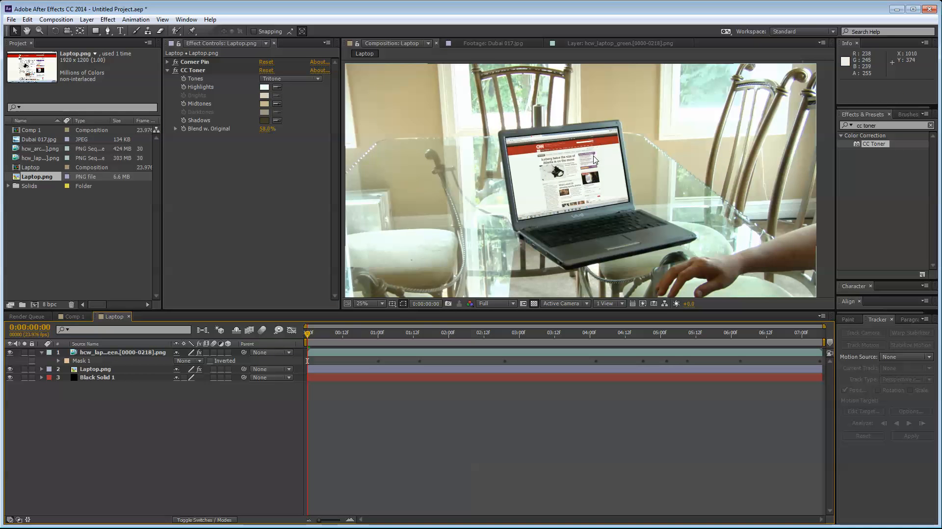
{"action": "scroll", "coordinate": [594, 160], "scroll_direction": "down", "scroll_amount": 1}
{"action": "left_click_drag", "start_coordinate": [510, 333], "coordinate": [686, 335]}
{"action": "scroll", "coordinate": [643, 236], "scroll_direction": "up", "scroll_amount": 1}
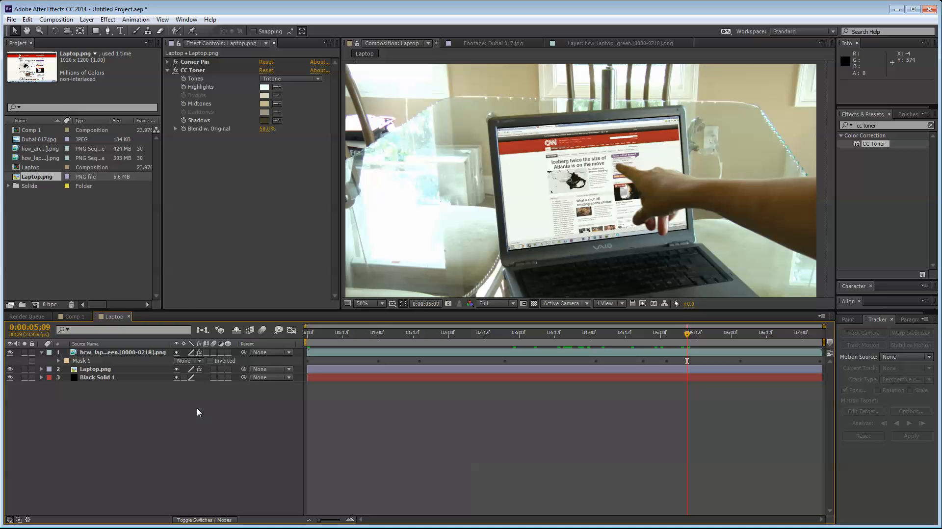
Find the Curves effect and apply it to the Laptop.png layer below CC Toner.
{"action": "left_click", "coordinate": [237, 211]}
{"action": "left_click_drag", "start_coordinate": [904, 125], "coordinate": [851, 127]}
{"action": "type", "text": "c"}
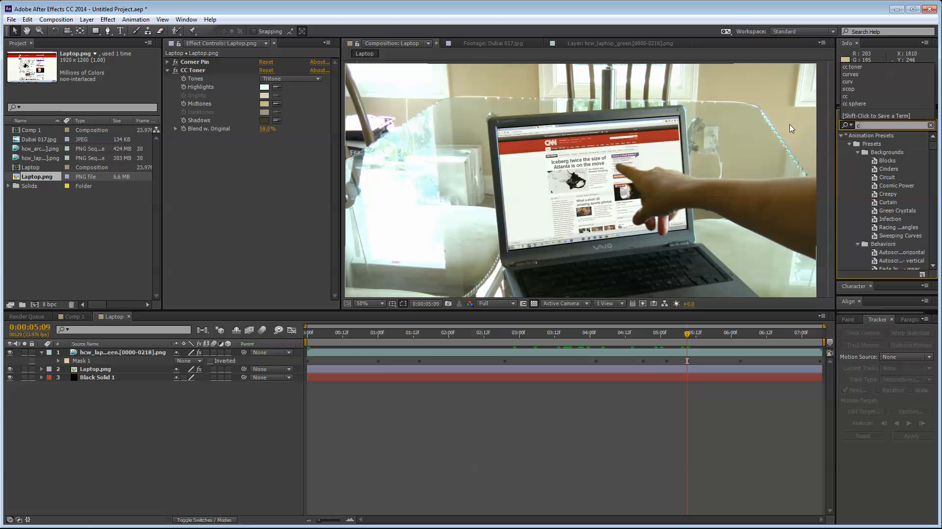
{"action": "type", "text": "urves"}
{"action": "left_click_drag", "start_coordinate": [873, 177], "coordinate": [235, 142]}
Raise the Blue channel of the Curves effect slightly above the diagonal through the shadows and midtones.
{"action": "left_click", "coordinate": [274, 122]}
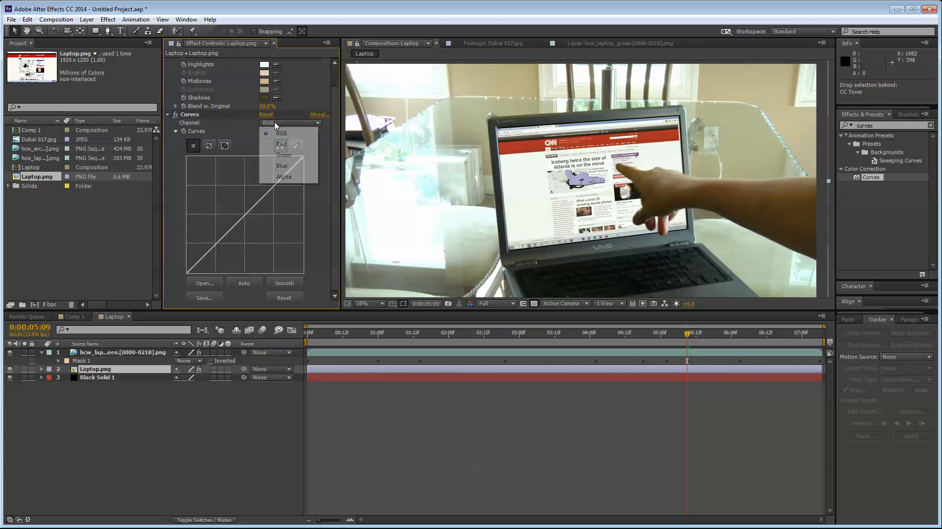
{"action": "left_click", "coordinate": [283, 165]}
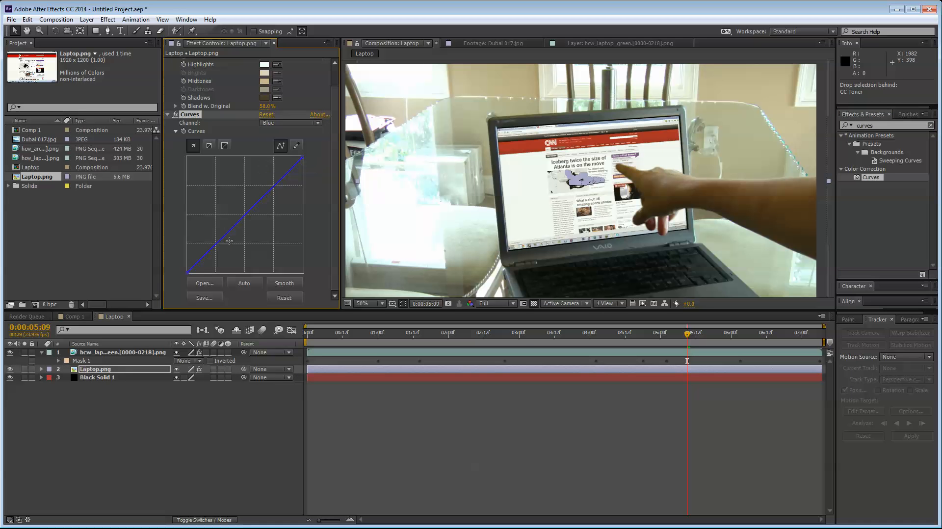
{"action": "left_click_drag", "start_coordinate": [216, 244], "coordinate": [215, 238]}
{"action": "mouse_move", "coordinate": [261, 185]}
{"action": "left_mouse_down"}
{"action": "mouse_move", "coordinate": [276, 189]}
{"action": "mouse_move", "coordinate": [274, 180]}
{"action": "left_mouse_up"}
Lower the midpoint of the Curves effect's Green channel slightly and check the laptop screen in the whole frame.
{"action": "left_click", "coordinate": [290, 122]}
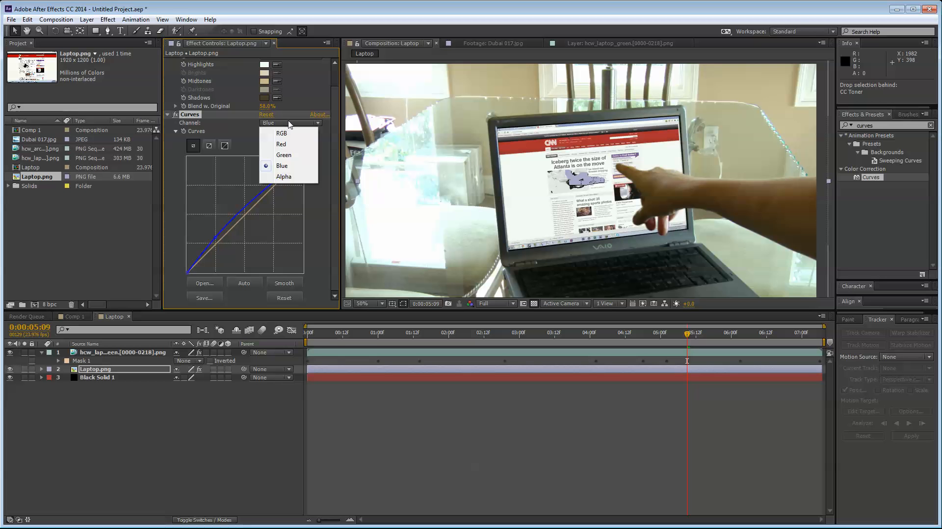
{"action": "left_click", "coordinate": [296, 154]}
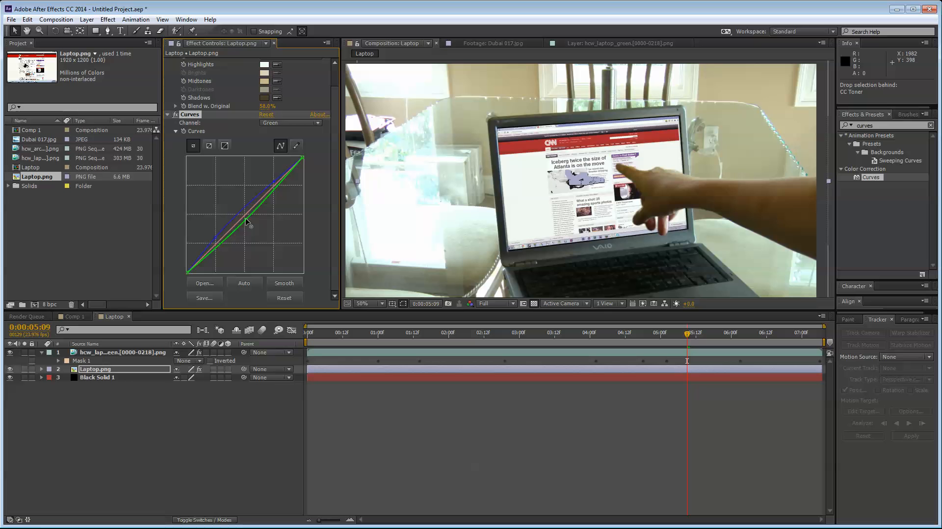
{"action": "left_click_drag", "start_coordinate": [245, 218], "coordinate": [245, 217]}
{"action": "scroll", "coordinate": [508, 190], "scroll_direction": "down", "scroll_amount": 2}
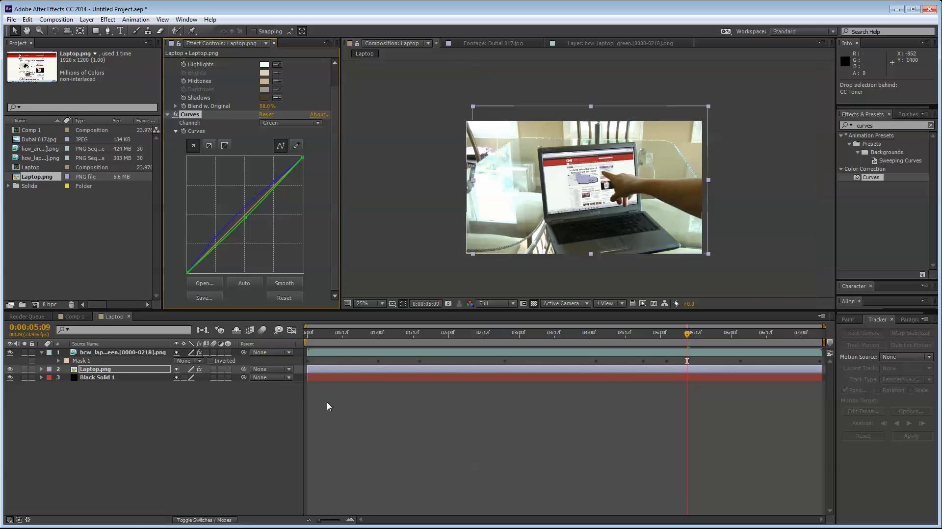
{"action": "left_click", "coordinate": [327, 403]}
{"action": "scroll", "coordinate": [625, 279], "scroll_direction": "up", "scroll_amount": 2}
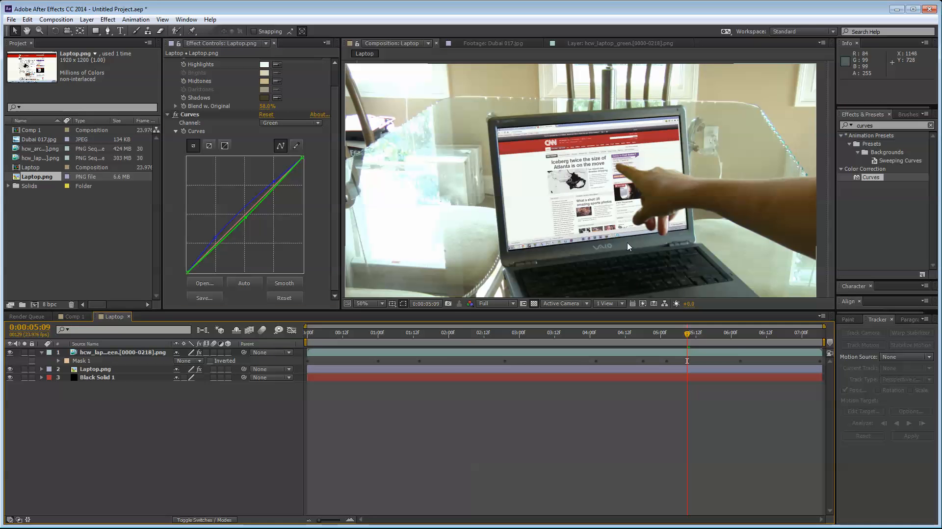
Collapse the Curves and CC Toner settings, and apply the Glow effect to Laptop.png below Curves.
{"action": "left_click", "coordinate": [168, 115]}
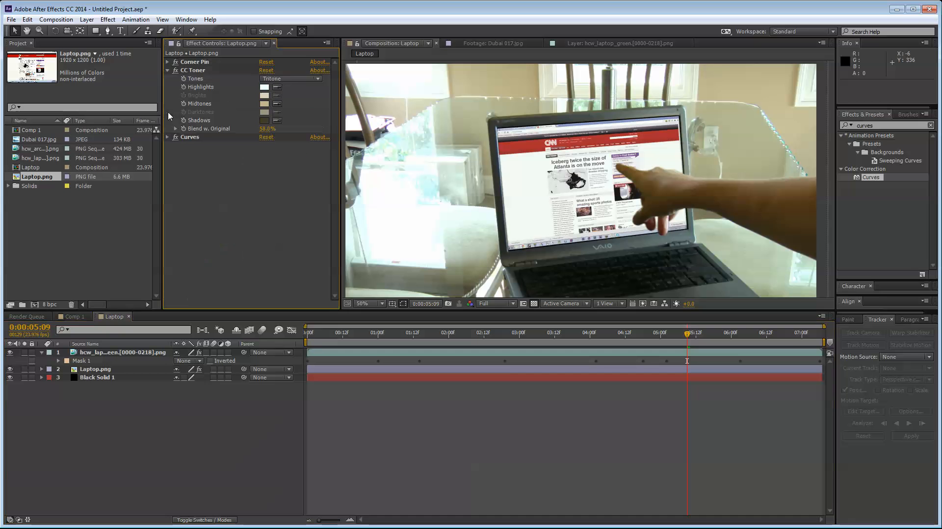
{"action": "left_click", "coordinate": [167, 71]}
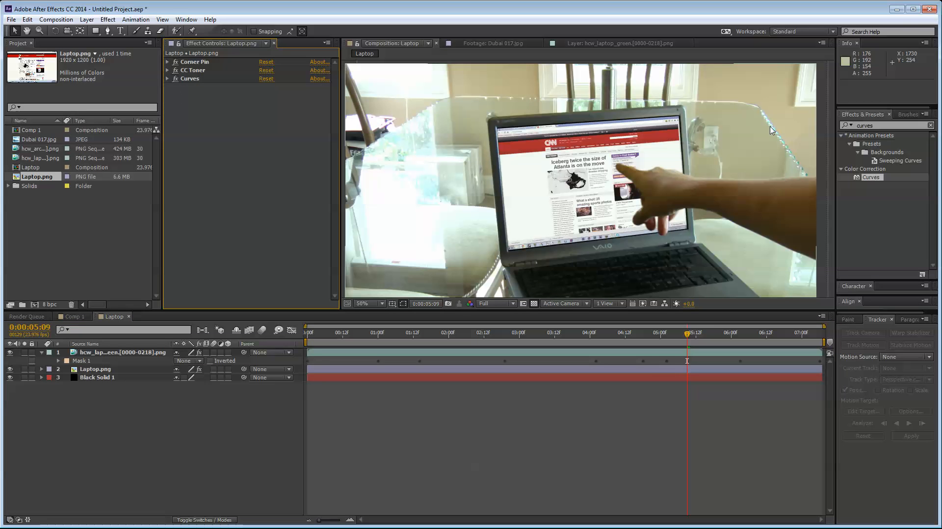
{"action": "left_click", "coordinate": [879, 126]}
{"action": "type", "text": "glow"}
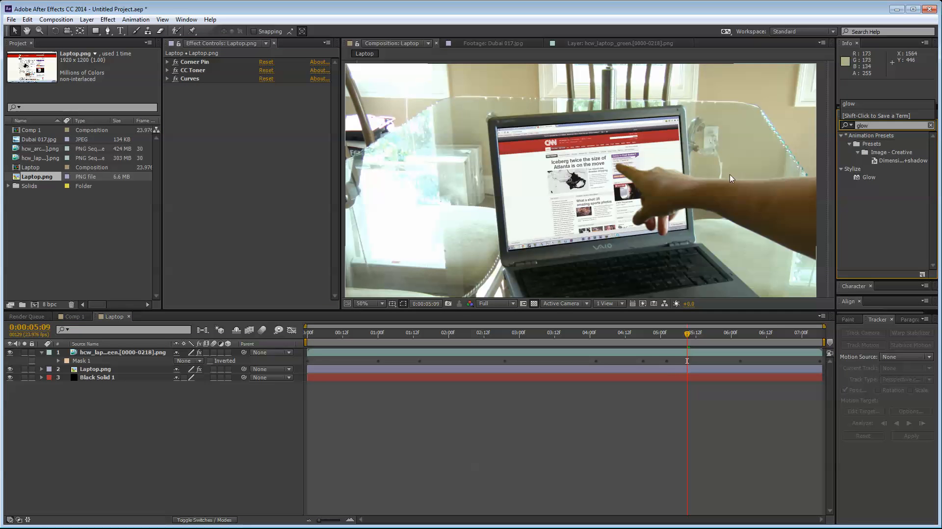
{"action": "left_click_drag", "start_coordinate": [868, 177], "coordinate": [230, 90]}
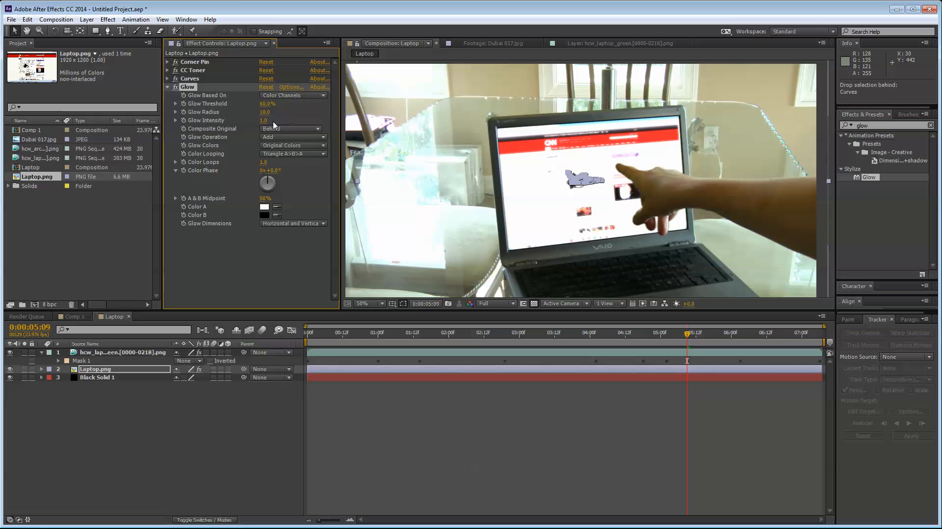
Reduce the Glow Intensity to 0.15.
{"action": "left_click_drag", "start_coordinate": [263, 124], "coordinate": [211, 124]}
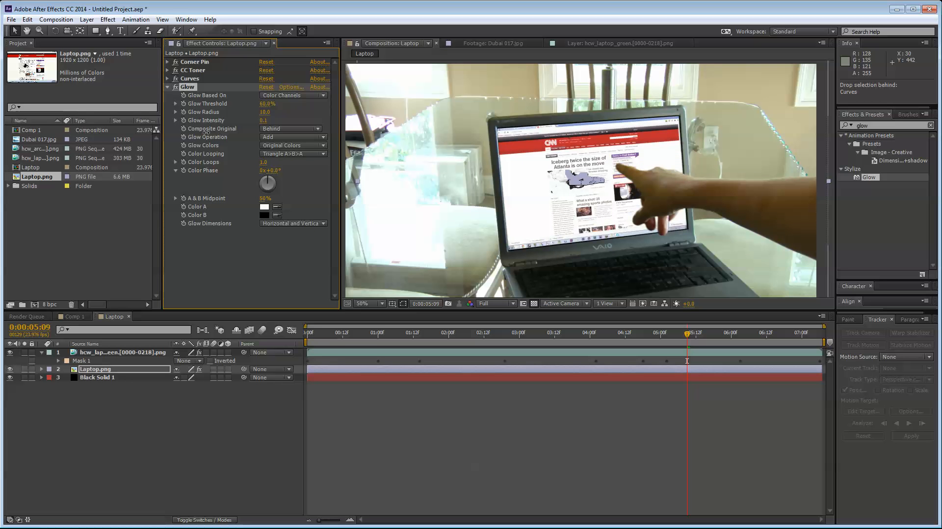
{"action": "left_click", "coordinate": [265, 121]}
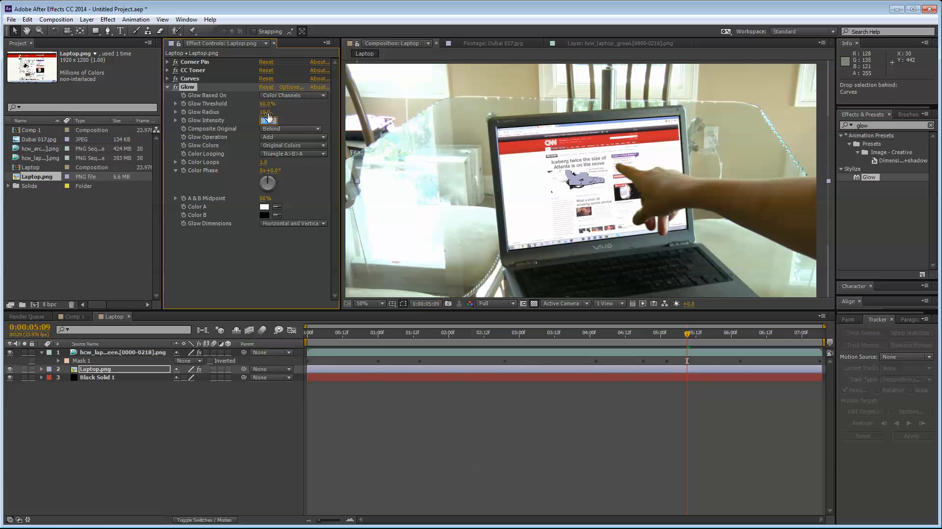
{"action": "type", "text": ".15"}
{"action": "key", "text": "Return"}
Compare the sharpness of the insert and laptop edges in the composition with the Laptop.png layer's source image, and return to the composition.
{"action": "scroll", "coordinate": [581, 237], "scroll_direction": "up", "scroll_amount": 2}
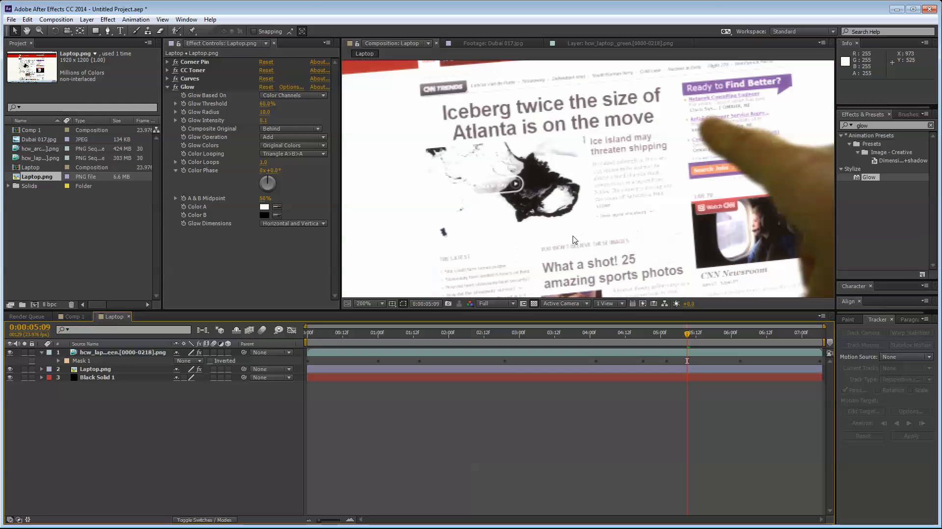
{"action": "left_click_drag", "start_coordinate": [578, 239], "coordinate": [420, 102]}
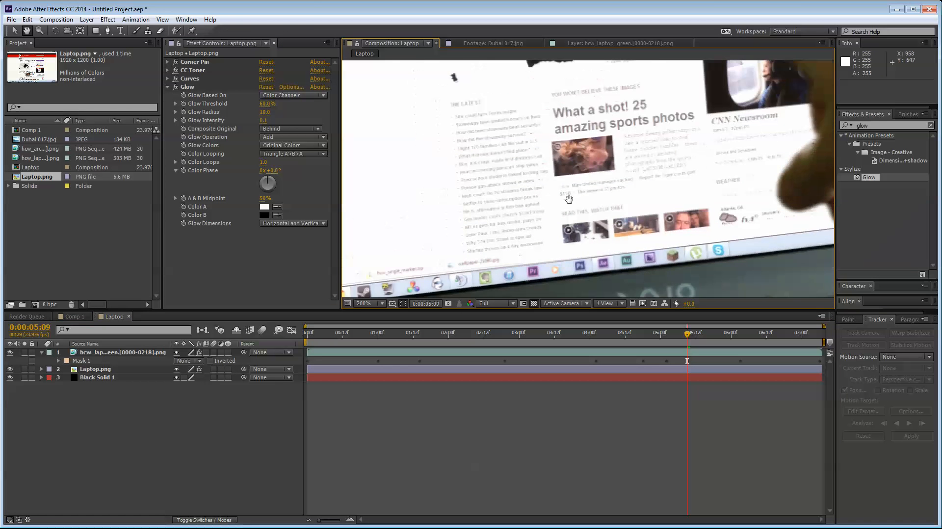
{"action": "left_click_drag", "start_coordinate": [433, 185], "coordinate": [625, 147]}
{"action": "key", "text": "v"}
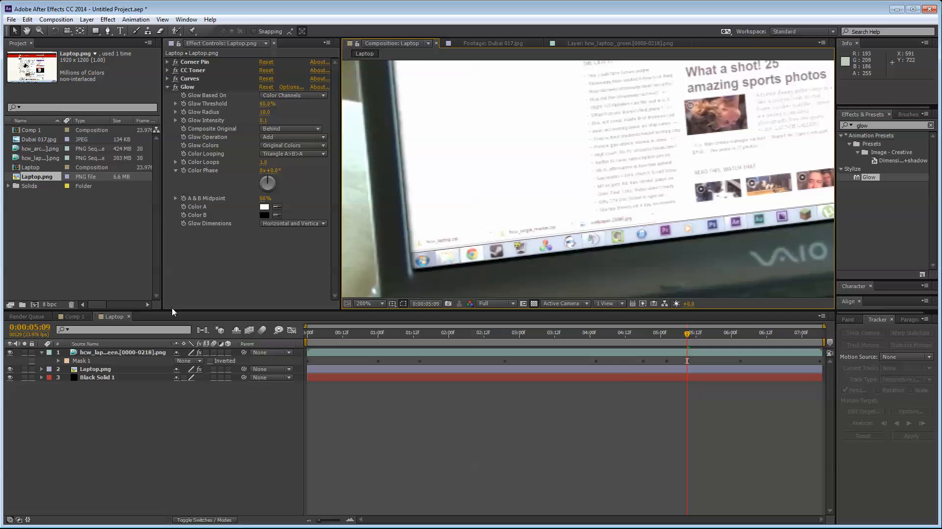
{"action": "left_click", "coordinate": [98, 372]}
{"action": "double_click", "coordinate": [98, 371]}
{"action": "scroll", "coordinate": [569, 181], "scroll_direction": "up", "scroll_amount": 6}
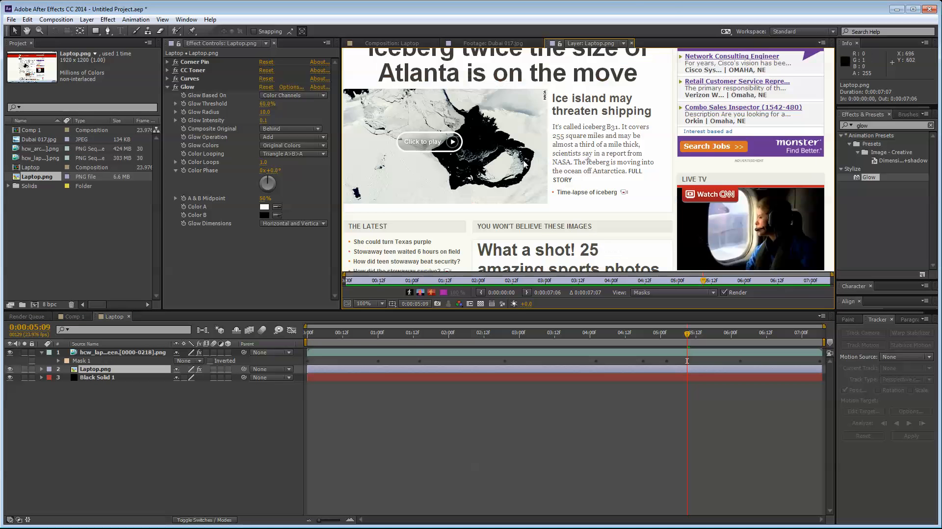
{"action": "scroll", "coordinate": [636, 184], "scroll_direction": "down", "scroll_amount": 4}
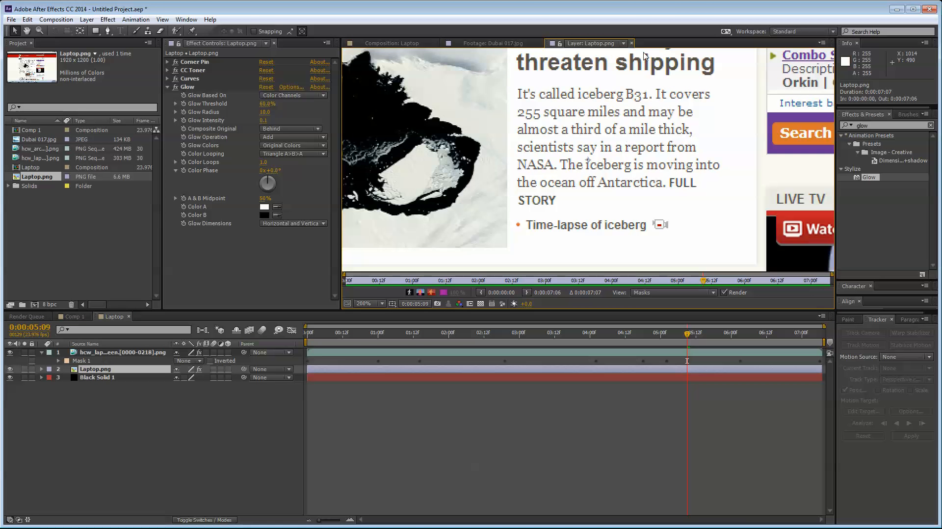
{"action": "left_click", "coordinate": [631, 43]}
{"action": "left_click", "coordinate": [411, 43]}
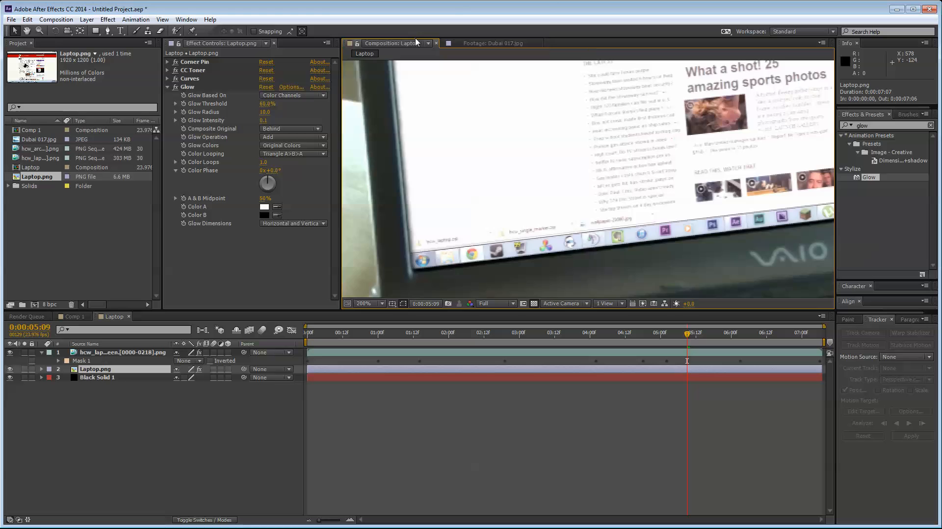
{"action": "scroll", "coordinate": [643, 162], "scroll_direction": "down", "scroll_amount": 1}
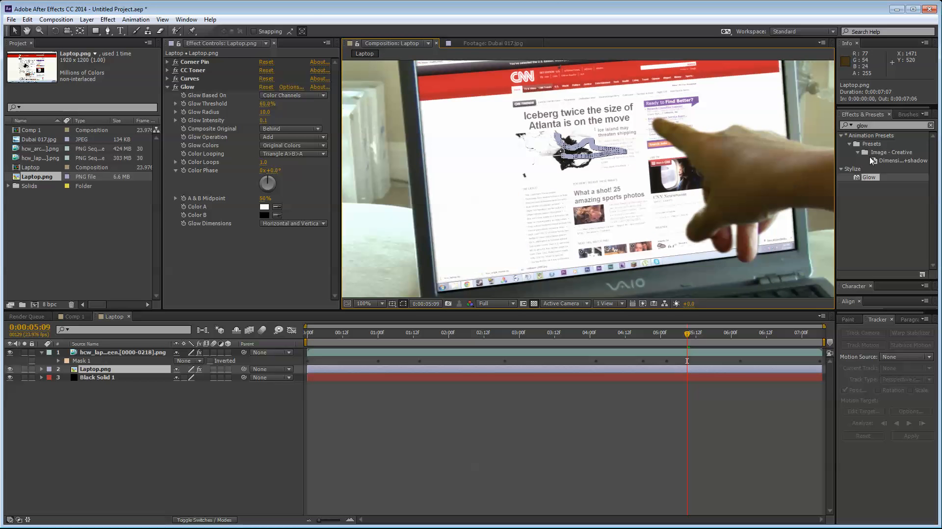
Find the Fast Blur effect, apply it to Laptop.png and place it between Curves and Glow.
{"action": "left_click", "coordinate": [878, 126]}
{"action": "double_click", "coordinate": [879, 126]}
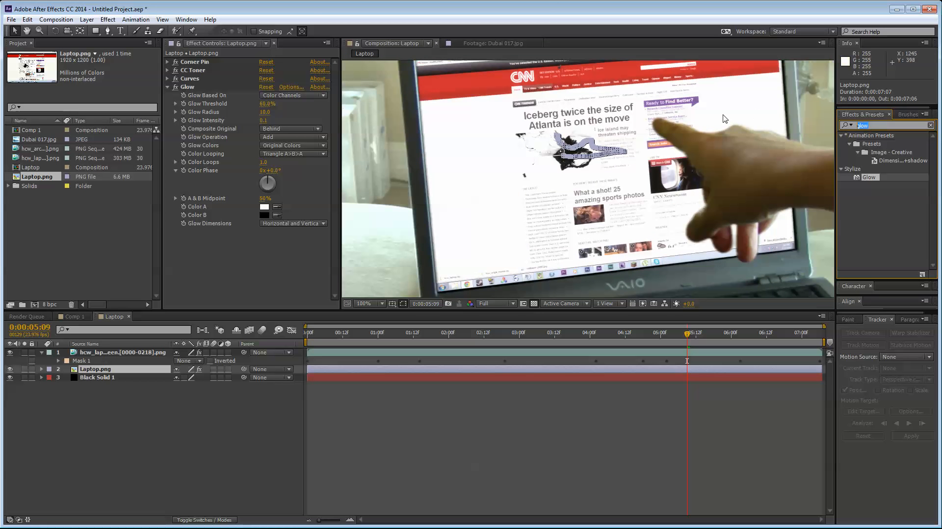
{"action": "type", "text": "blur"}
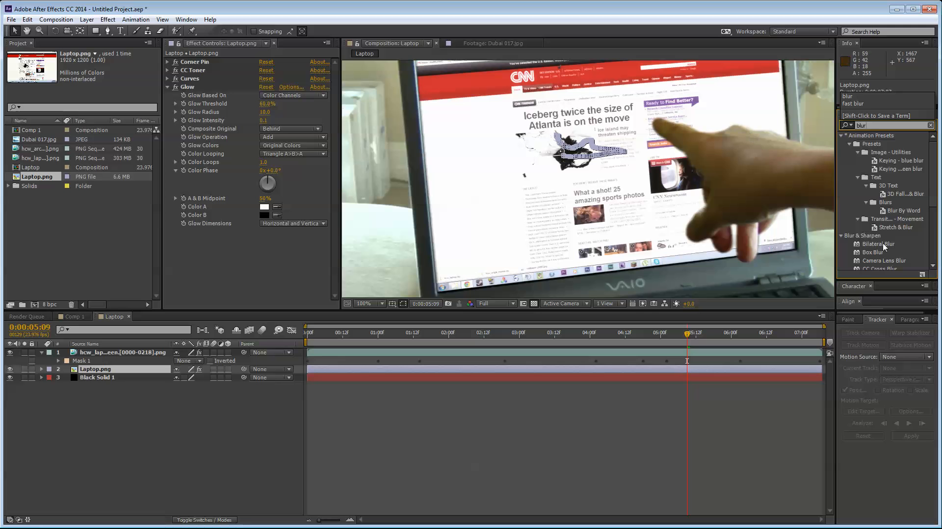
{"action": "scroll", "coordinate": [872, 235], "scroll_direction": "down", "scroll_amount": 4}
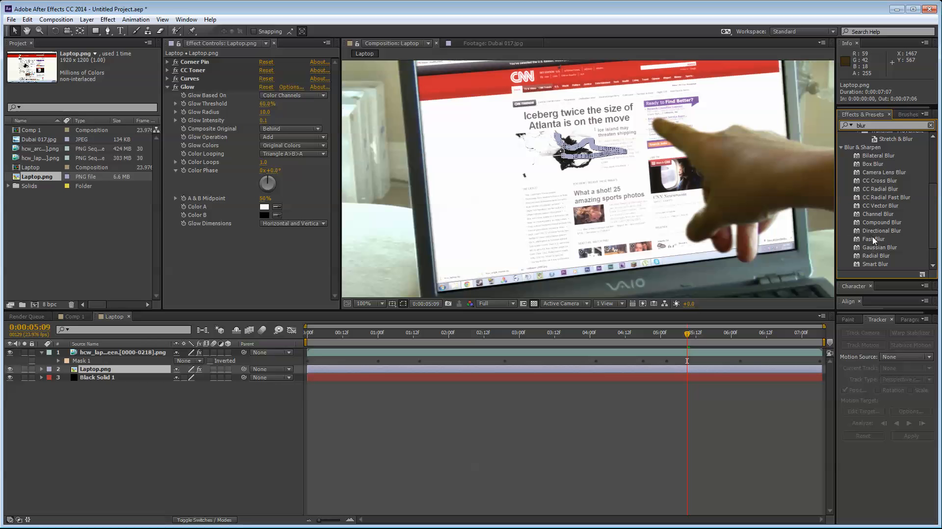
{"action": "left_click_drag", "start_coordinate": [873, 239], "coordinate": [259, 233]}
{"action": "left_click_drag", "start_coordinate": [200, 232], "coordinate": [194, 84]}
Try Fast Blur's Blurriness at 2, settle on 1, and collapse the Fast Blur and Glow settings.
{"action": "left_click", "coordinate": [264, 96]}
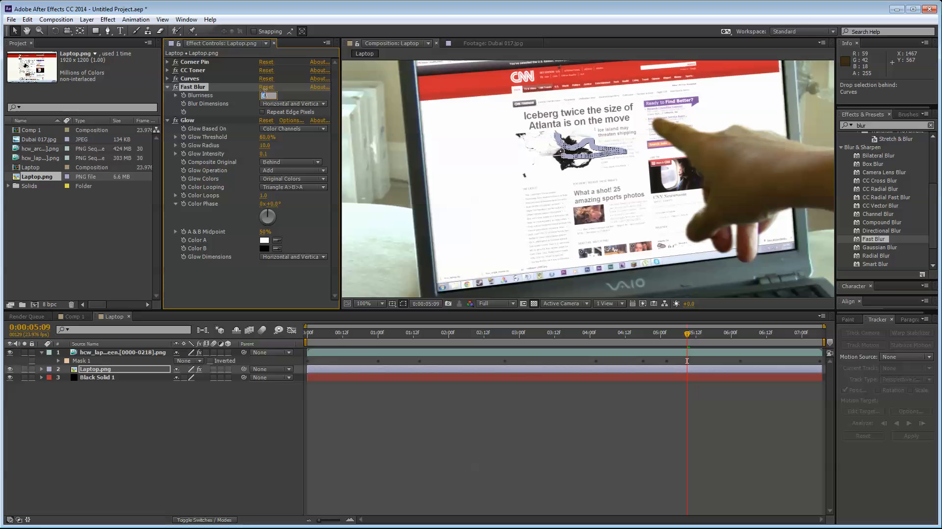
{"action": "type", "text": "2"}
{"action": "key", "text": "Return"}
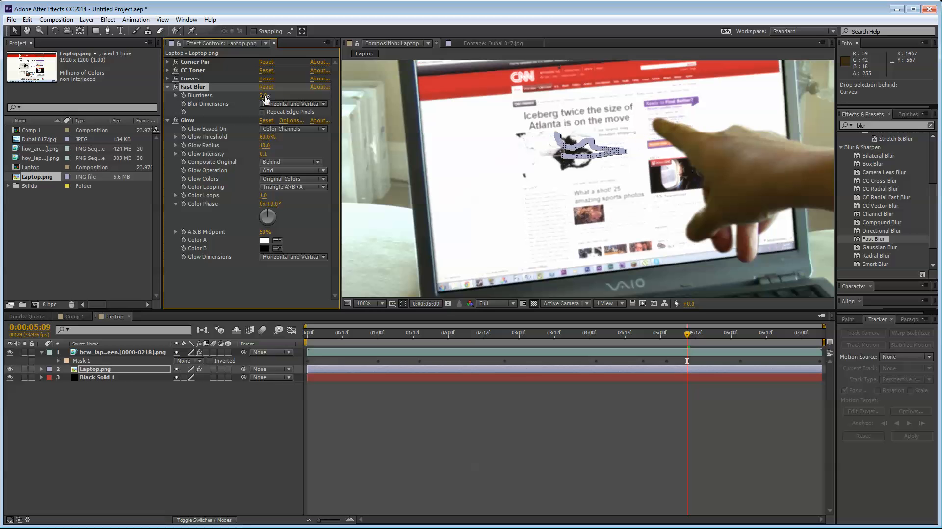
{"action": "left_click", "coordinate": [264, 95]}
{"action": "type", "text": "1."}
{"action": "left_click", "coordinate": [264, 97]}
{"action": "type", "text": "1"}
{"action": "key", "text": "Return"}
{"action": "left_click", "coordinate": [167, 86]}
{"action": "left_click", "coordinate": [168, 96]}
Search the effects for blinds and apply Venetian Blinds to Laptop.png below Glow.
{"action": "left_click_drag", "start_coordinate": [877, 126], "coordinate": [662, 126]}
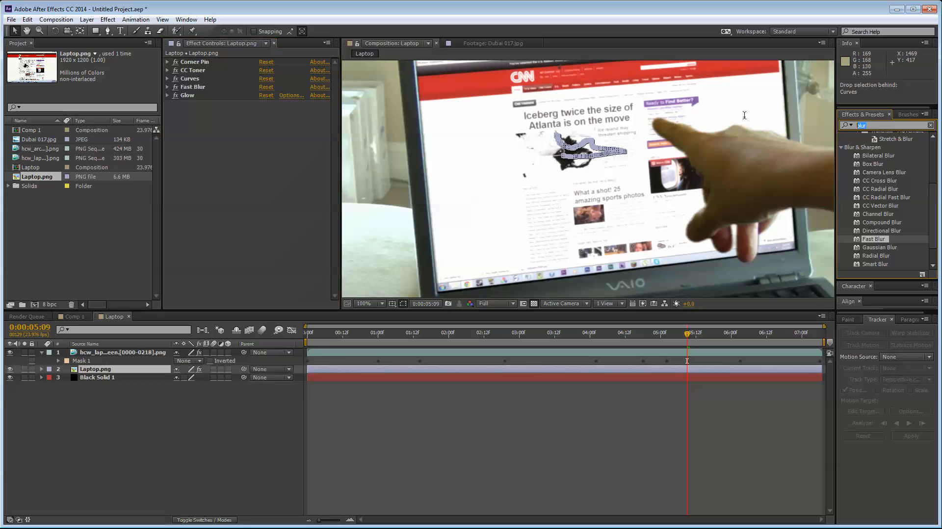
{"action": "type", "text": "blu"}
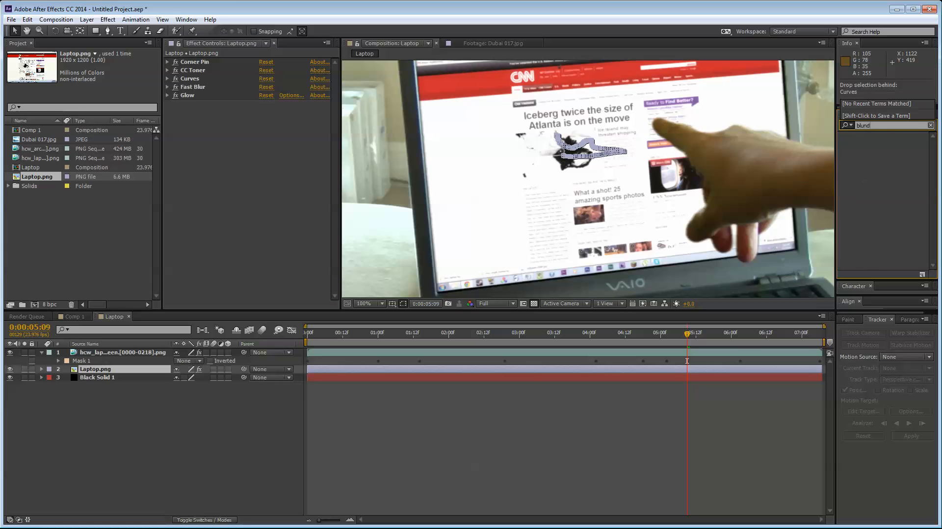
{"action": "key", "text": "BackSpace"}
{"action": "type", "text": "inds"}
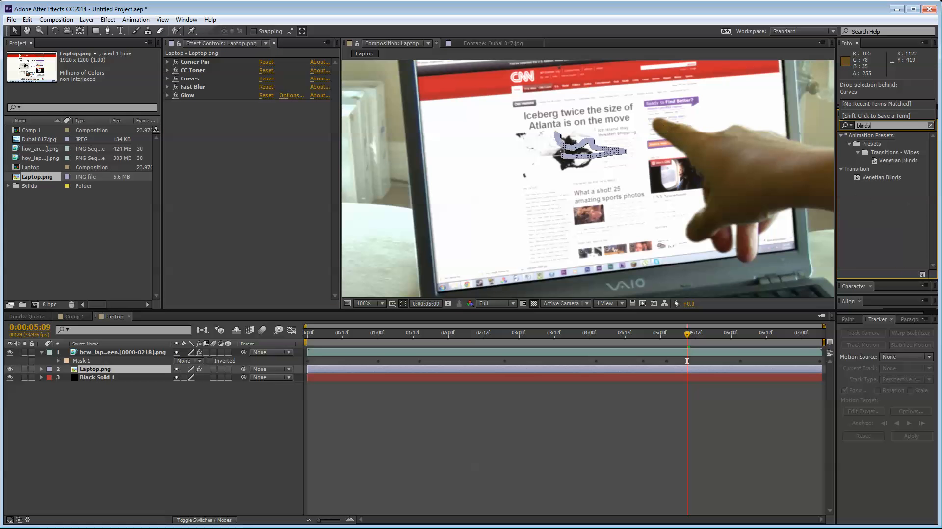
{"action": "left_click_drag", "start_coordinate": [885, 181], "coordinate": [218, 148]}
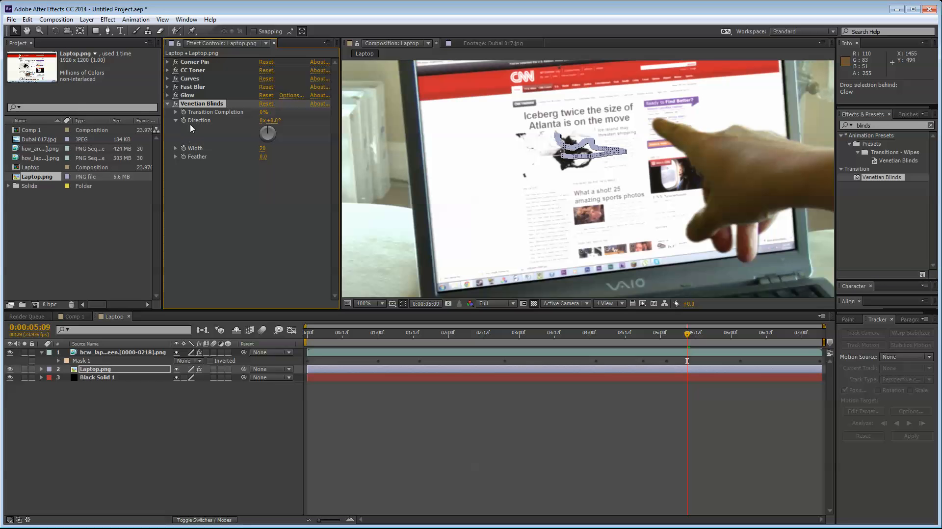
Set Venetian Blinds to 3% Transition Completion, a Direction of -5° and a Width of 3.
{"action": "left_click_drag", "start_coordinate": [263, 112], "coordinate": [244, 104]}
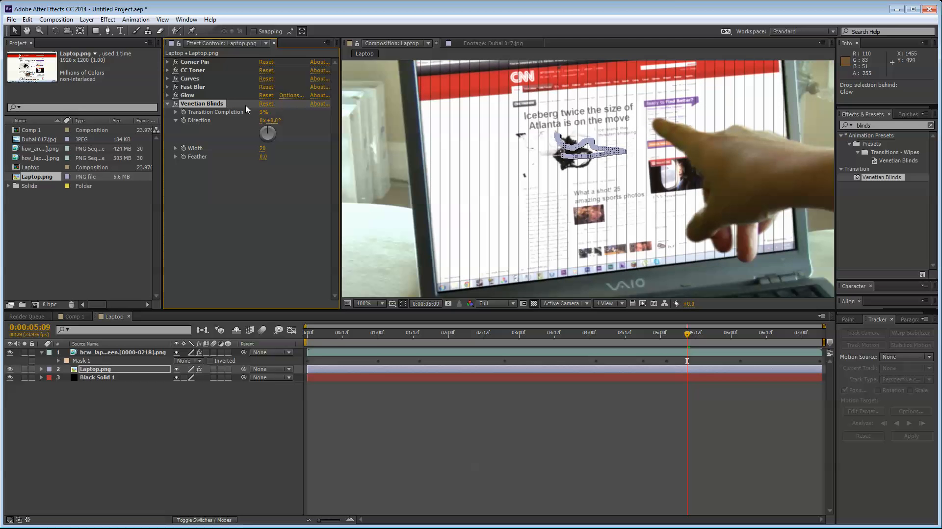
{"action": "left_click_drag", "start_coordinate": [271, 134], "coordinate": [266, 106]}
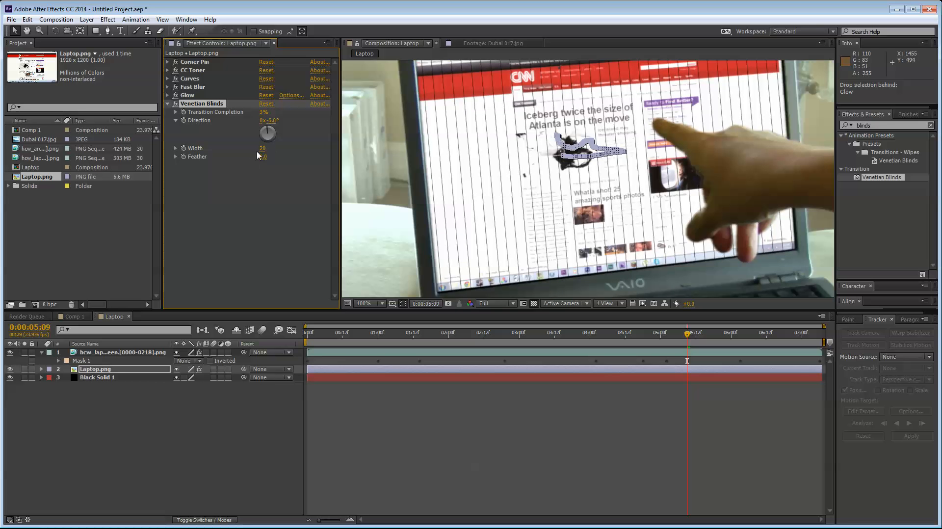
{"action": "mouse_move", "coordinate": [261, 148]}
{"action": "left_mouse_down"}
{"action": "mouse_move", "coordinate": [269, 155]}
{"action": "mouse_move", "coordinate": [256, 151]}
{"action": "left_mouse_up"}
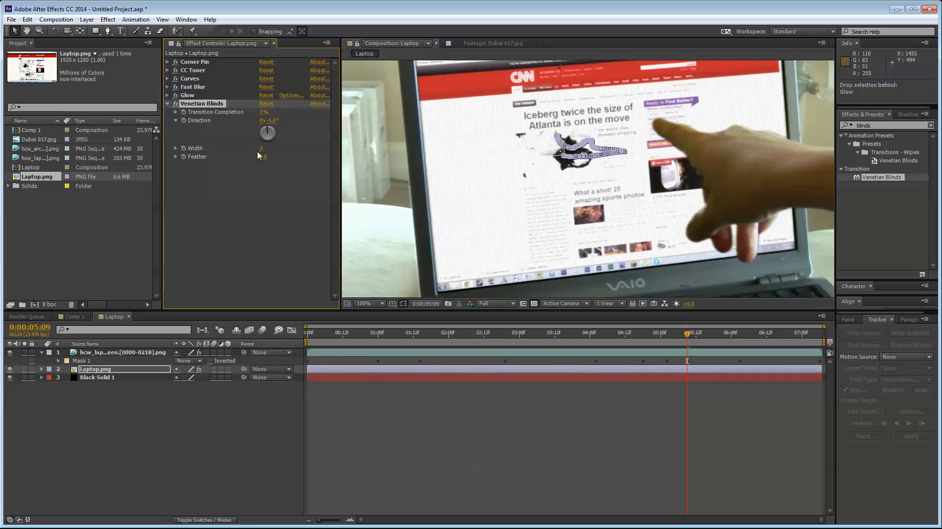
{"action": "left_click", "coordinate": [256, 171]}
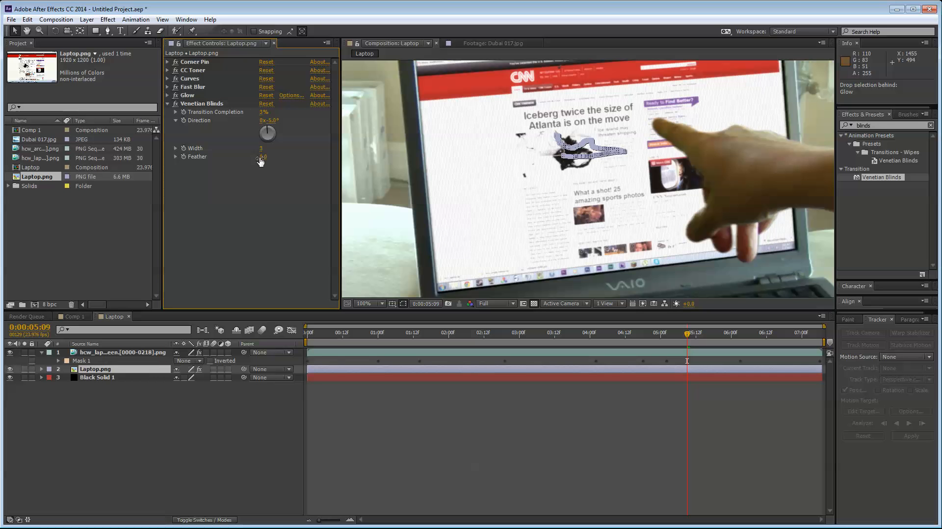
Set the Venetian Blinds Width to 5 and Feather to 2.
{"action": "key", "text": "Return"}
{"action": "type", "text": "0"}
{"action": "key", "text": "Return"}
{"action": "left_click_drag", "start_coordinate": [260, 149], "coordinate": [262, 149]}
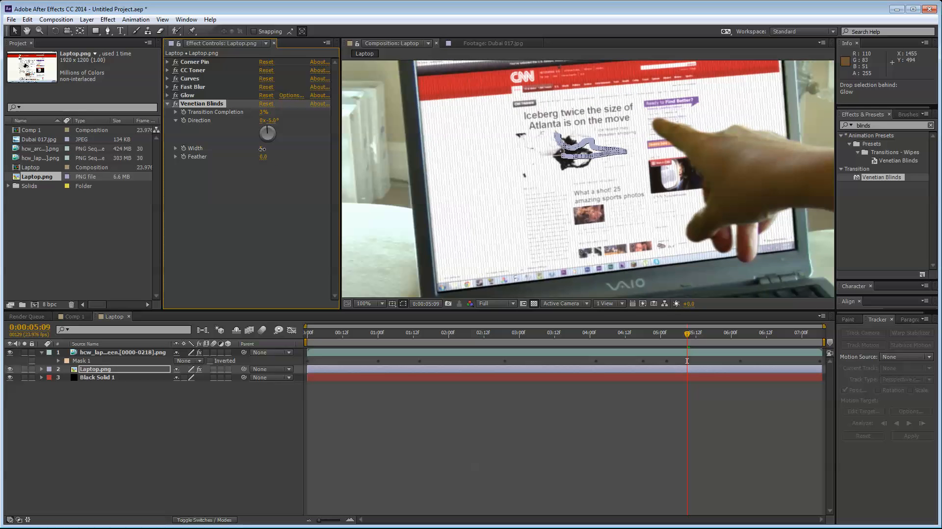
{"action": "left_click", "coordinate": [260, 157]}
{"action": "type", "text": "2"}
{"action": "key", "text": "Return"}
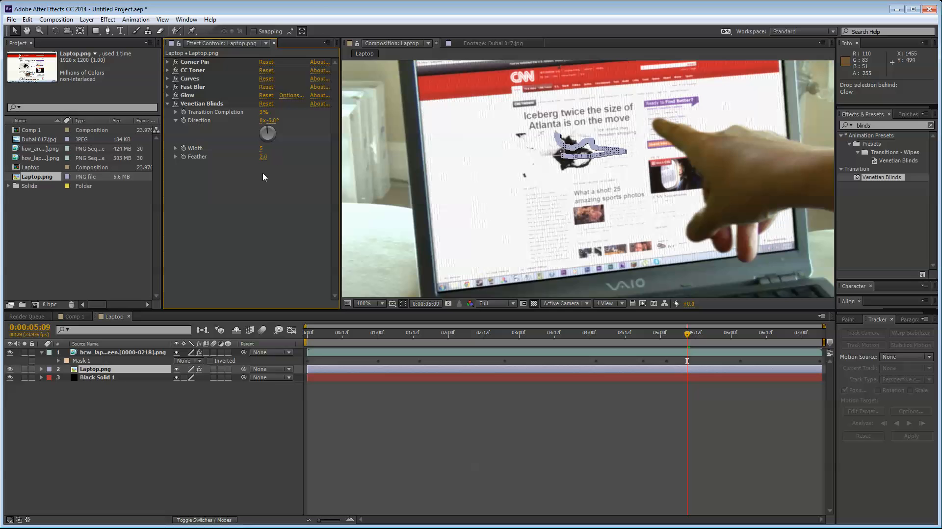
Examine the Venetian Blinds stripes up close on the laptop's screen image.
{"action": "scroll", "coordinate": [399, 196], "scroll_direction": "up", "scroll_amount": 1}
{"action": "left_click_drag", "start_coordinate": [399, 195], "coordinate": [560, 321]}
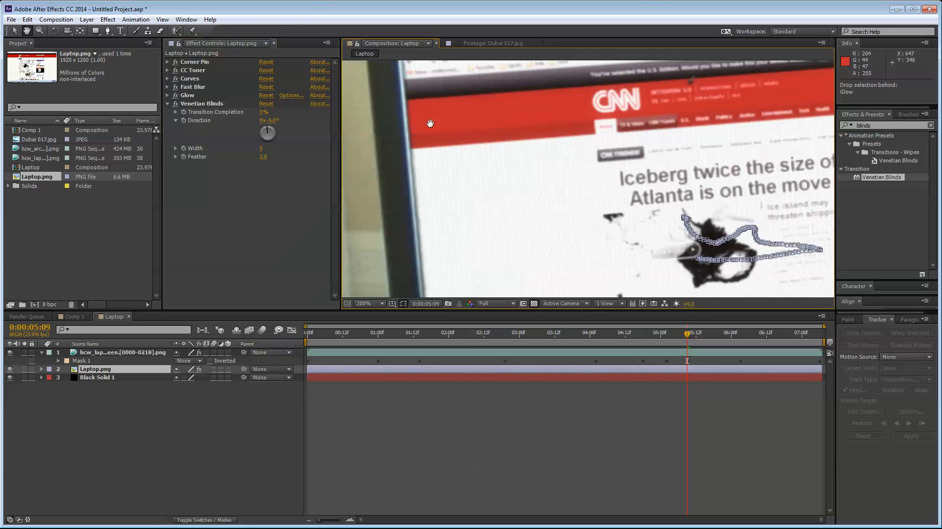
{"action": "left_click_drag", "start_coordinate": [708, 182], "coordinate": [647, 214]}
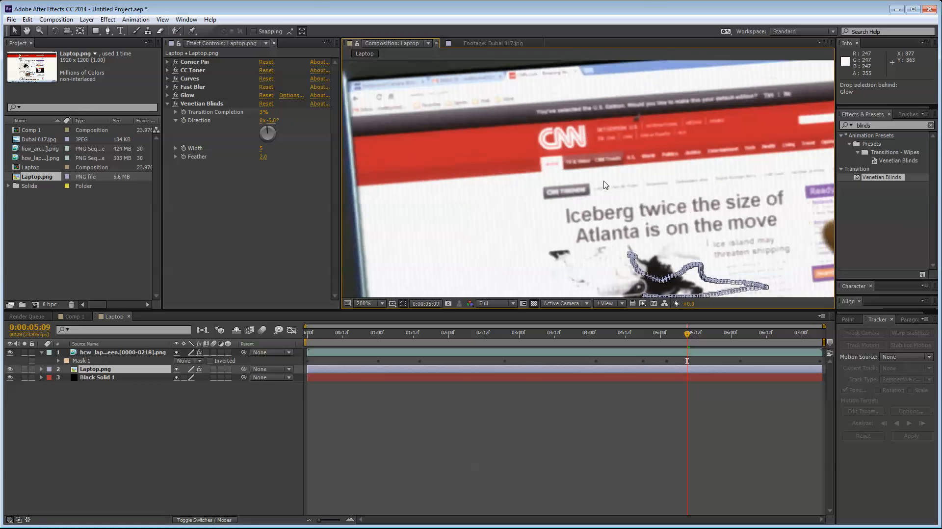
{"action": "left_click_drag", "start_coordinate": [682, 253], "coordinate": [634, 185]}
{"action": "scroll", "coordinate": [633, 187], "scroll_direction": "down", "scroll_amount": 1}
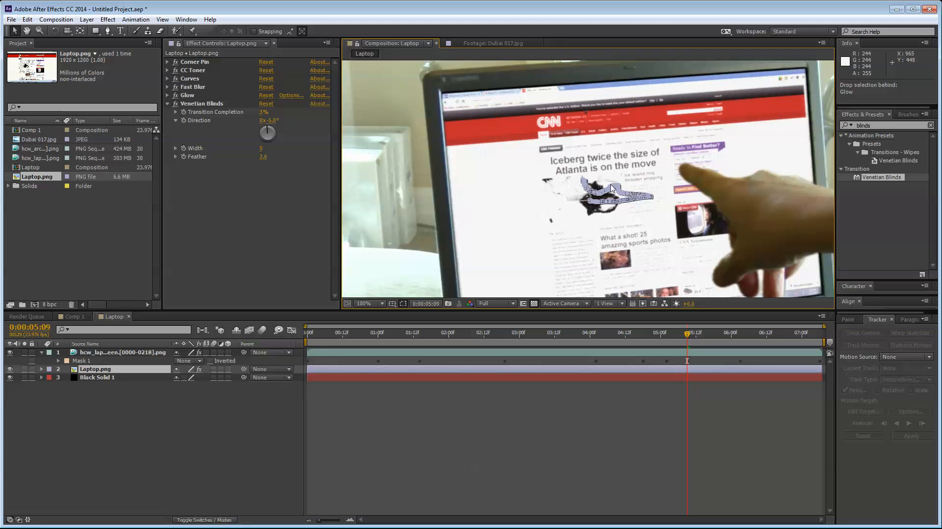
Collapse the Venetian Blinds settings, deselect the layer and fit the composition to the viewer.
{"action": "left_click", "coordinate": [167, 104]}
{"action": "left_click", "coordinate": [227, 417]}
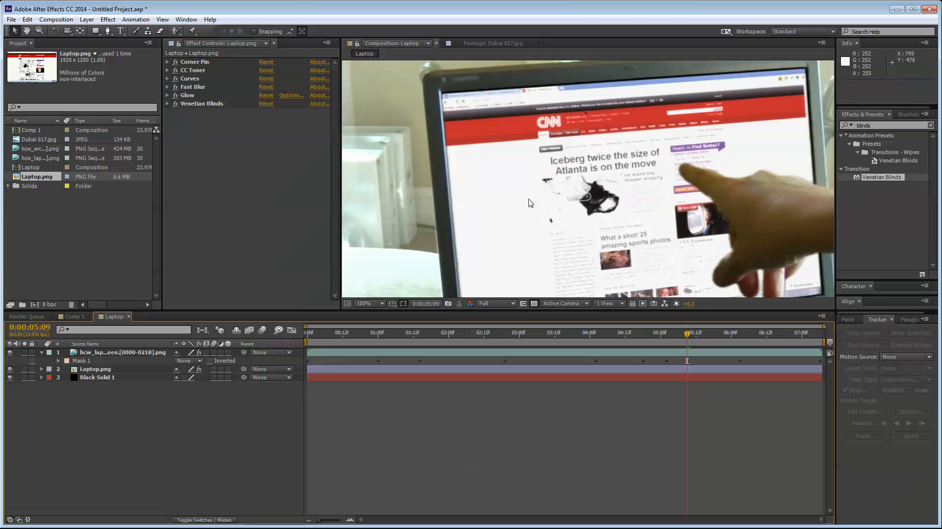
{"action": "scroll", "coordinate": [529, 204], "scroll_direction": "down", "scroll_amount": 1}
{"action": "left_click_drag", "start_coordinate": [566, 220], "coordinate": [546, 185]}
{"action": "scroll", "coordinate": [547, 188], "scroll_direction": "down", "scroll_amount": 1}
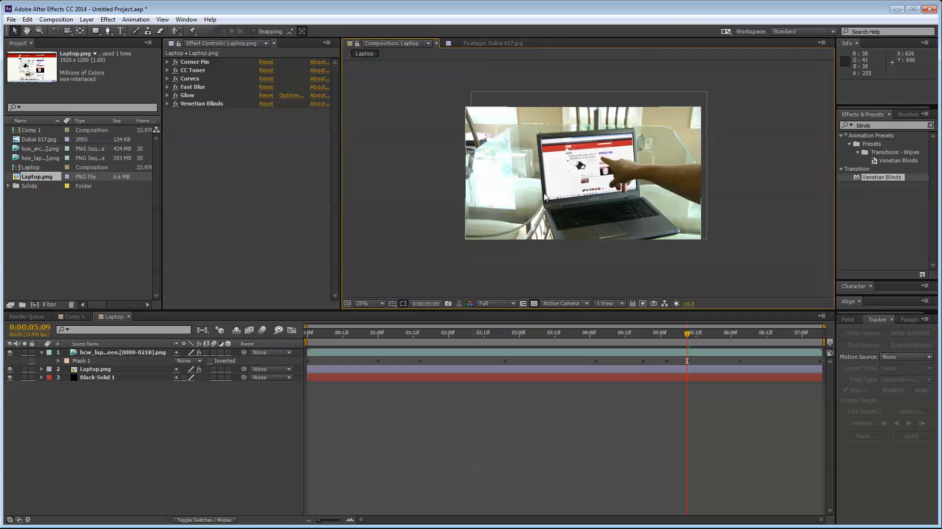
{"action": "left_click", "coordinate": [362, 303]}
{"action": "left_click", "coordinate": [385, 325]}
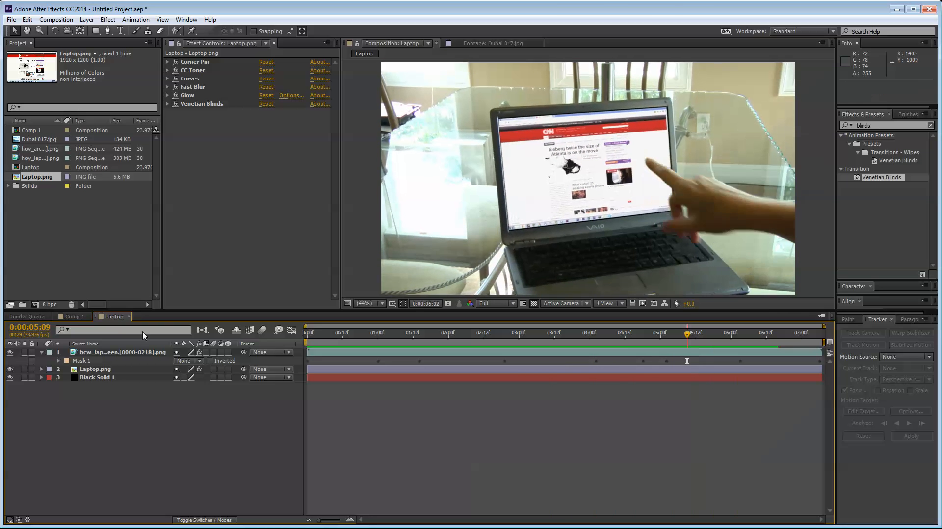
Try pre-composing the Laptop.png layer with all attributes left in Laptop, and undo the pre-compose.
{"action": "left_click", "coordinate": [95, 369]}
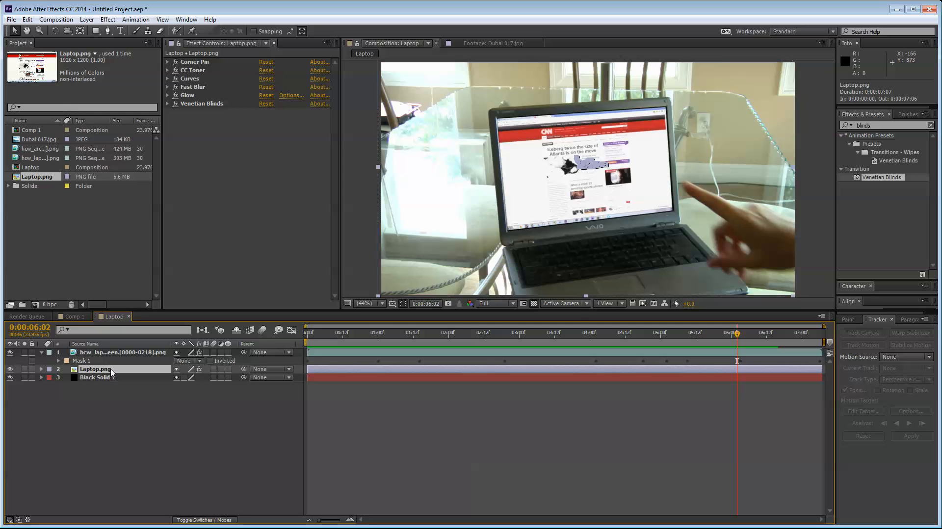
{"action": "key", "text": "ctrl+shift+c"}
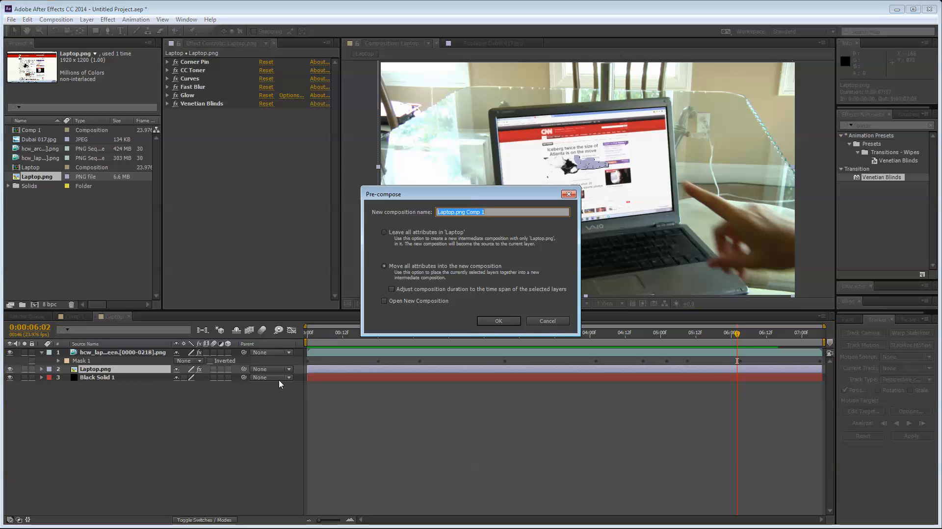
{"action": "left_click", "coordinate": [398, 232]}
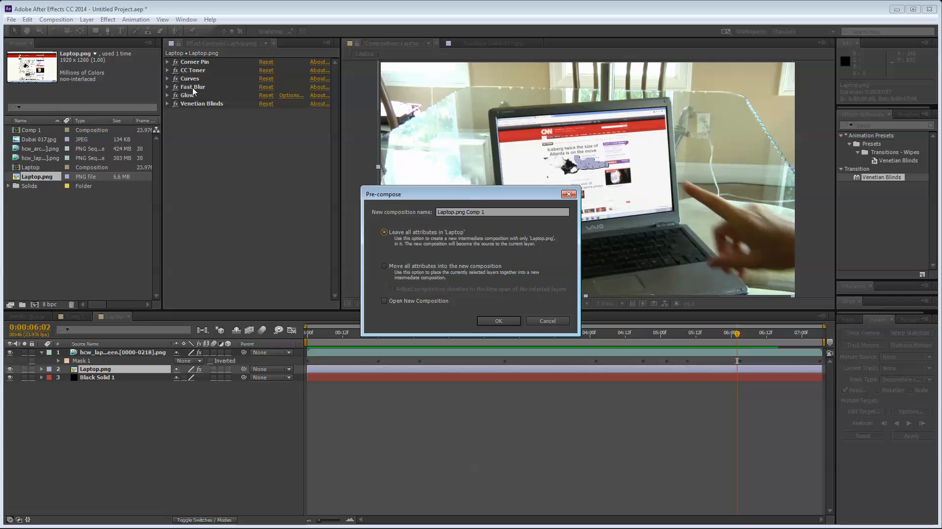
{"action": "left_click", "coordinate": [500, 321]}
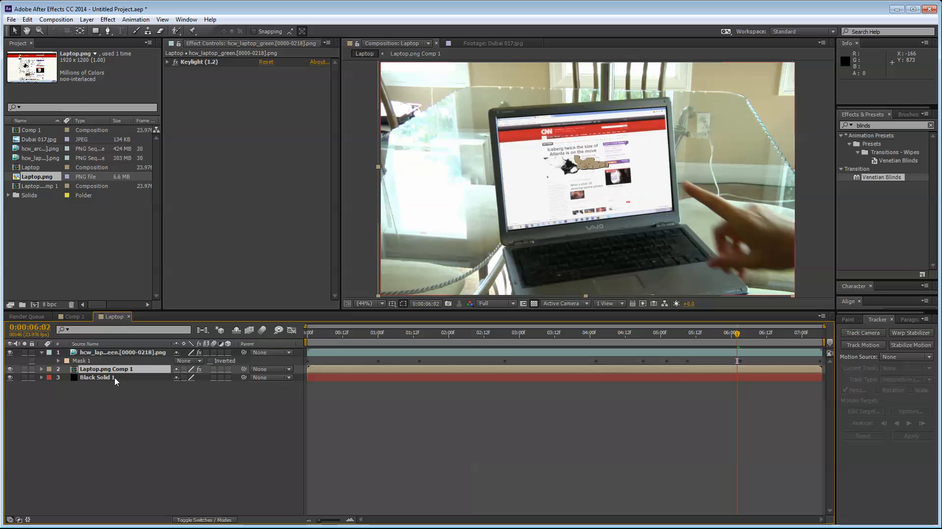
{"action": "left_click", "coordinate": [123, 371]}
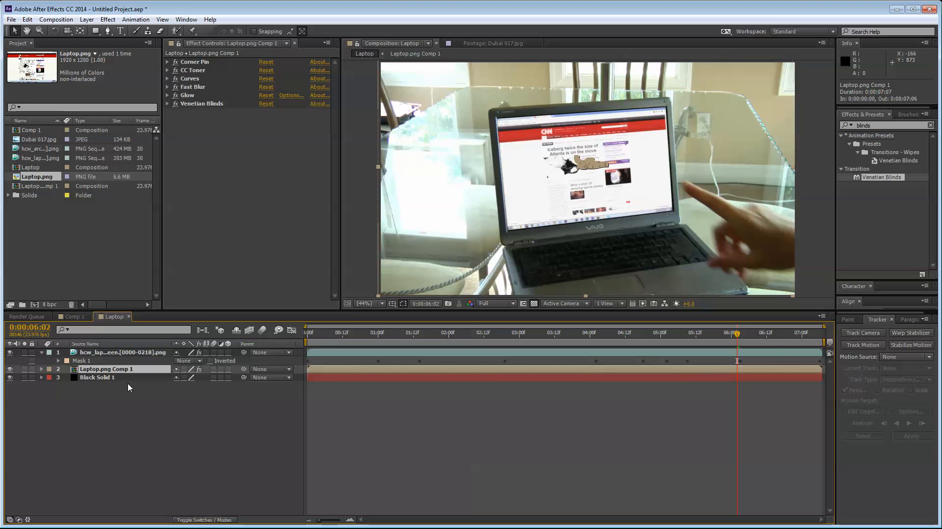
{"action": "key", "text": "ctrl+z"}
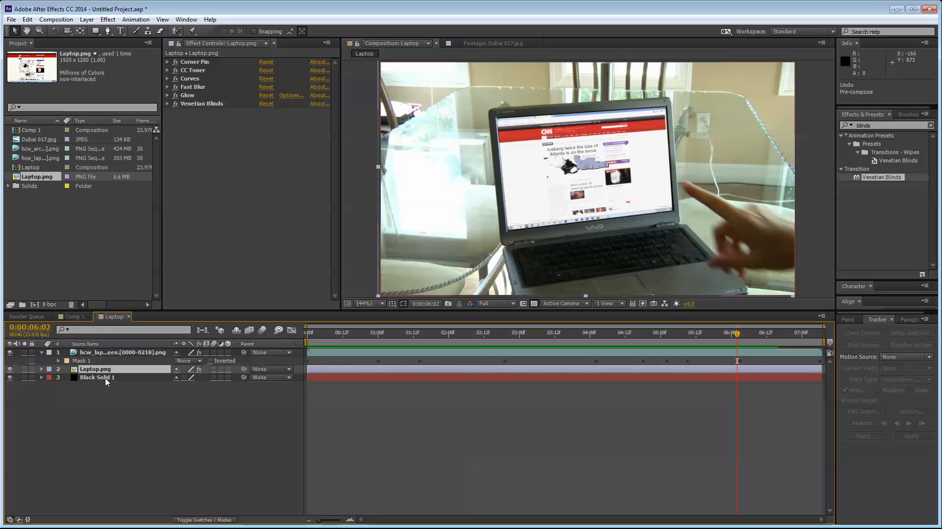
Pre-compose the Laptop.png layer, leaving all attributes in Laptop, and open the new composition.
{"action": "key", "text": "ctrl+shift+c"}
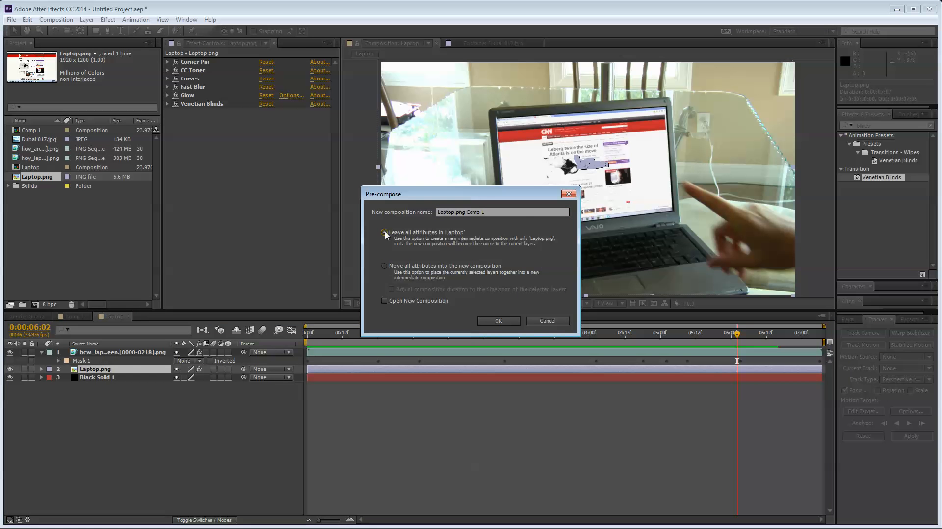
{"action": "left_click", "coordinate": [498, 320]}
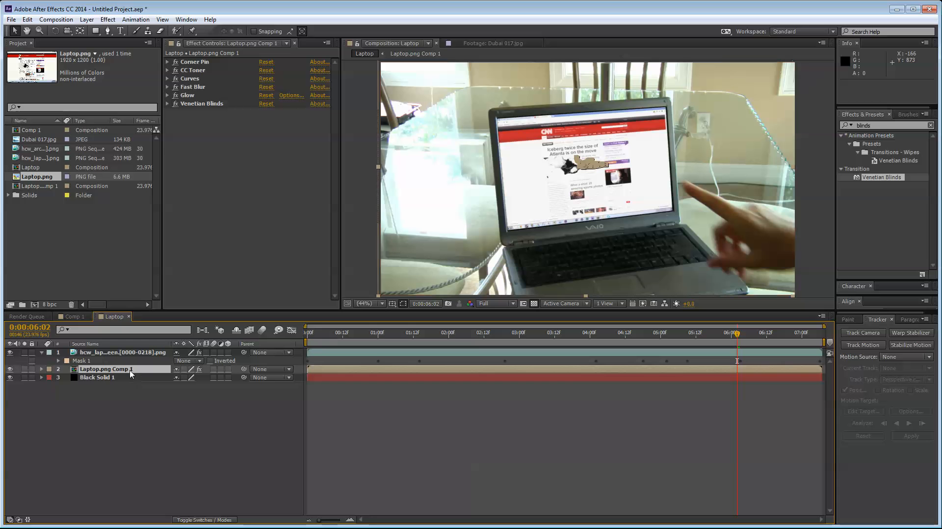
{"action": "left_click", "coordinate": [185, 60]}
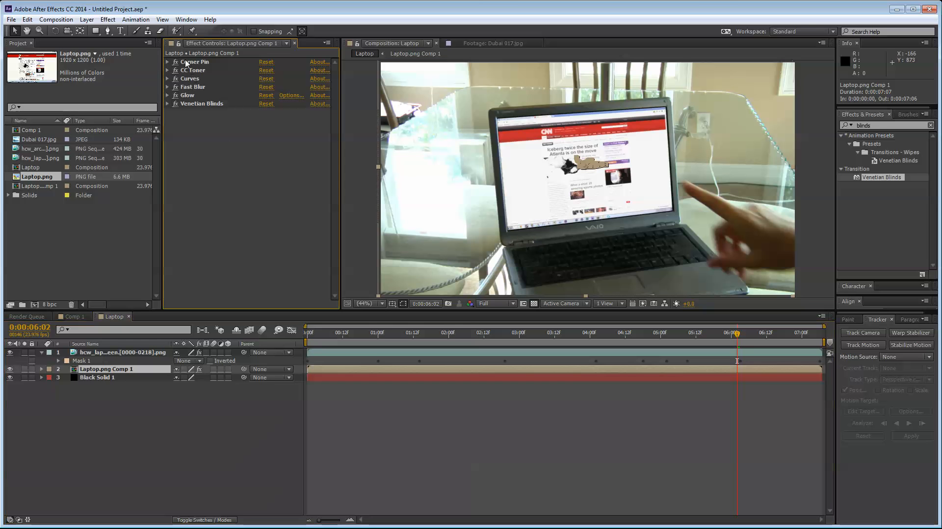
{"action": "double_click", "coordinate": [103, 369]}
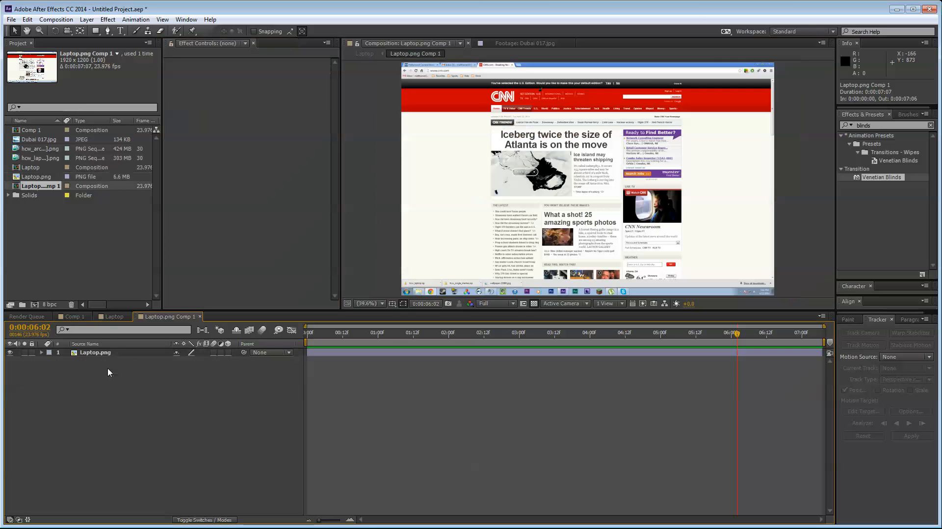
Delete the Laptop.png layer from the pre-composition.
{"action": "left_click", "coordinate": [99, 352]}
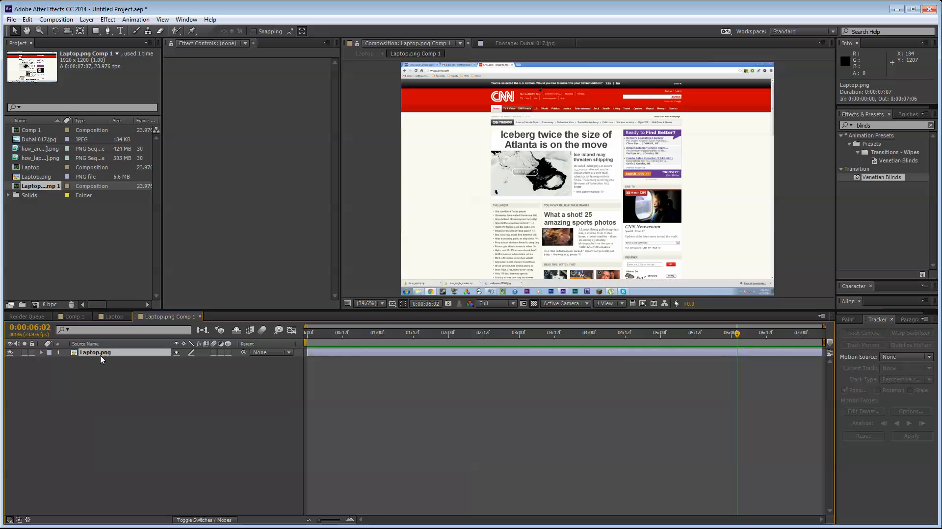
{"action": "key", "text": "Delete"}
{"action": "right_click", "coordinate": [113, 383]}
{"action": "key", "text": "Escape"}
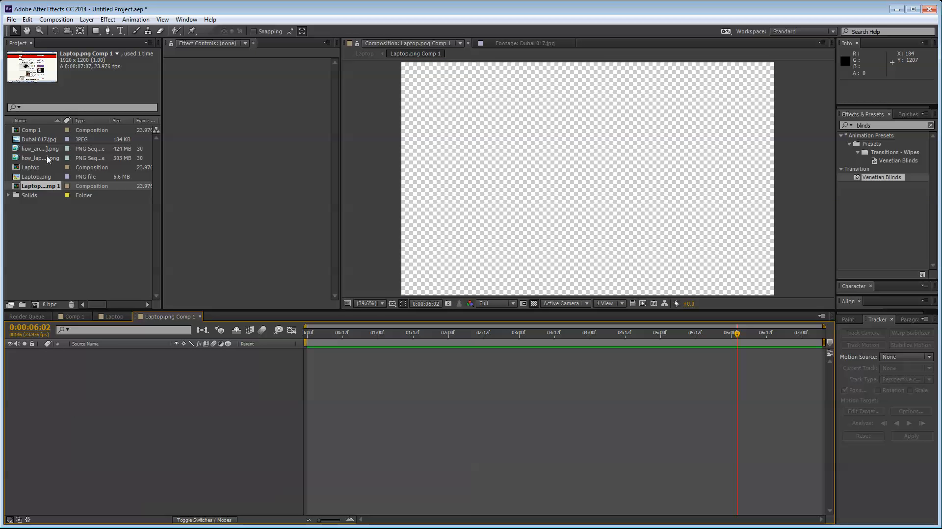
Add Comp 1 from the project to the empty pre-composition as its only layer.
{"action": "left_click", "coordinate": [42, 148]}
{"action": "left_click", "coordinate": [45, 158]}
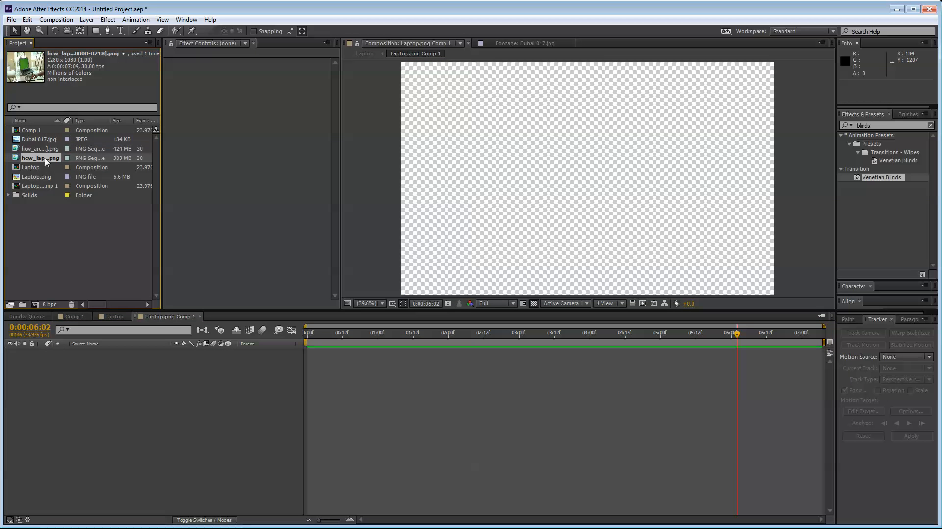
{"action": "left_click", "coordinate": [42, 148]}
{"action": "left_click", "coordinate": [41, 141]}
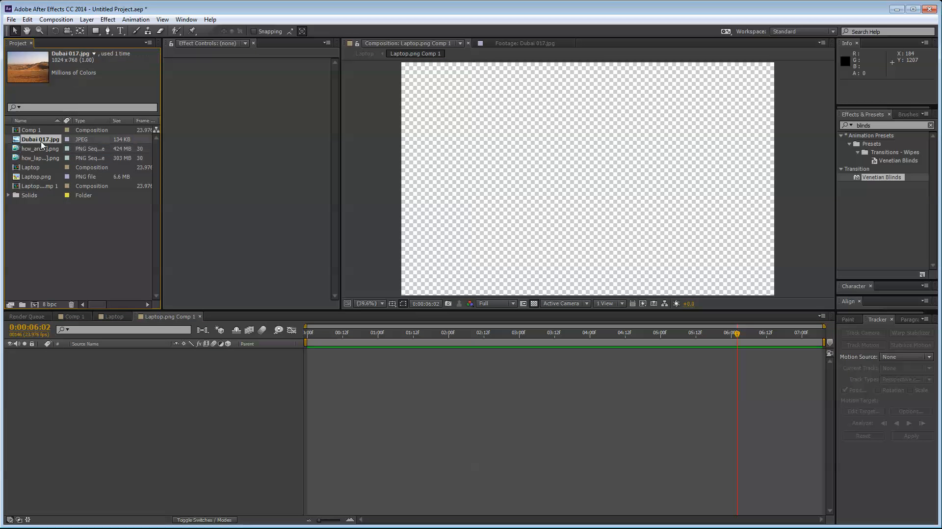
{"action": "left_click", "coordinate": [32, 168]}
{"action": "left_click", "coordinate": [38, 187]}
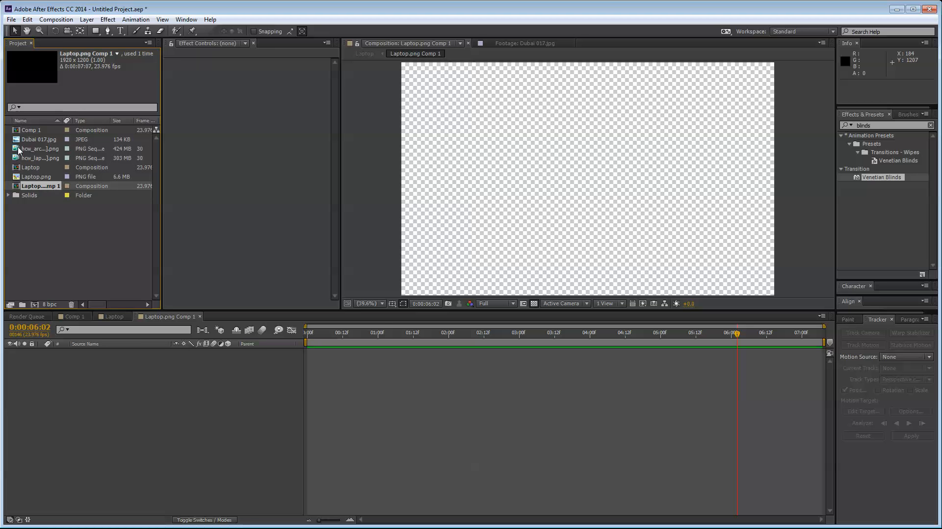
{"action": "left_click", "coordinate": [30, 130]}
{"action": "left_click_drag", "start_coordinate": [30, 130], "coordinate": [128, 353]}
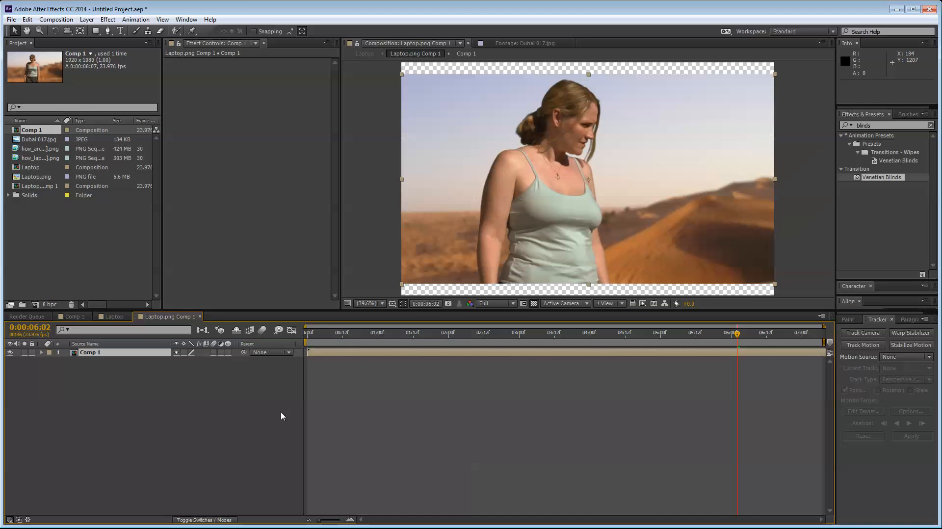
{"action": "left_click_drag", "start_coordinate": [188, 360], "coordinate": [193, 361]}
{"action": "left_click", "coordinate": [178, 418]}
Return to the Laptop composition and preview the footage of Comp 1 tracked onto the laptop's screen.
{"action": "left_click", "coordinate": [115, 316]}
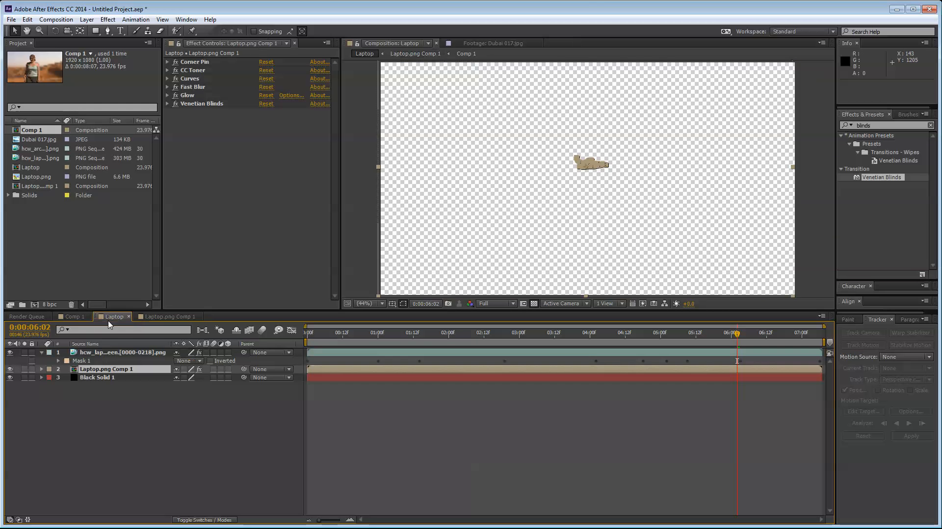
{"action": "left_click", "coordinate": [408, 333]}
{"action": "left_click_drag", "start_coordinate": [407, 333], "coordinate": [758, 349]}
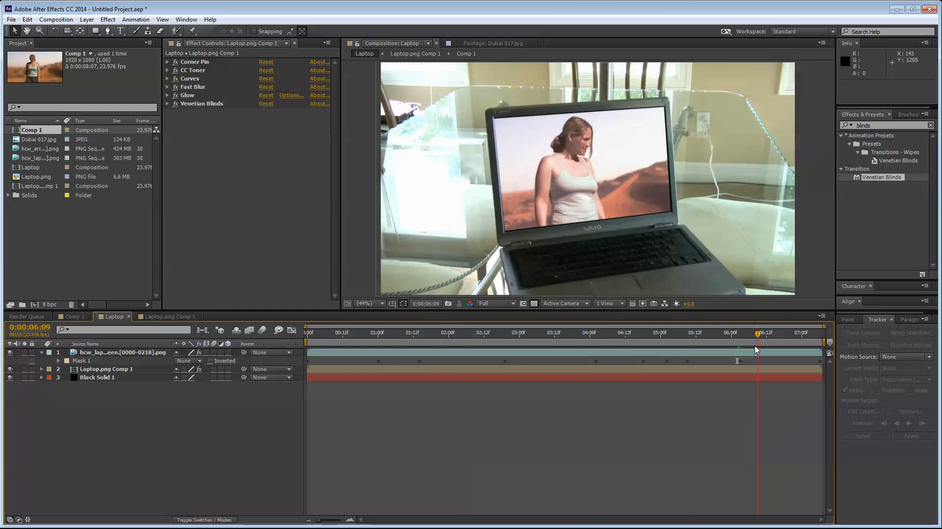
{"action": "scroll", "coordinate": [505, 244], "scroll_direction": "down", "scroll_amount": 2}
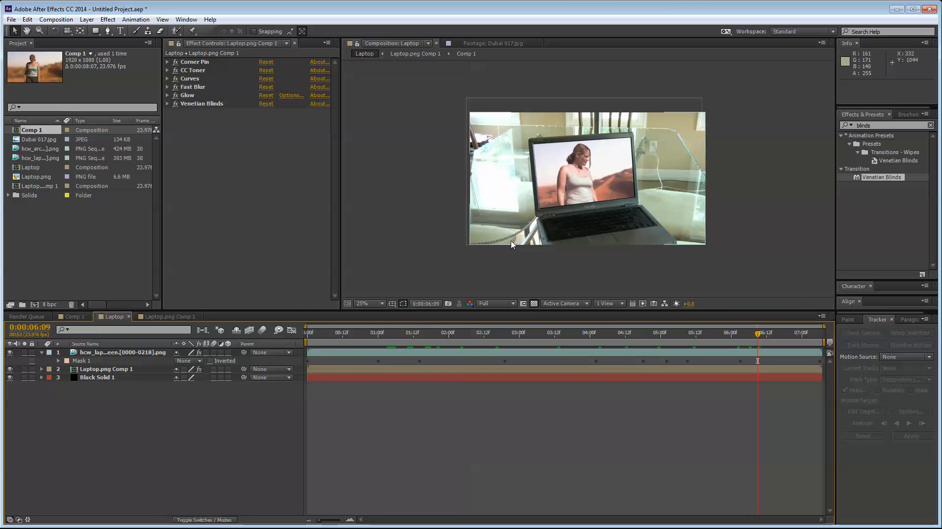
{"action": "key", "text": "KP_0"}
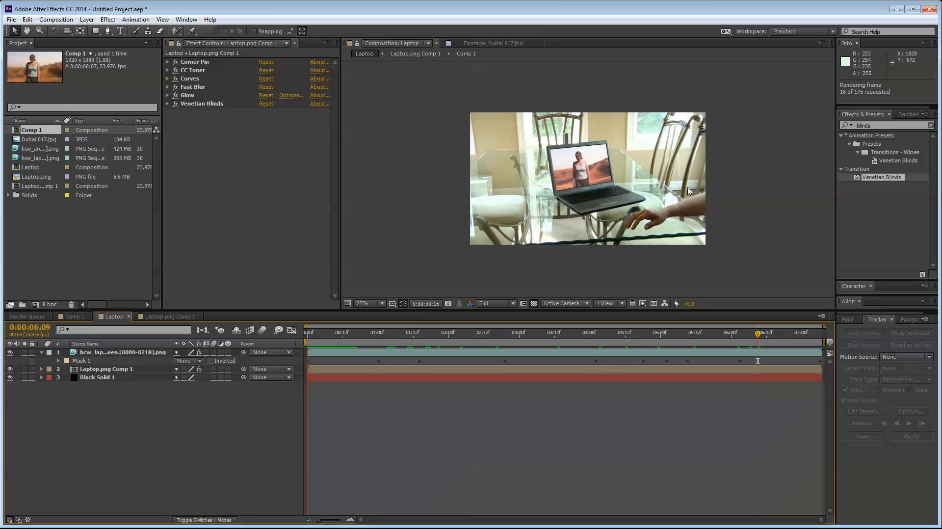
Scrub through the Laptop composition and inspect the replaced screen up close around 0:00:05:21, then across the whole shot.
{"action": "left_click_drag", "start_coordinate": [384, 336], "coordinate": [722, 337]}
{"action": "key", "text": "period"}
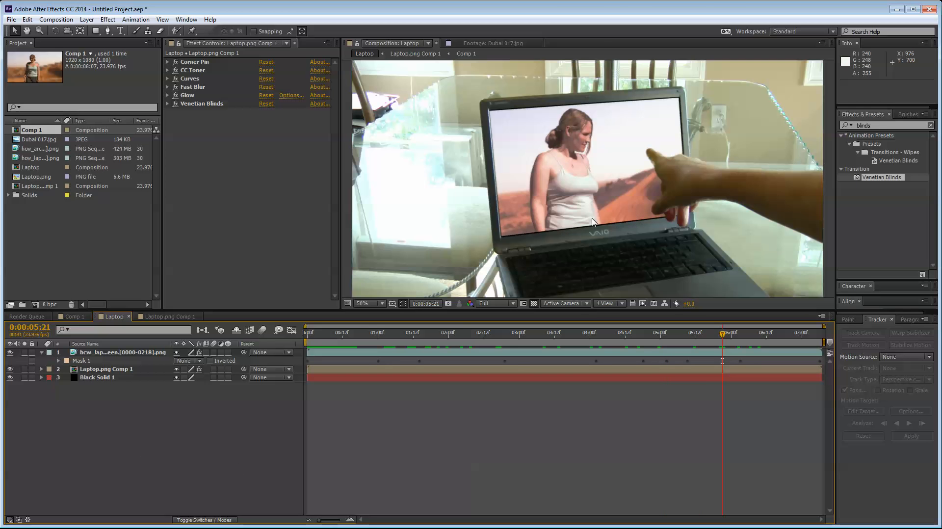
{"action": "key", "text": "comma"}
{"action": "key", "text": "period"}
{"action": "key", "text": "period"}
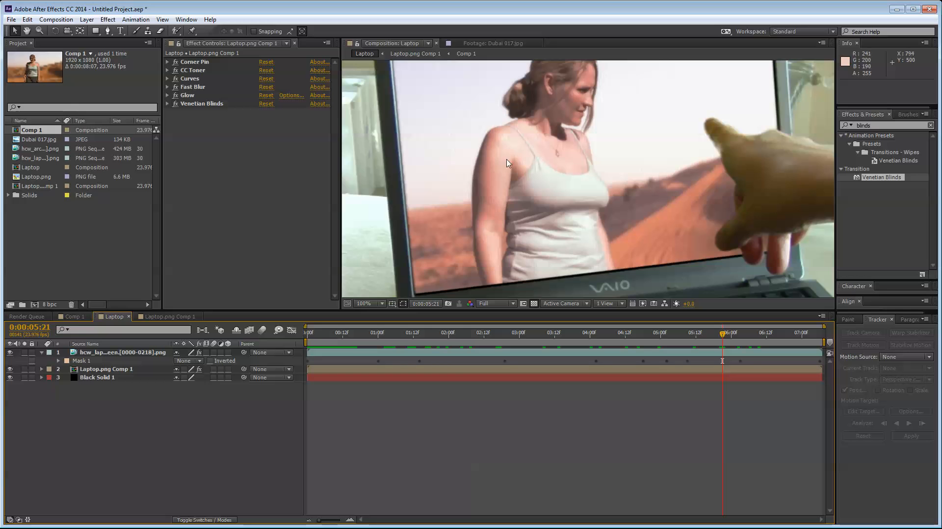
{"action": "key", "text": "comma"}
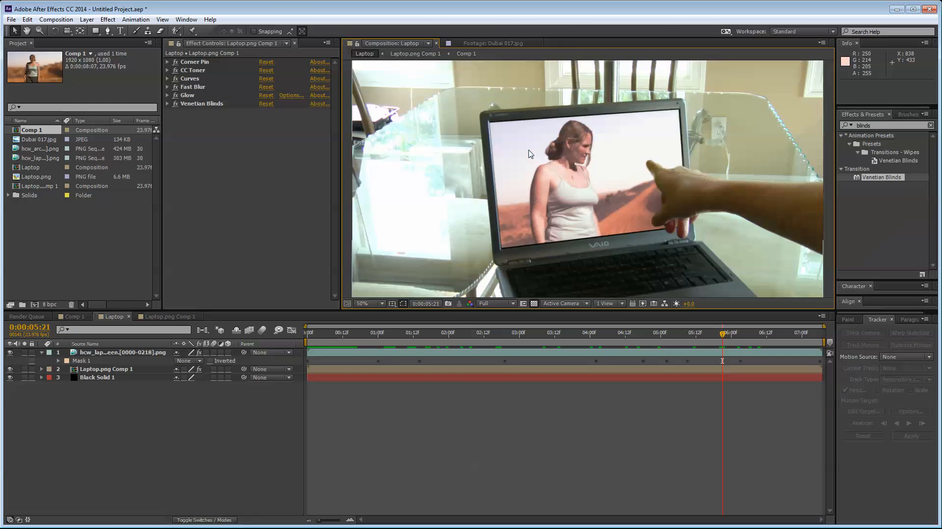
{"action": "left_click_drag", "start_coordinate": [472, 337], "coordinate": [187, 393]}
{"action": "left_click_drag", "start_coordinate": [377, 347], "coordinate": [829, 332]}
{"action": "left_click", "coordinate": [431, 334]}
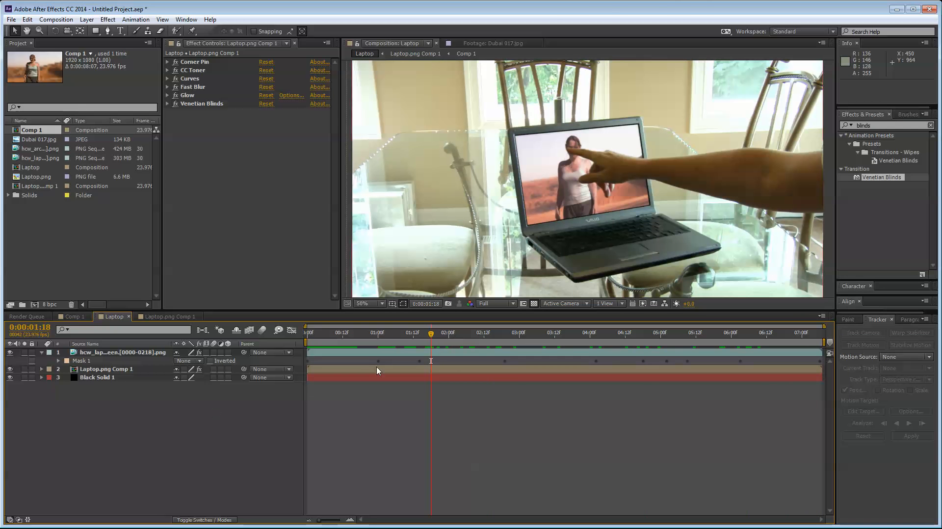
{"action": "left_click_drag", "start_coordinate": [464, 333], "coordinate": [613, 327]}
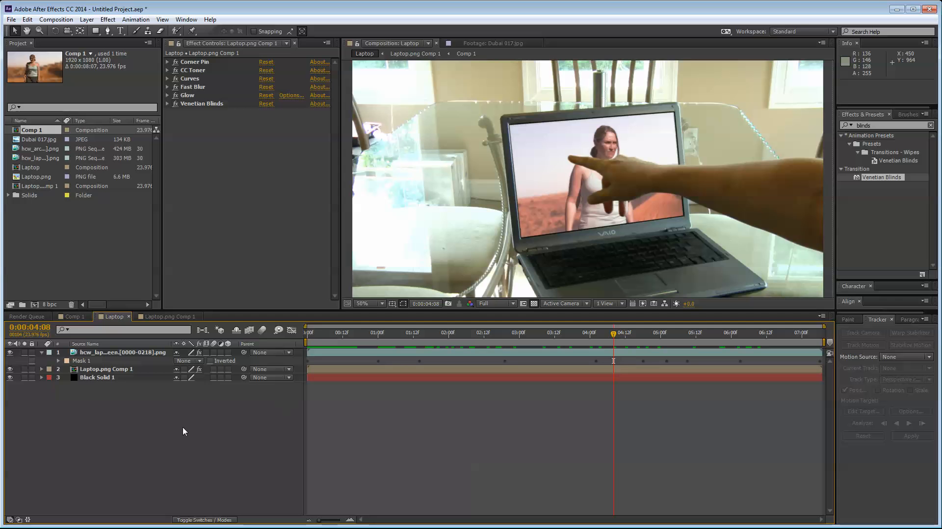